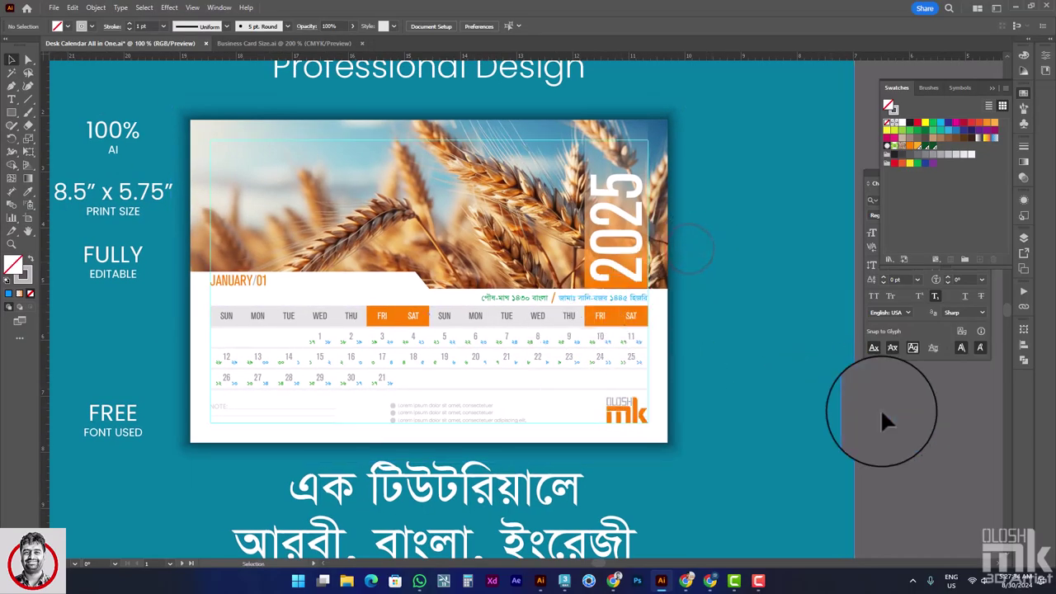
- Zoom in on the calendar's 2025 strip, then zoom back out to the DESK CALENDAR TEMPLATE title
key(ctrl+plus)
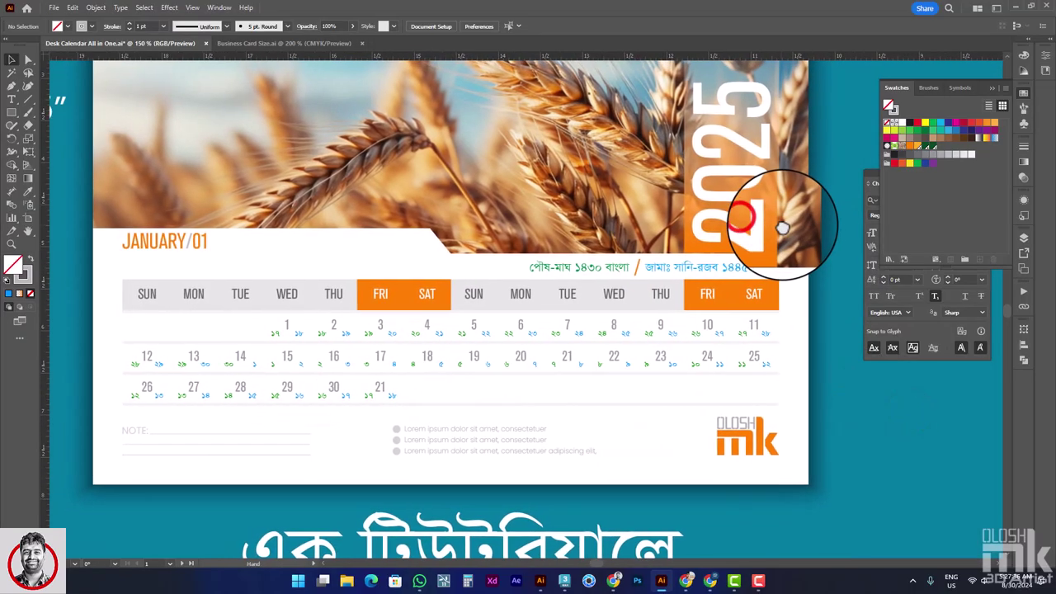
drag(770, 223, 786, 222)
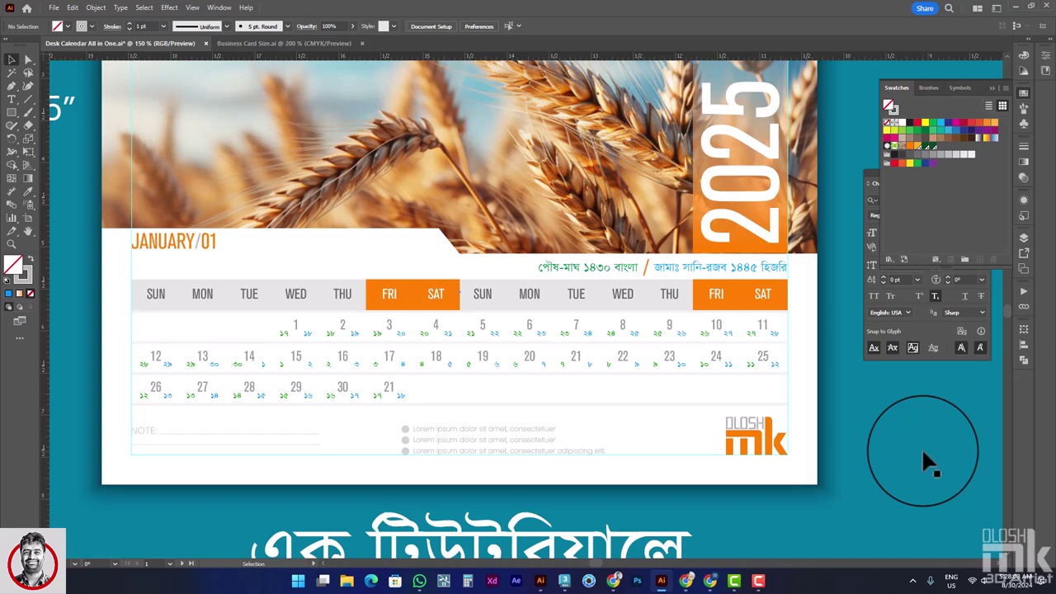
drag(795, 266, 768, 279)
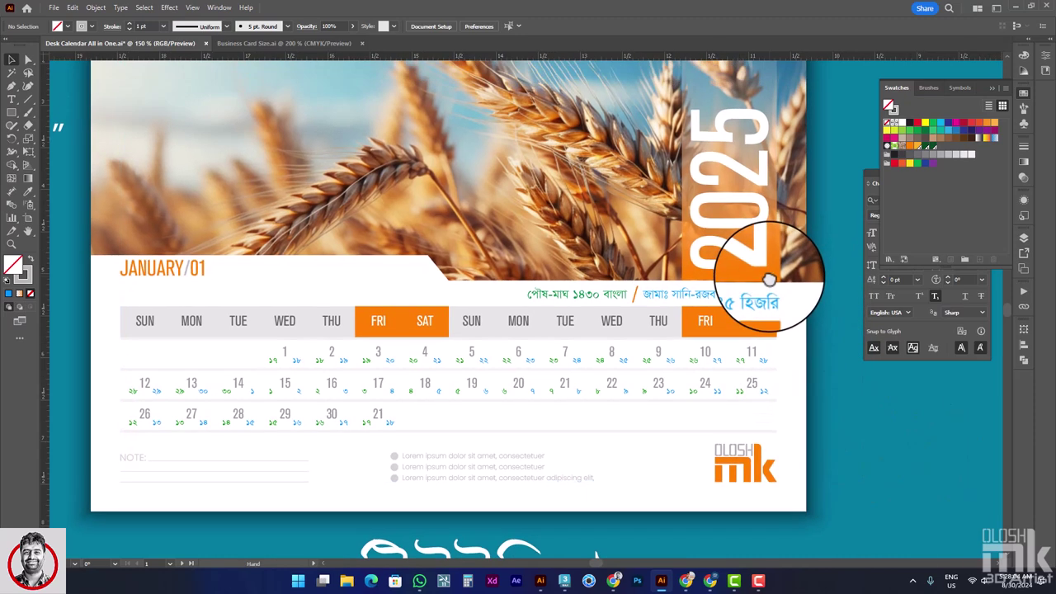
key(ctrl+minus)
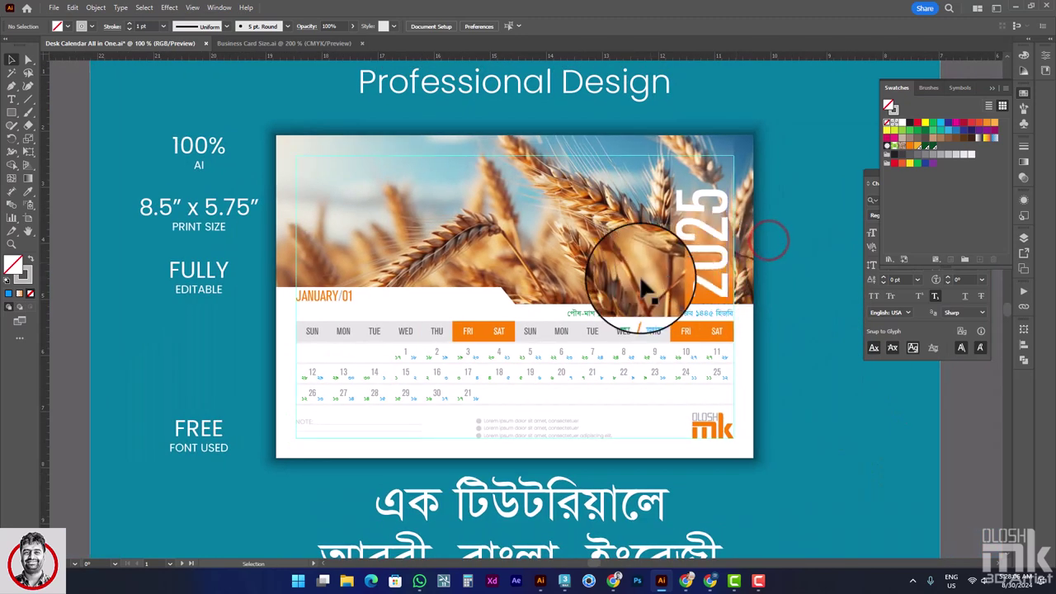
drag(738, 212, 716, 266)
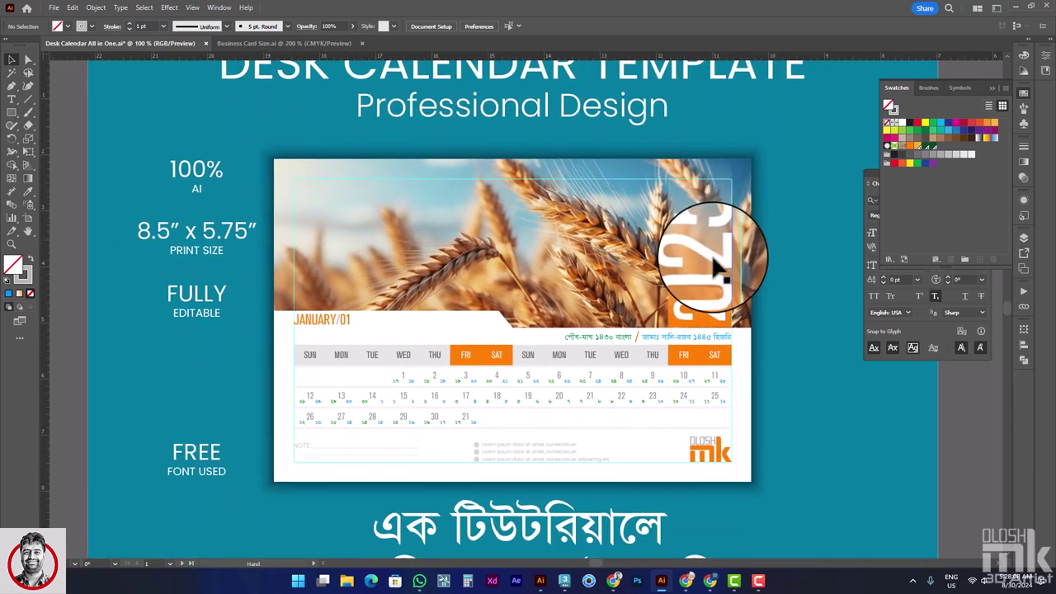
click(985, 417)
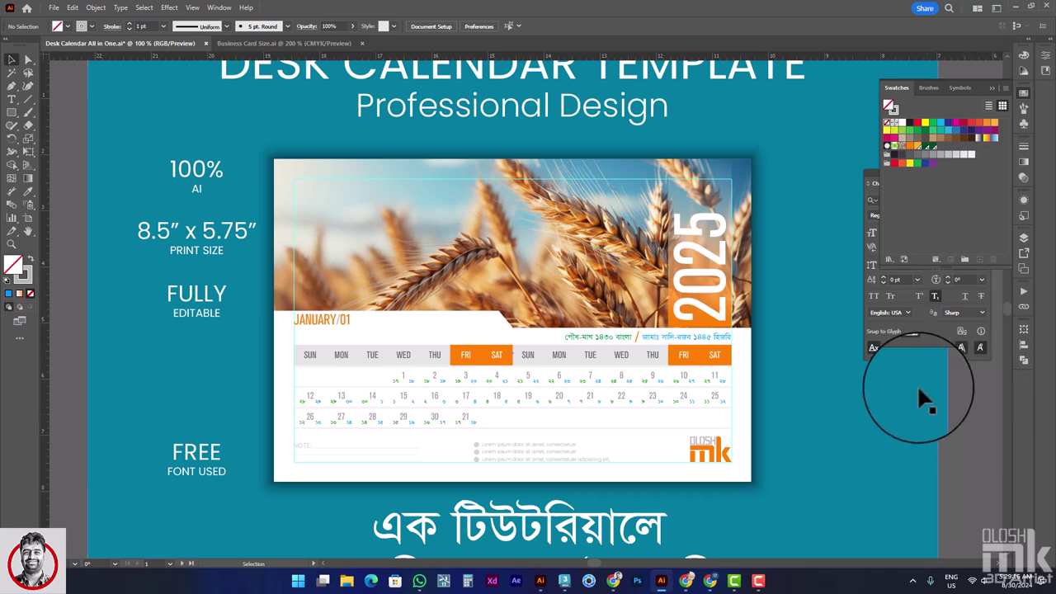
- Pan to the calendar's right side, nudge the Hijri date line, and zoom out to the whole artboard
scroll(907, 398, up, 1)
mouse_move(468, 322)
mouse_down()
mouse_move(624, 310)
mouse_move(601, 311)
mouse_up()
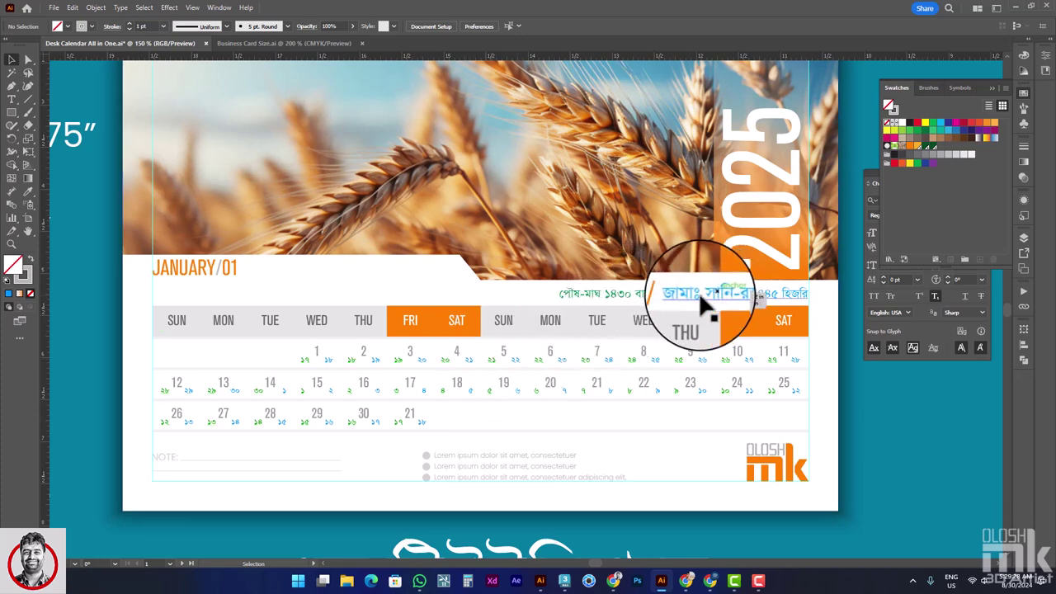
drag(713, 301, 714, 305)
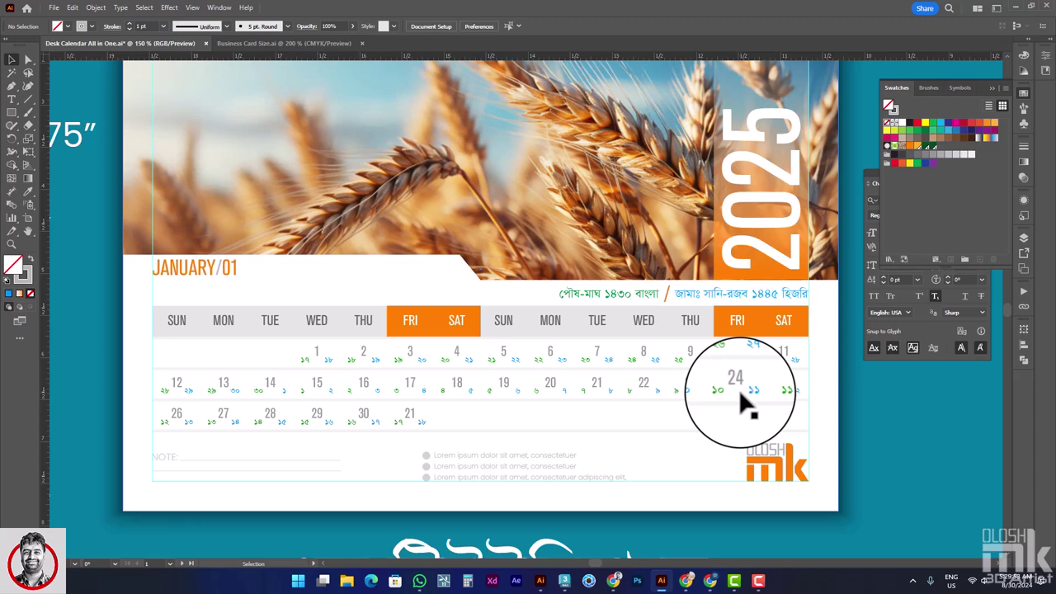
scroll(610, 272, up, 1)
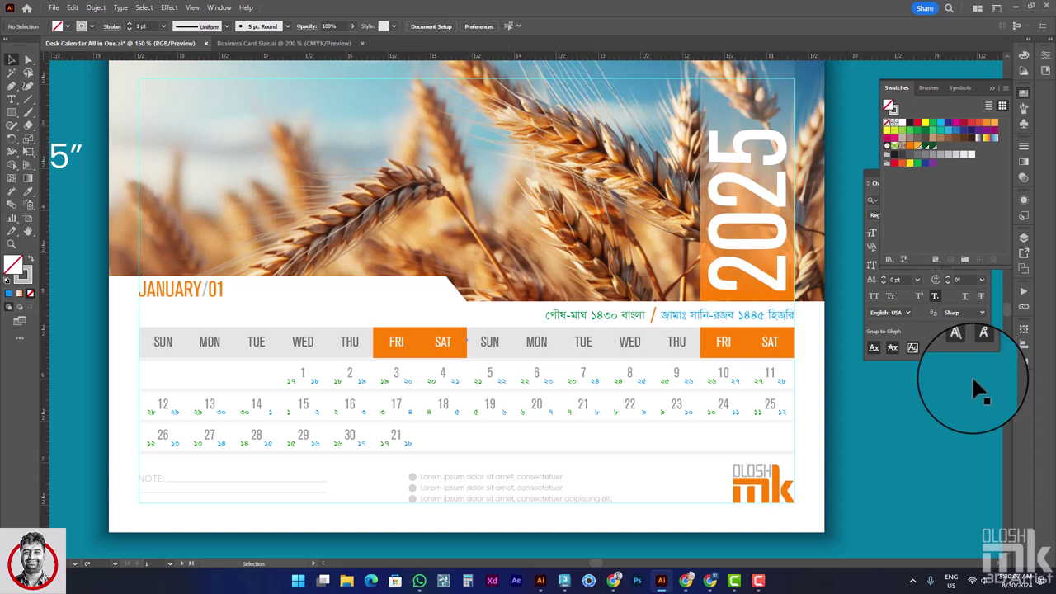
scroll(749, 413, up, 1)
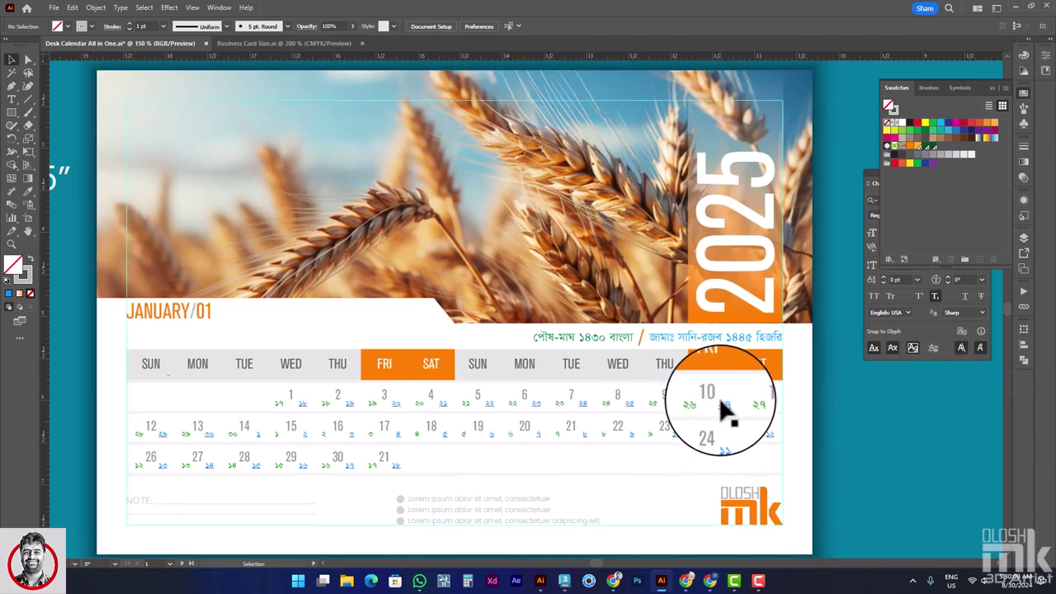
key(ctrl+minus)
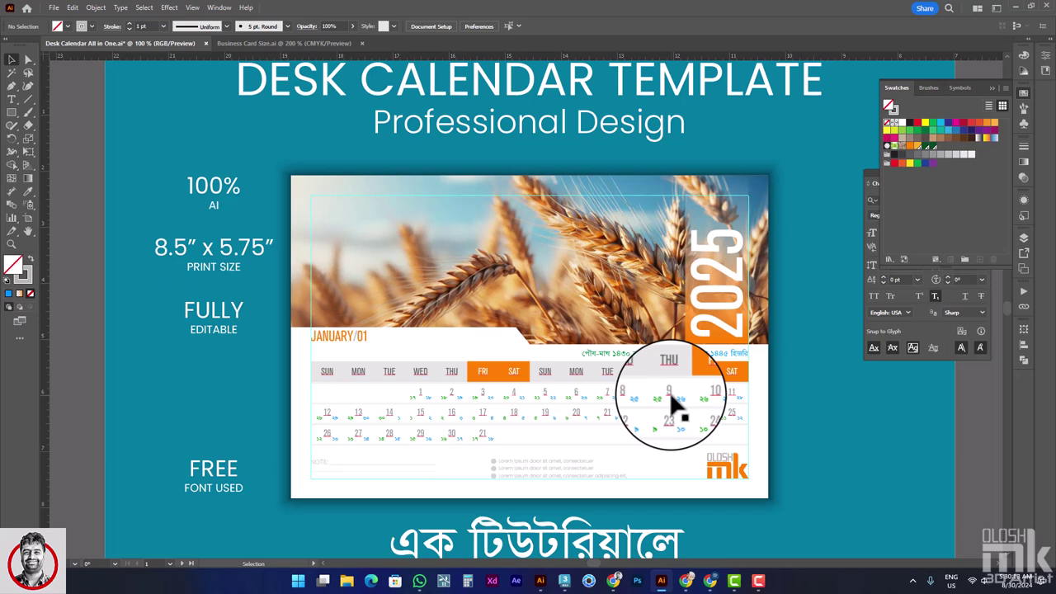
scroll(454, 400, up, 2)
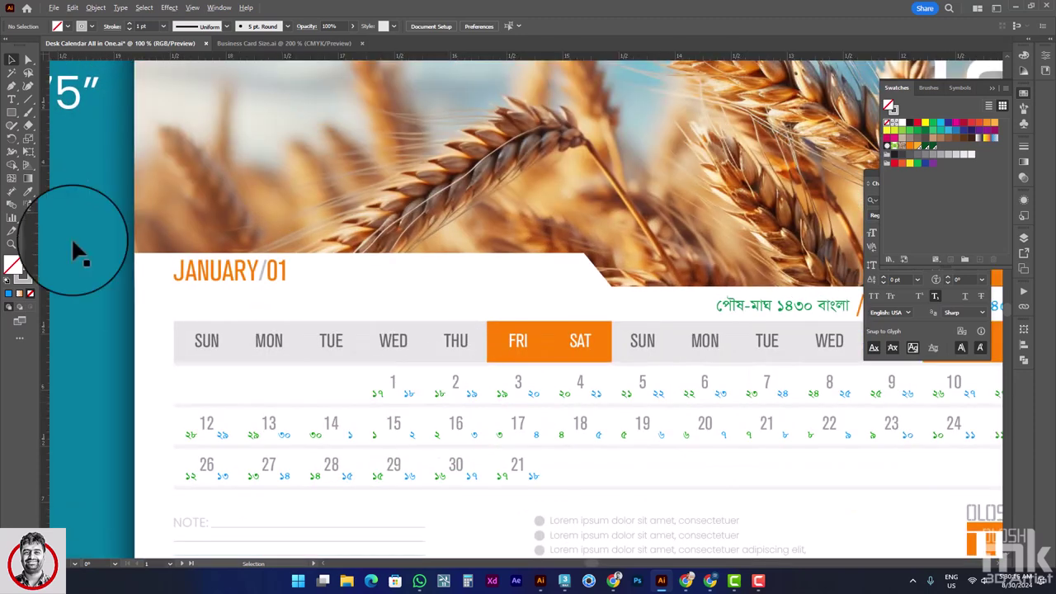
scroll(495, 322, down, 1)
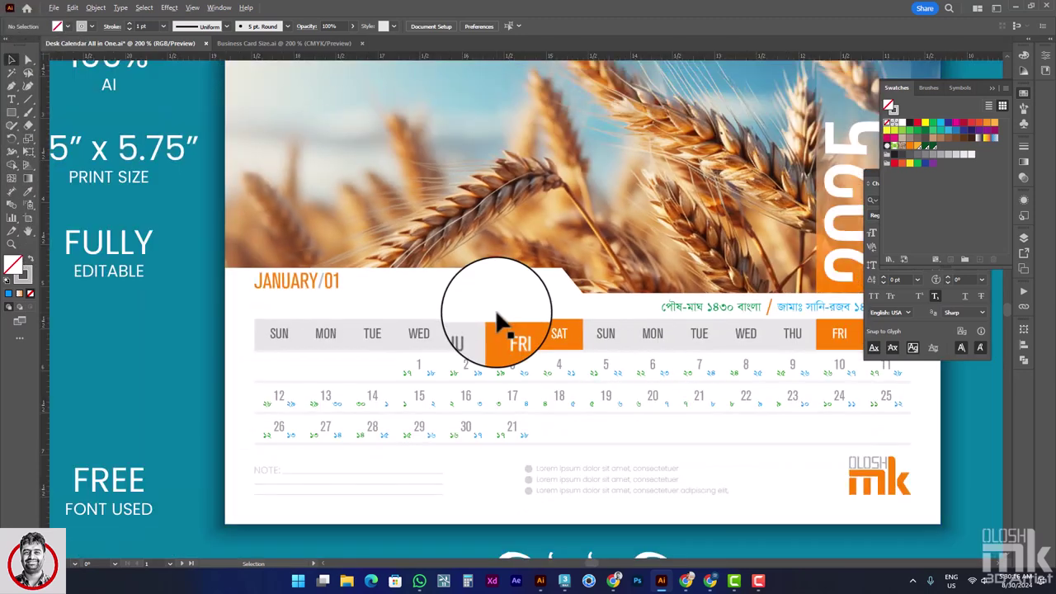
scroll(500, 329, down, 2)
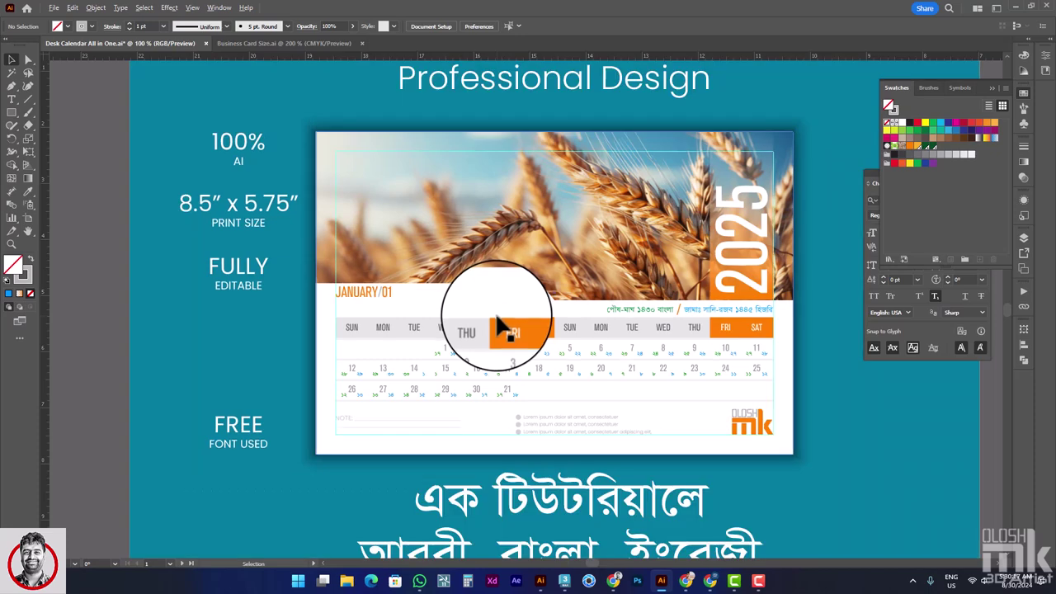
- Keep the zoom at 100% and scroll around the DESK CALENDAR TEMPLATE page
click(76, 565)
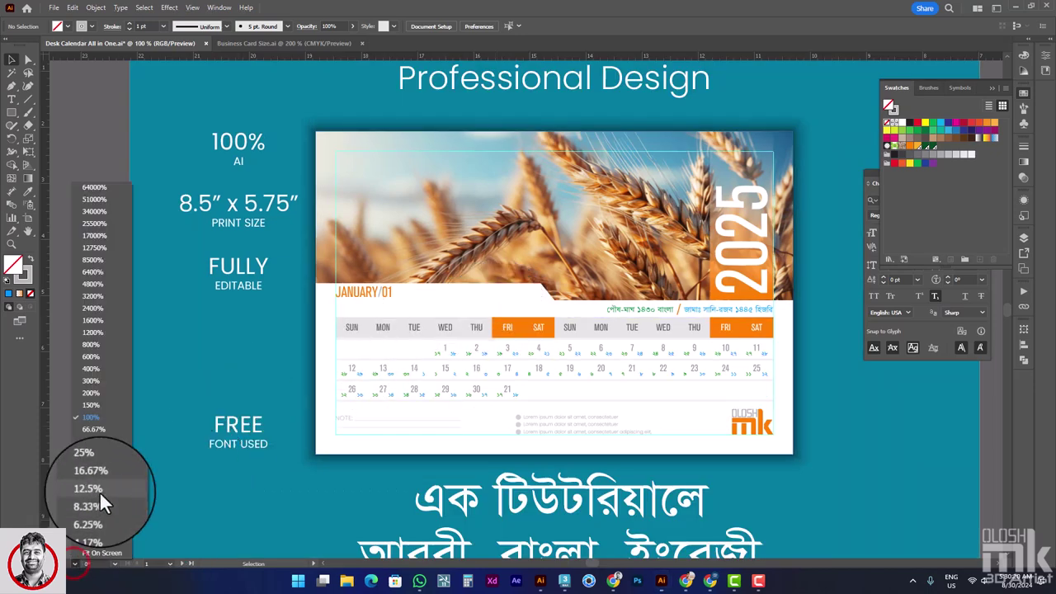
click(95, 418)
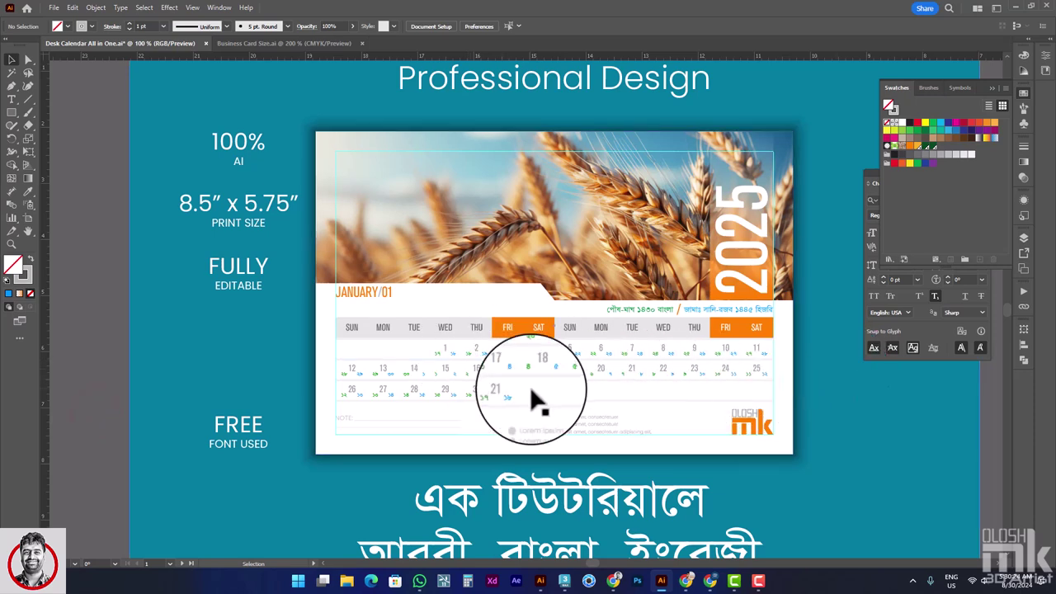
click(580, 359)
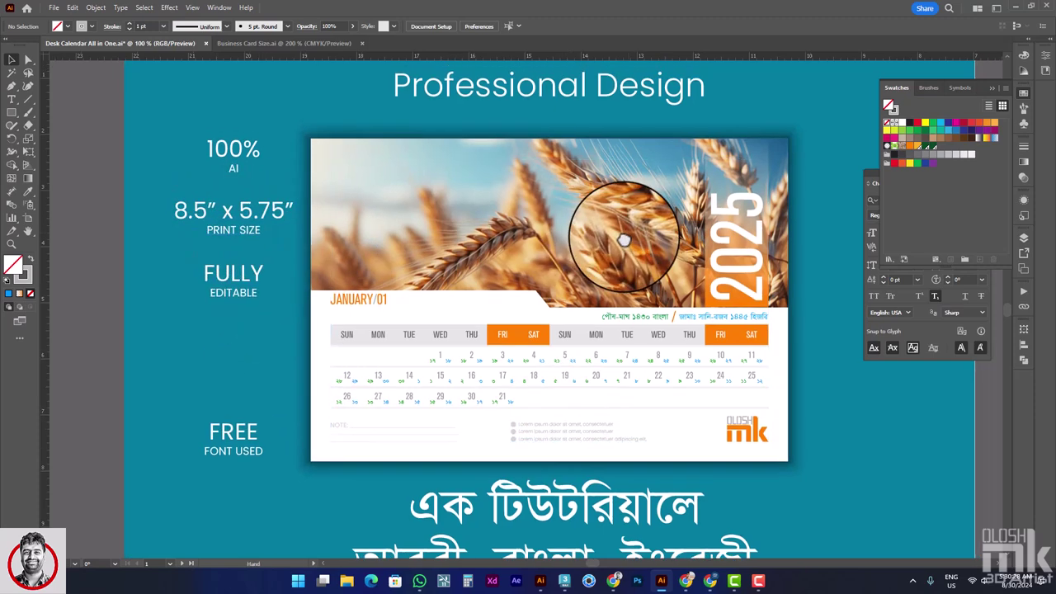
mouse_move(641, 201)
mouse_down()
mouse_move(591, 301)
mouse_move(586, 288)
mouse_up()
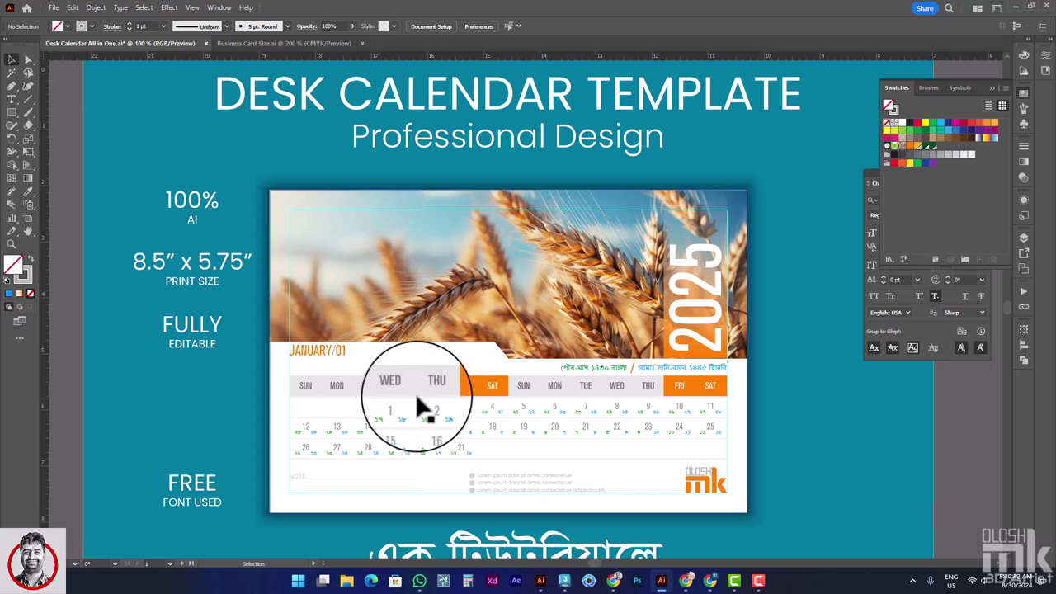
scroll(610, 404, down, 2)
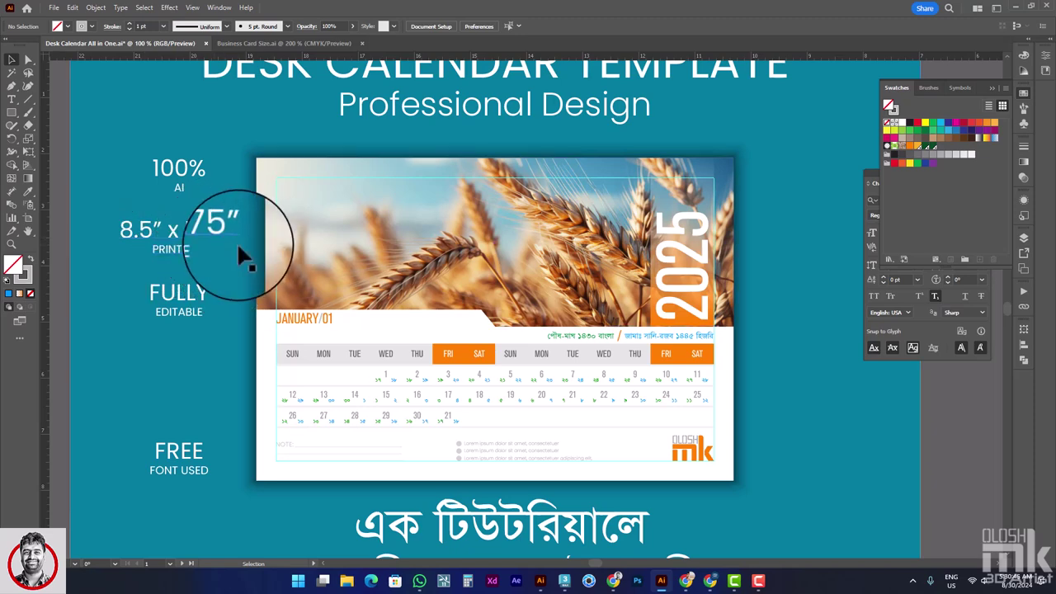
scroll(448, 432, down, 5)
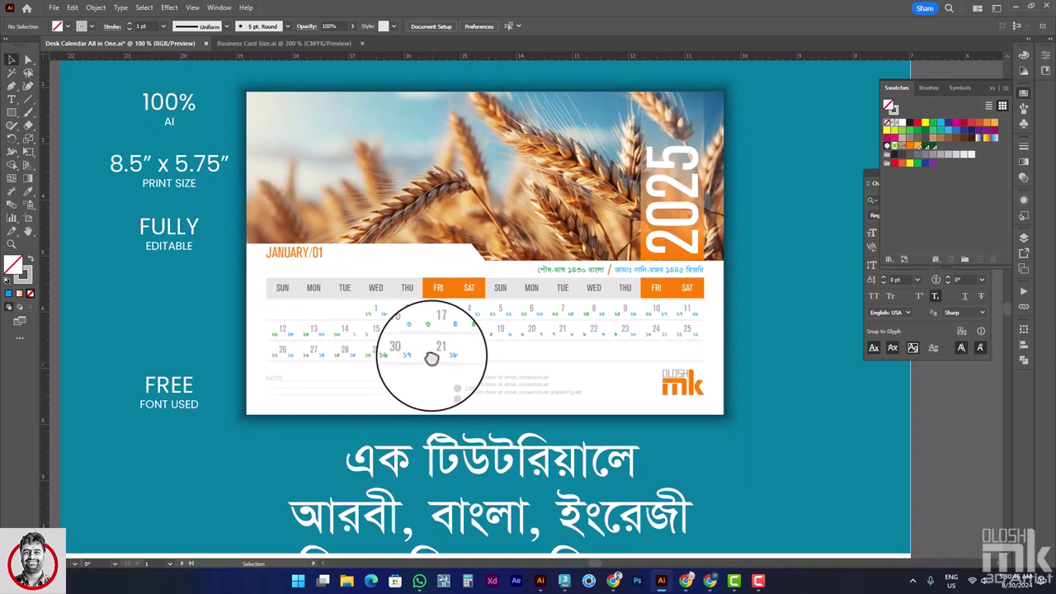
scroll(578, 320, up, 3)
scroll(545, 325, right, 5)
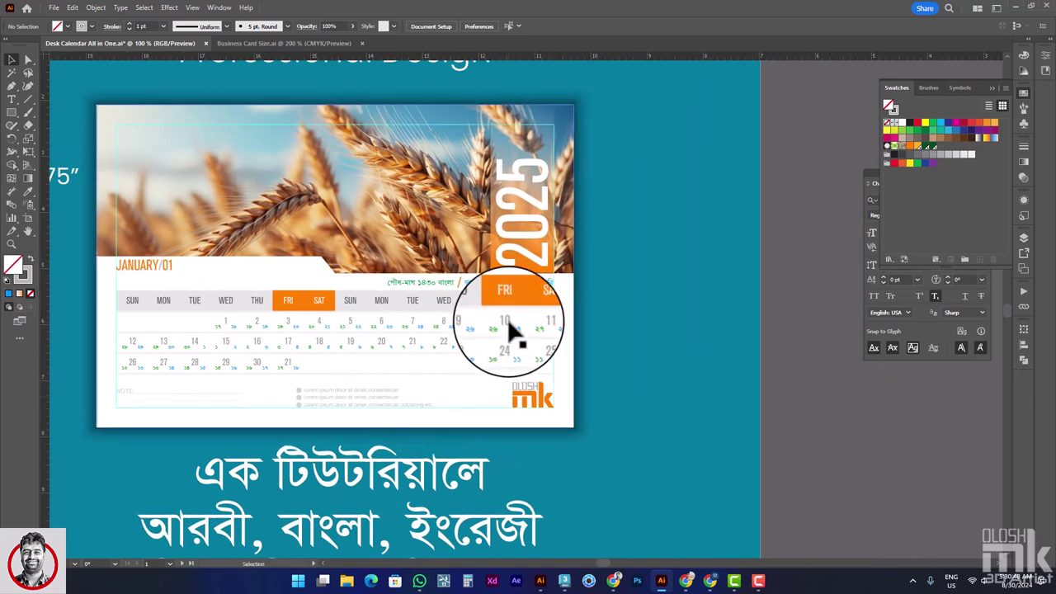
scroll(607, 299, down, 1)
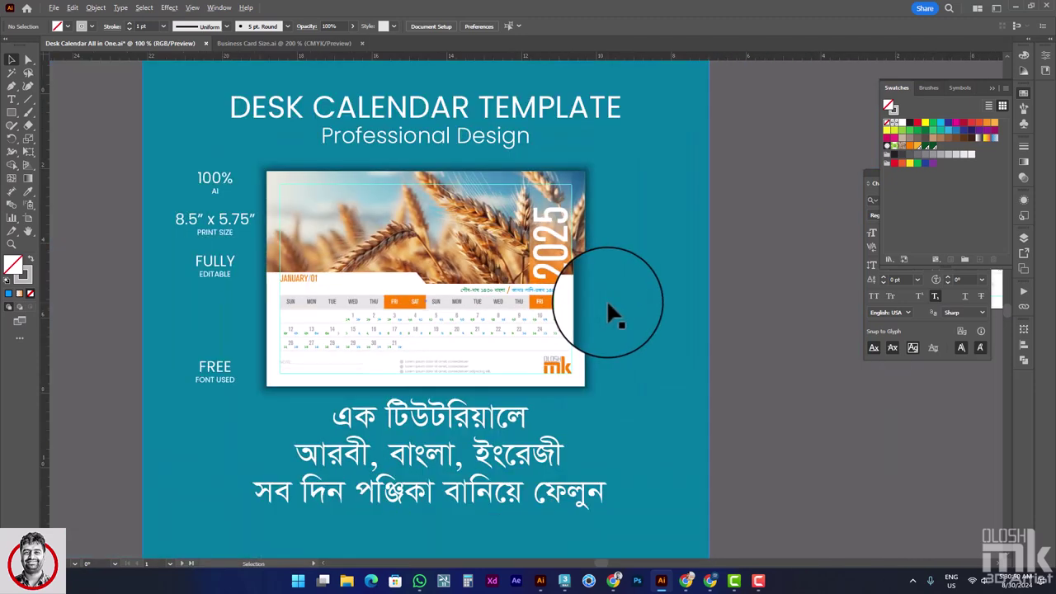
scroll(649, 273, up, 1)
scroll(670, 279, left, 1)
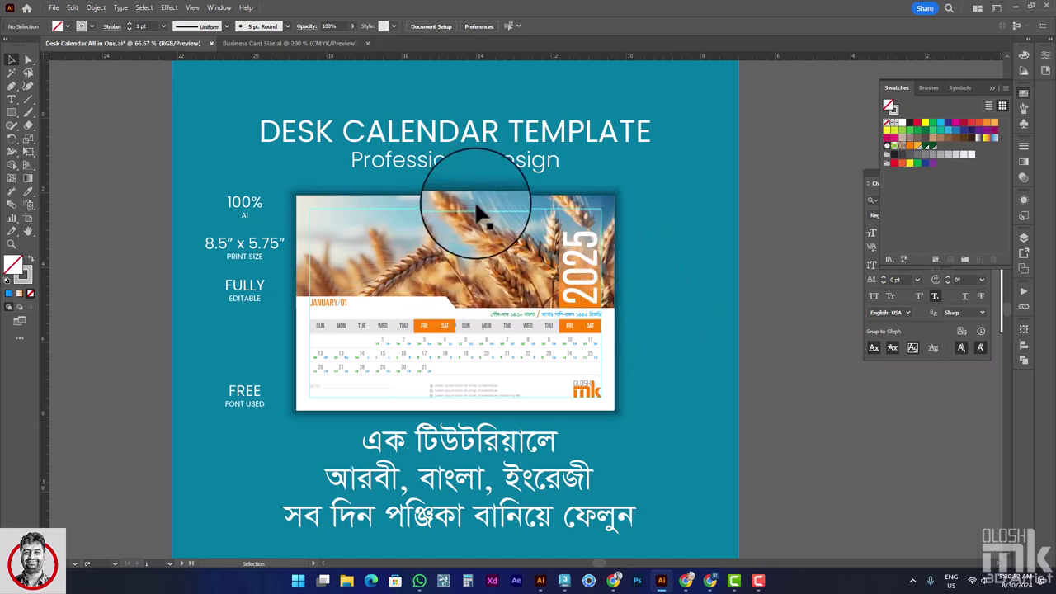
scroll(660, 271, left, 1)
scroll(495, 280, up, 1)
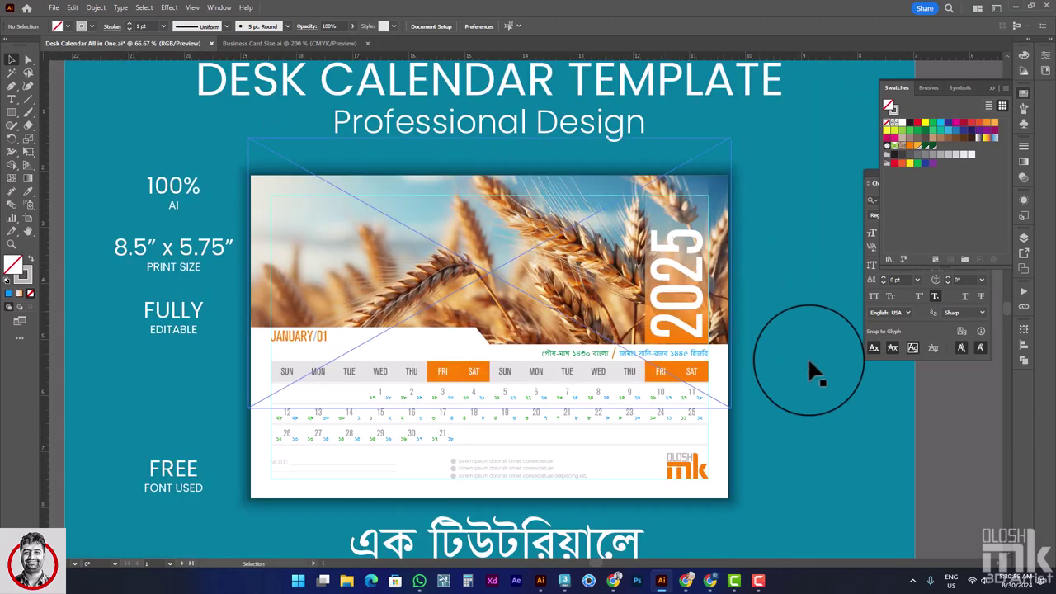
click(957, 421)
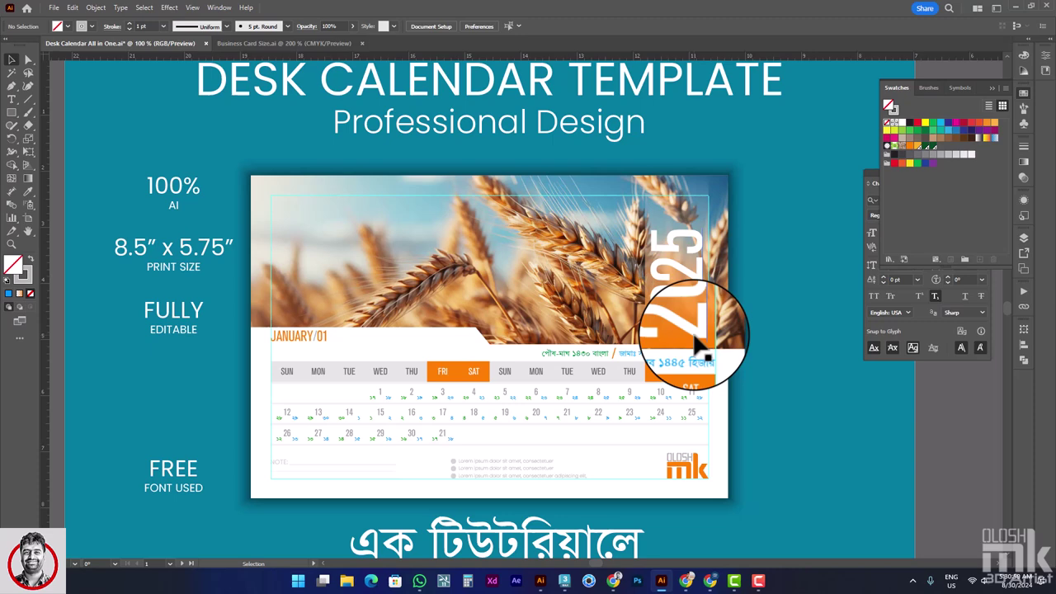
- Pan left until the separate calendar artboard is in view
scroll(607, 309, down, 1)
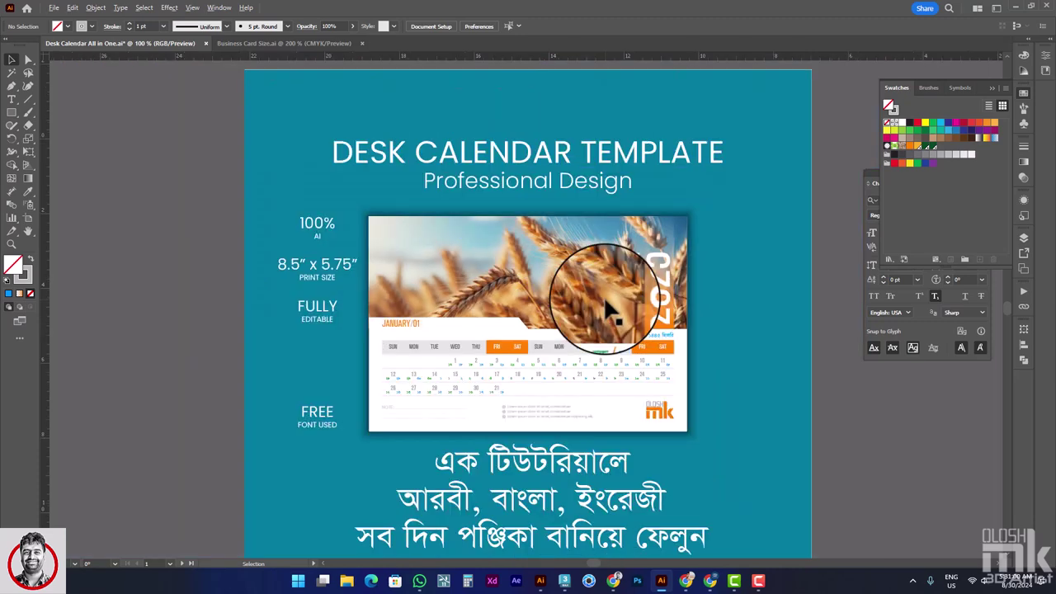
drag(808, 380, 606, 367)
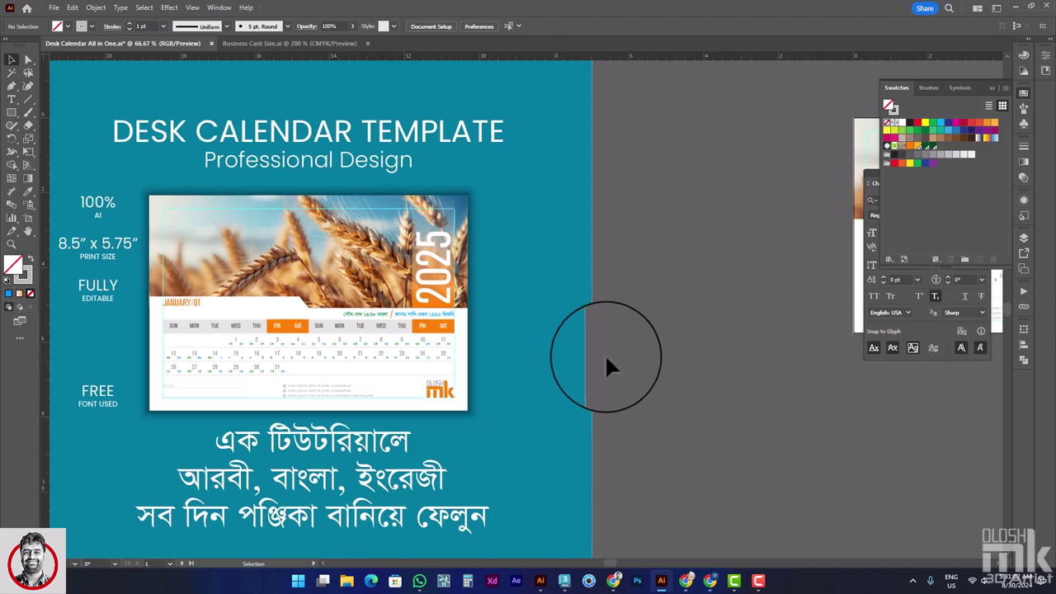
drag(711, 363, 444, 371)
- From the January calendar artboard, add a new 8.5 × 5.75 in artboard to its right
drag(662, 370, 437, 425)
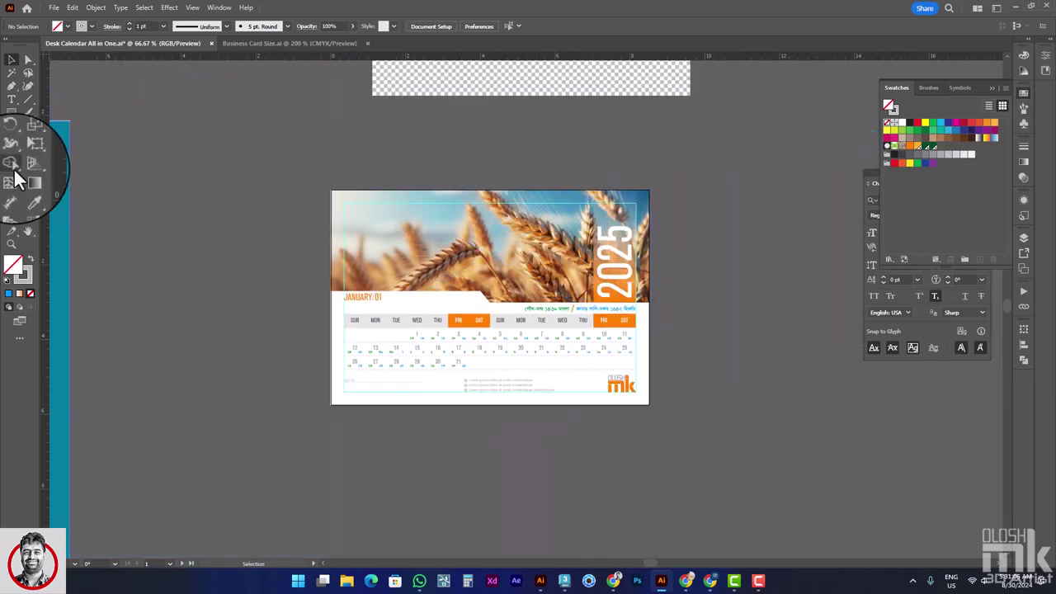
click(27, 221)
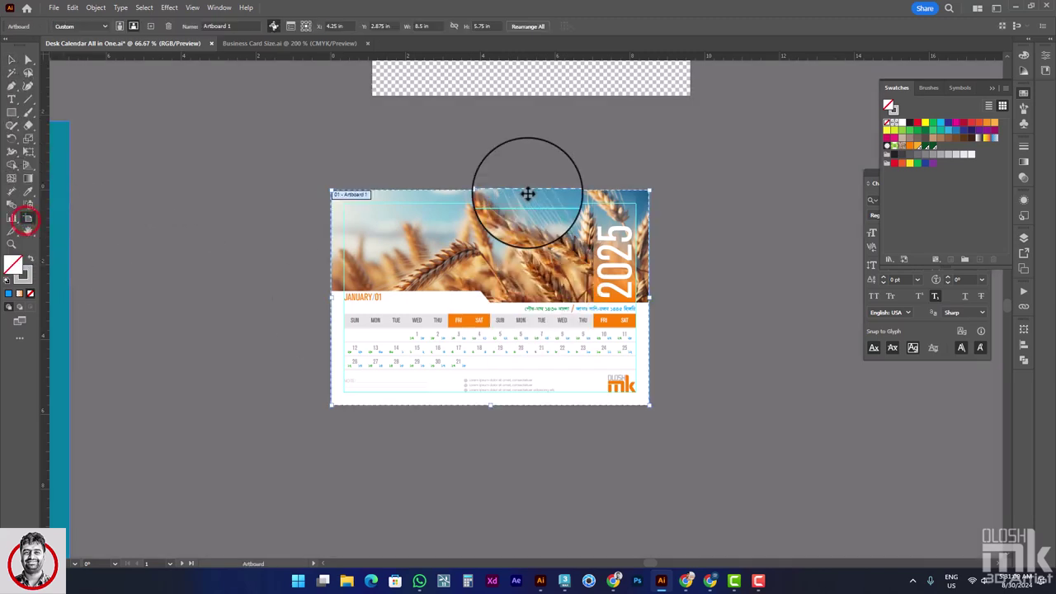
click(421, 25)
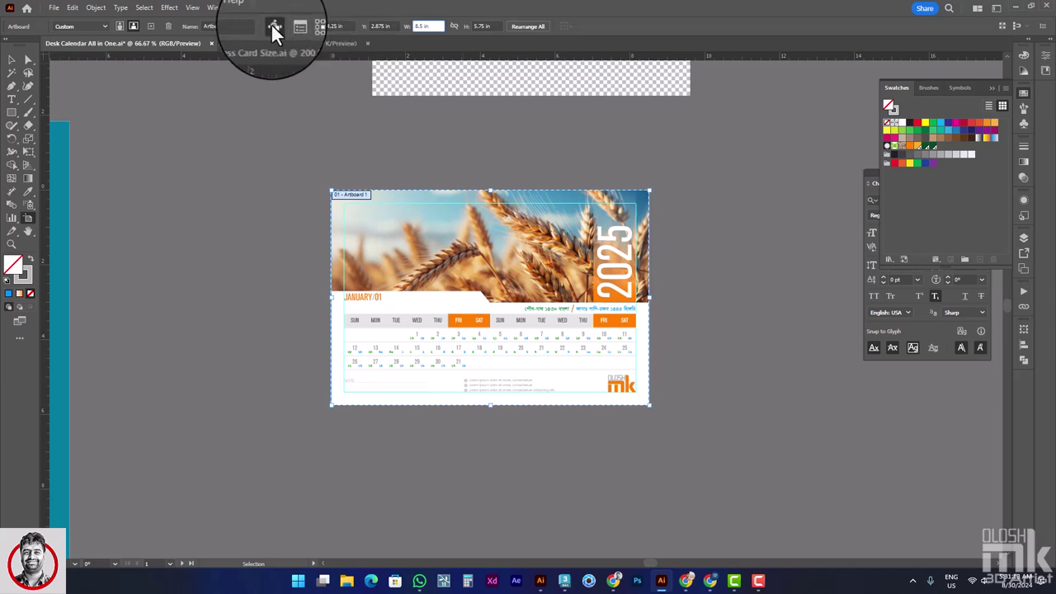
click(150, 25)
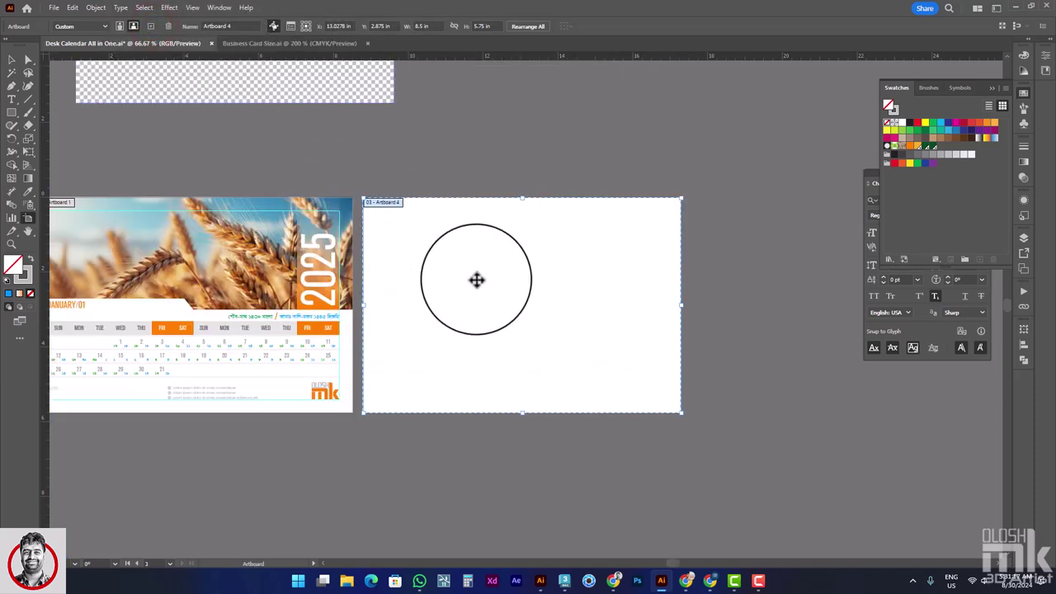
click(12, 59)
drag(522, 171, 597, 194)
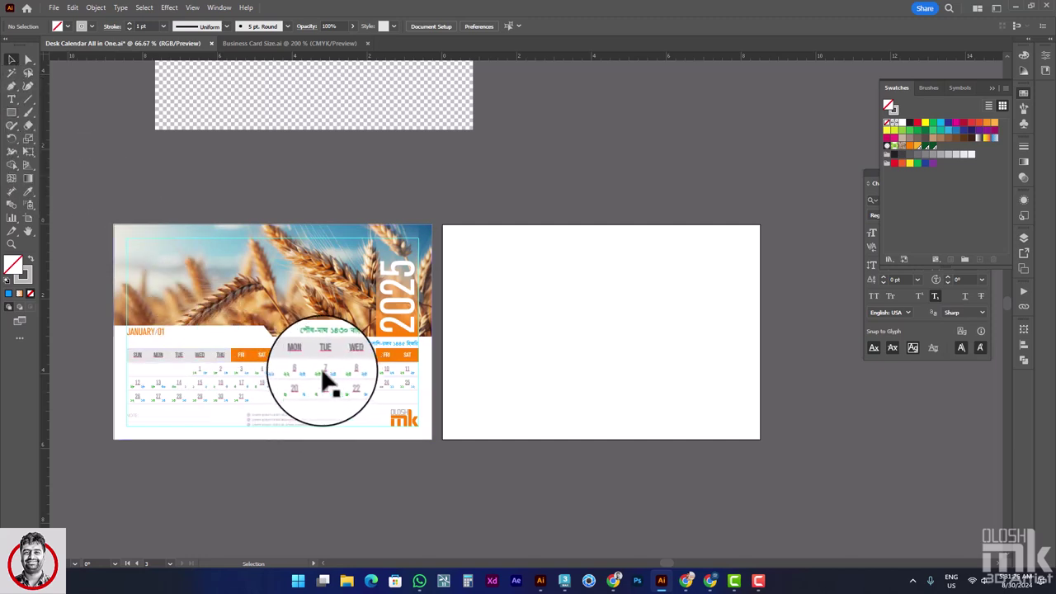
- Draw an 8.5 × 5.75 in rectangle and center it horizontally and vertically on the new artboard
click(12, 114)
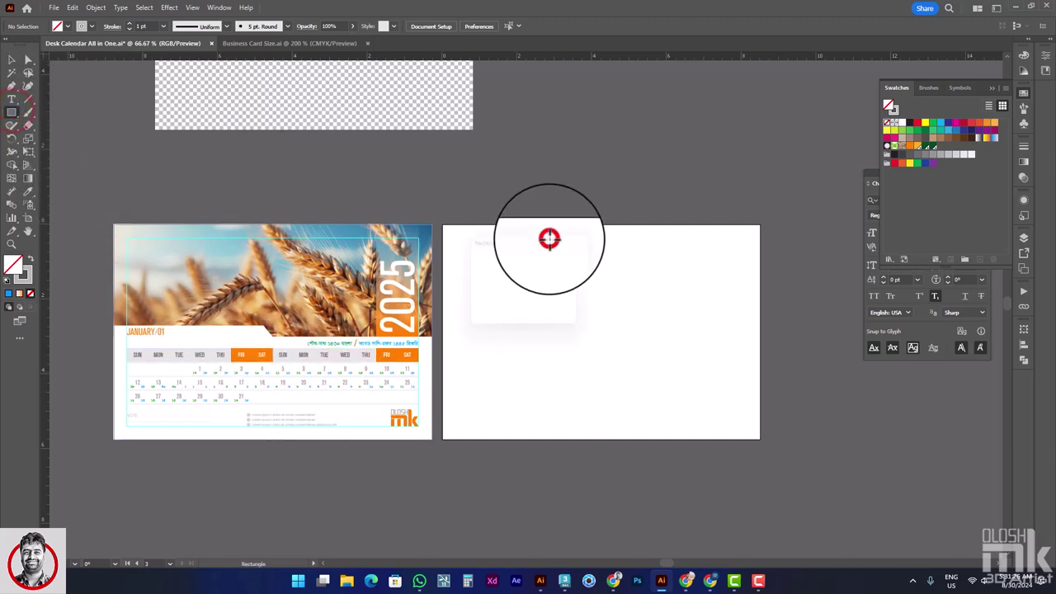
click(549, 238)
click(519, 303)
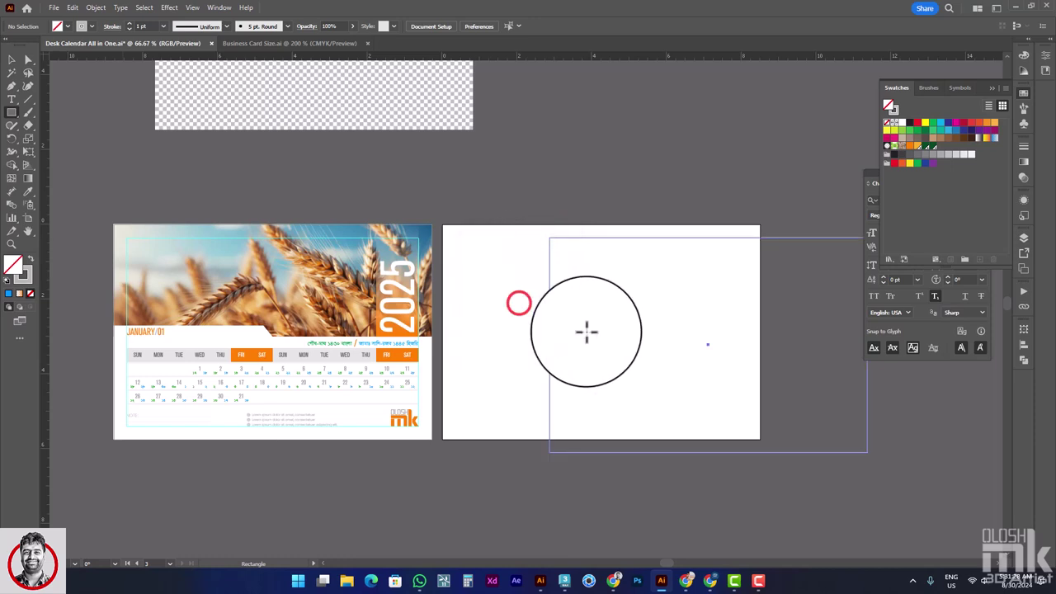
key(v)
click(471, 25)
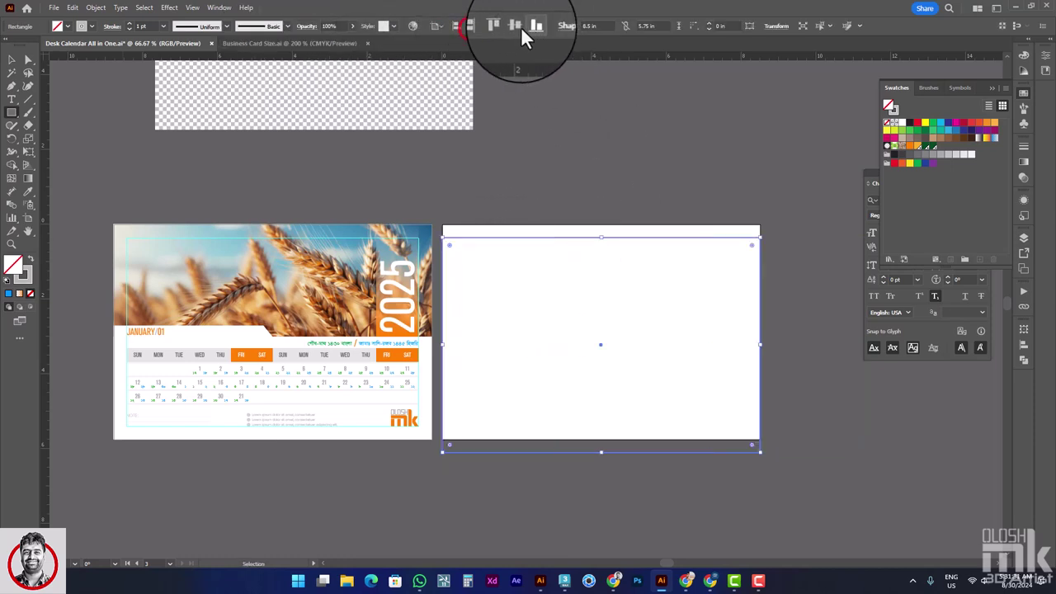
click(521, 26)
key(m)
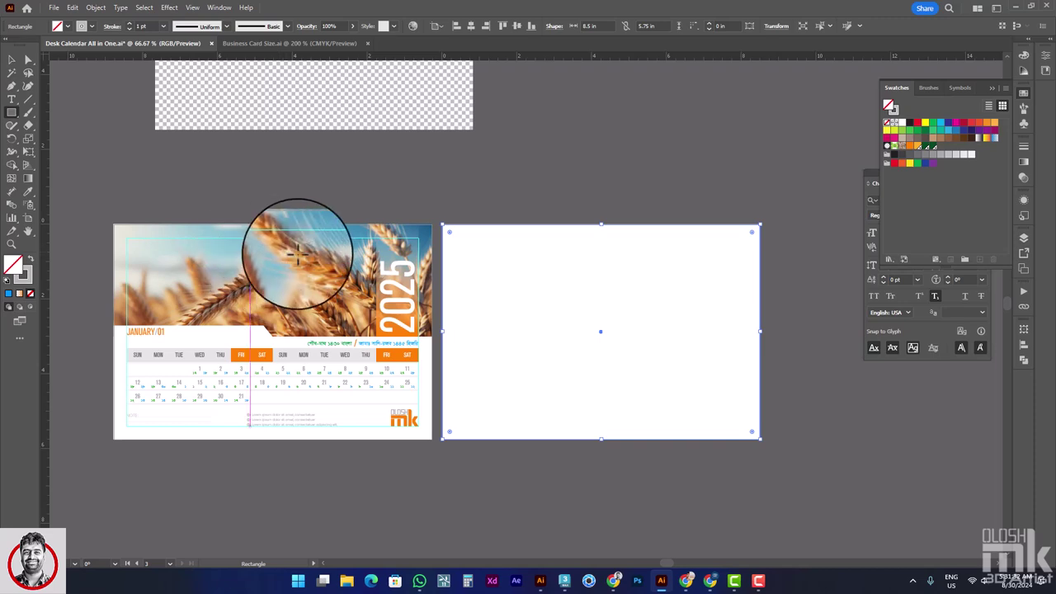
alt+scroll(180, 263, up, 1)
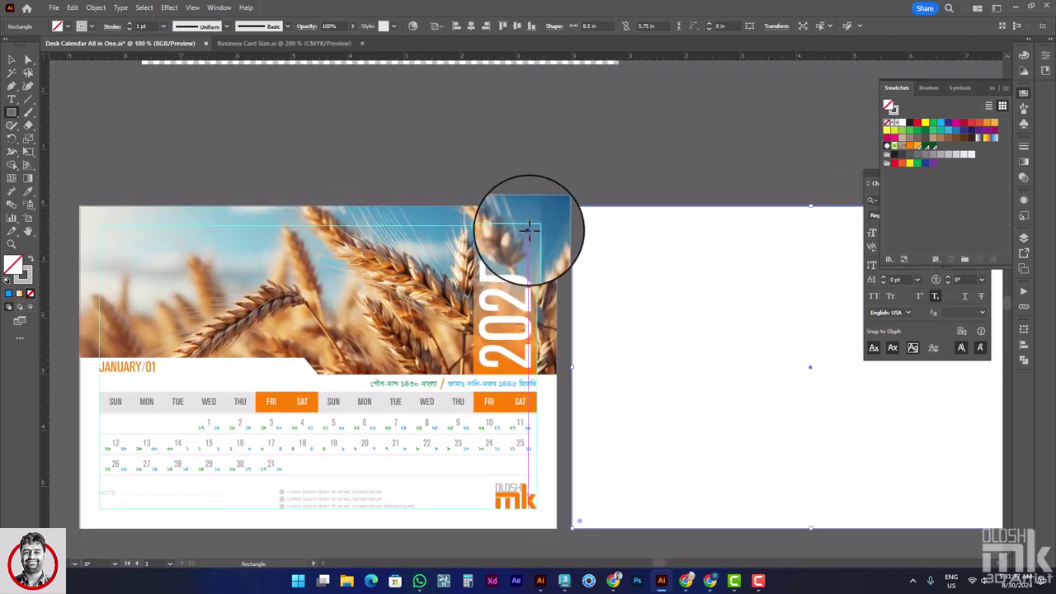
- Offset the rectangle's path by -0.35 in to create a 7.8 × 5.05 in inner margin
click(96, 8)
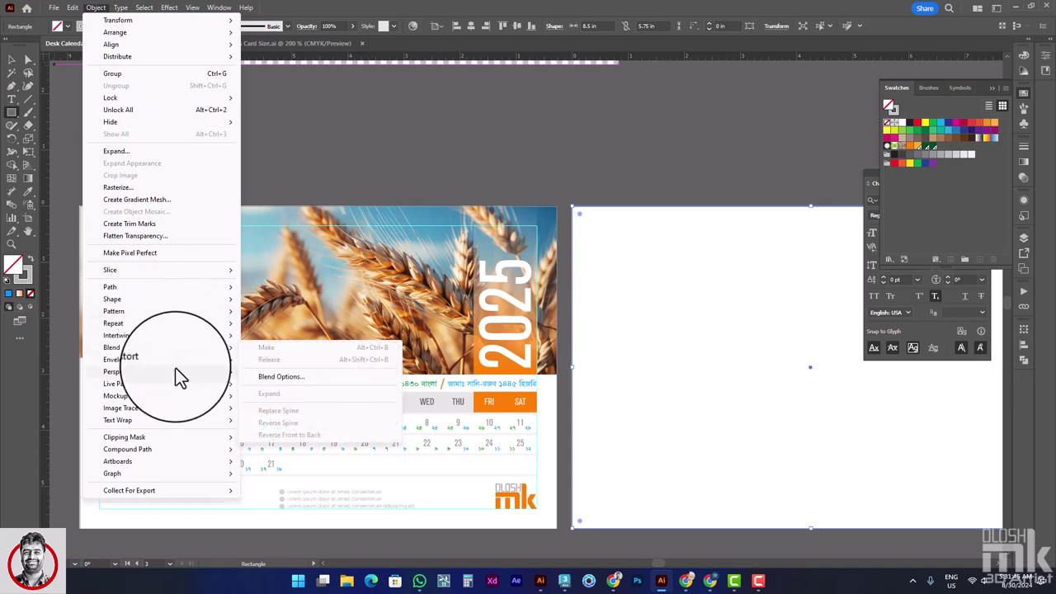
mouse_move(110, 287)
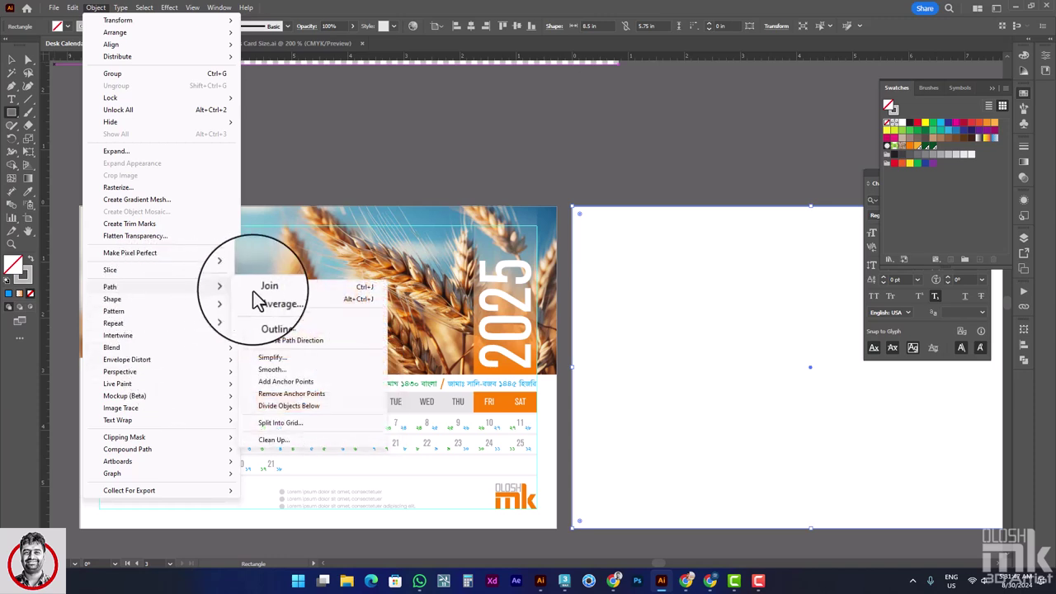
click(294, 330)
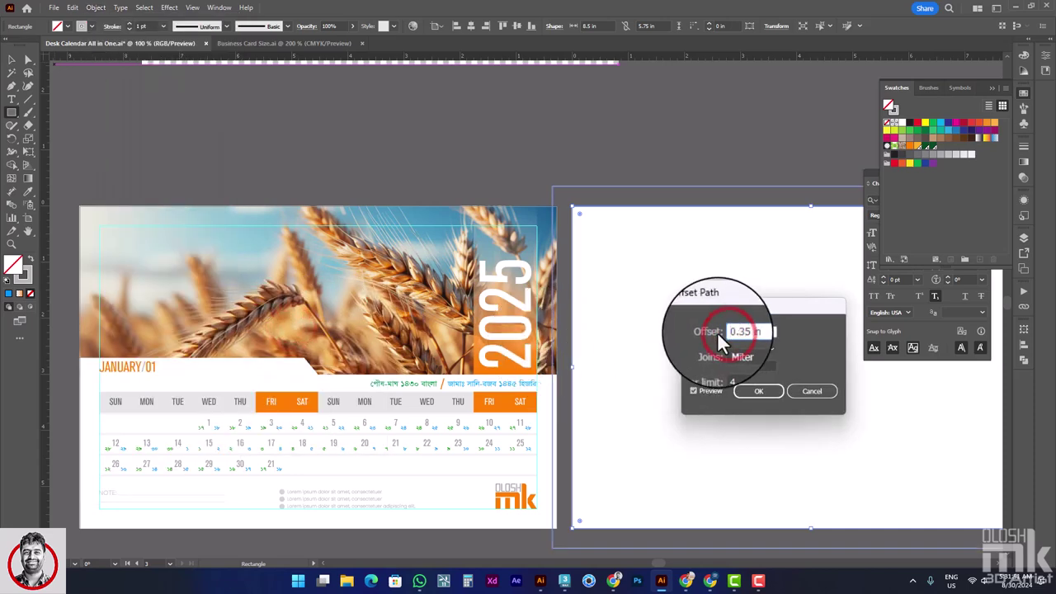
text(-)
click(747, 366)
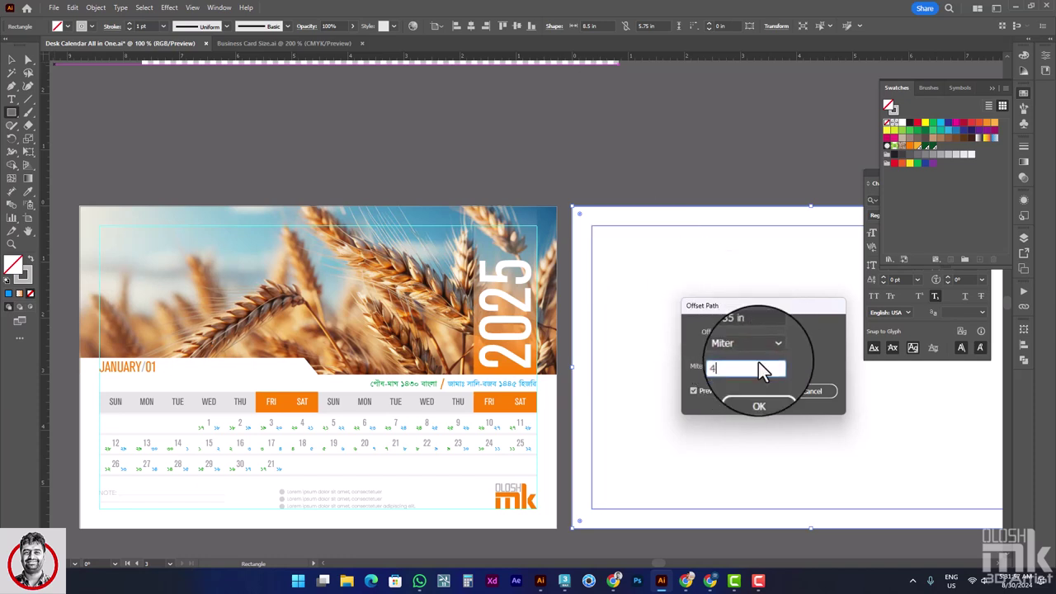
click(770, 392)
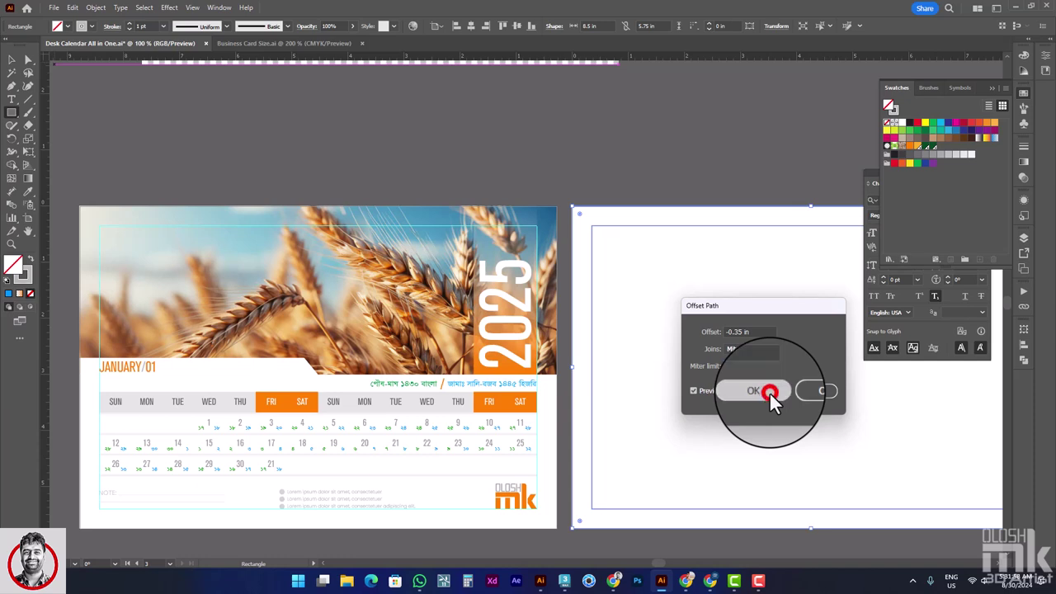
click(12, 60)
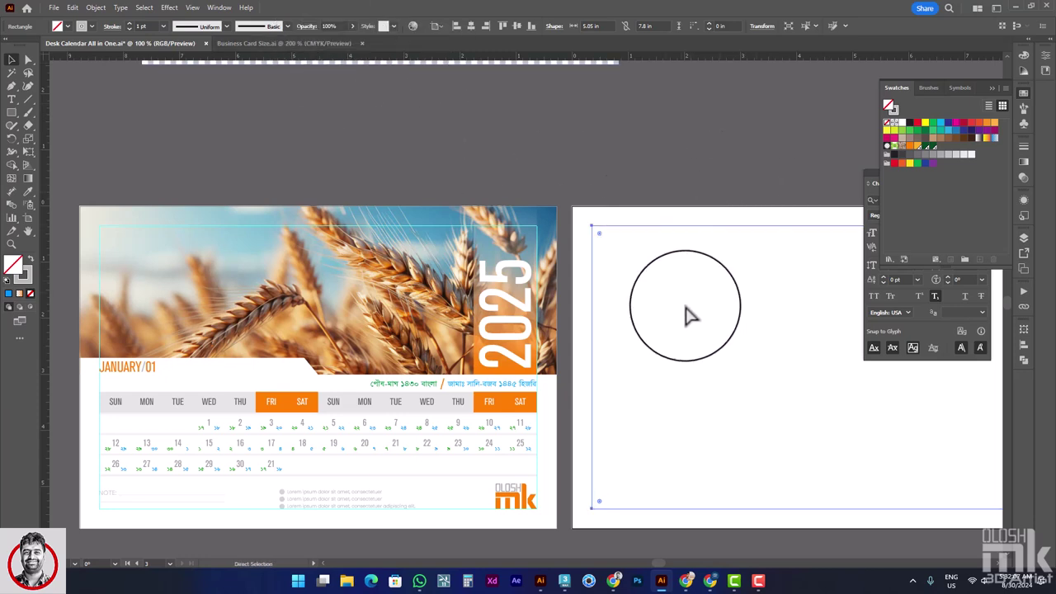
click(668, 189)
- Resize the artboard rectangle to 3 in high, align it to the artboard top, and fill it grey
scroll(639, 228, right, 3)
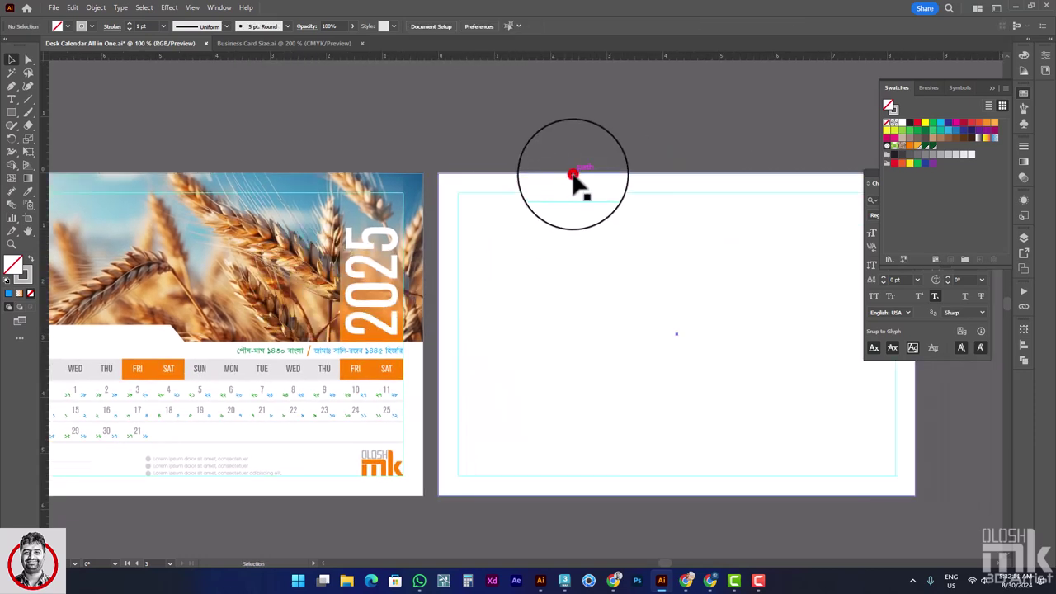
click(573, 176)
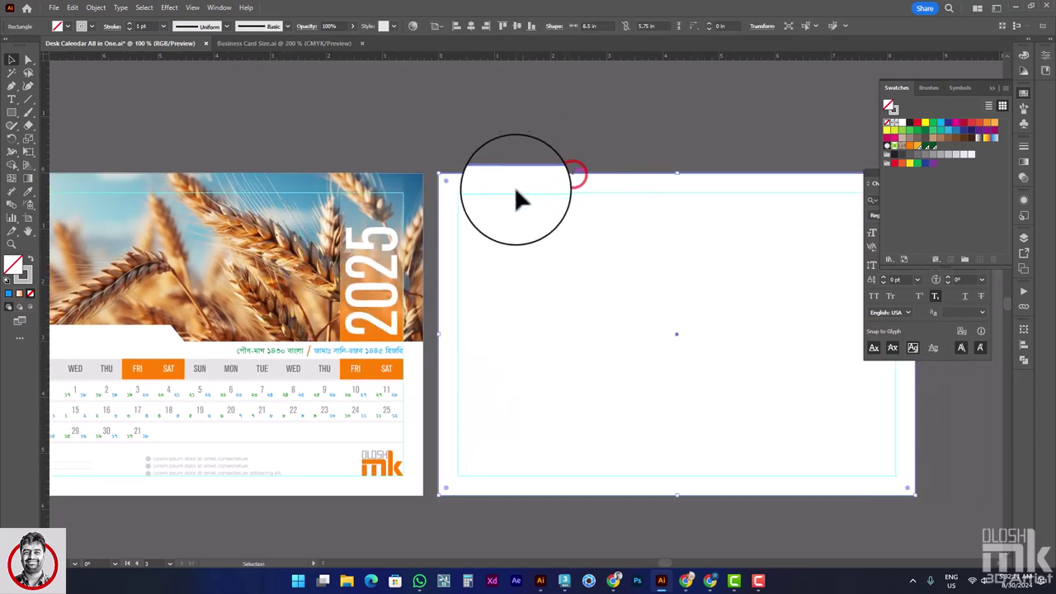
double_click(660, 26)
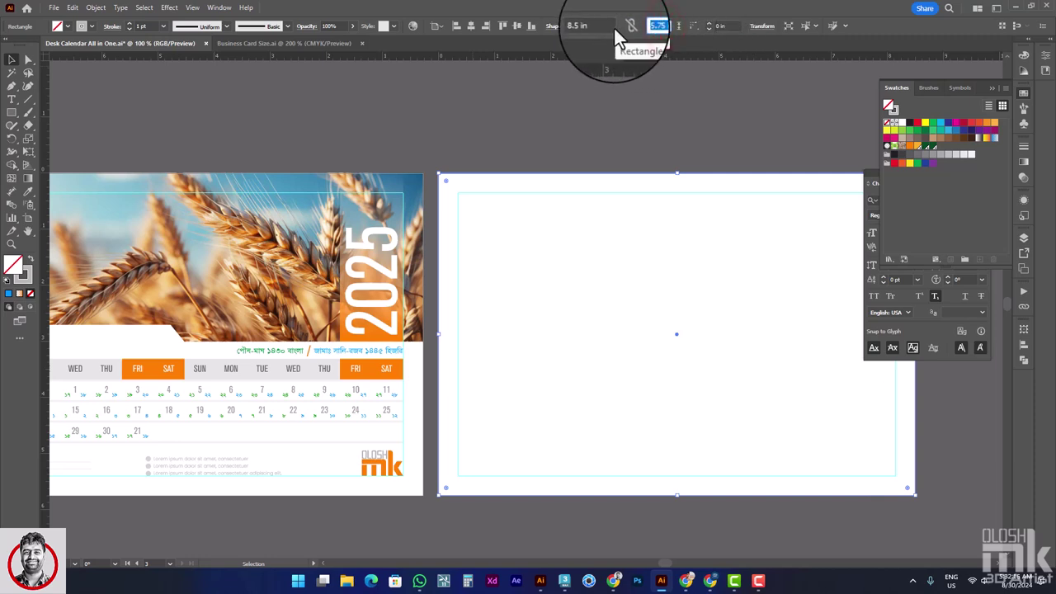
text(3)
key(Return)
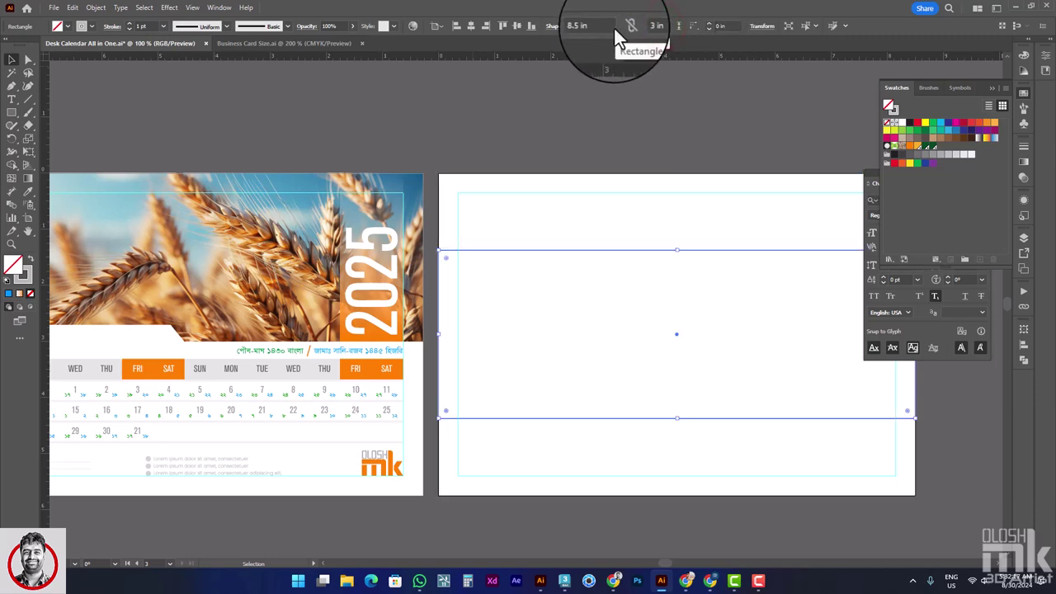
click(510, 25)
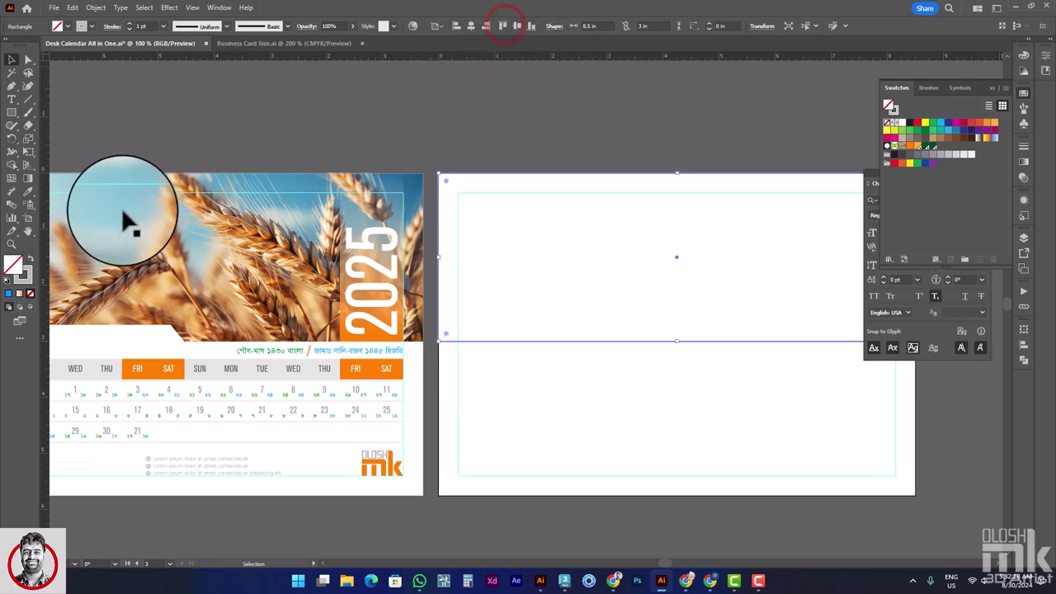
click(26, 258)
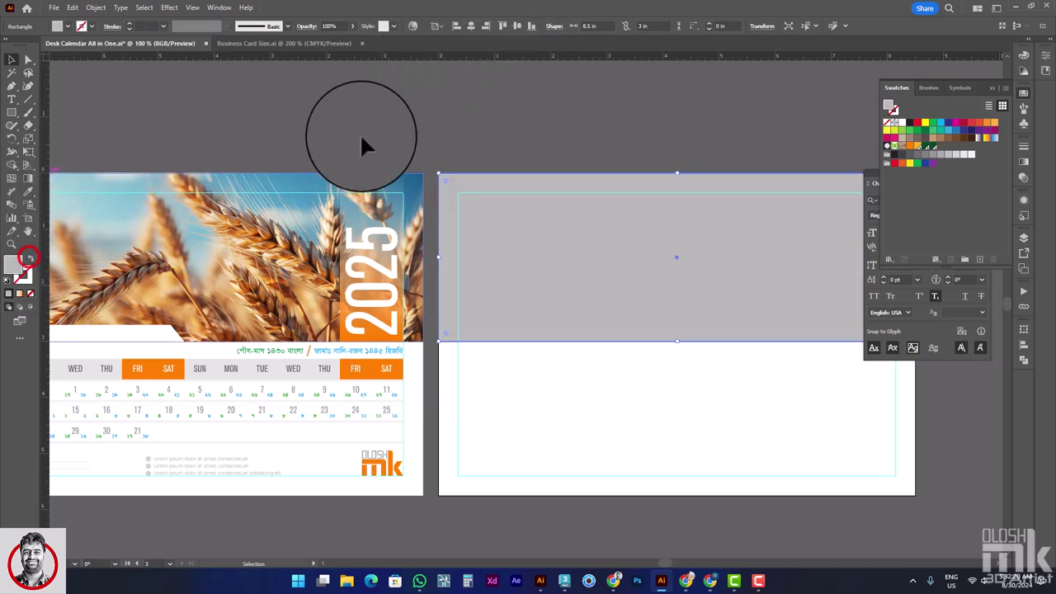
click(462, 130)
drag(699, 160, 614, 157)
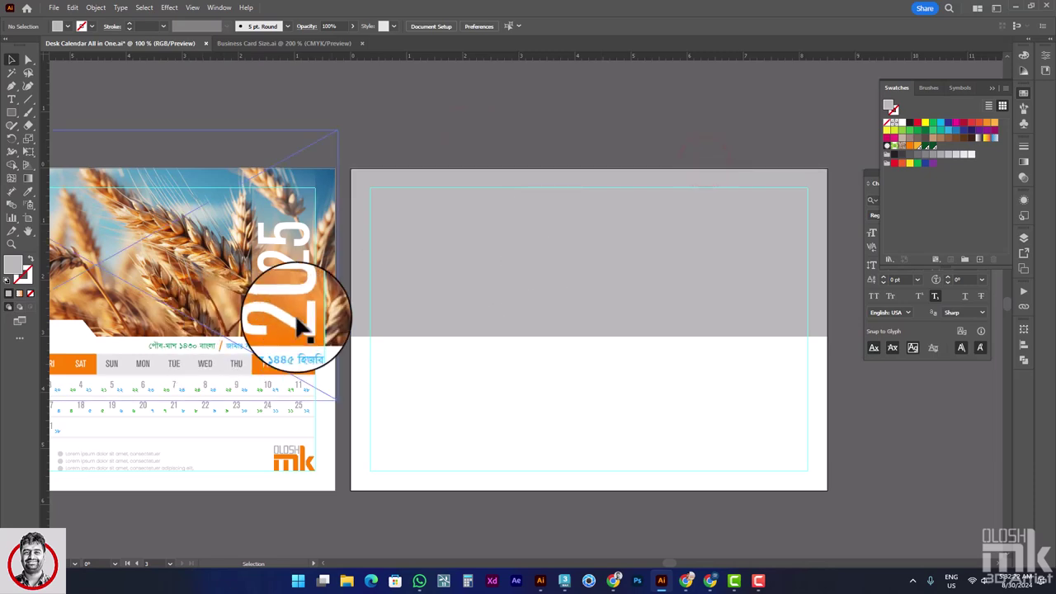
drag(470, 251, 560, 252)
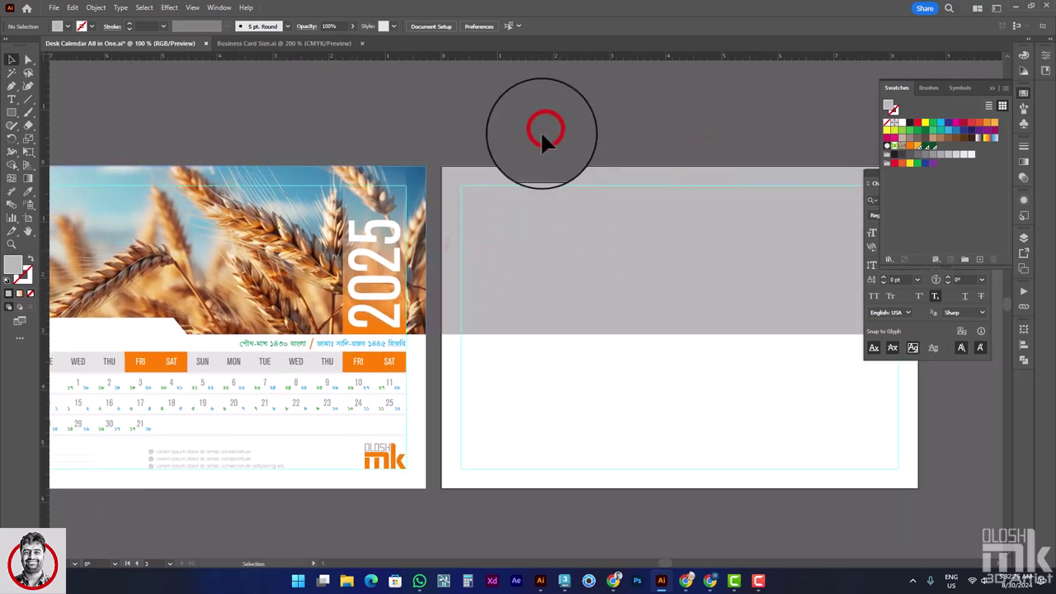
drag(189, 314, 261, 273)
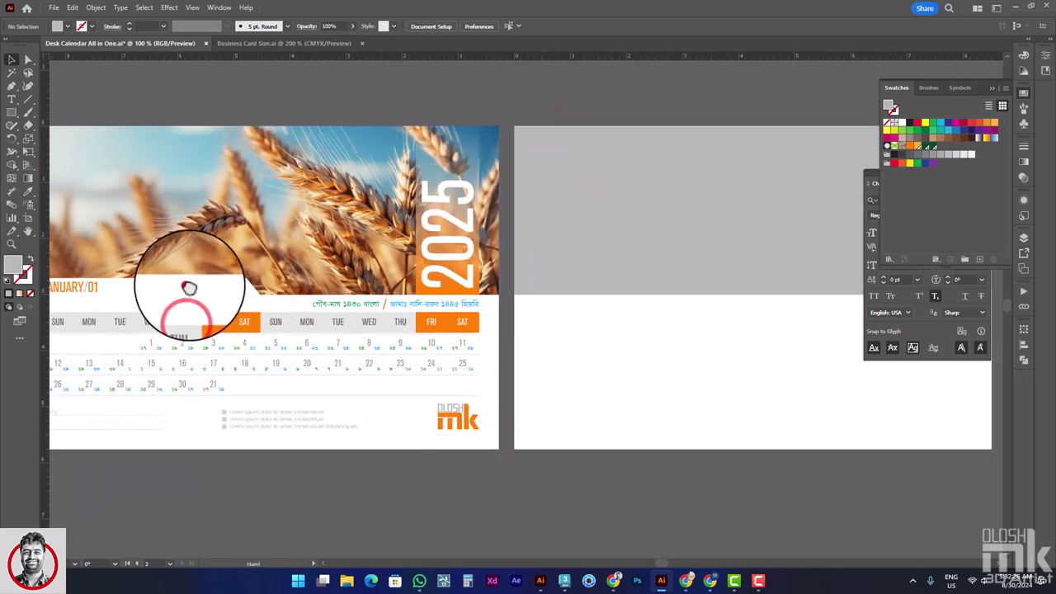
drag(189, 287, 228, 266)
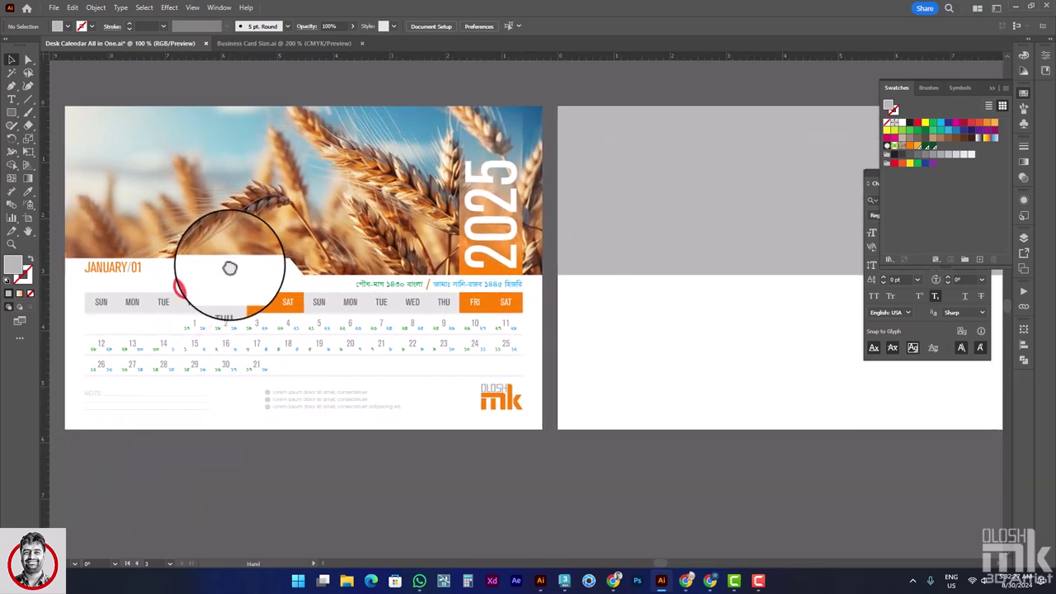
- Place the ripe golden wheat field photo from Desktop Recent onto the canvas
click(56, 9)
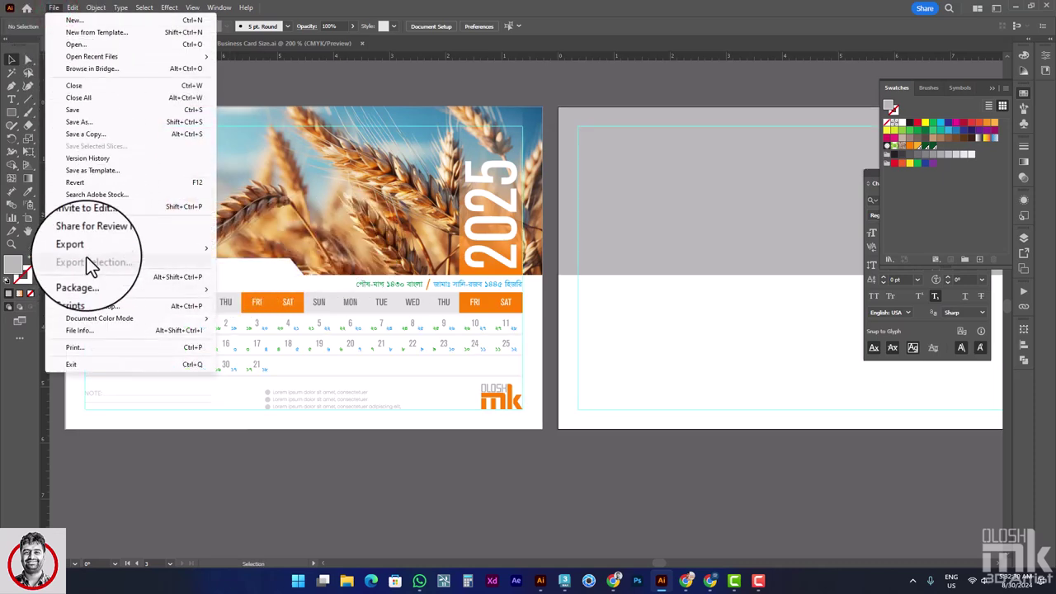
click(87, 206)
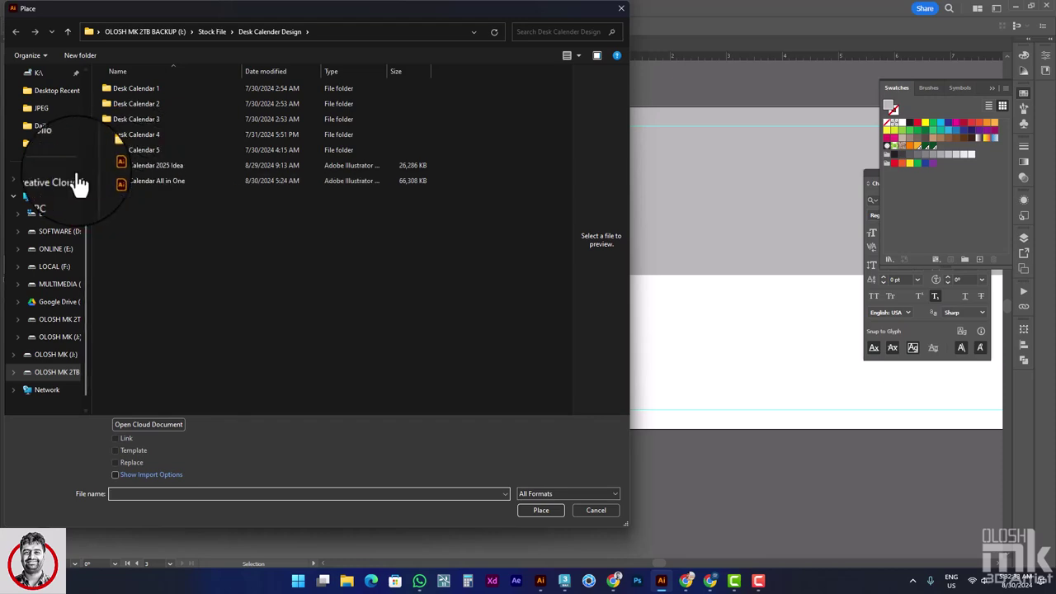
click(45, 97)
scroll(247, 264, down, 5)
scroll(355, 313, down, 5)
scroll(397, 317, down, 5)
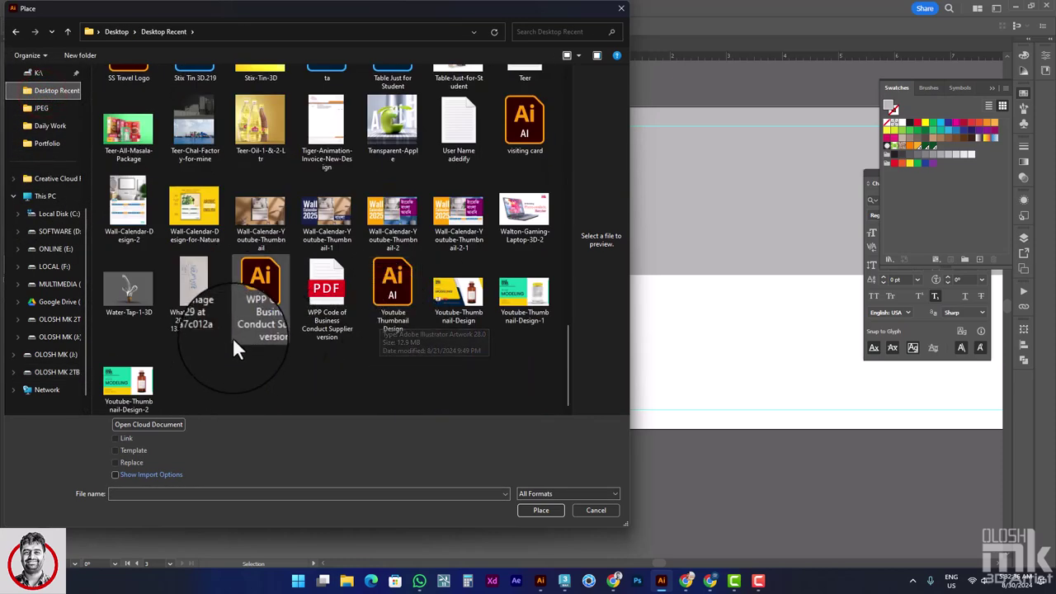
scroll(458, 280, up, 3)
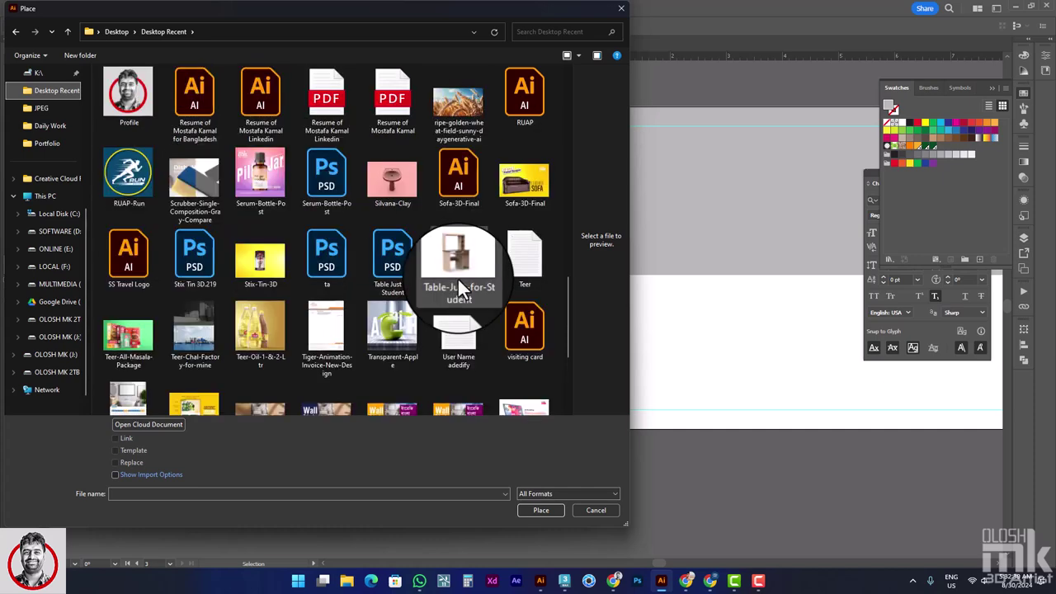
double_click(467, 124)
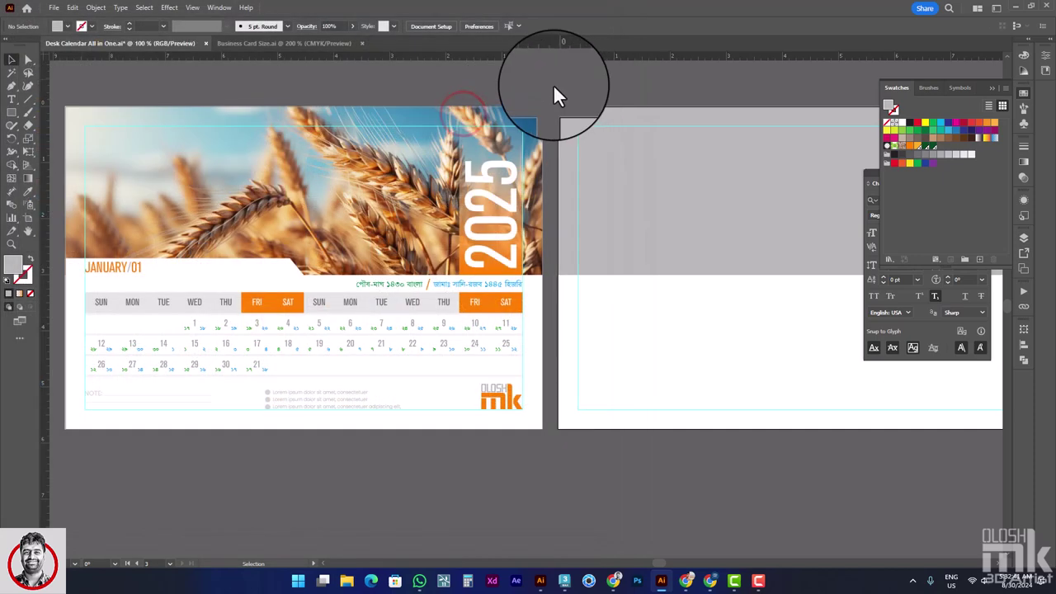
click(555, 86)
- Scale the wheat photo down to about 8.4 × 4.7 in so it spans the second artboard's width
key(ctrl+minus)
drag(679, 170, 182, 180)
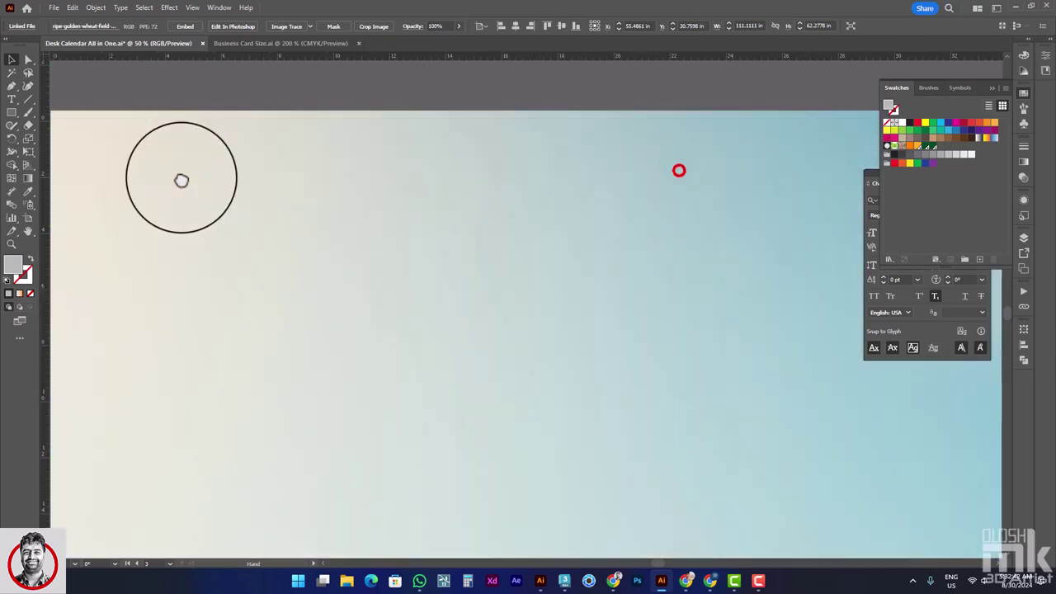
scroll(283, 207, down, 3)
scroll(471, 314, up, 1)
scroll(651, 389, down, 3)
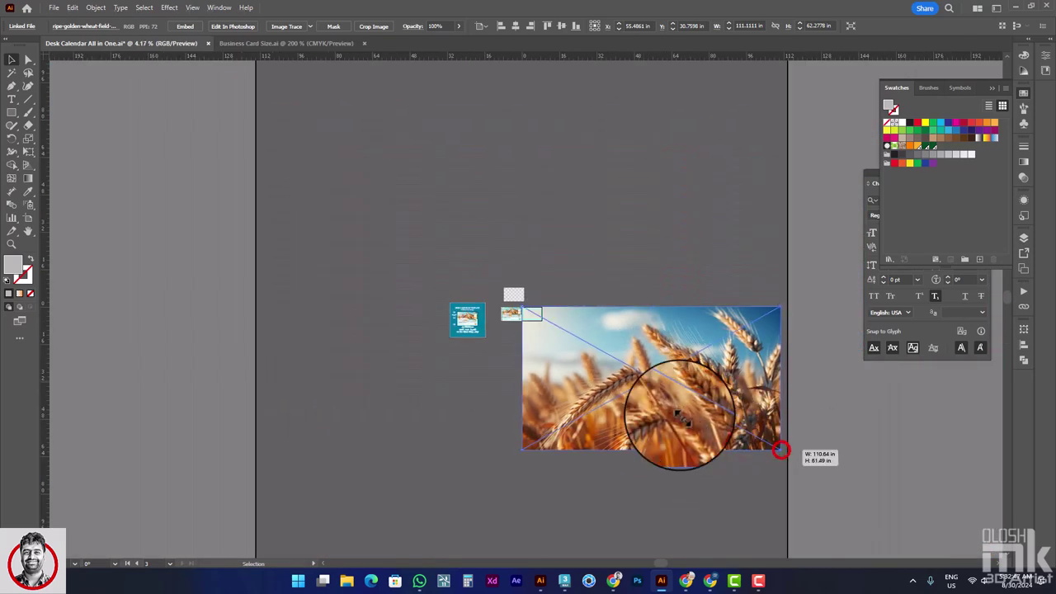
drag(780, 451, 563, 369)
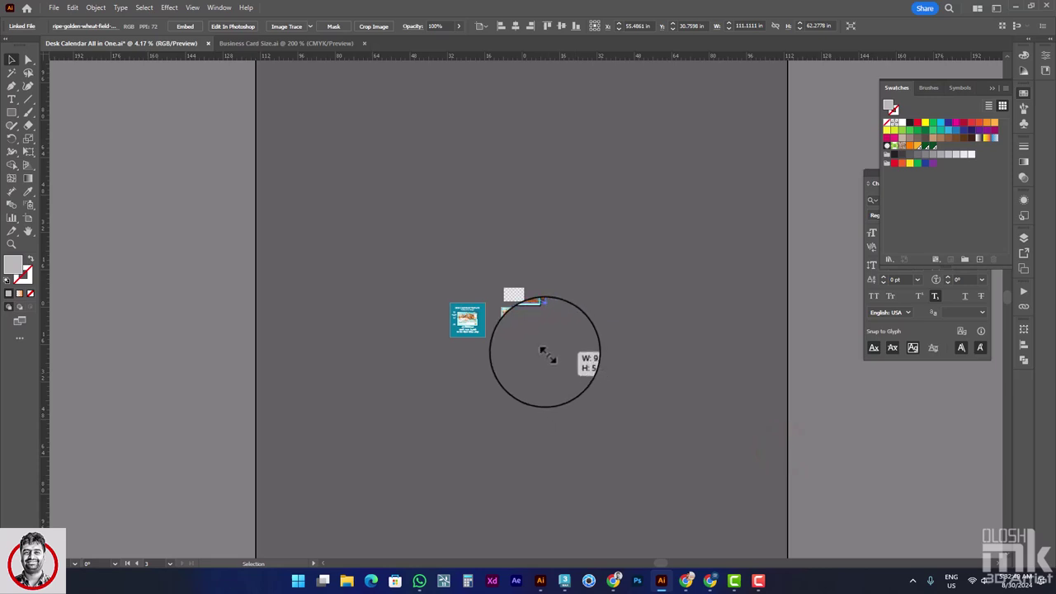
scroll(537, 306, up, 3)
scroll(537, 313, up, 3)
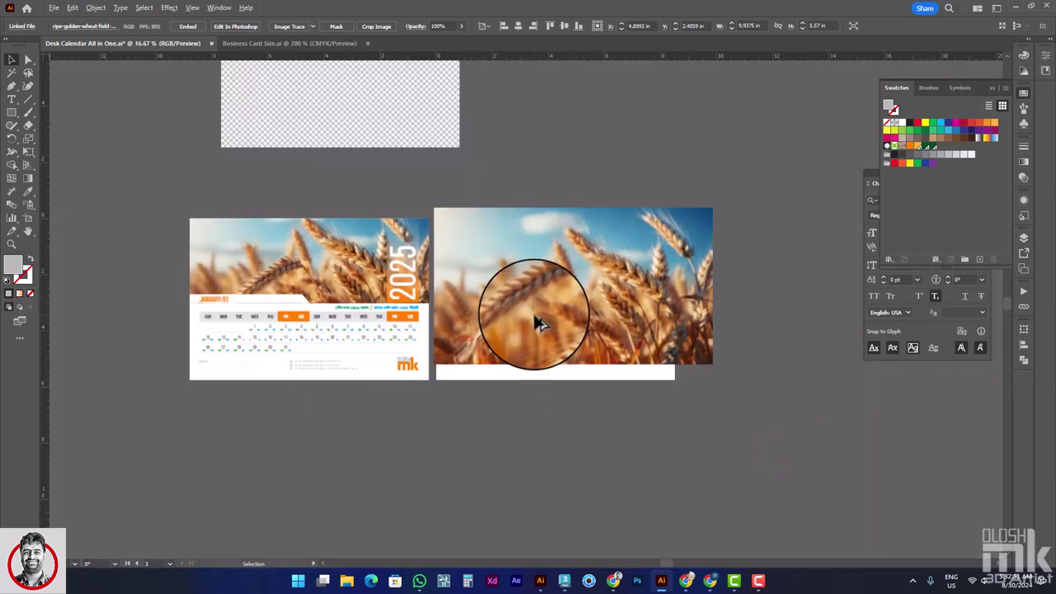
drag(563, 237, 601, 247)
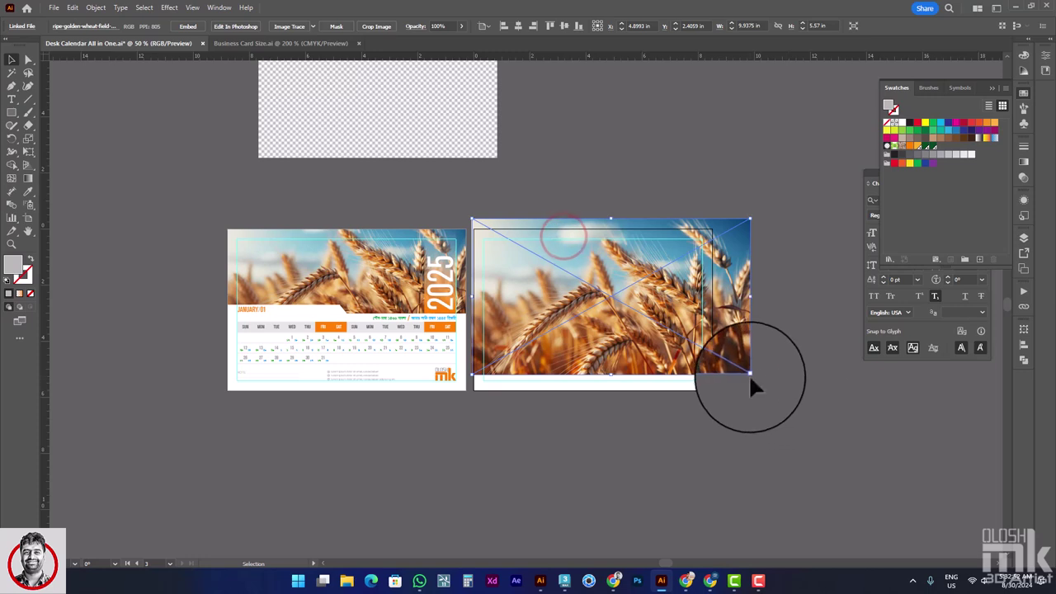
drag(749, 374, 768, 368)
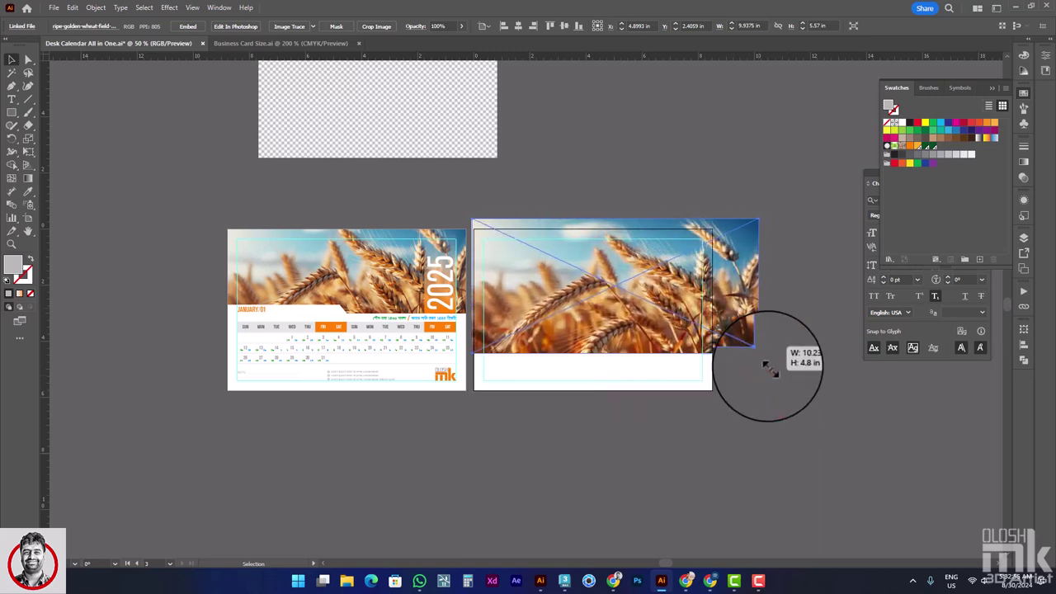
mouse_move(767, 368)
mouse_down()
mouse_move(741, 353)
mouse_move(750, 358)
mouse_up()
key(ctrl+equal)
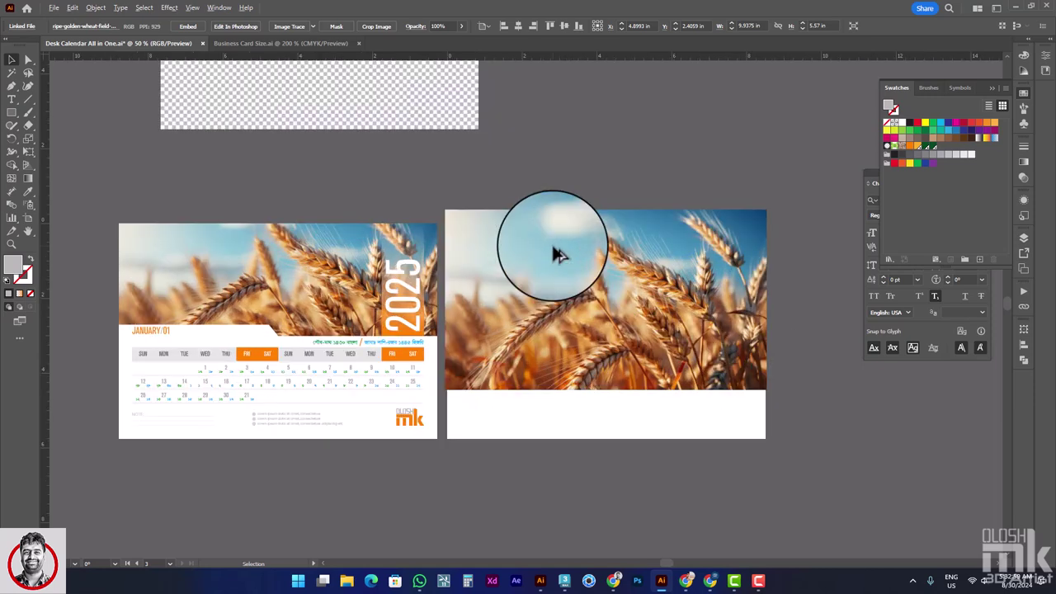
- Send the wheat photo to the back and move it up slightly
right_click(550, 240)
mouse_move(585, 405)
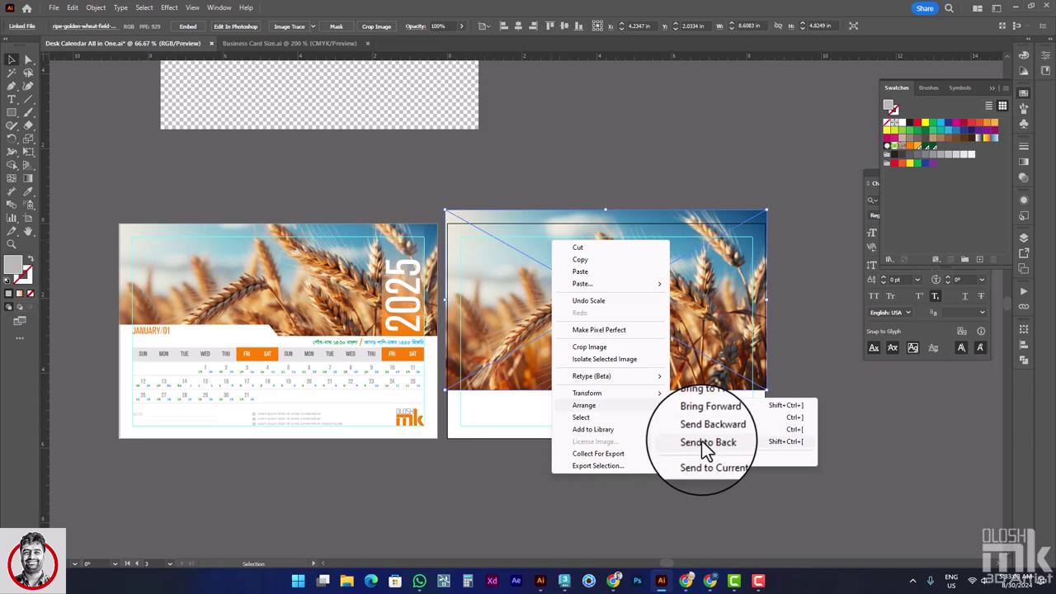
click(702, 441)
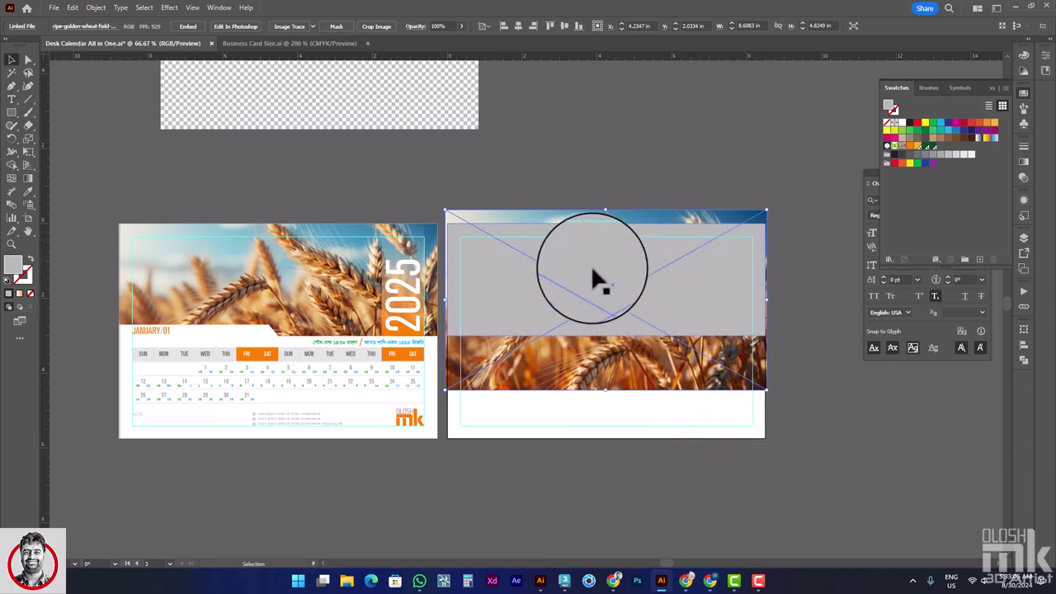
click(641, 216)
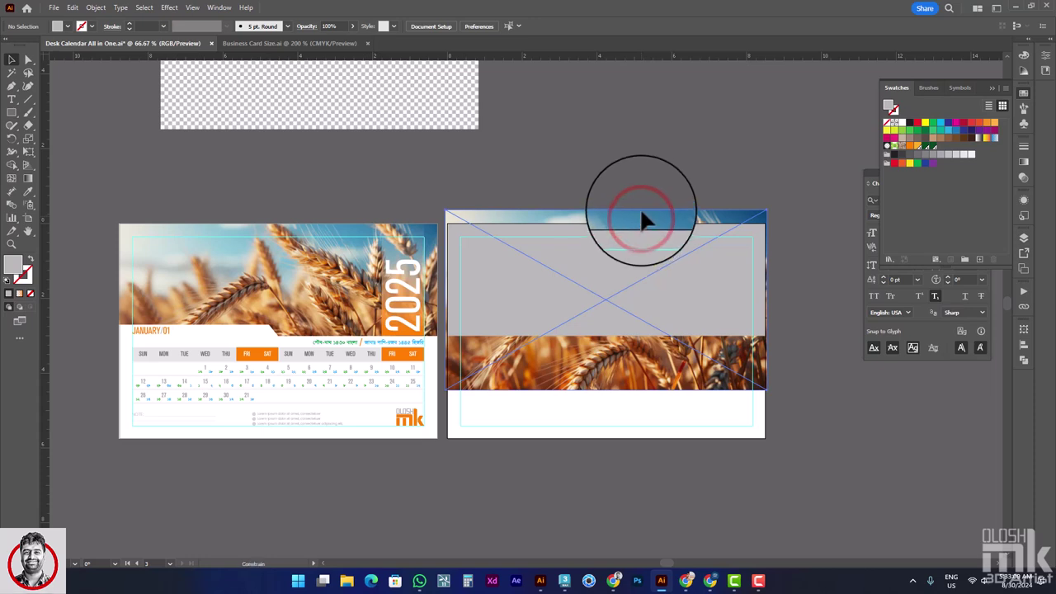
drag(640, 212, 640, 210)
- Make a clipping mask from the wheat photo and the grey 8.5 × 3 in header rectangle
click(528, 283)
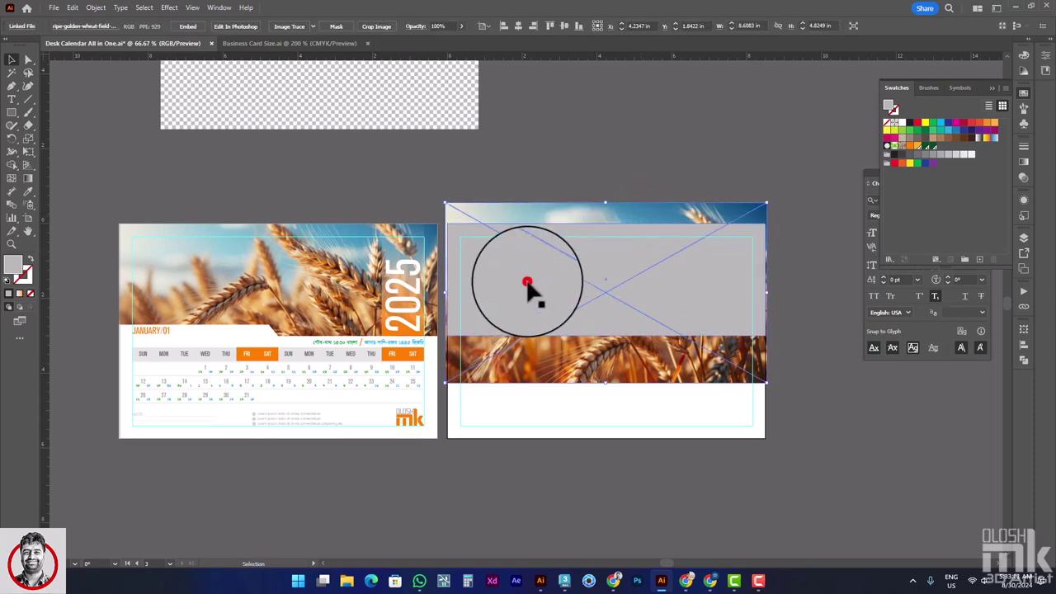
shift+click(569, 213)
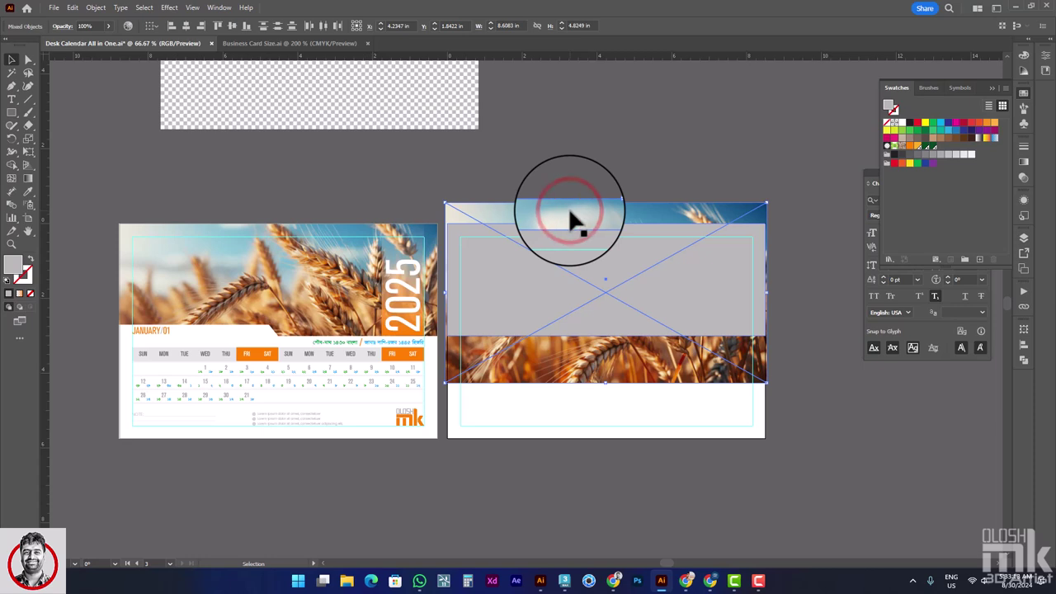
right_click(570, 213)
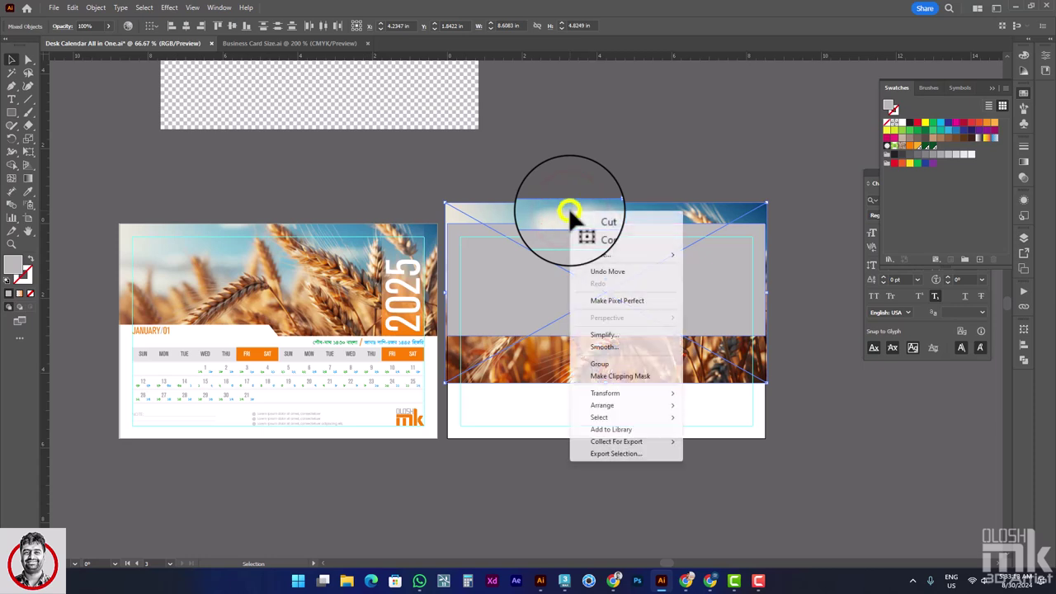
click(626, 378)
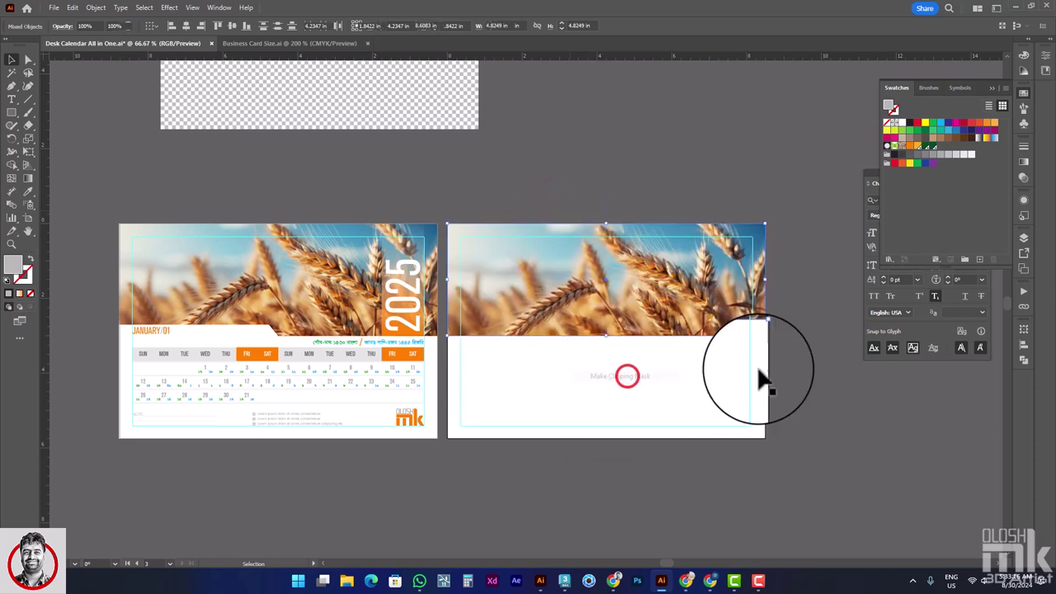
click(822, 368)
alt+scroll(627, 306, up, 1)
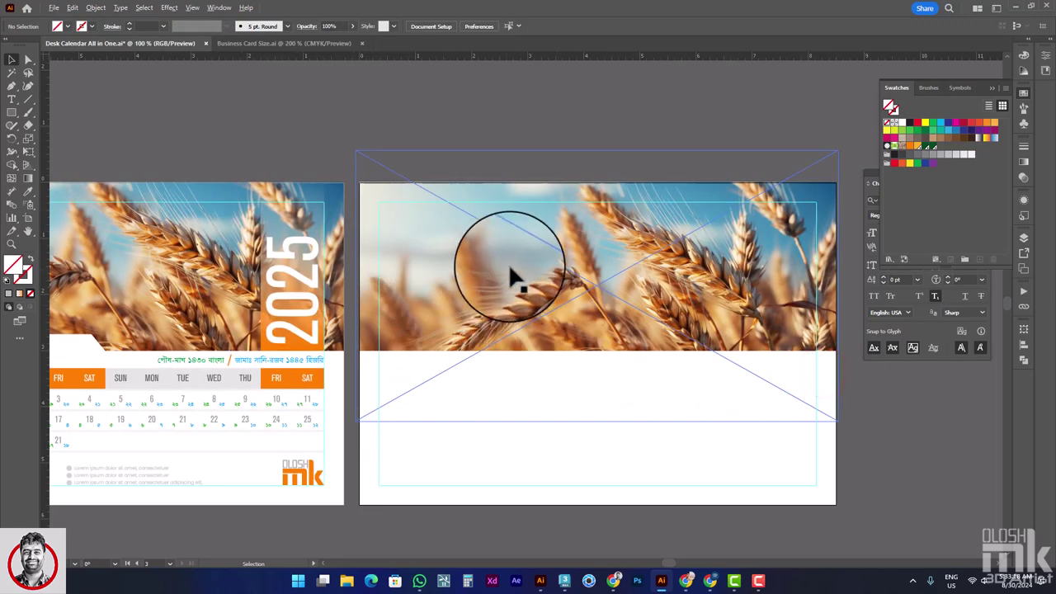
- Inside the clip group, pull the wheat photo's left and right edges in to 8.5 in wide
double_click(588, 263)
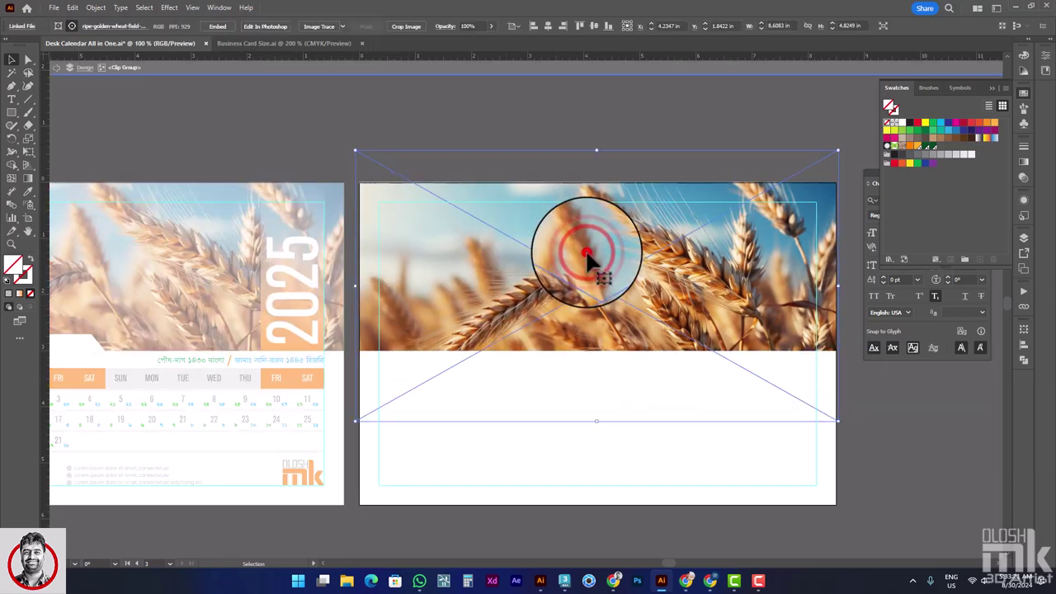
drag(351, 285, 359, 286)
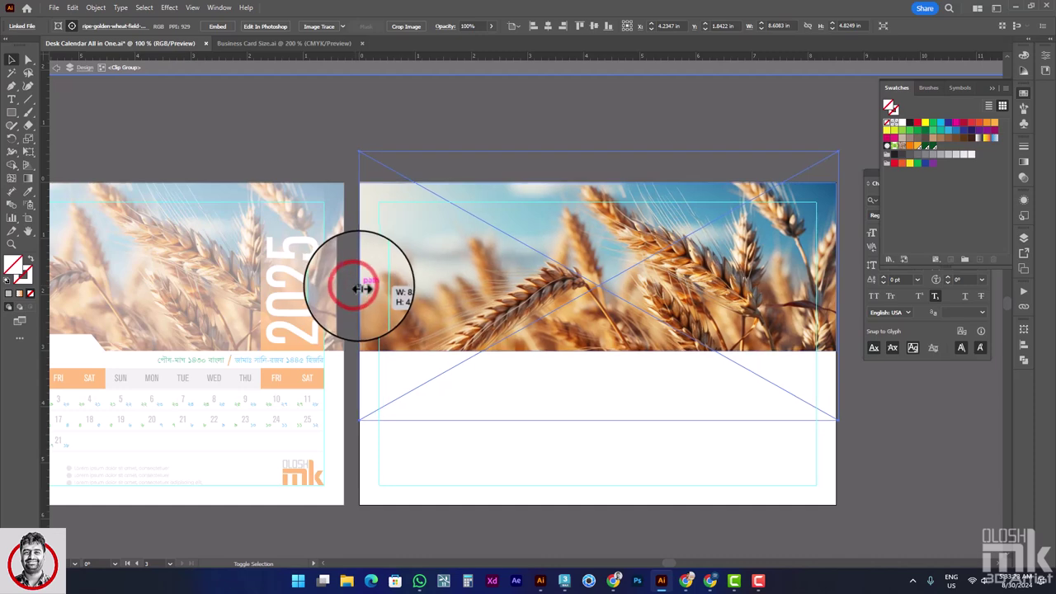
drag(838, 287, 838, 285)
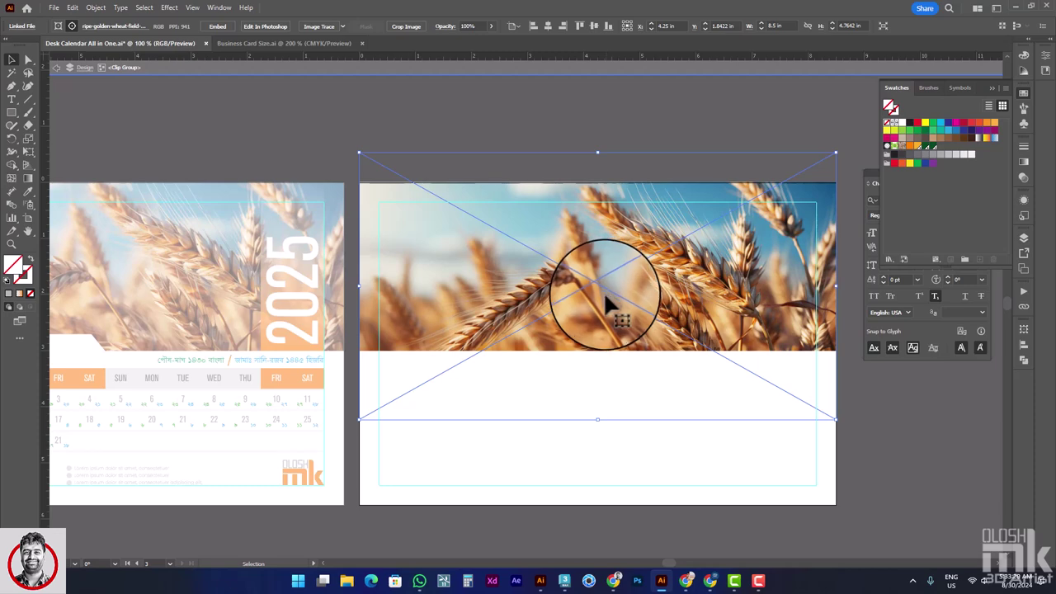
click(917, 404)
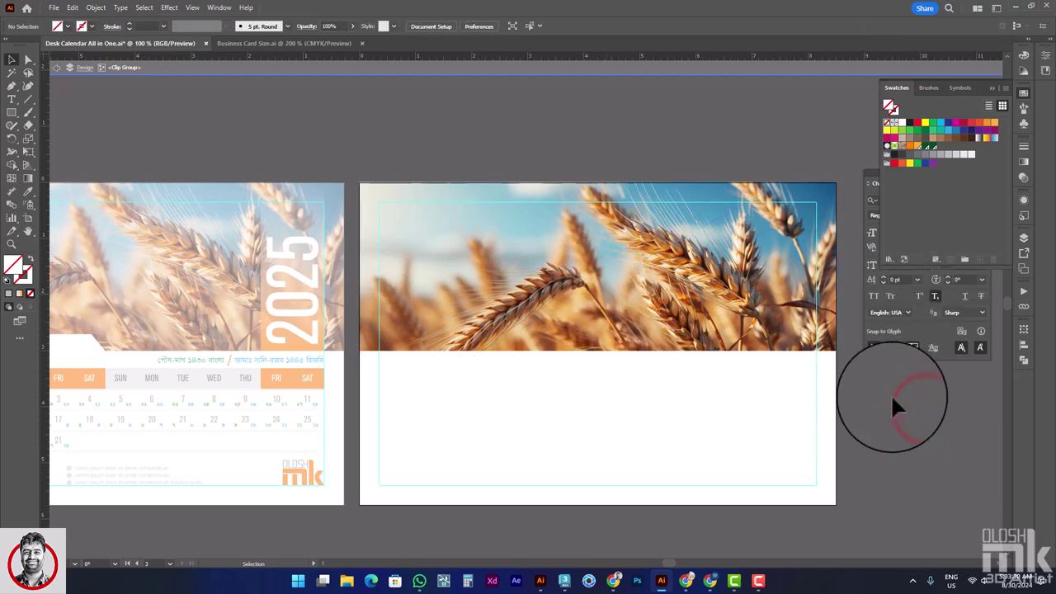
double_click(891, 398)
drag(495, 189, 519, 124)
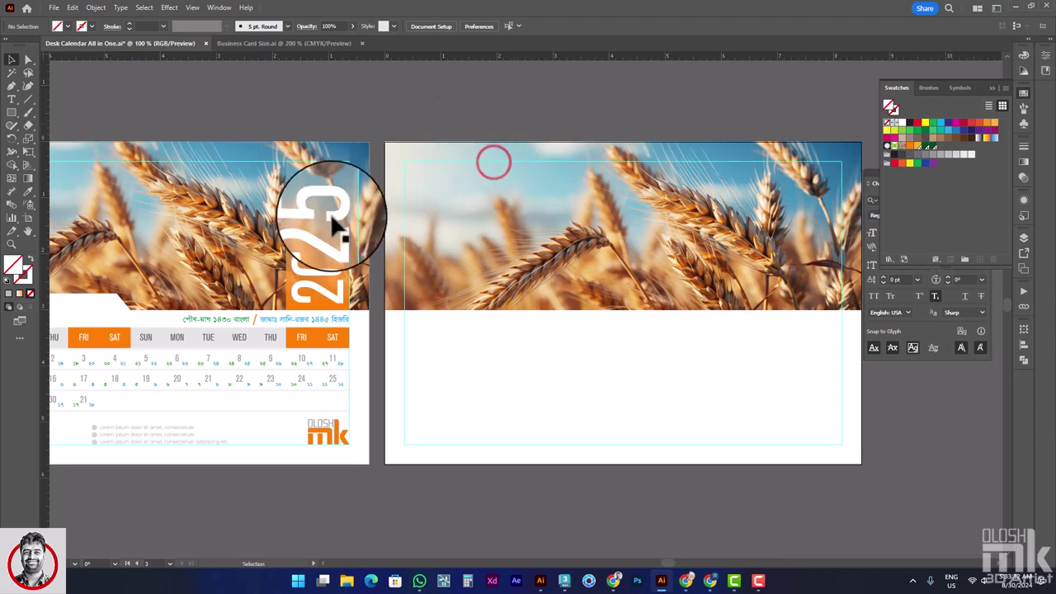
click(307, 192)
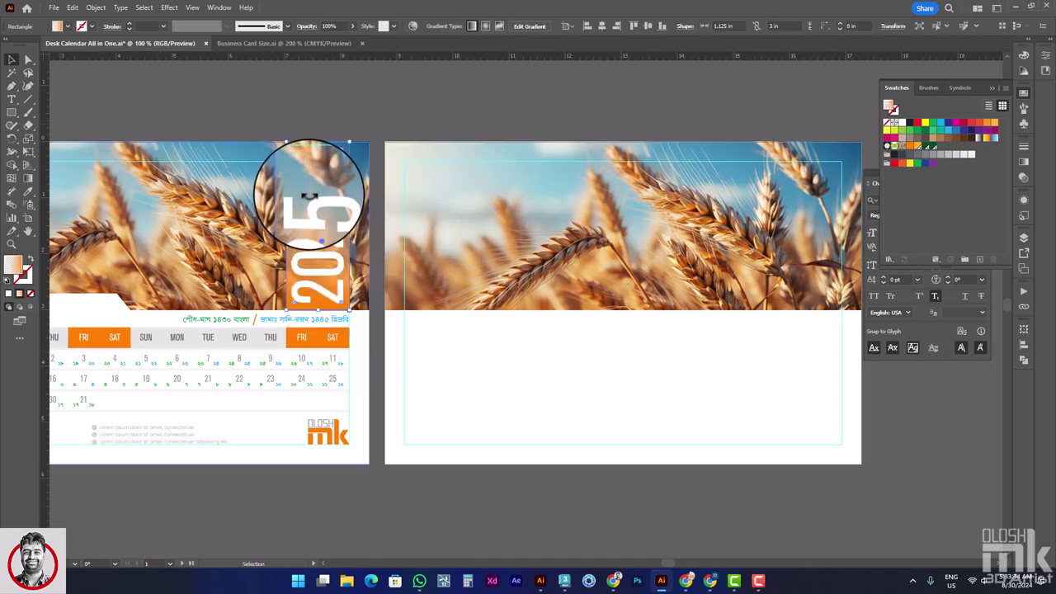
key(ctrl+h)
drag(479, 344, 548, 311)
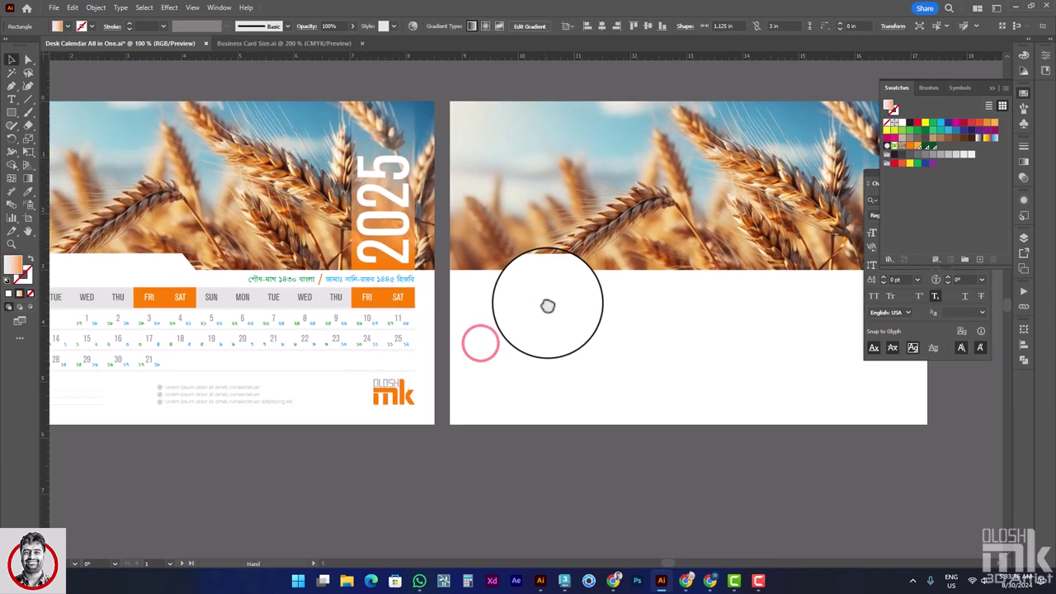
click(132, 269)
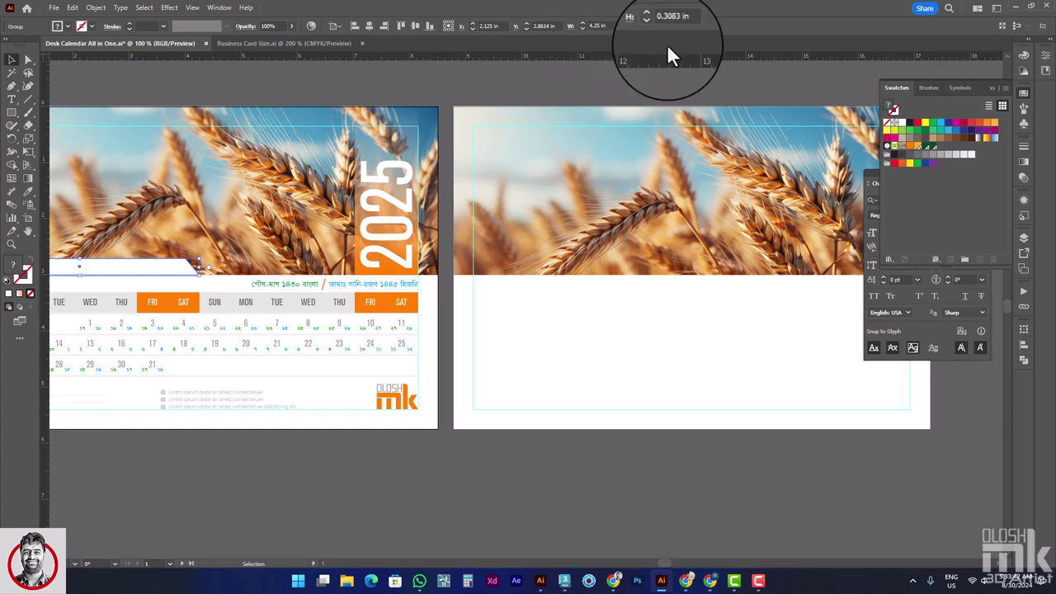
- Draw a 4.25 × 0.3 in rectangle using the Rectangle size dialog
click(292, 85)
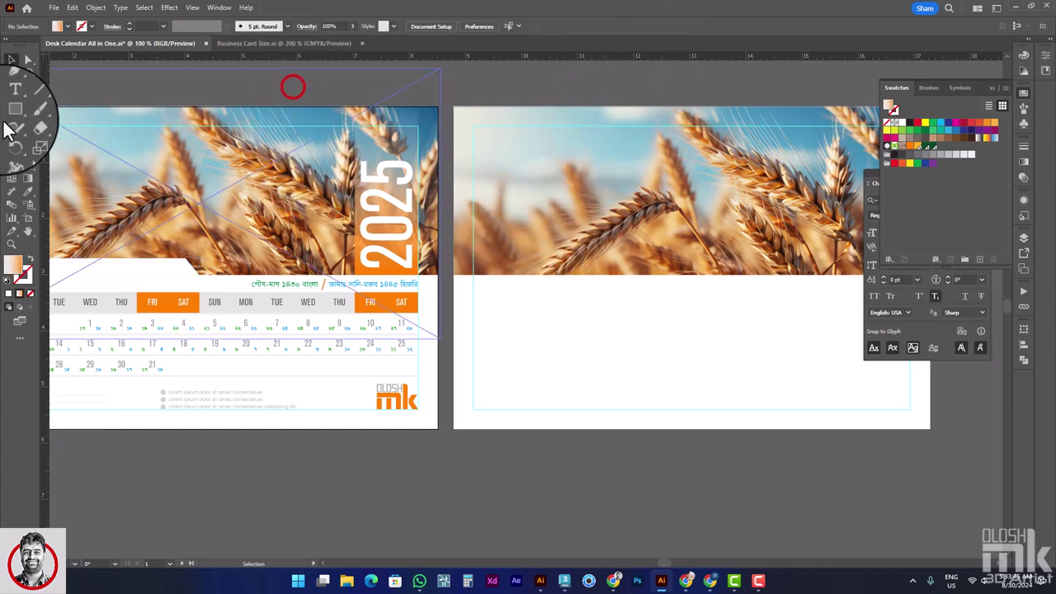
click(11, 112)
click(518, 202)
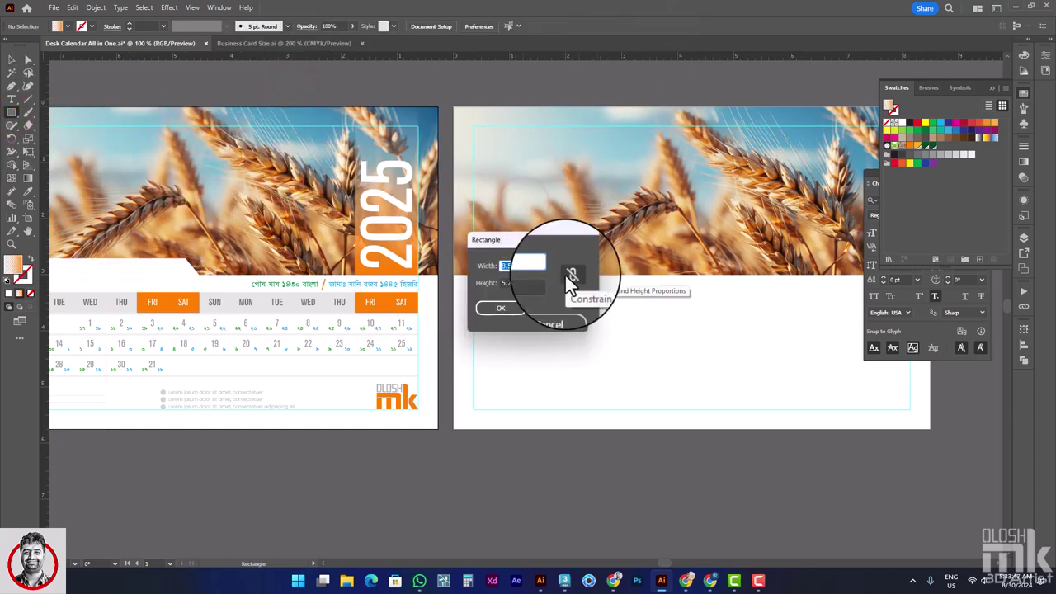
text(4.2)
key(Tab)
text(2)
key(Return)
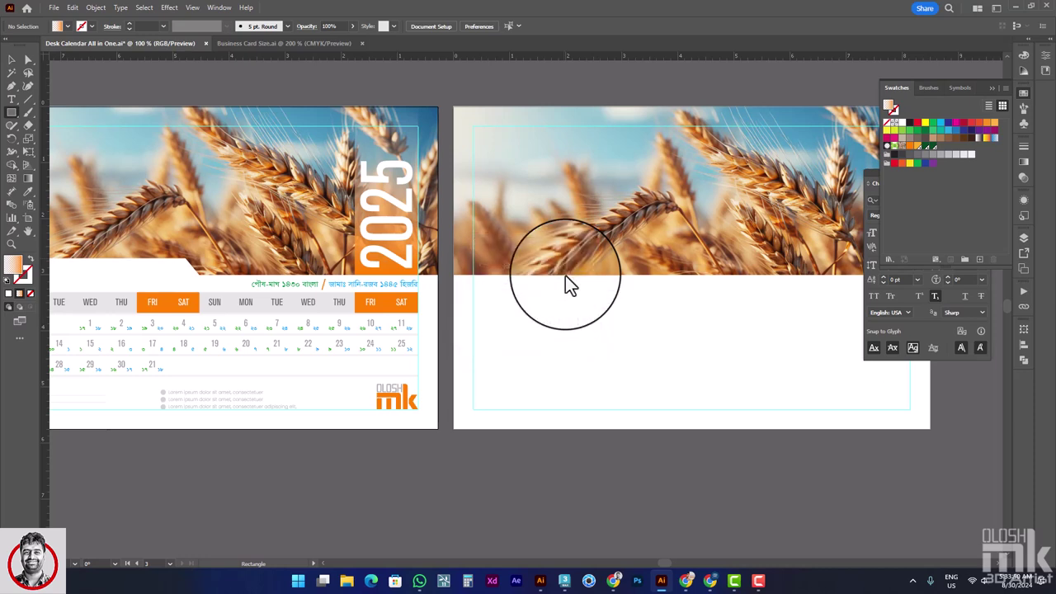
- Fill the bar white and move it onto the wheat header's lower left edge
key(v)
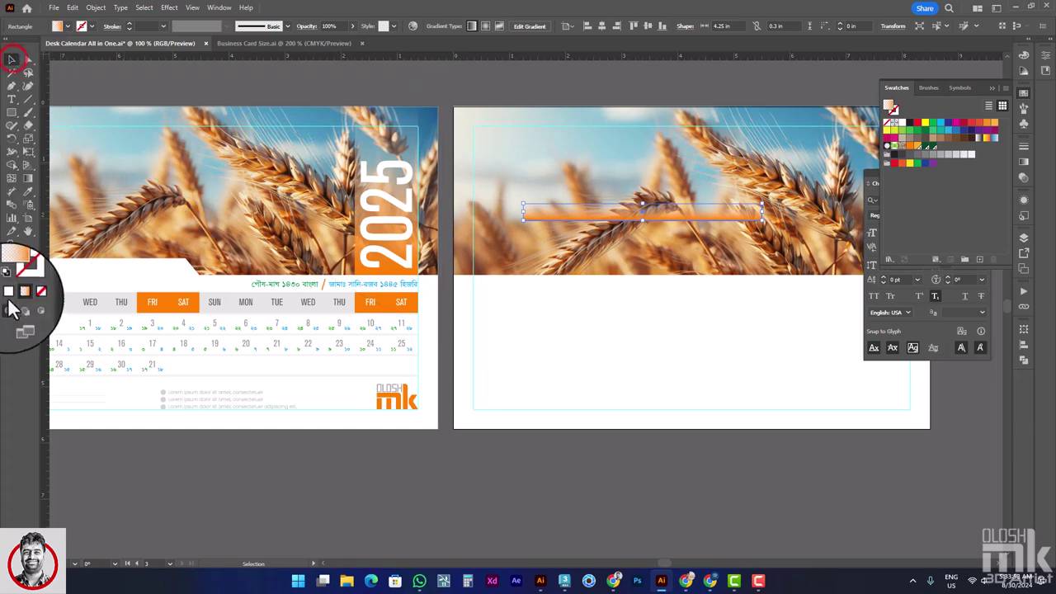
click(8, 293)
click(559, 213)
drag(559, 213, 493, 268)
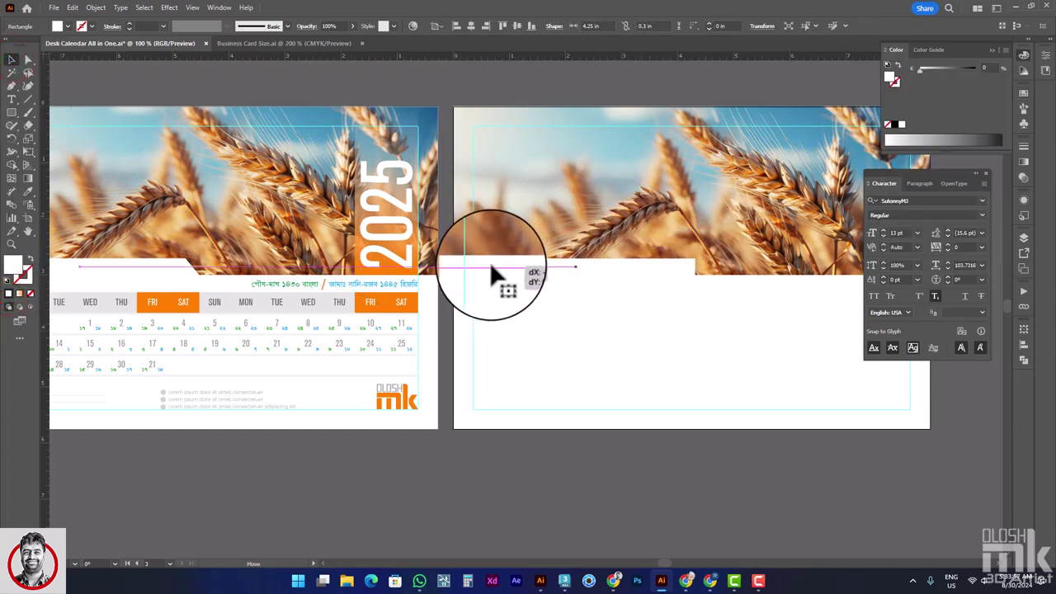
drag(493, 269, 696, 273)
scroll(488, 261, up, 2)
- Slant the white bar's right end by moving its anchor points with Direct Selection
scroll(521, 267, down, 2)
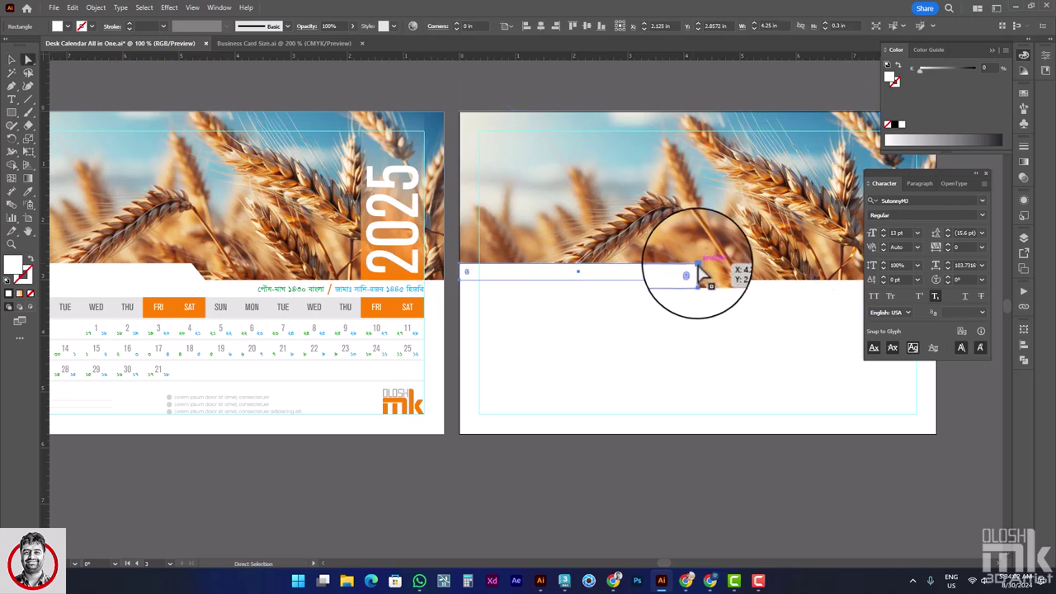
click(26, 60)
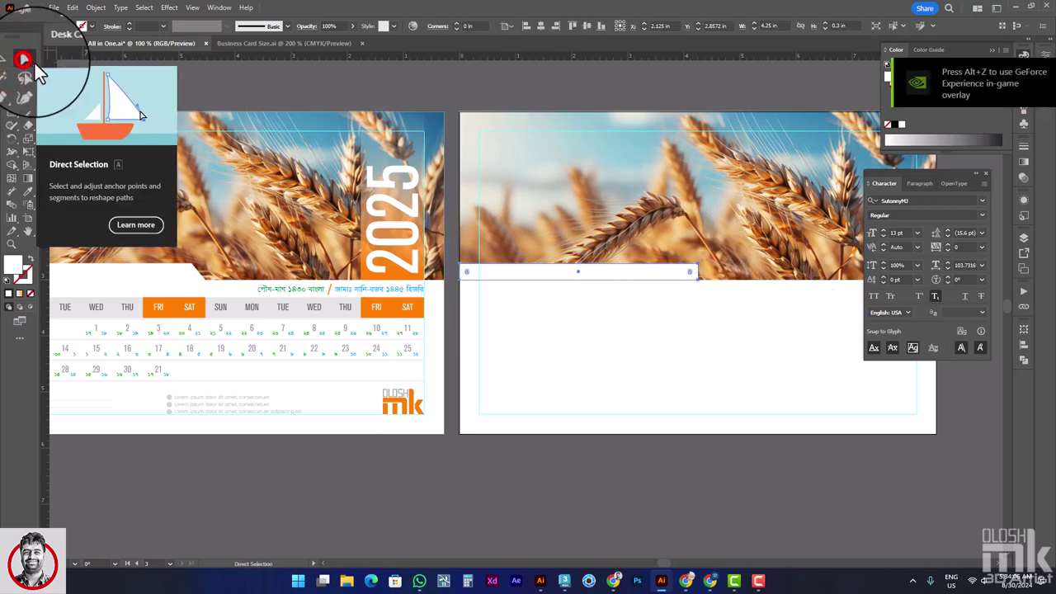
drag(697, 267, 657, 273)
scroll(697, 266, up, 3)
click(679, 370)
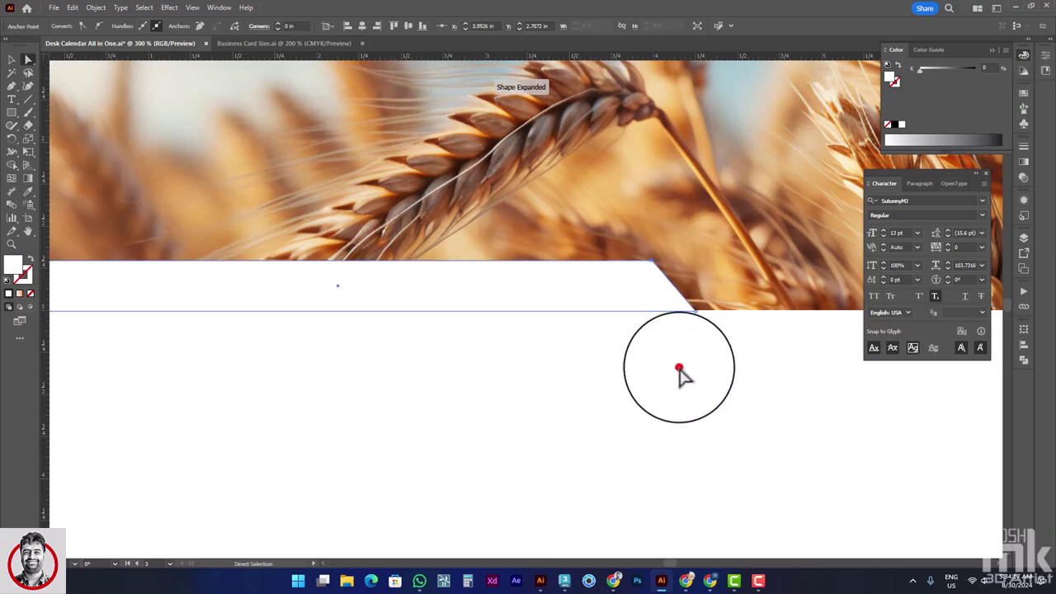
key(ctrl+0)
- Pan the view across both calendar artboards and pick the Type tool
scroll(634, 353, down, 2)
scroll(644, 351, up, 5)
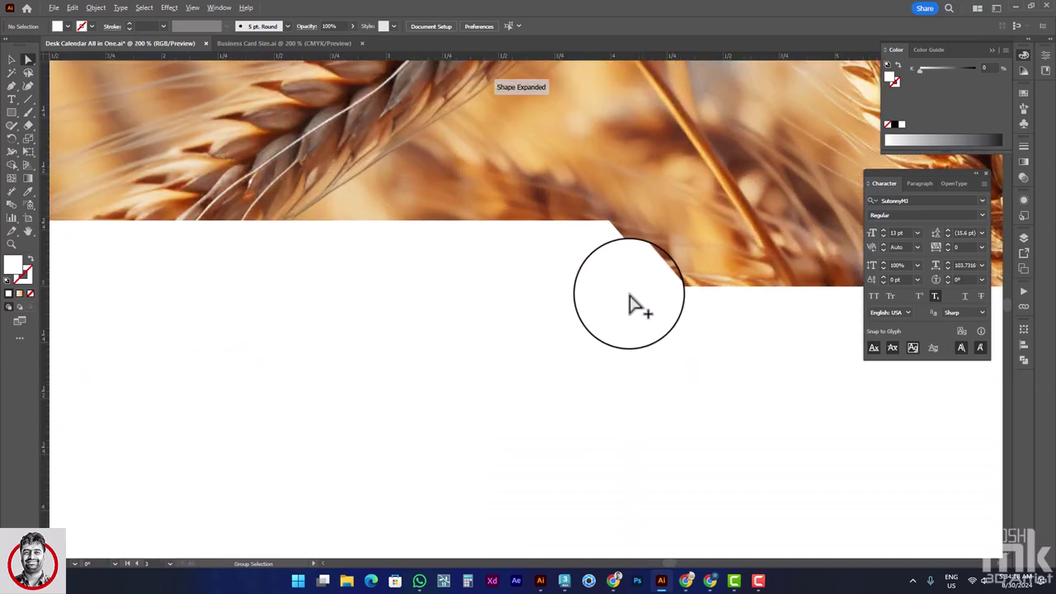
scroll(627, 363, down, 2)
scroll(611, 396, down, 3)
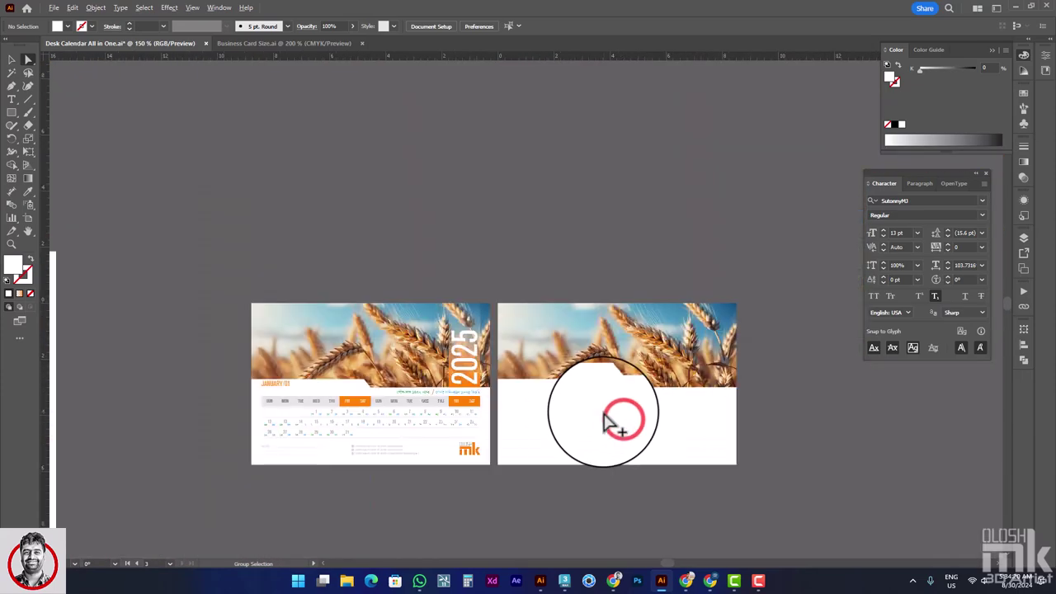
drag(554, 409, 537, 387)
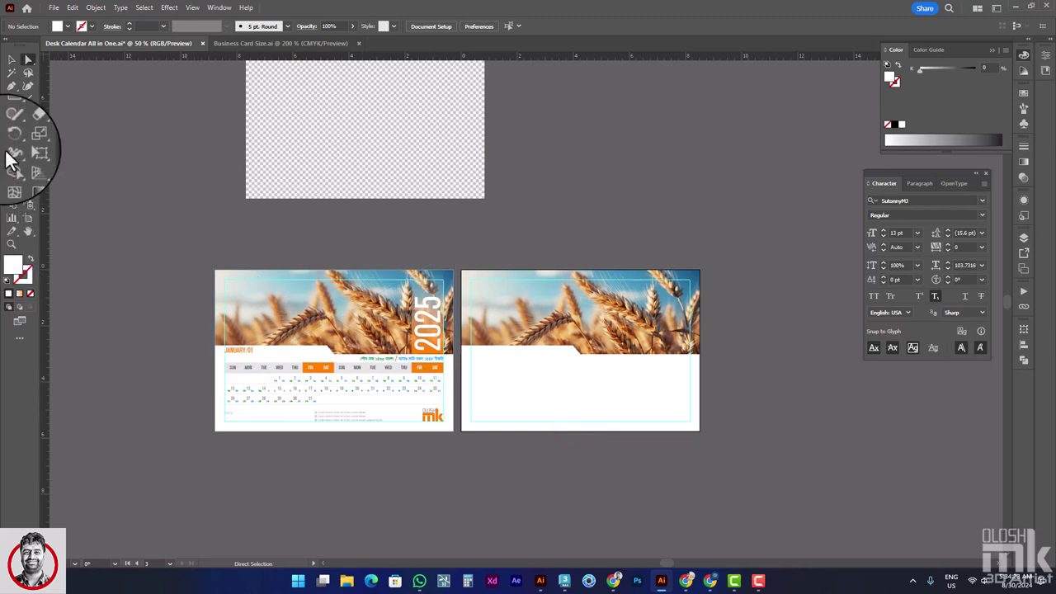
click(12, 99)
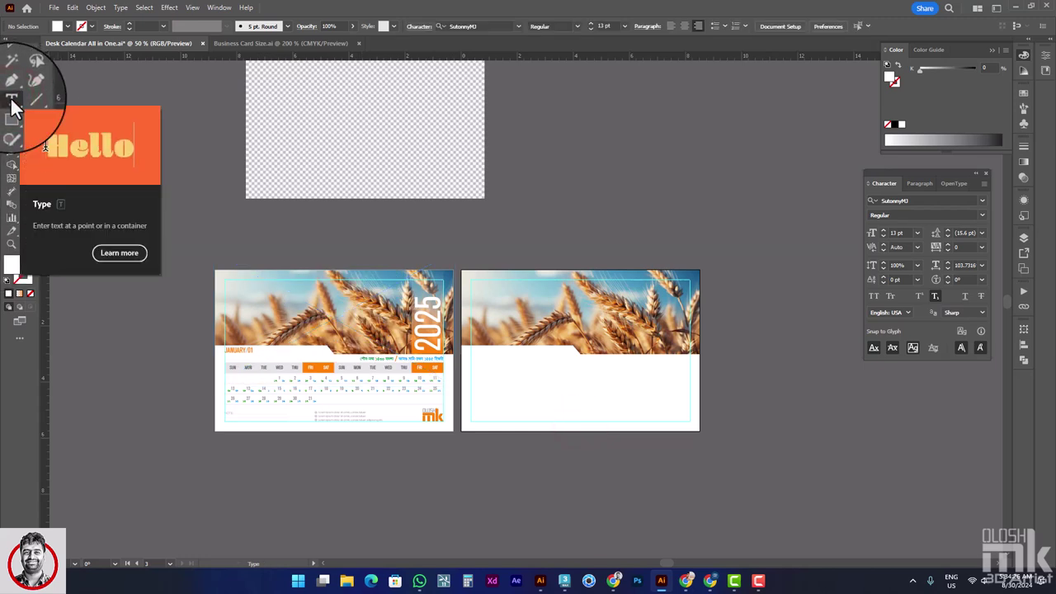
- Draw a text frame below the wheat header on the second artboard
scroll(594, 429, up, 2)
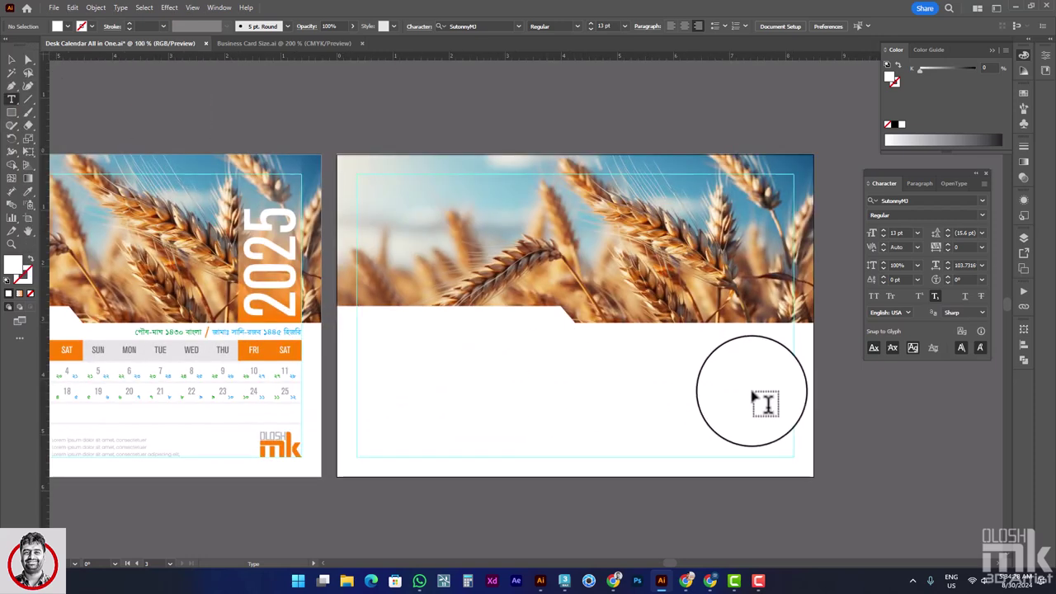
drag(726, 378, 511, 326)
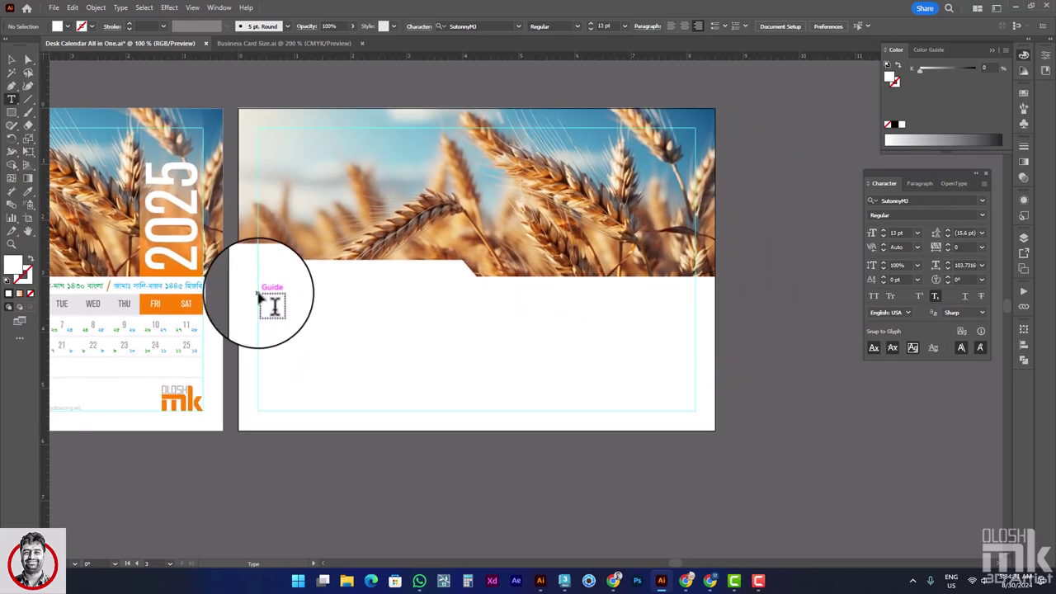
mouse_move(258, 293)
mouse_down()
mouse_move(445, 356)
mouse_move(696, 361)
mouse_up()
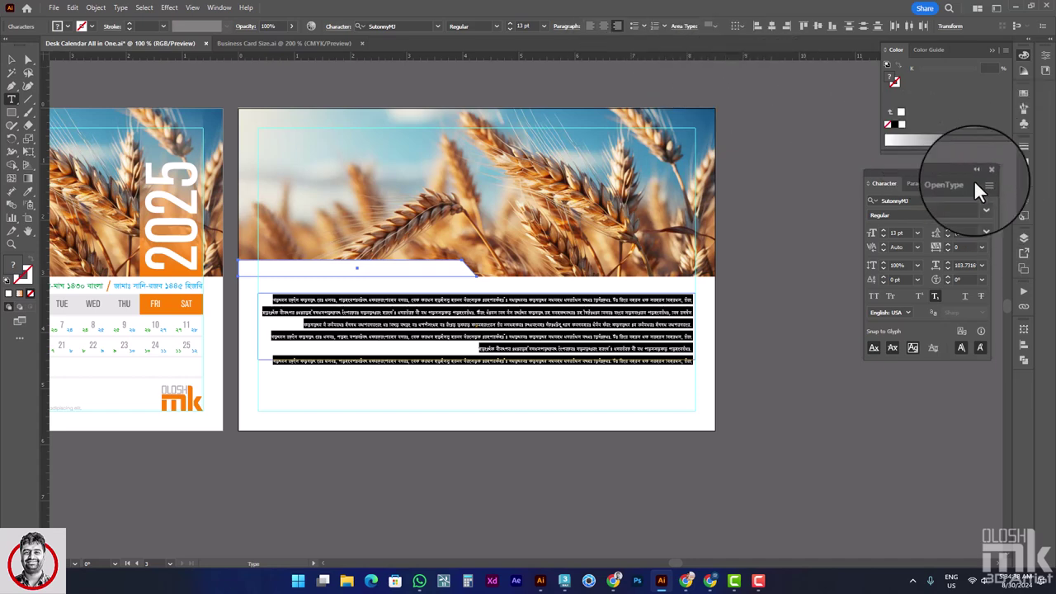
- Set the frame's text to centered 14 pt Akzidenz-Grotesk BQ Condensed without subscript, clearing the placeholder
click(935, 295)
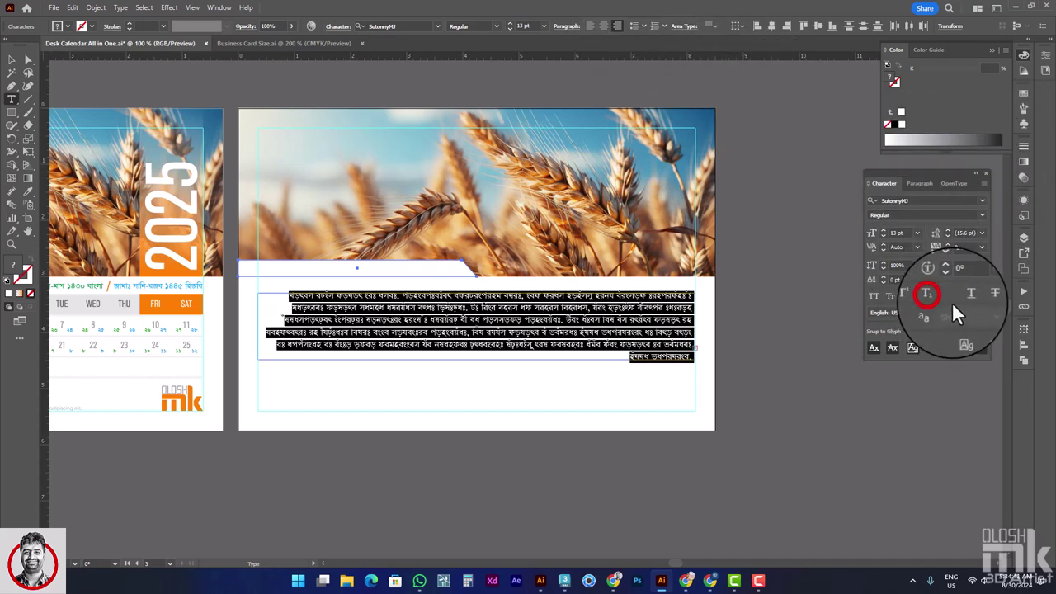
click(437, 26)
click(406, 99)
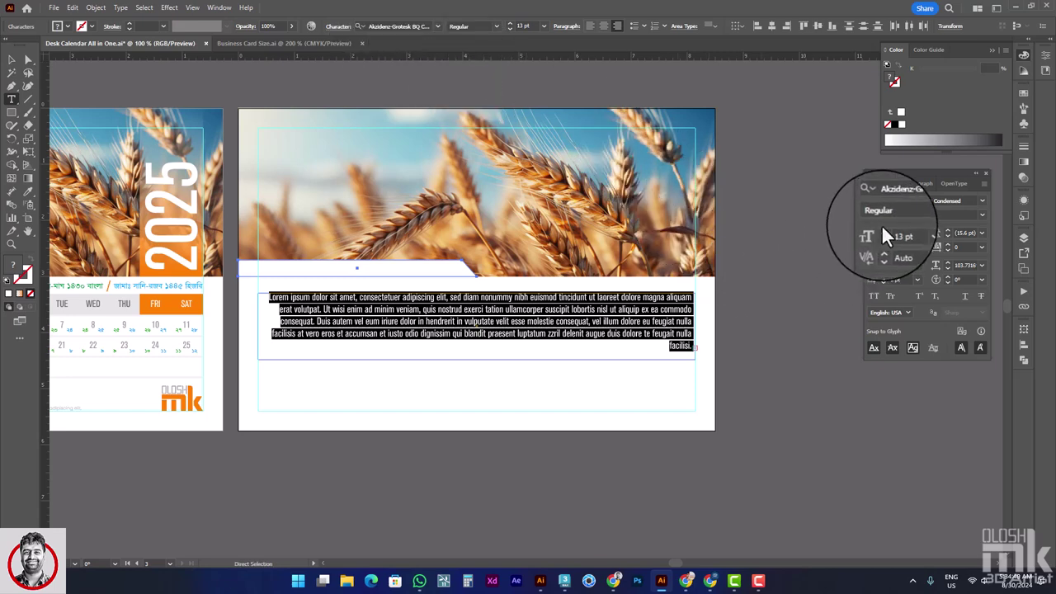
click(916, 235)
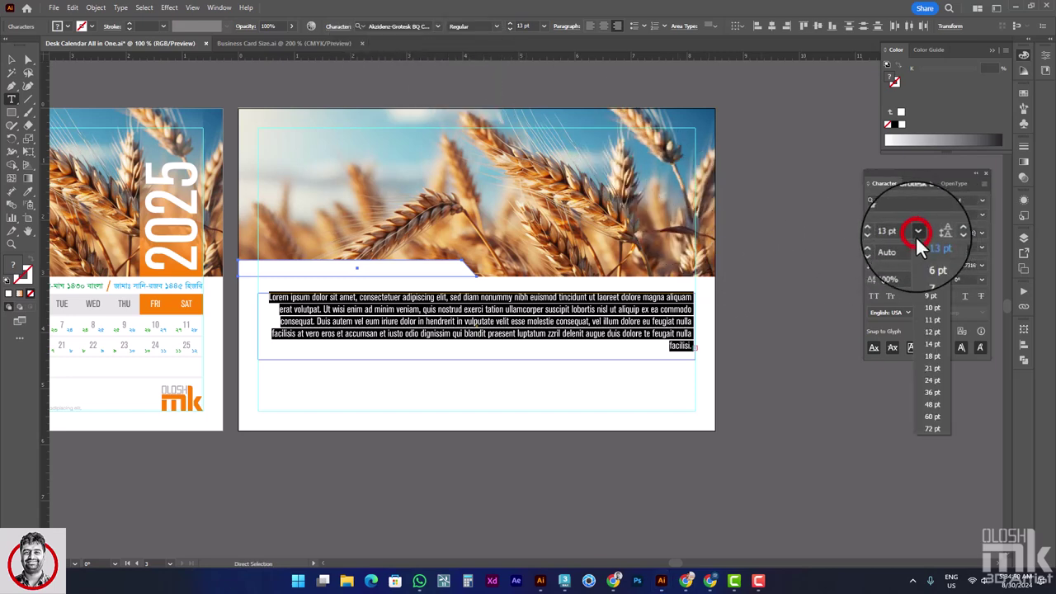
click(932, 345)
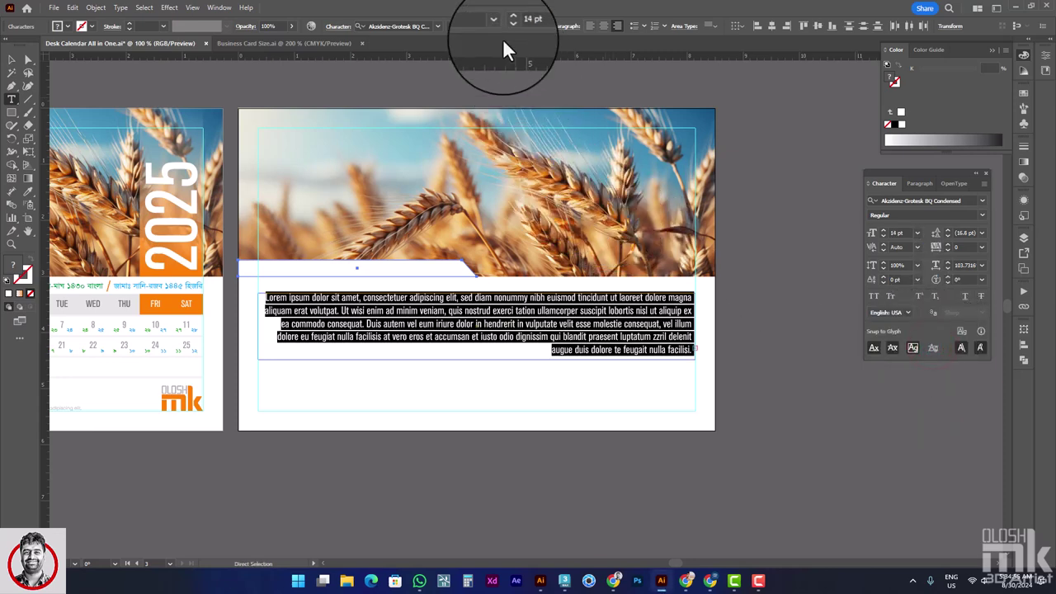
click(604, 28)
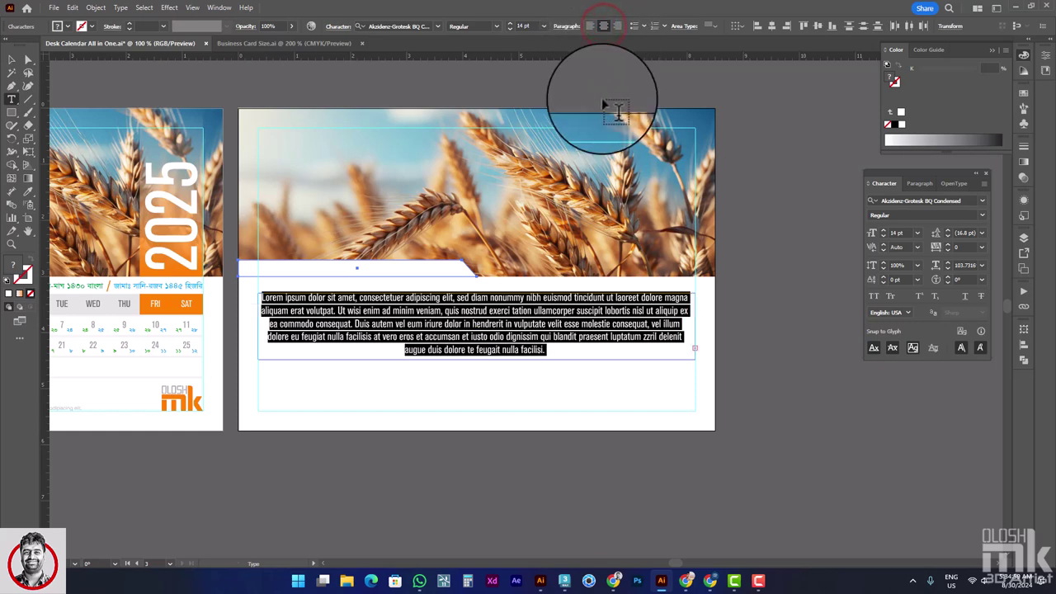
key(Escape)
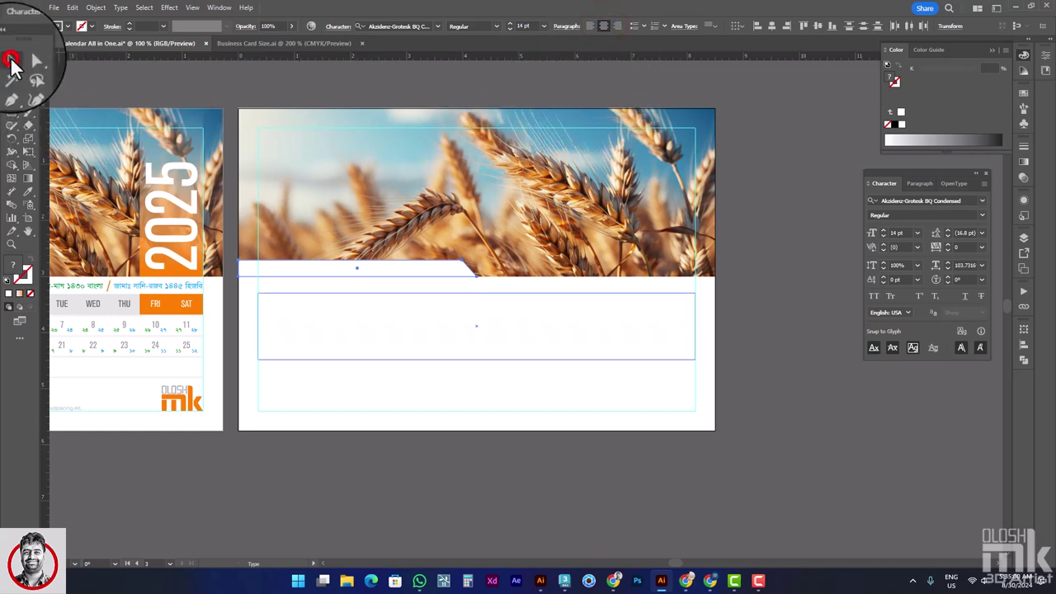
- Compare the empty text frame's size with the first calendar's weekday table
click(12, 63)
click(822, 347)
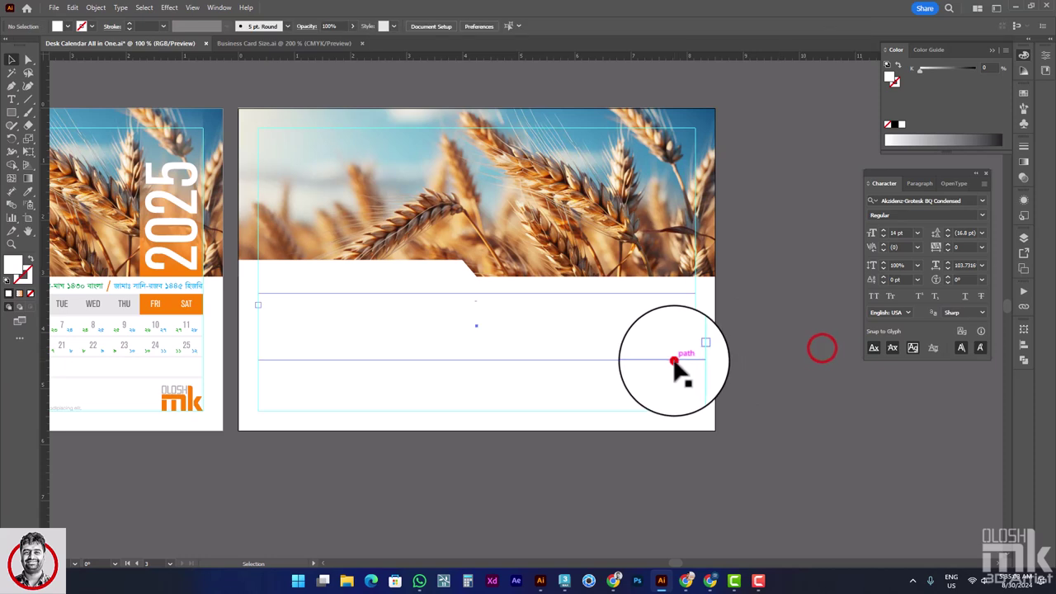
click(675, 360)
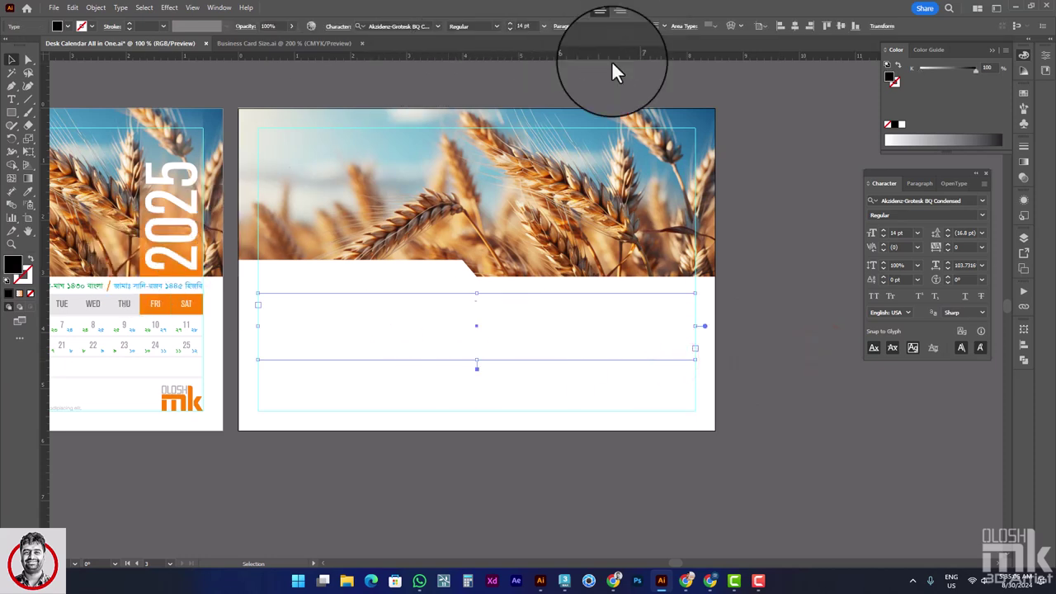
click(883, 26)
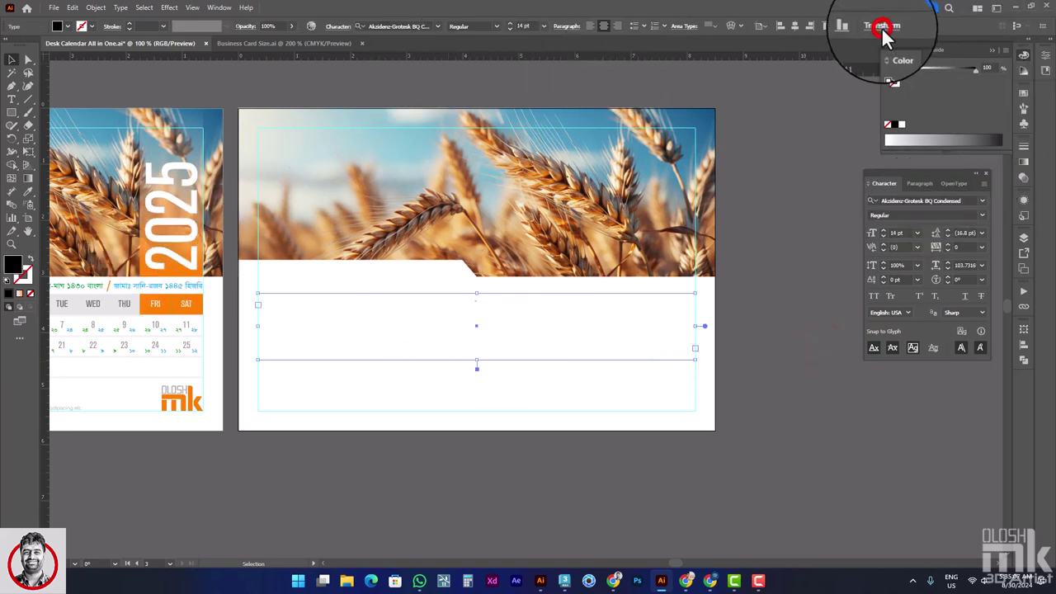
click(864, 59)
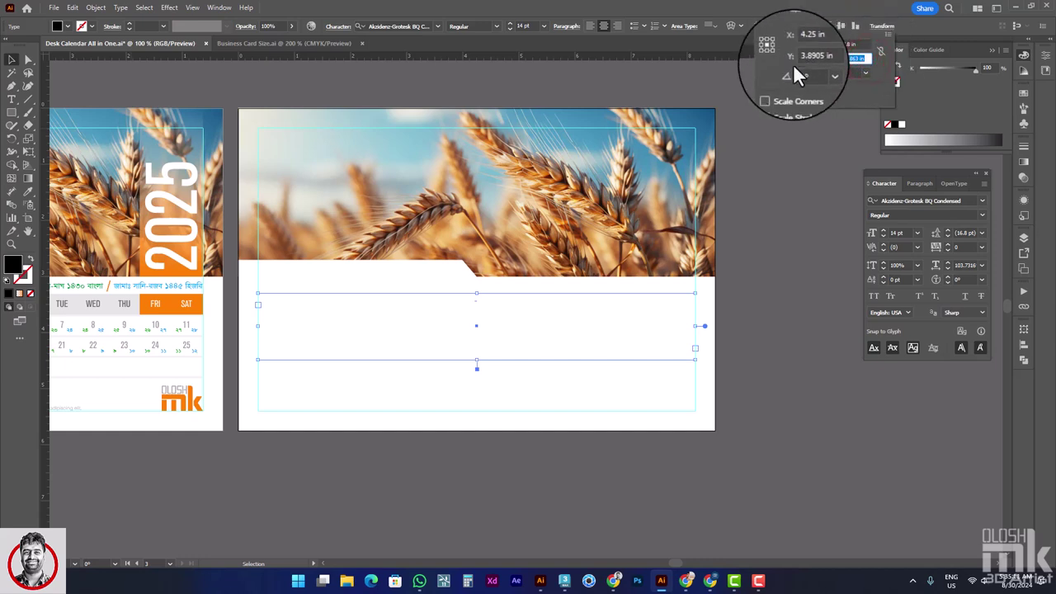
click(134, 383)
click(135, 386)
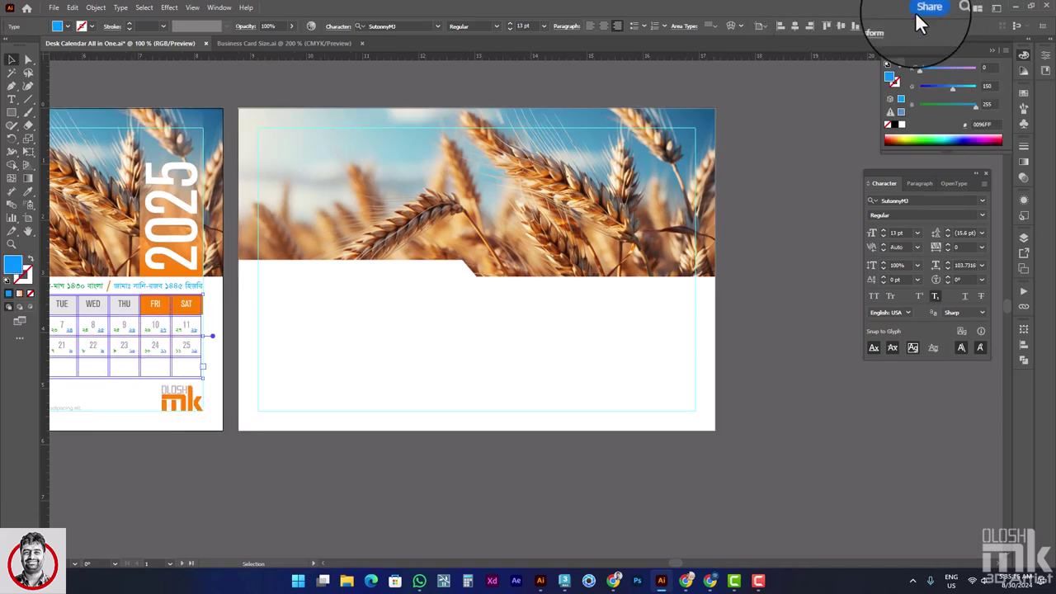
click(884, 26)
click(827, 137)
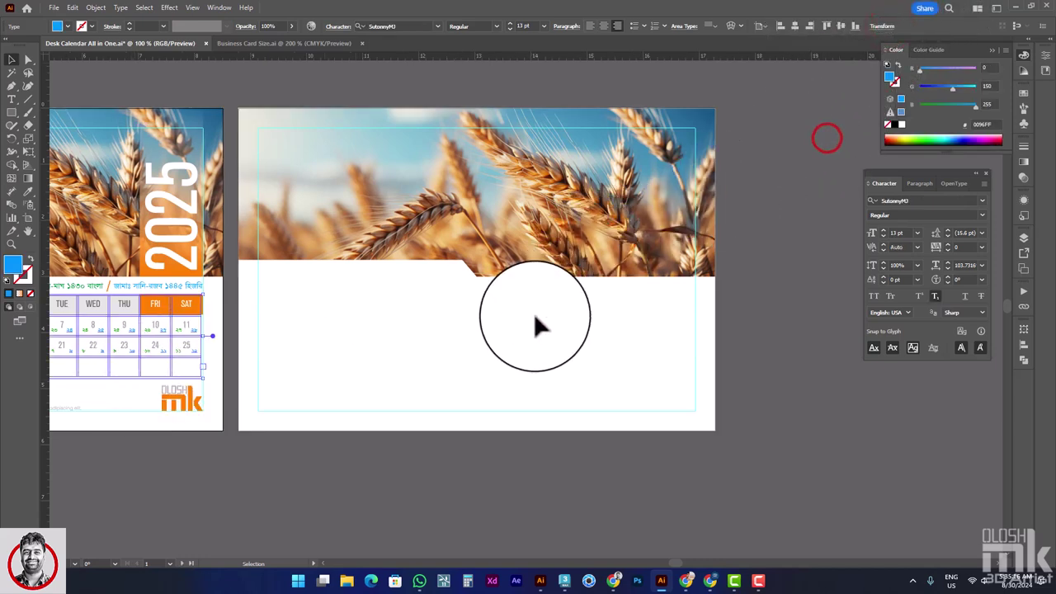
- Increase the text frame's height in Transform and recenter the view on the second page
click(493, 388)
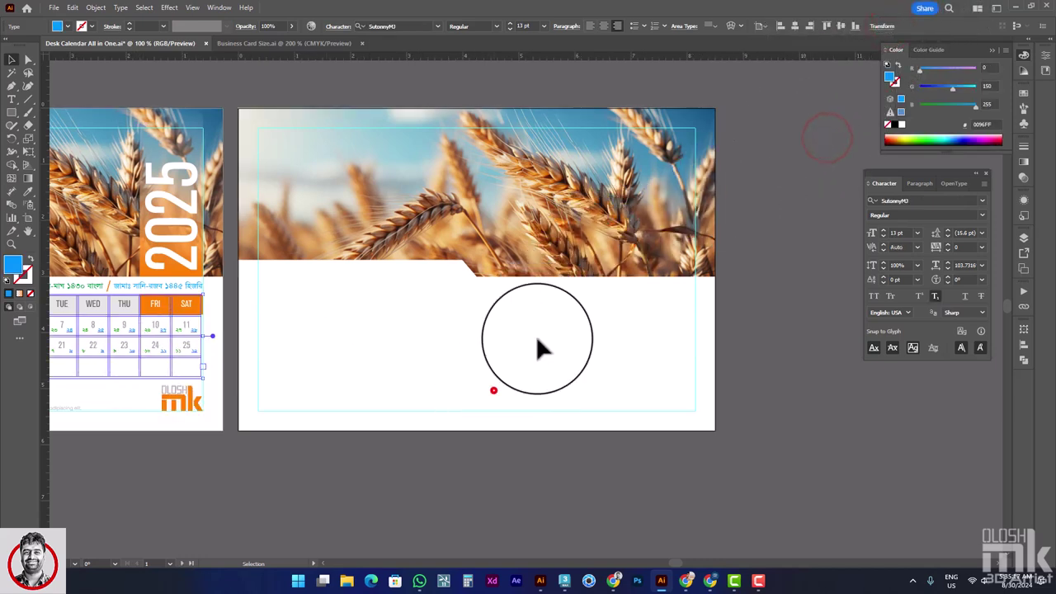
click(875, 18)
click(867, 58)
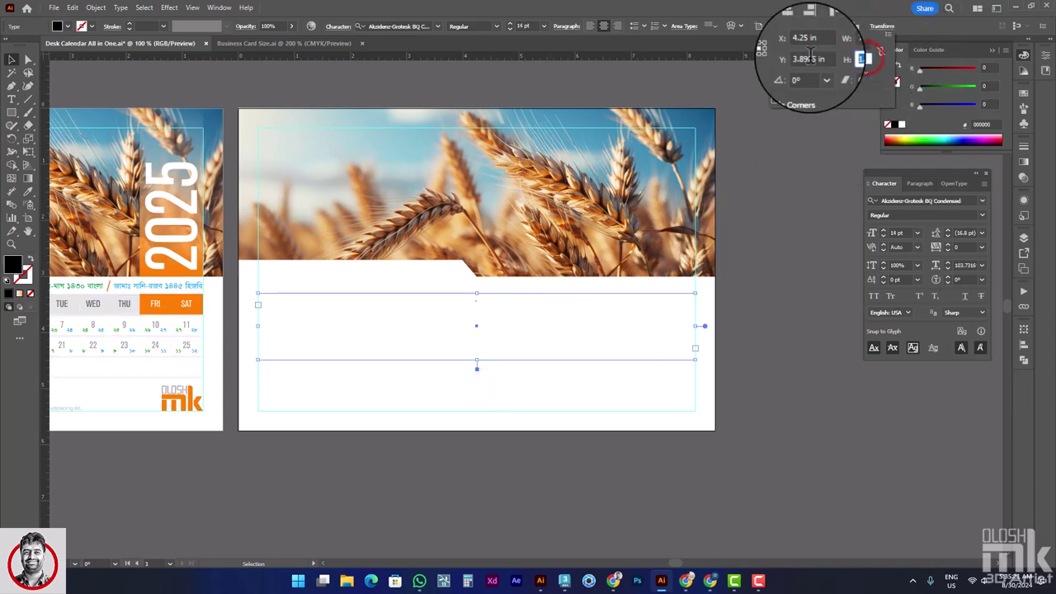
key(Return)
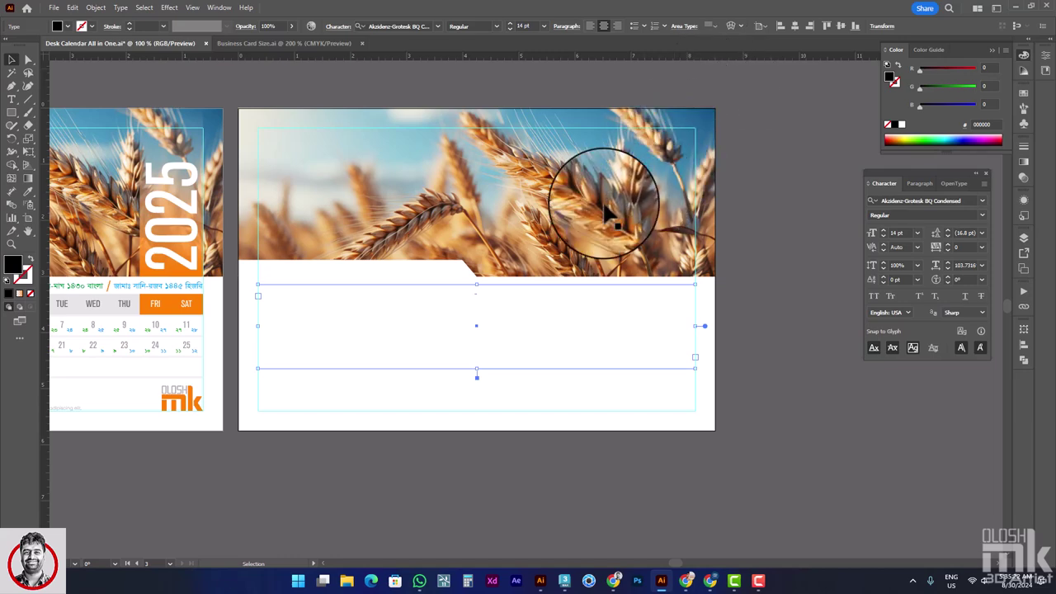
drag(308, 298, 403, 281)
click(417, 273)
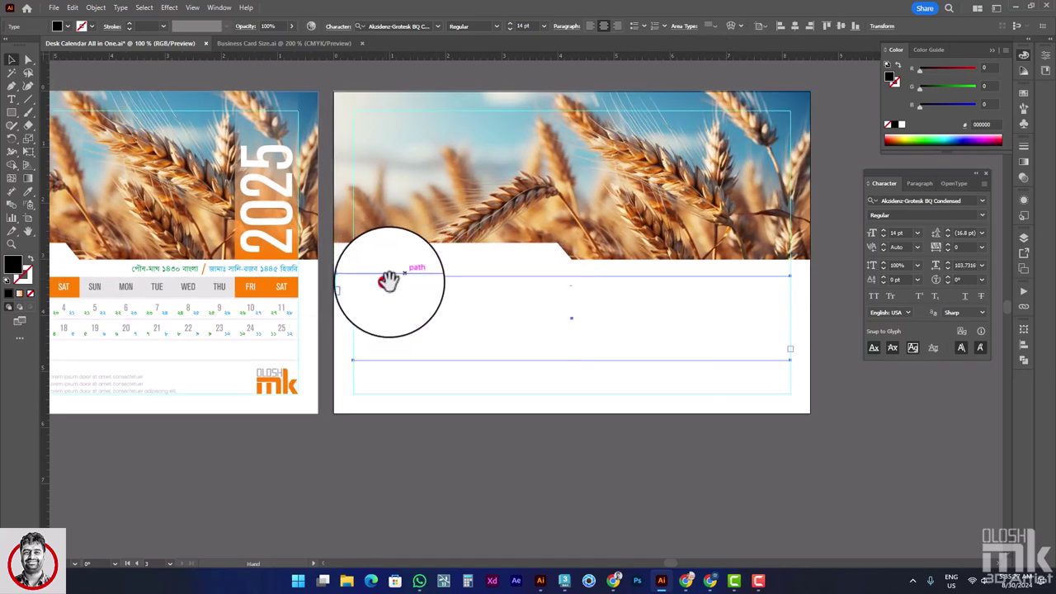
drag(385, 283, 446, 272)
click(122, 8)
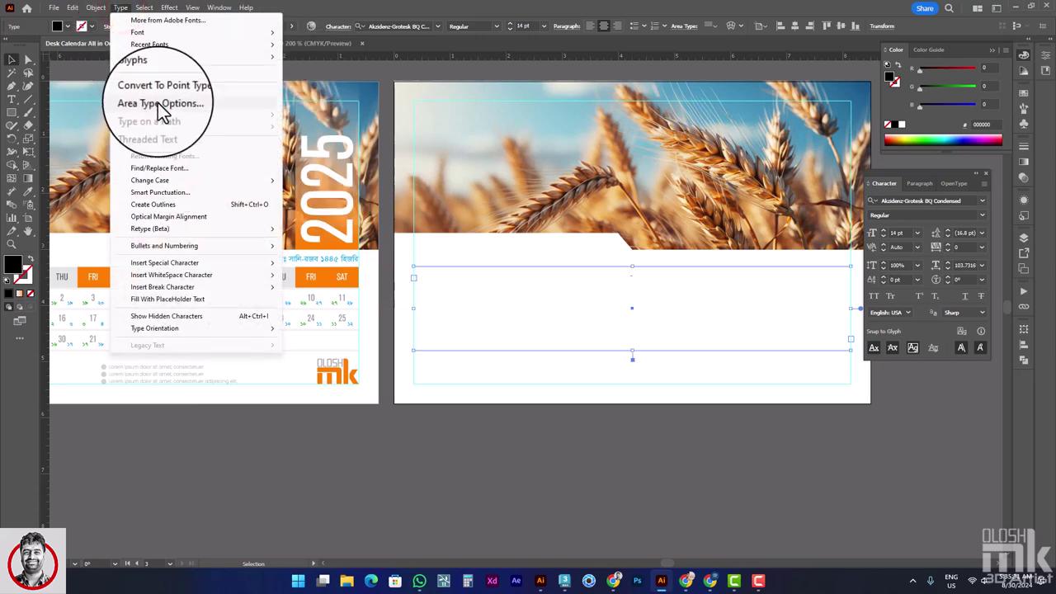
- In Area Type Options, set 4 rows and 14 columns with 0.03 in gutters
click(160, 105)
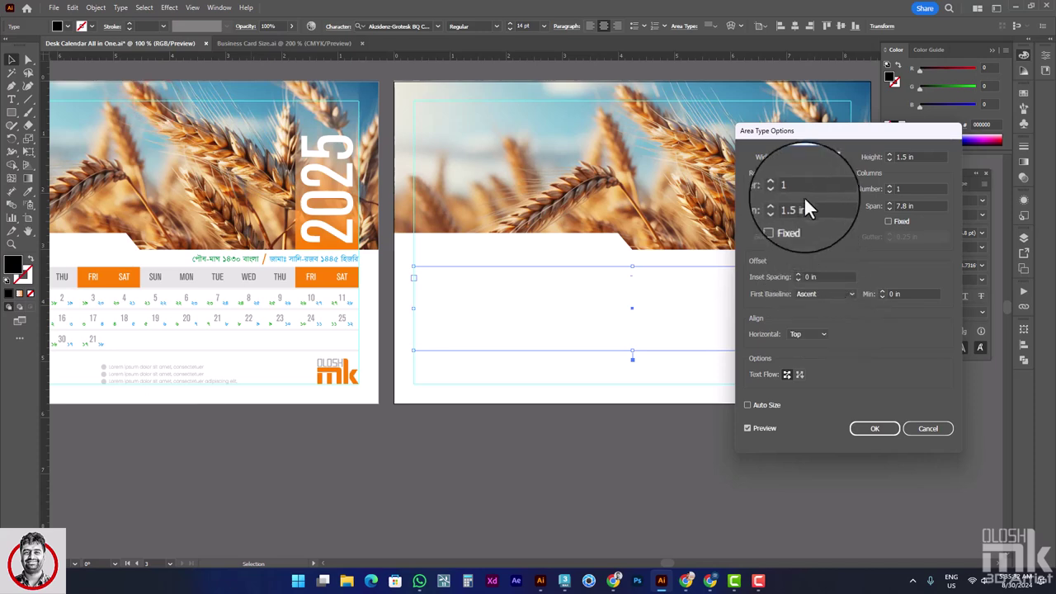
drag(825, 134, 251, 147)
click(240, 201)
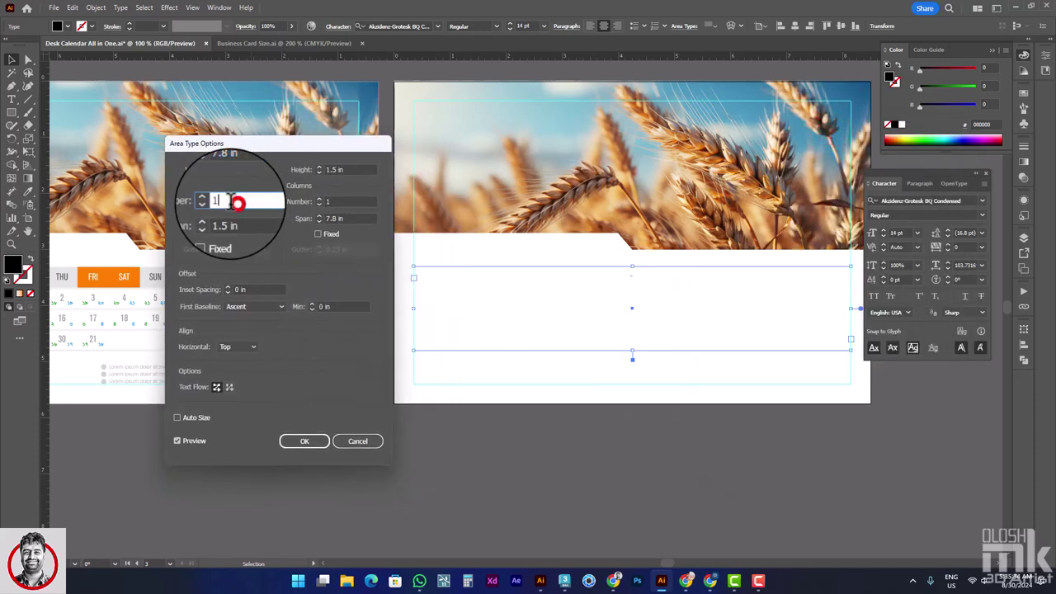
text(4)
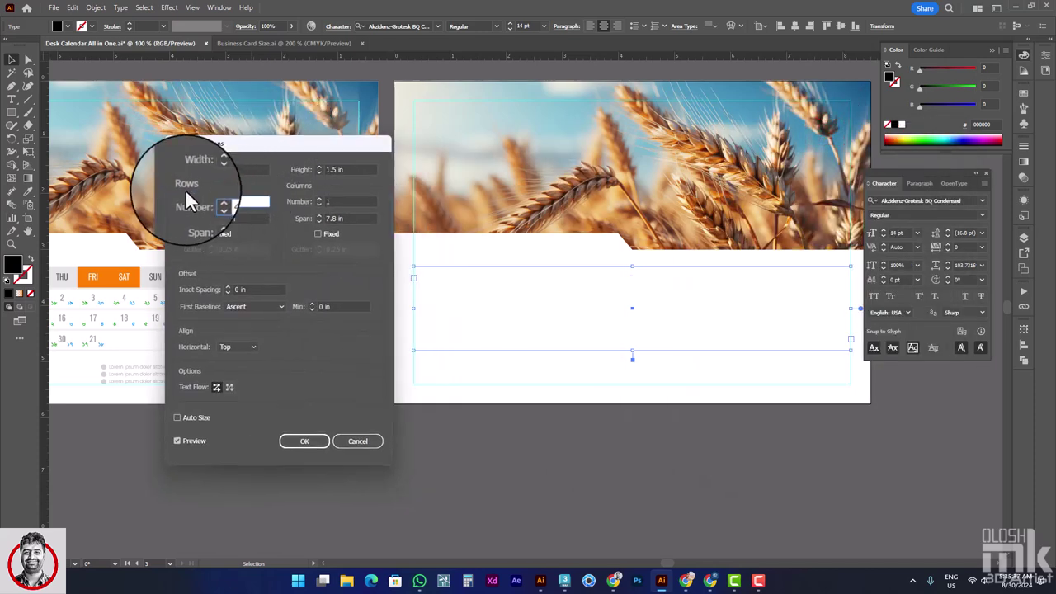
click(333, 201)
text(14)
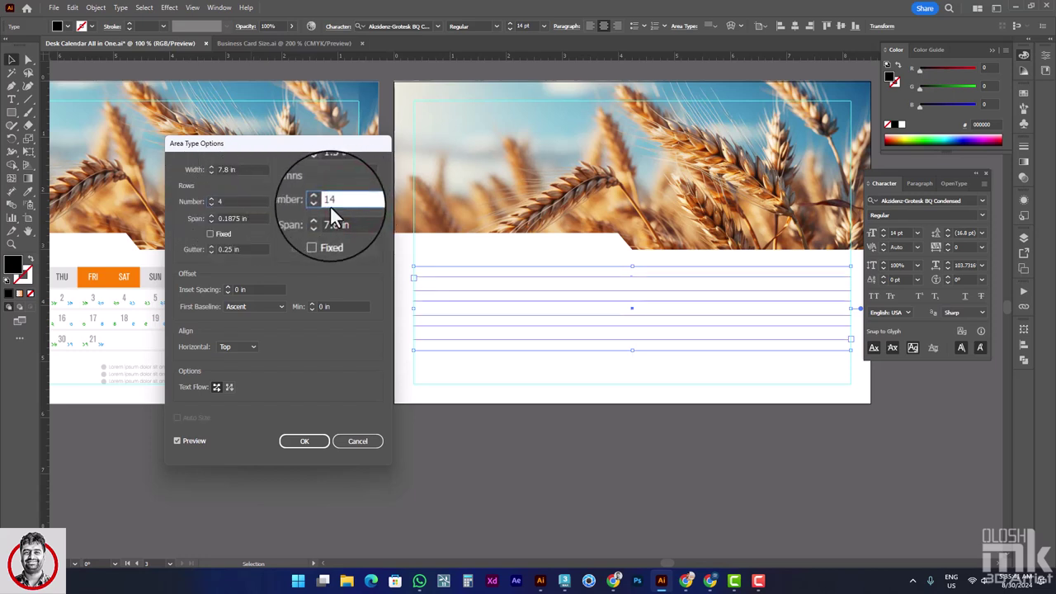
key(Tab)
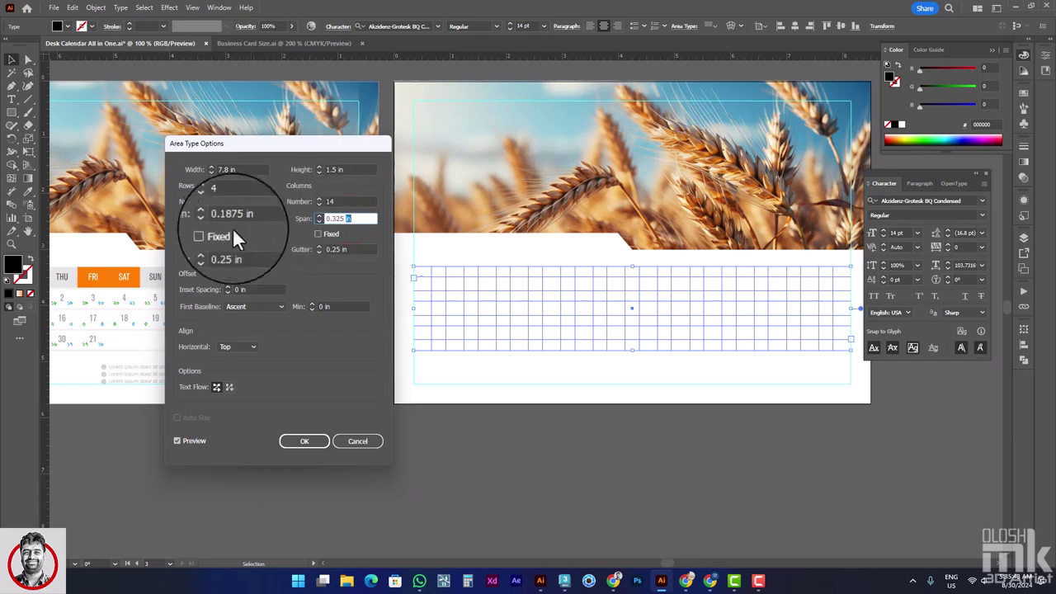
double_click(227, 249)
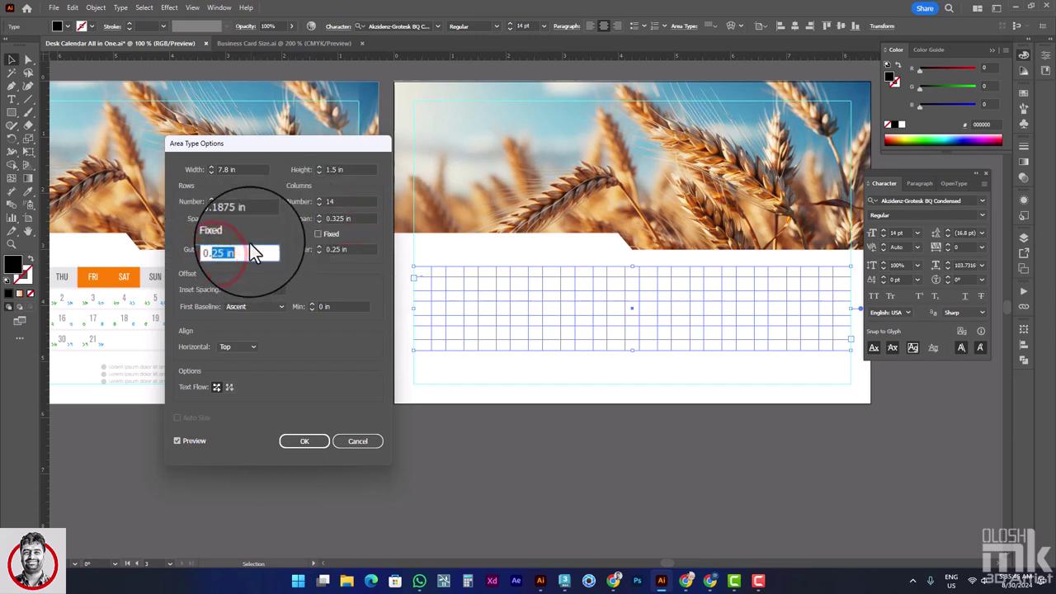
text(0.03)
double_click(338, 248)
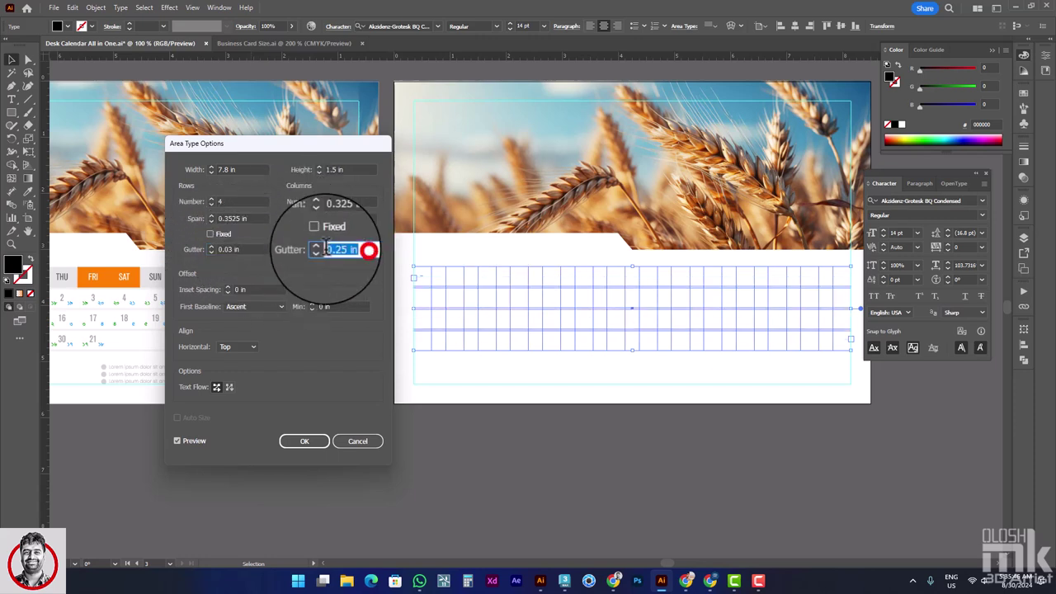
key(BackSpace)
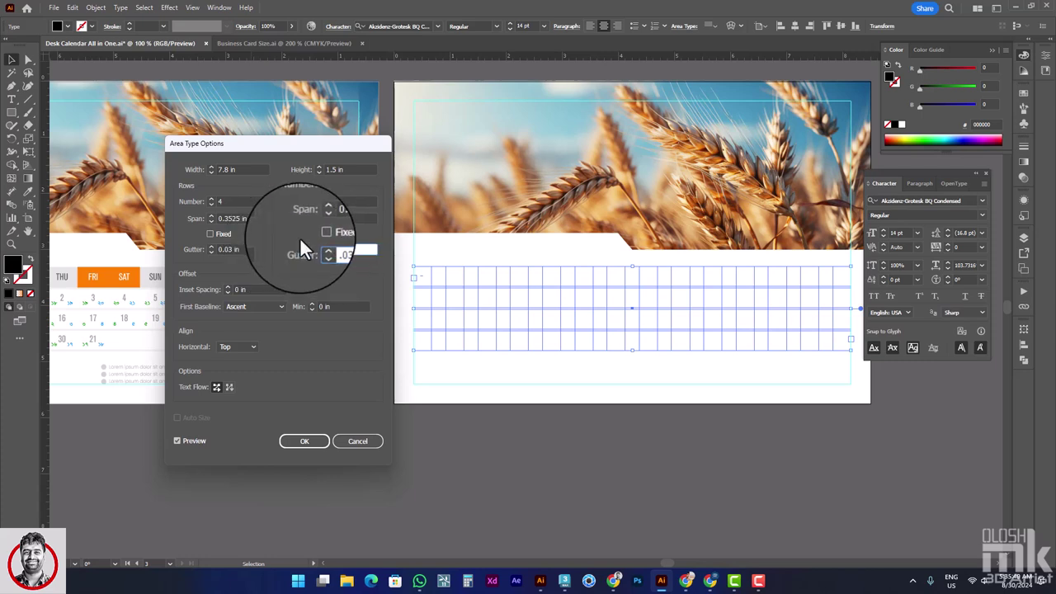
text(0.03)
click(364, 219)
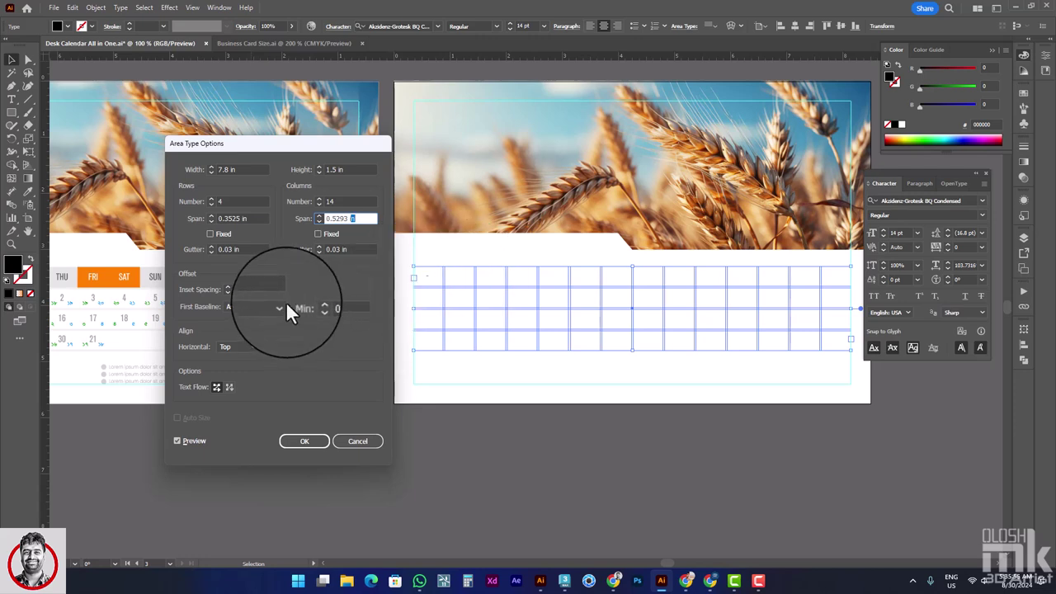
- Set 0.03 in inset spacing and Leading first baseline, then start typing in the first grid cell
double_click(252, 289)
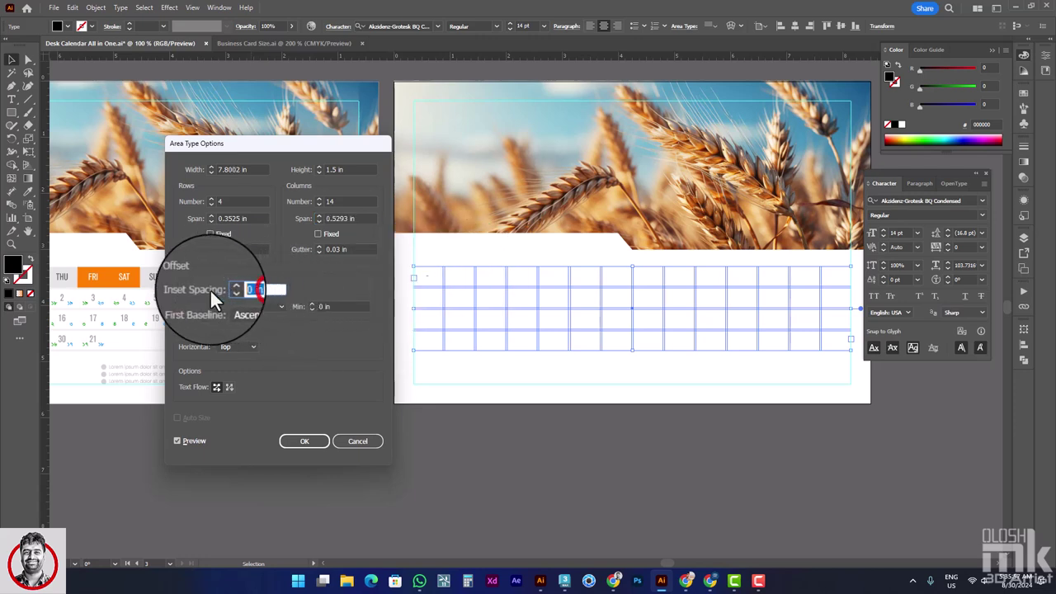
text(.03)
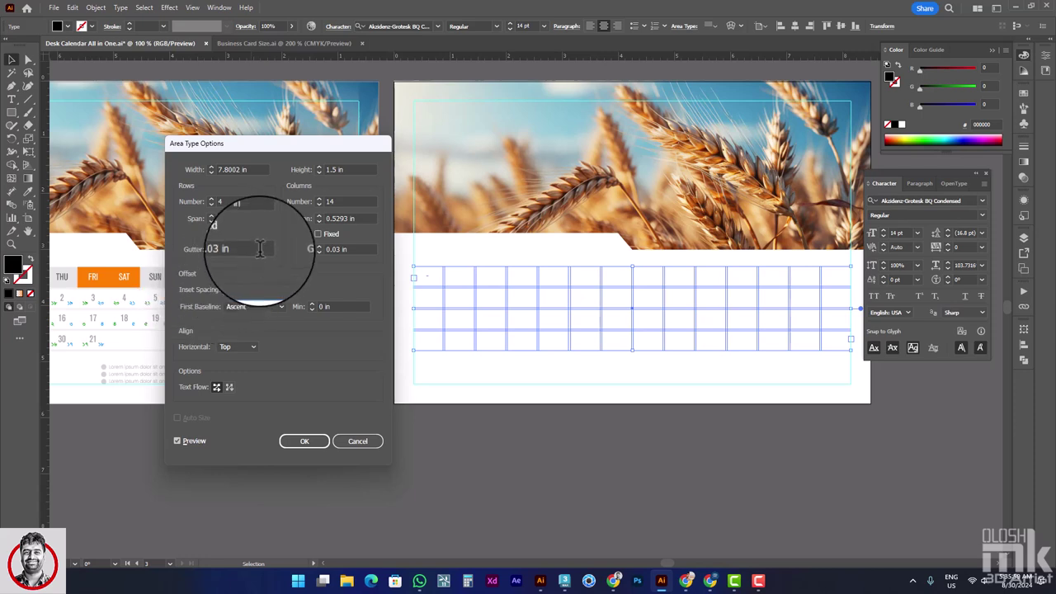
click(239, 249)
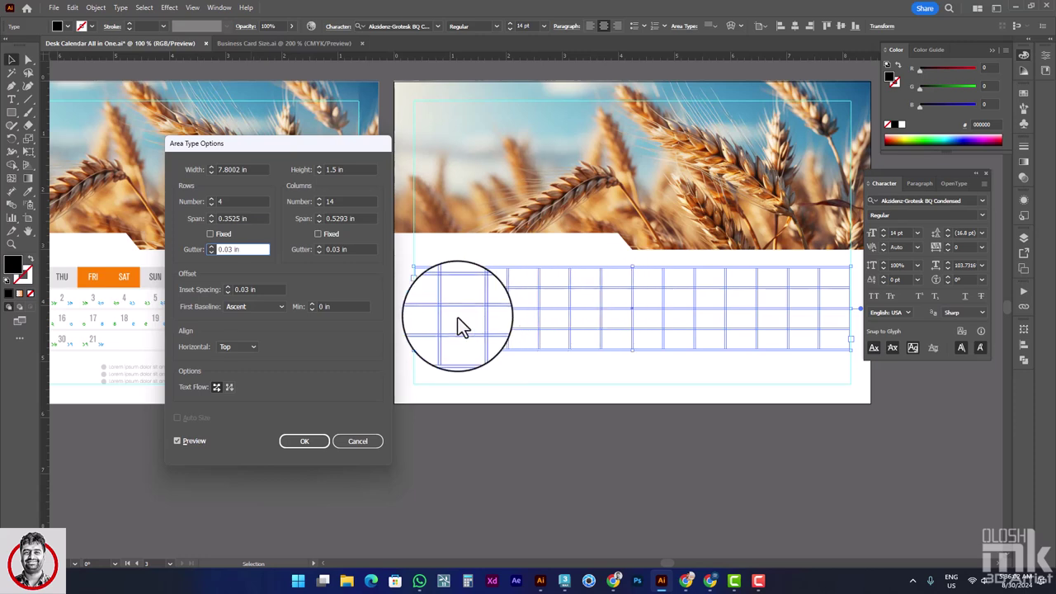
click(259, 306)
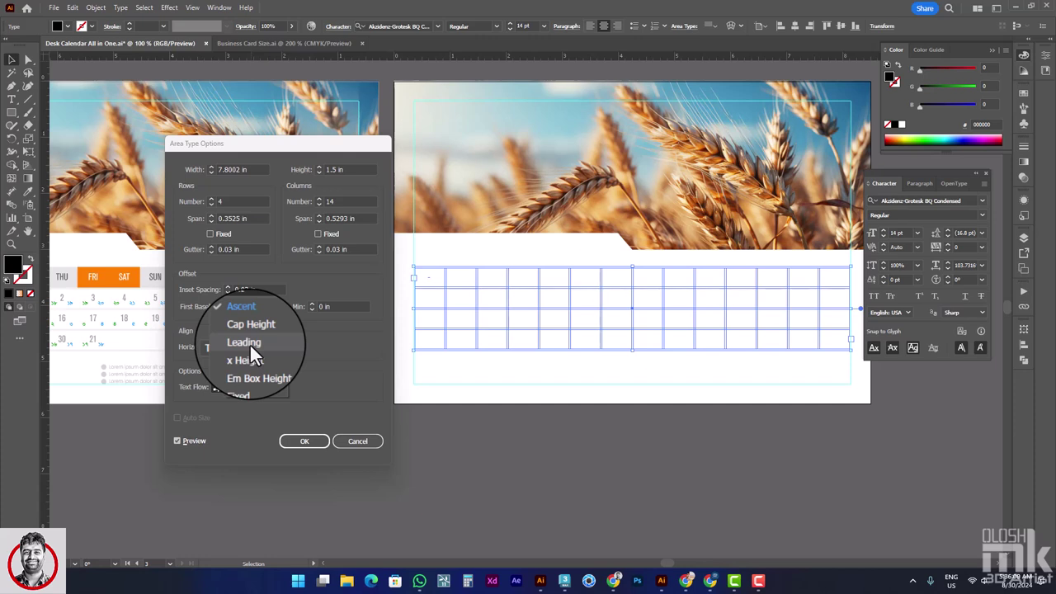
click(249, 343)
click(308, 442)
click(12, 98)
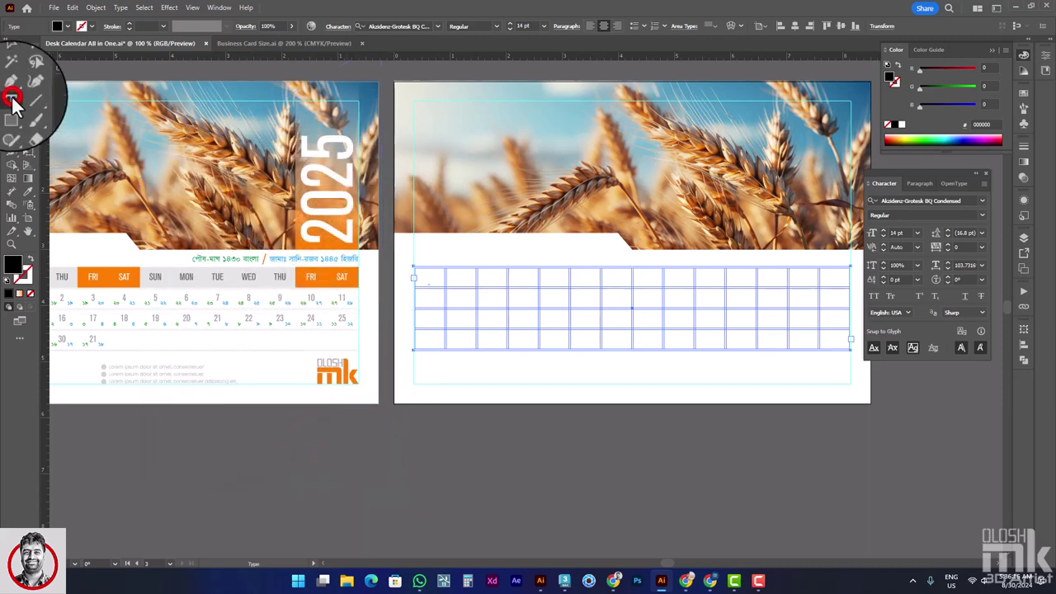
click(414, 269)
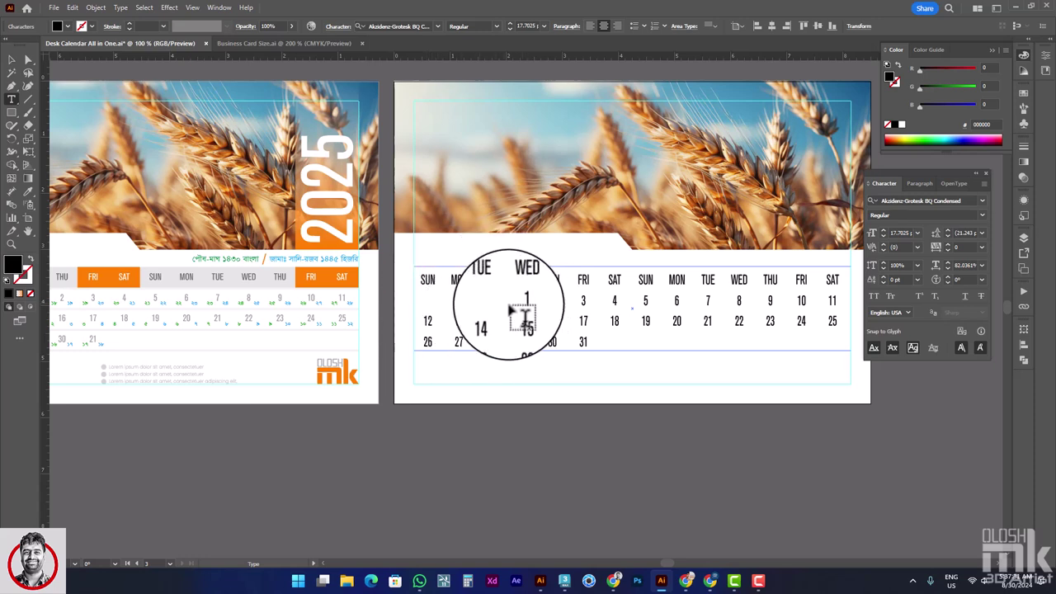
- Set all the weekday names and dates in the grid to 12 pt, then reselect the table
click(346, 304)
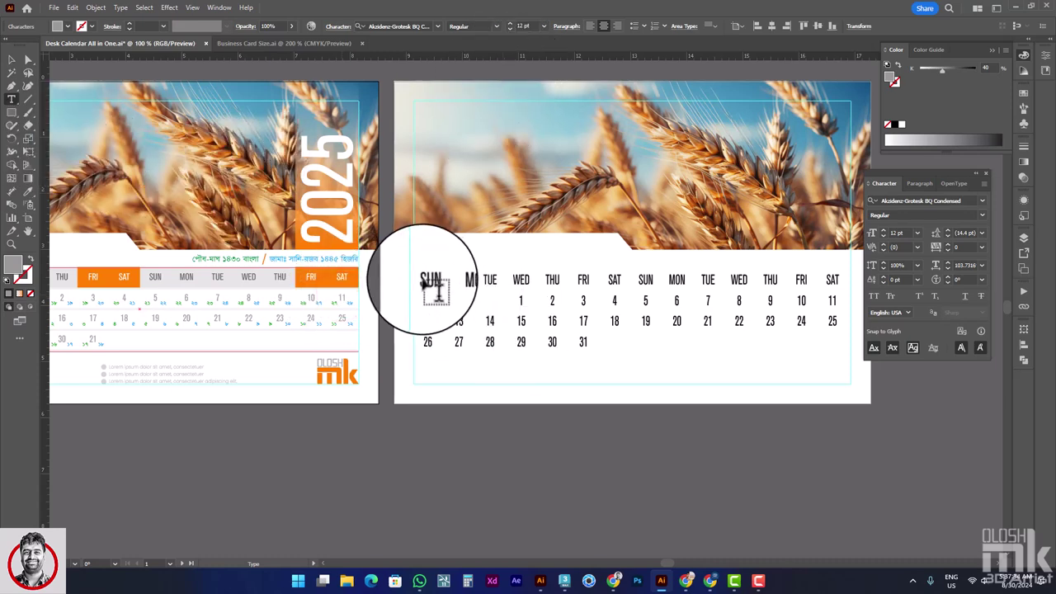
drag(424, 281, 669, 368)
click(542, 29)
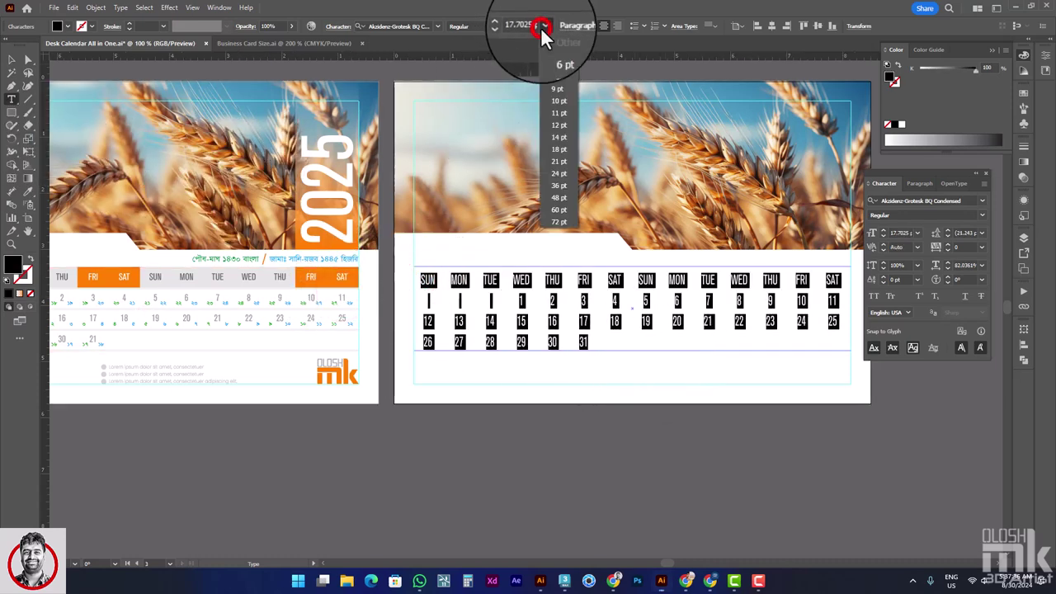
click(559, 128)
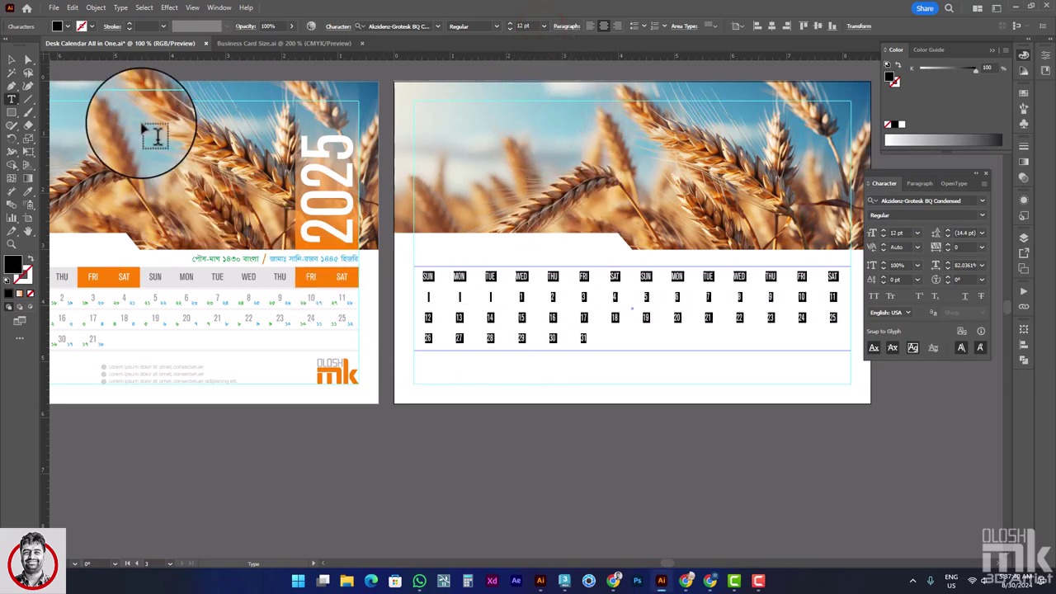
click(12, 60)
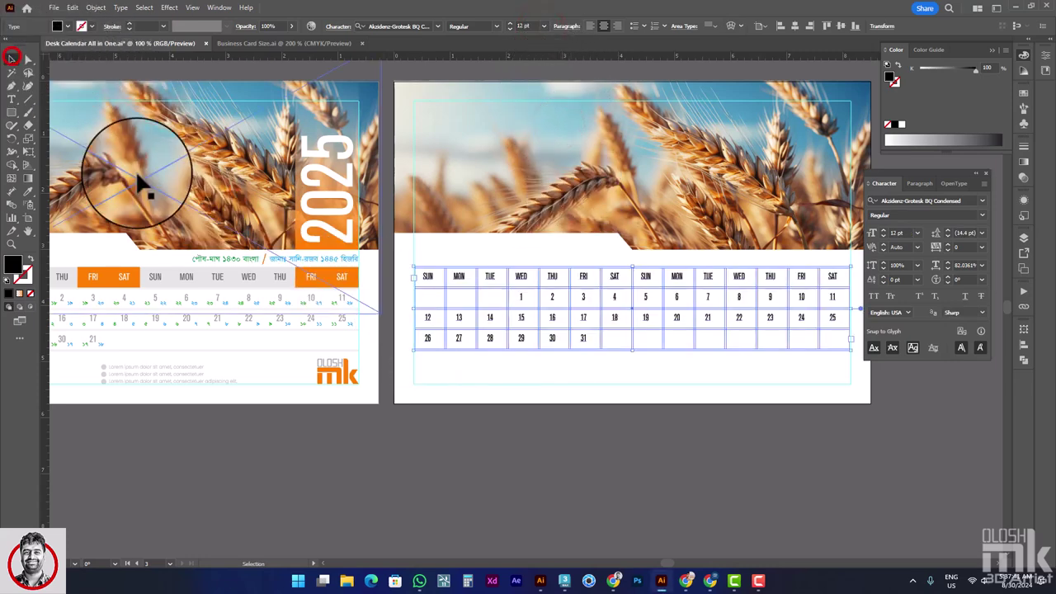
click(507, 439)
click(582, 296)
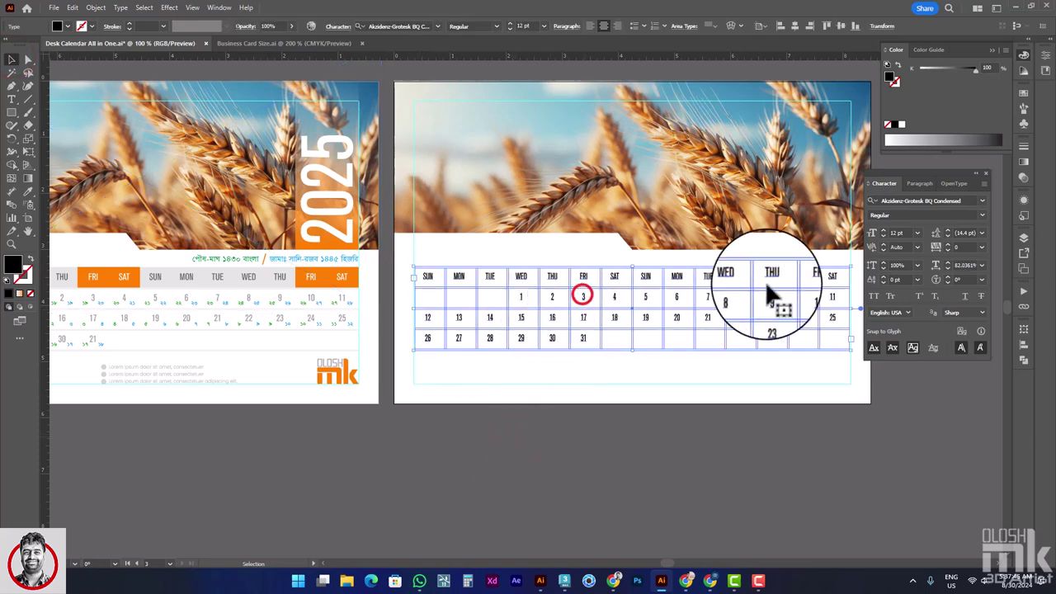
- Add horizontal guides at the grid's top edge and above the row holding date 11
scroll(695, 274, up, 2)
scroll(695, 264, up, 2)
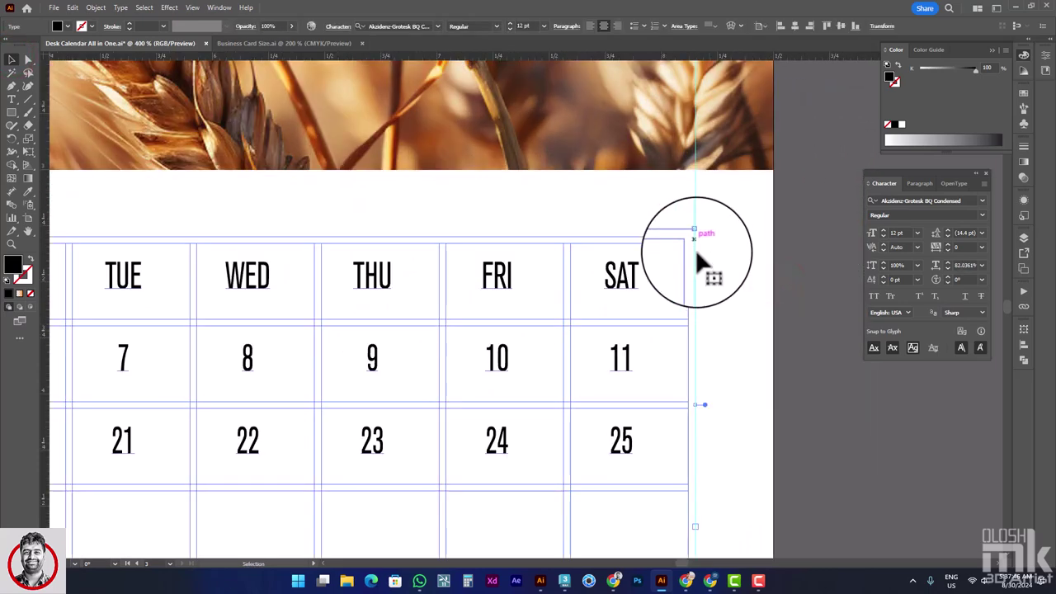
scroll(696, 249, up, 1)
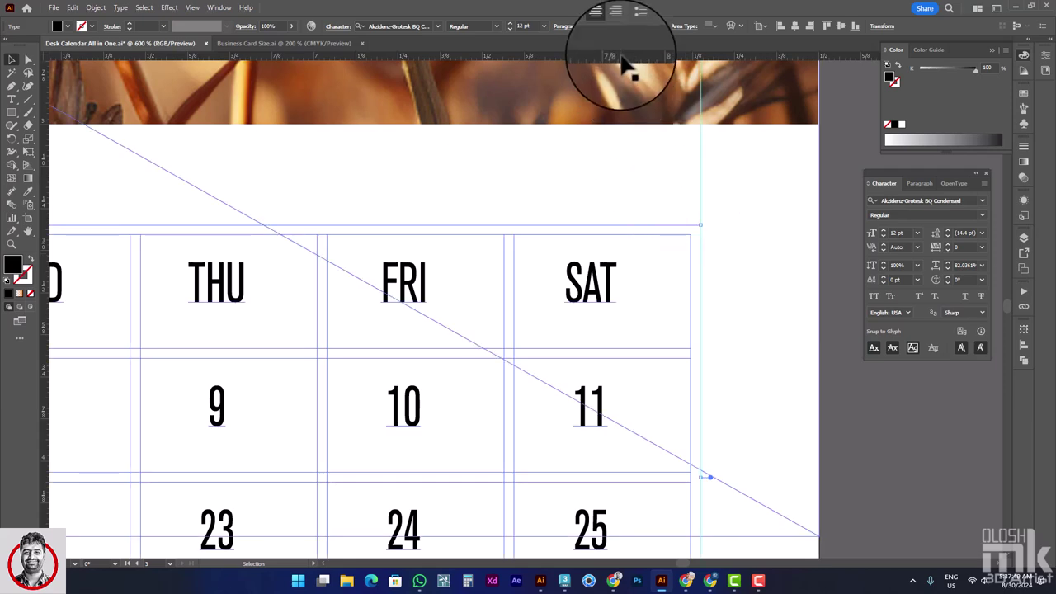
key(ctrl+r)
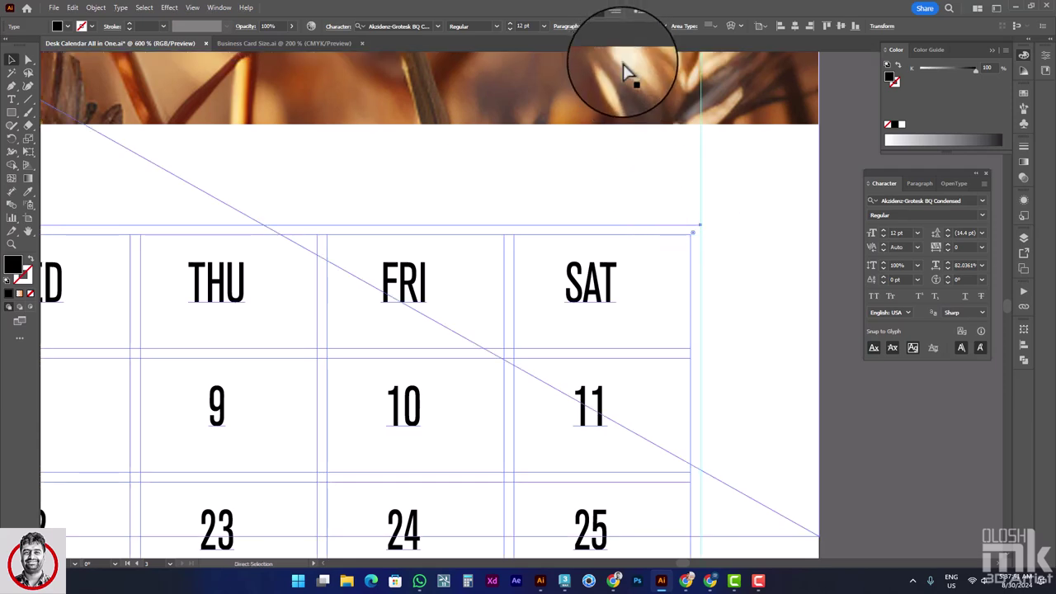
key(ctrl+r)
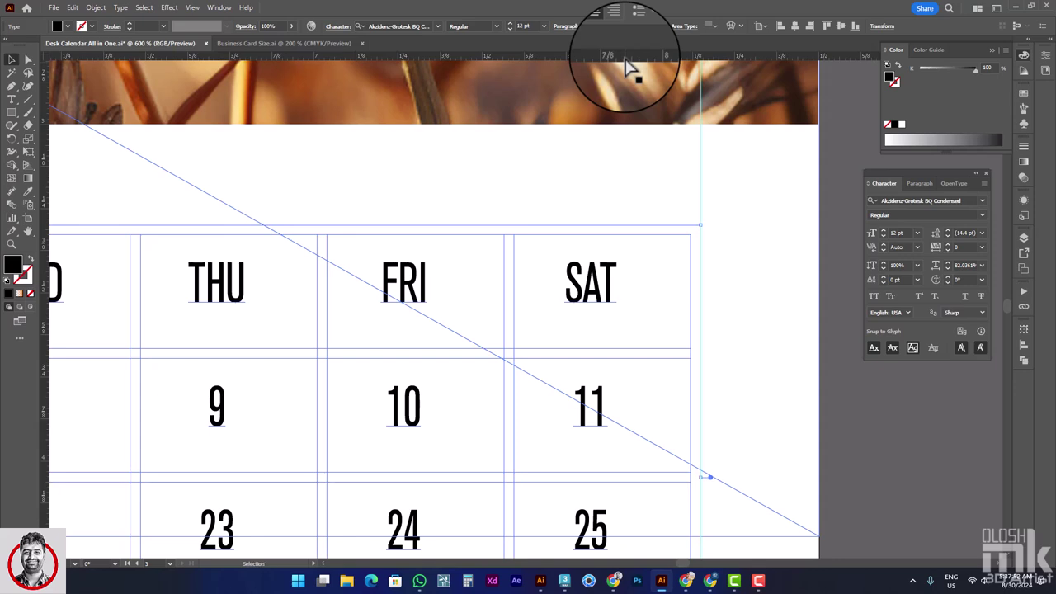
drag(627, 56, 689, 233)
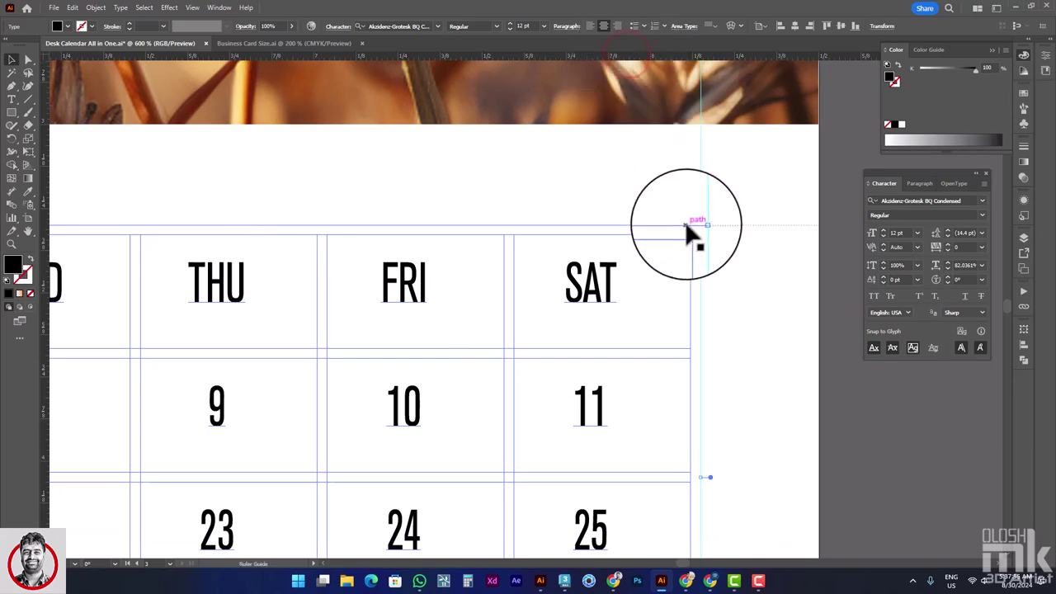
click(642, 262)
scroll(665, 189, up, 3)
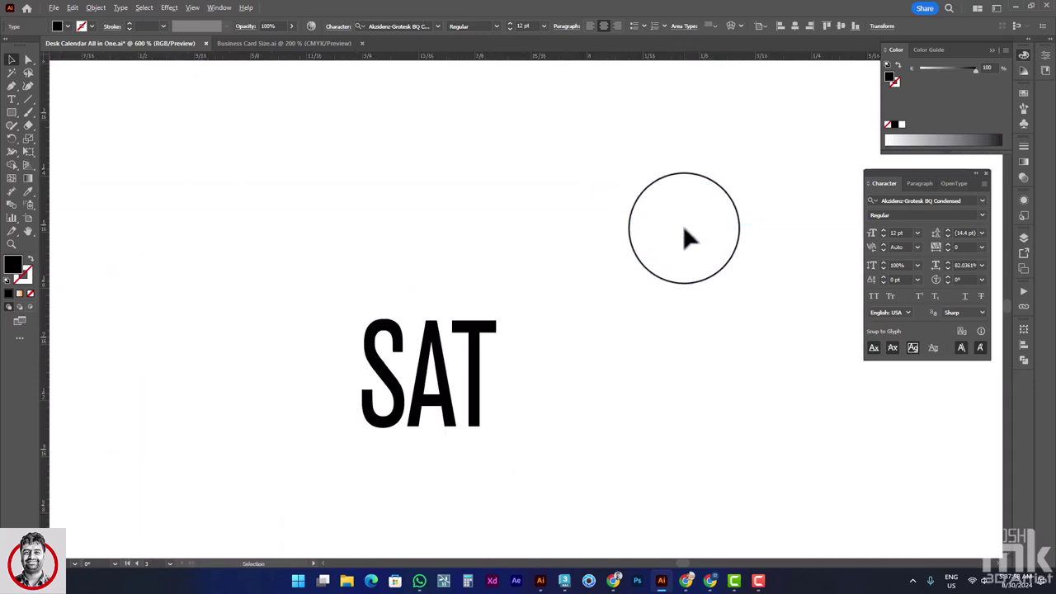
click(712, 219)
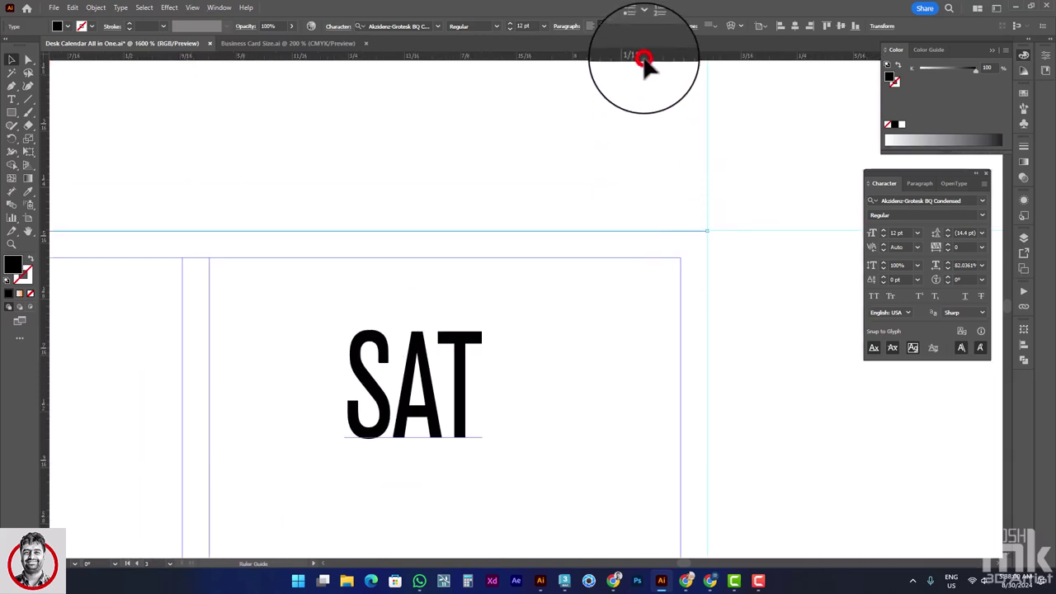
drag(644, 59, 656, 258)
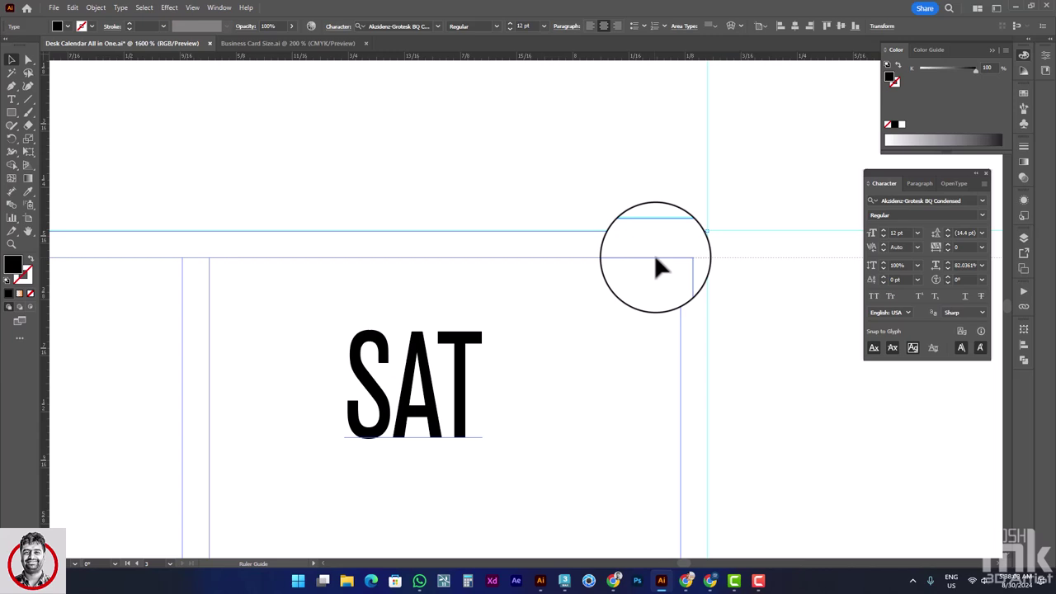
scroll(656, 263, down, 5)
mouse_move(384, 495)
mouse_down()
mouse_move(425, 309)
mouse_move(432, 481)
mouse_up()
drag(590, 59, 590, 160)
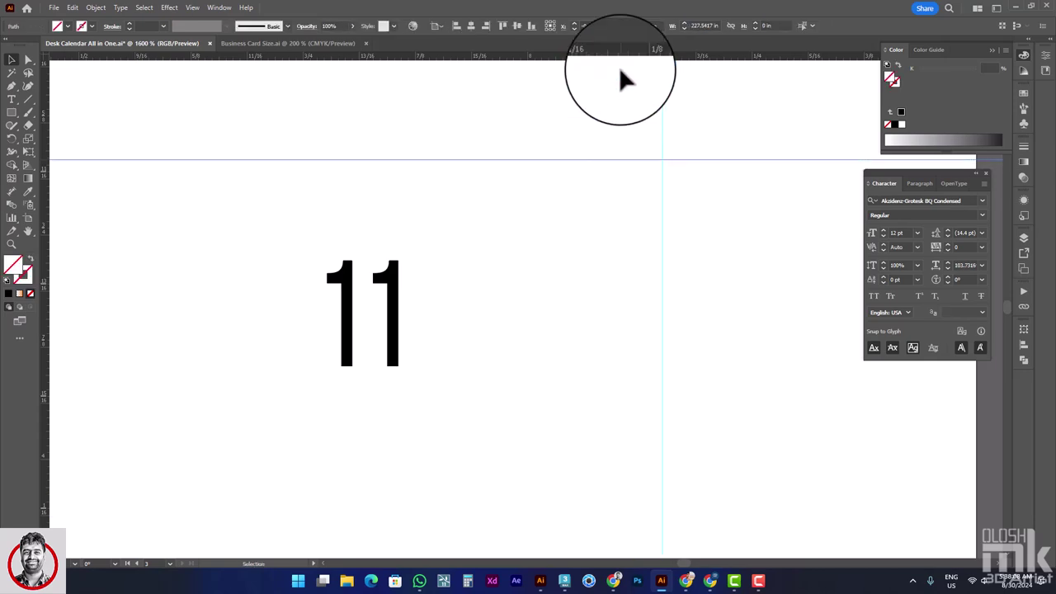
click(697, 217)
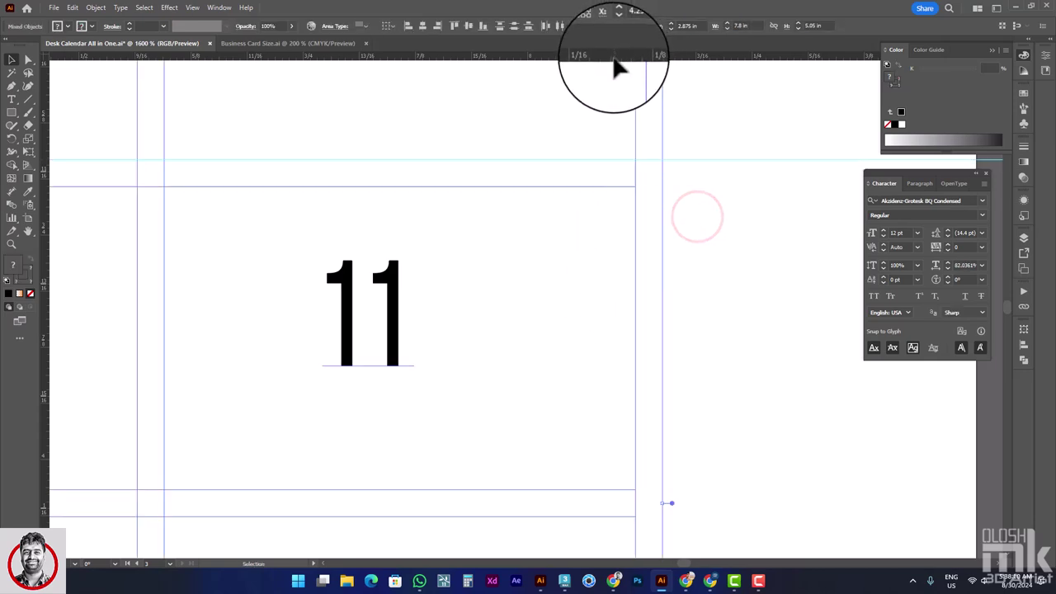
- Add guides along the text frame's top and bottom edges, then zoom out to view the calendar
drag(613, 59, 594, 183)
scroll(595, 184, down, 5)
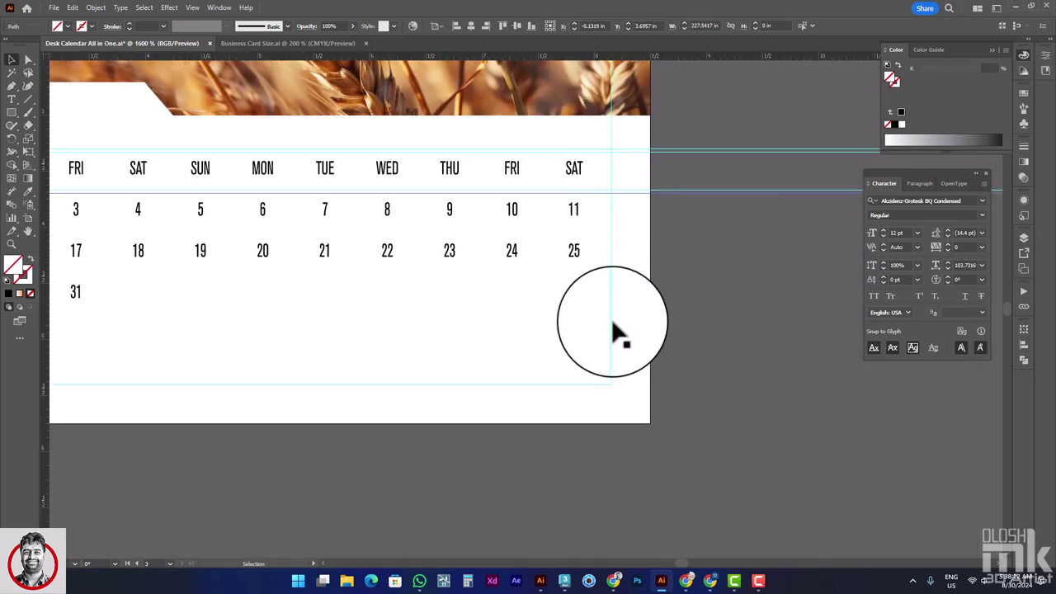
scroll(602, 354, up, 4)
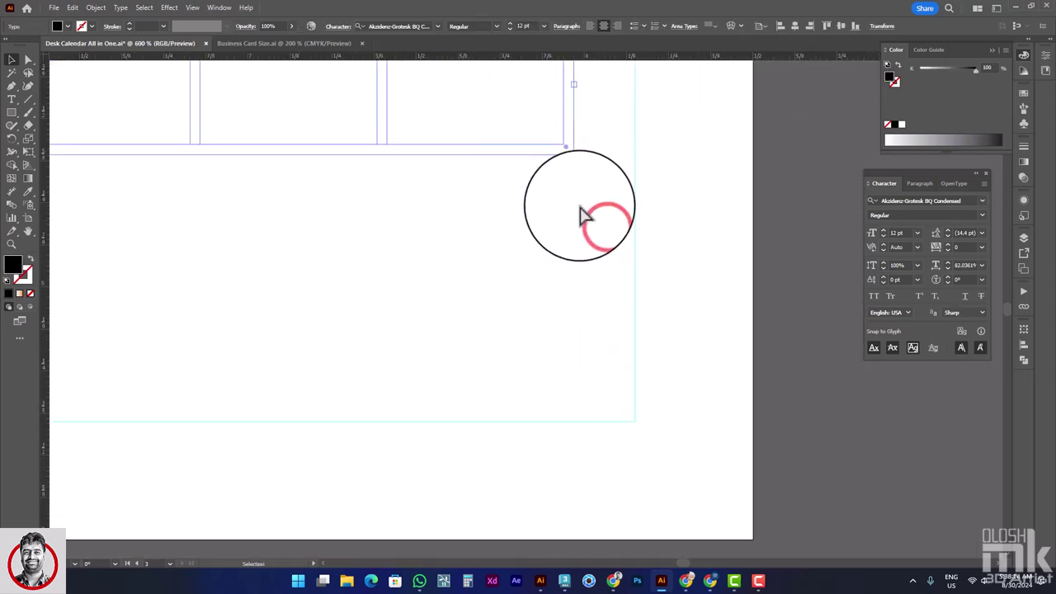
scroll(603, 220, up, 1)
scroll(608, 255, up, 1)
scroll(628, 298, up, 1)
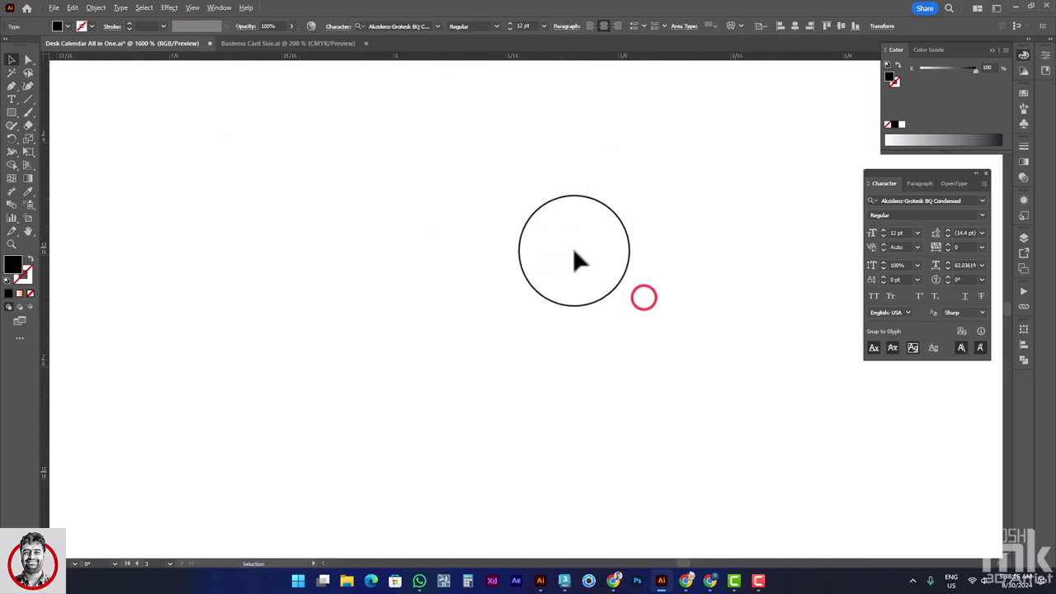
scroll(573, 247, up, 3)
drag(604, 58, 614, 153)
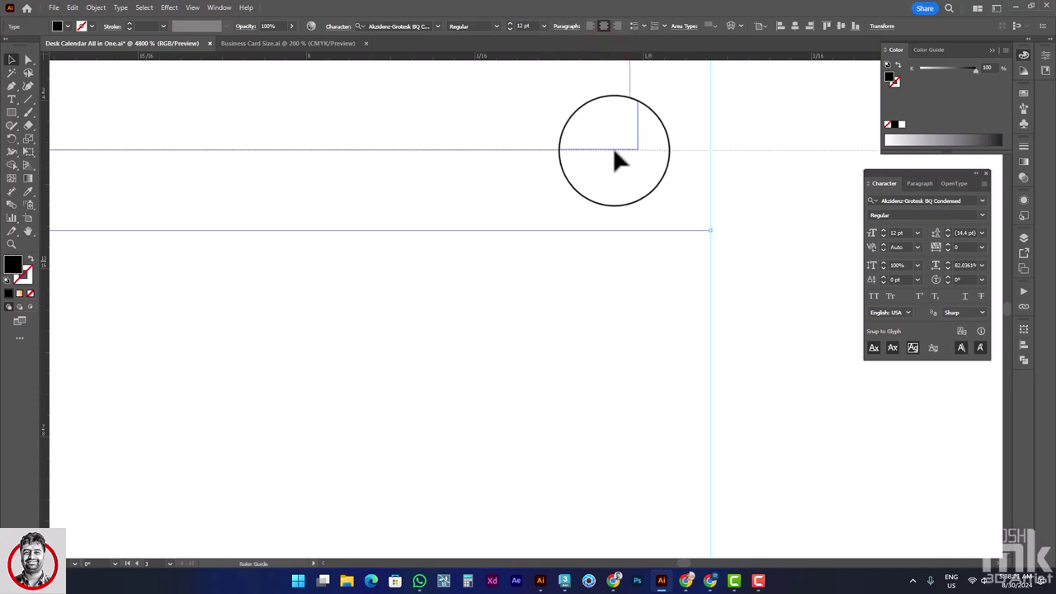
drag(611, 150, 621, 150)
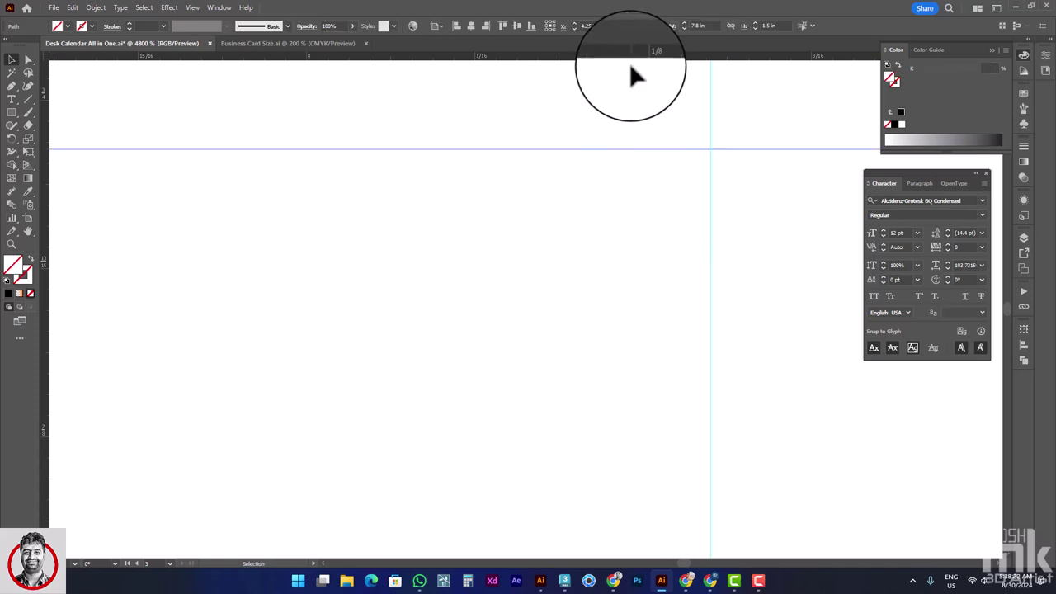
click(564, 328)
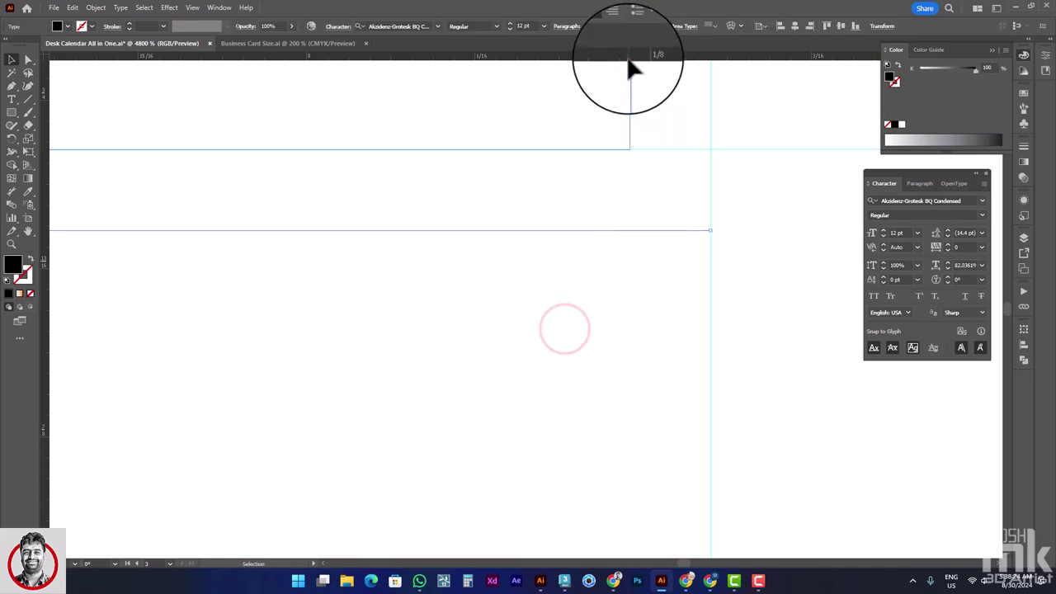
drag(628, 54, 644, 229)
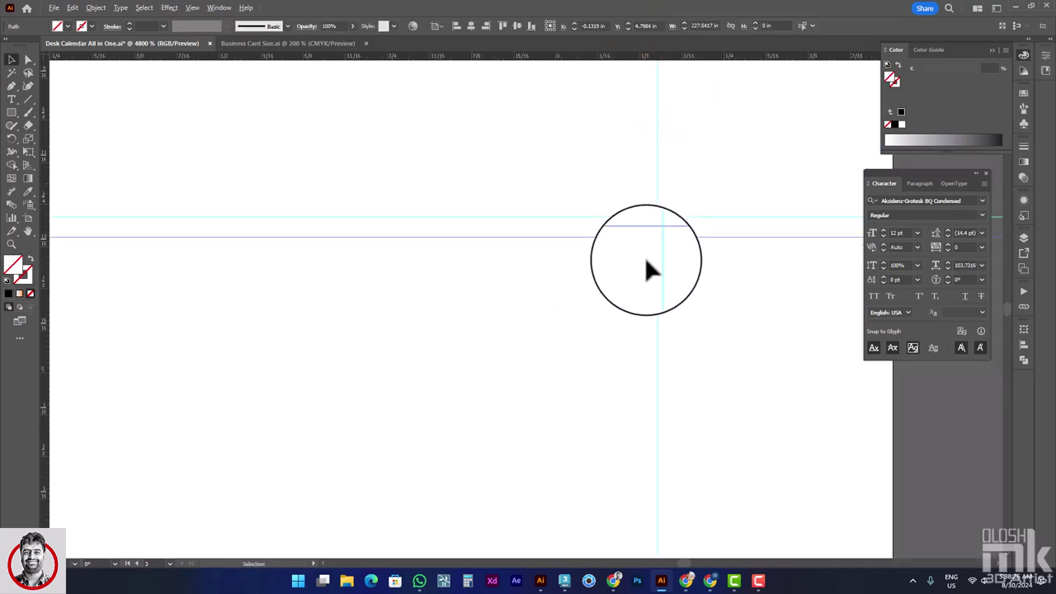
scroll(644, 269, down, 10)
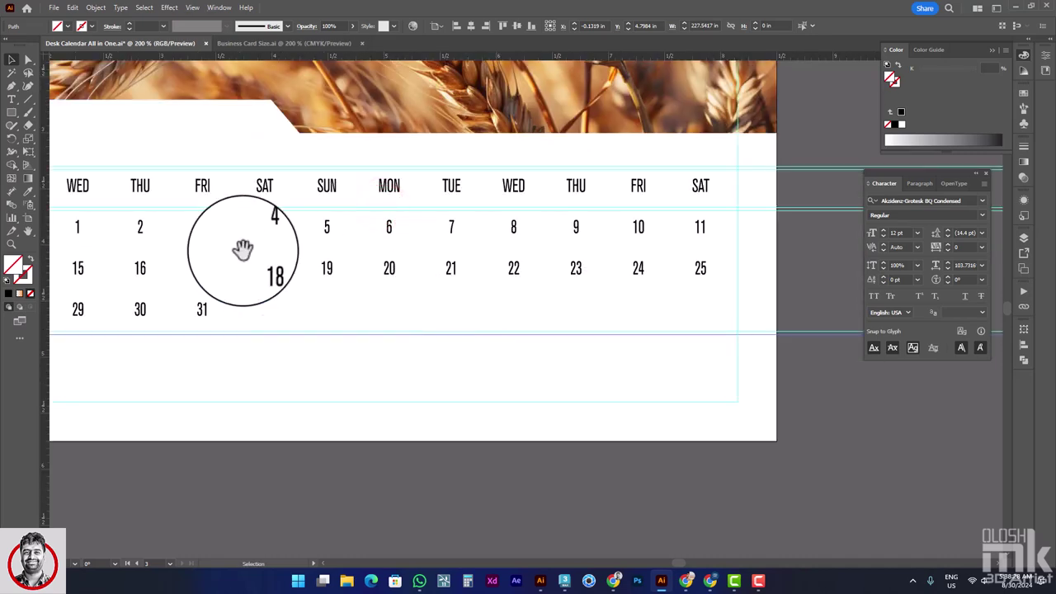
drag(243, 249, 379, 249)
drag(285, 262, 382, 261)
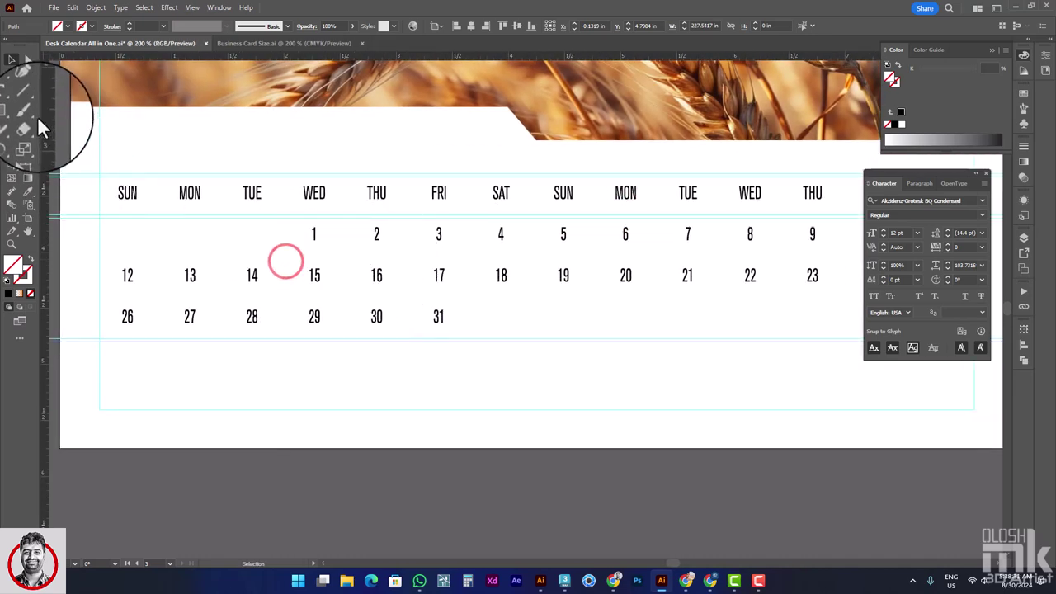
drag(304, 346, 246, 345)
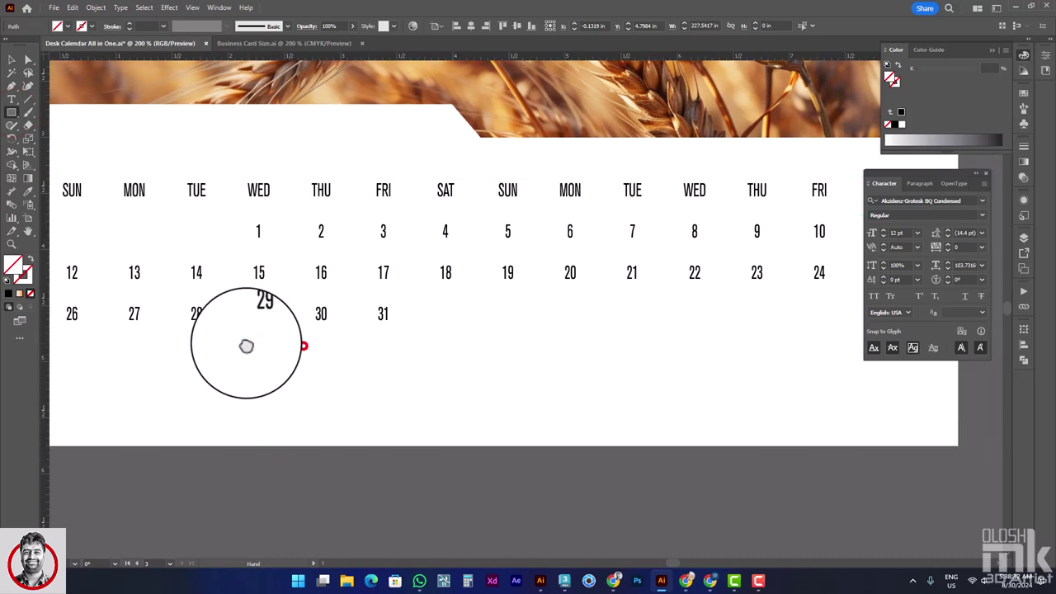
key(ctrl+minus)
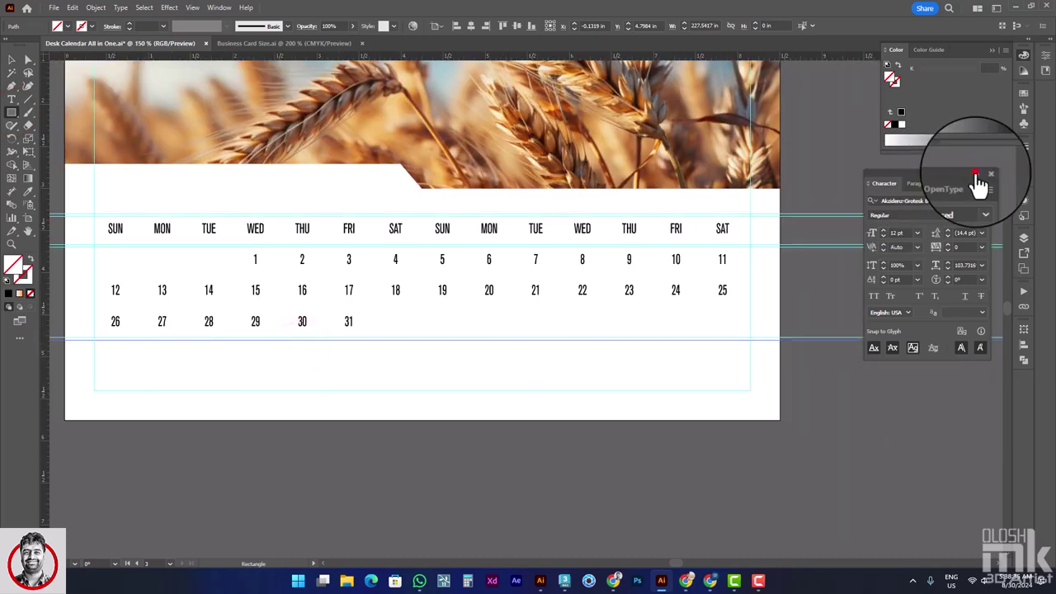
- Draw a thin rule along the guide below the dates, trimming its right end to the margin guide
click(976, 174)
drag(906, 174, 924, 162)
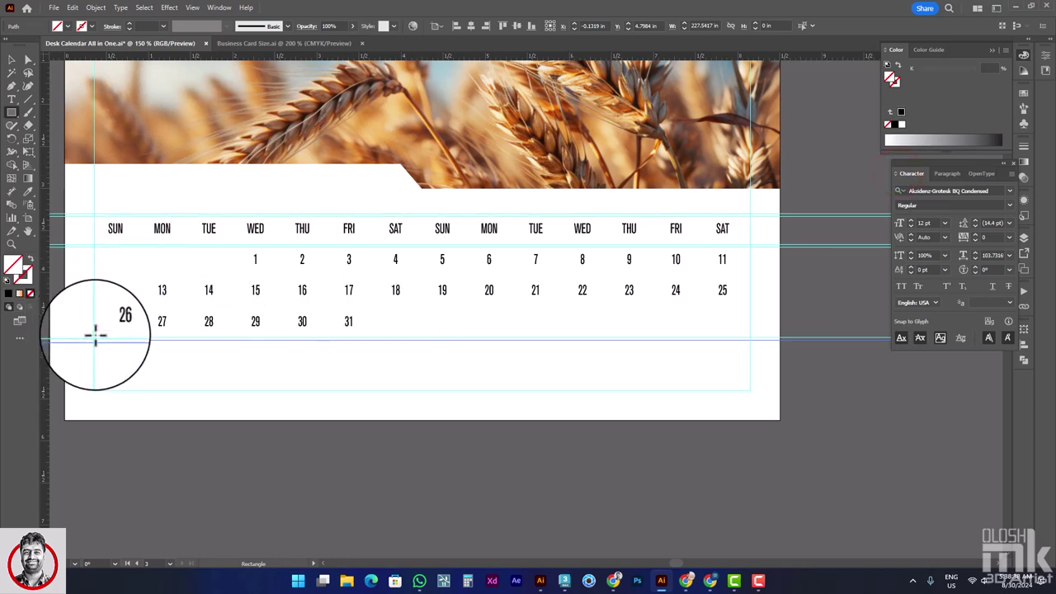
drag(95, 336, 757, 338)
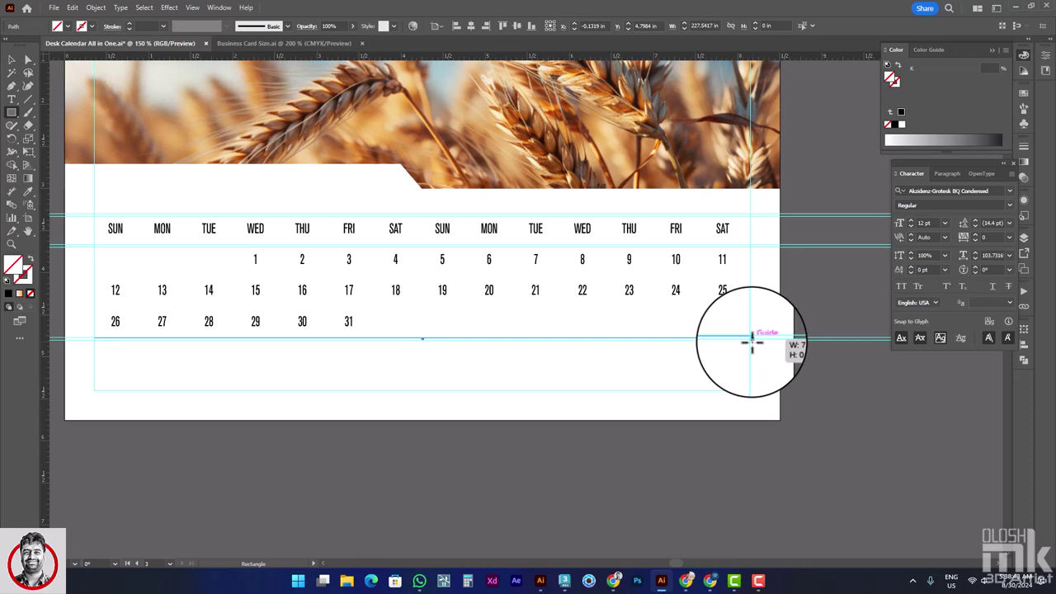
drag(752, 340, 753, 339)
scroll(759, 343, up, 3)
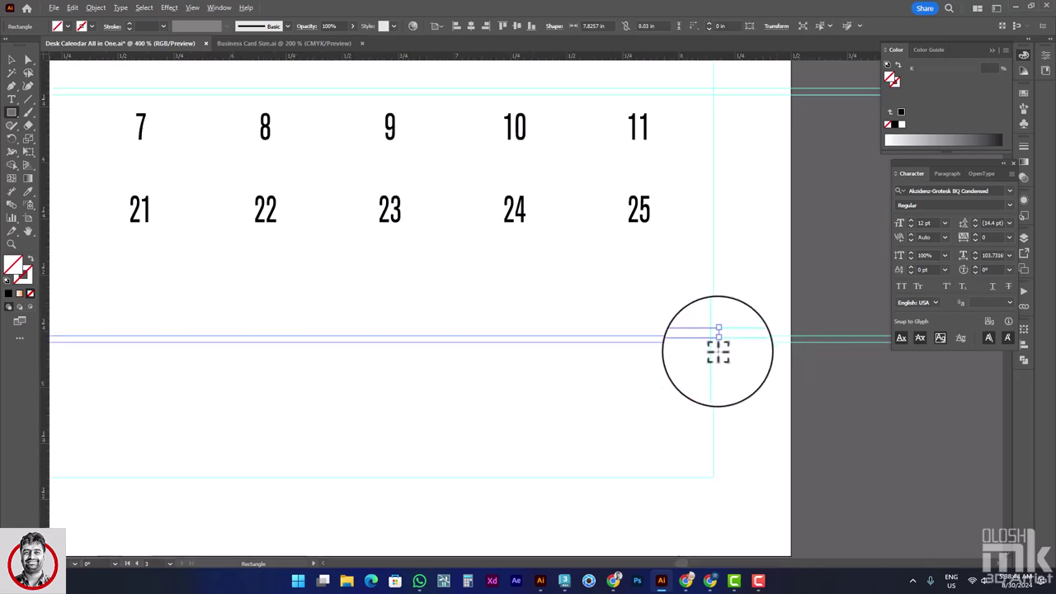
scroll(721, 330, up, 3)
scroll(720, 330, up, 1)
click(11, 61)
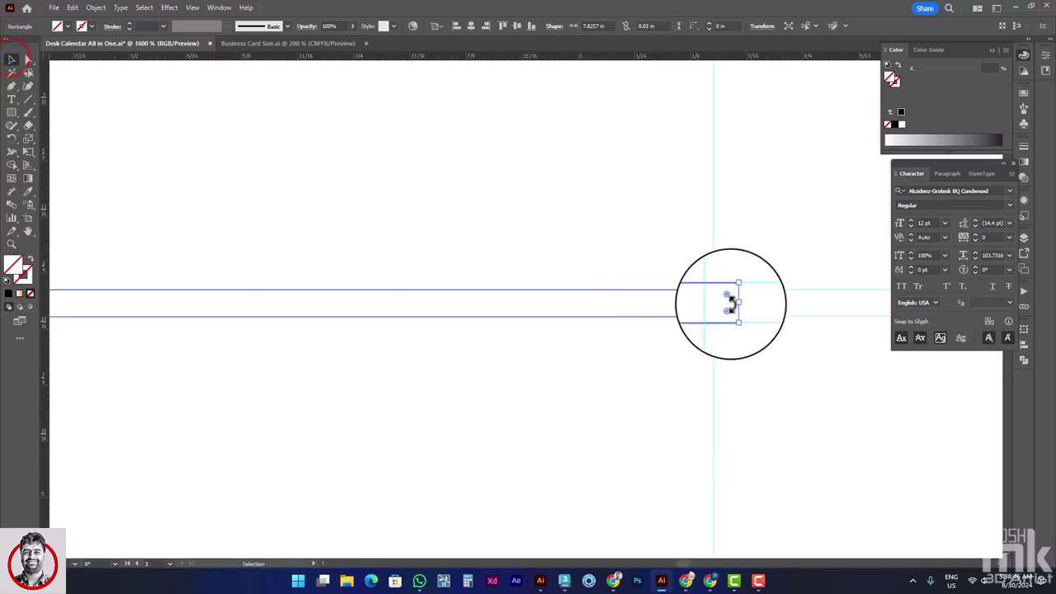
drag(732, 304, 713, 305)
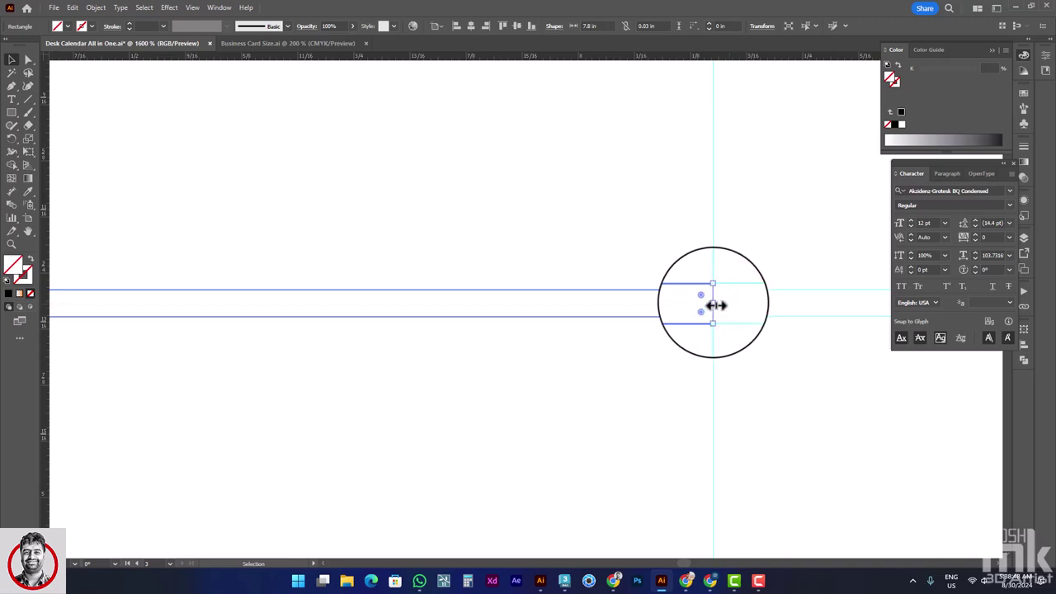
- Fill the rule with 5% black in the Color panel and deselect it
scroll(710, 302, down, 6)
scroll(708, 300, down, 1)
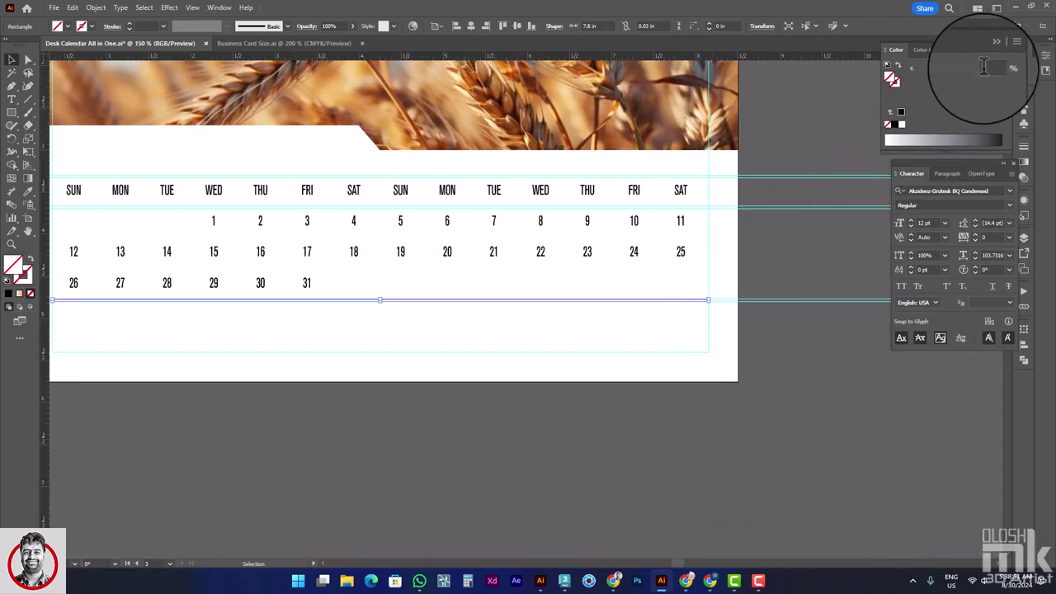
click(990, 67)
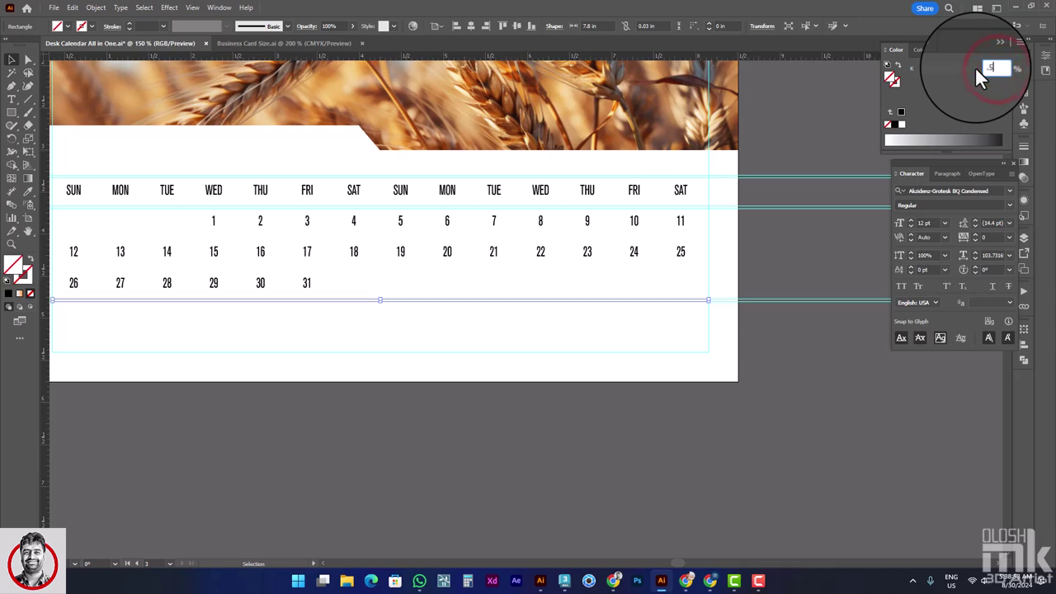
text(.5)
key(Return)
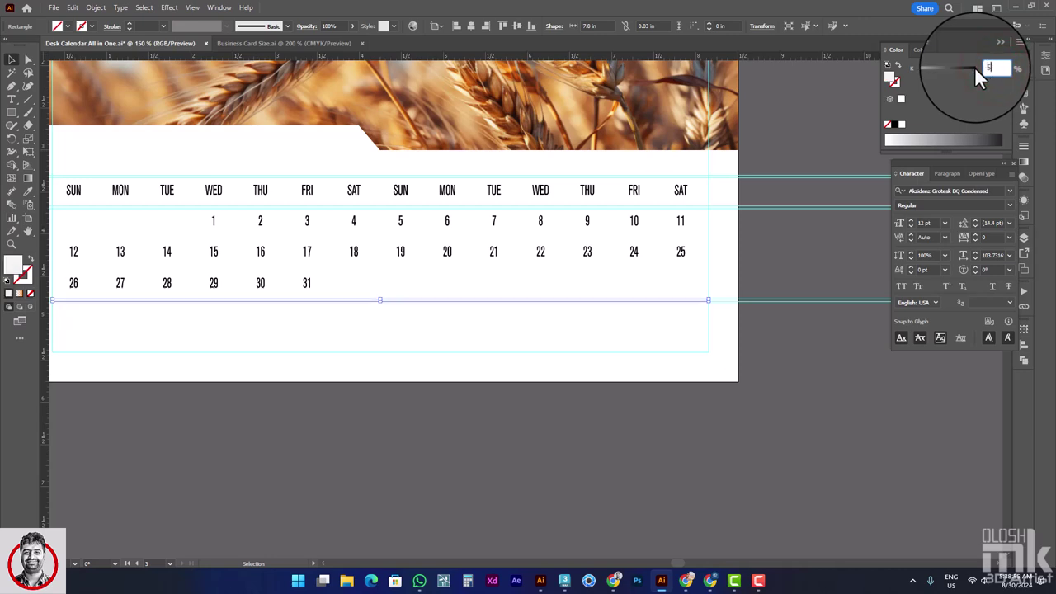
click(12, 62)
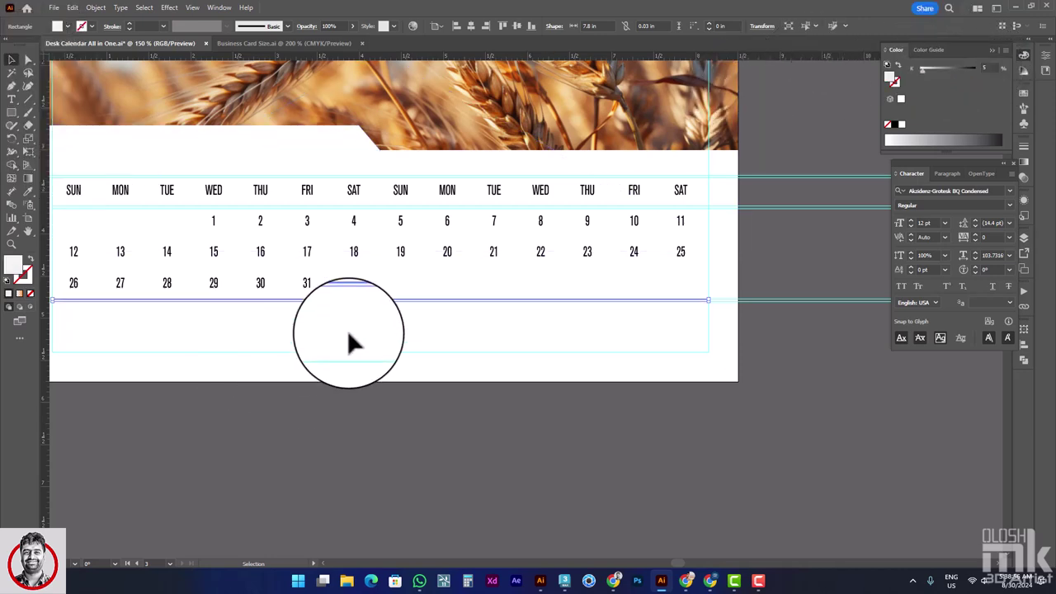
click(416, 322)
- Copy the rule up beneath the weekday names and repeat the copy with Ctrl+D
scroll(712, 297, up, 3)
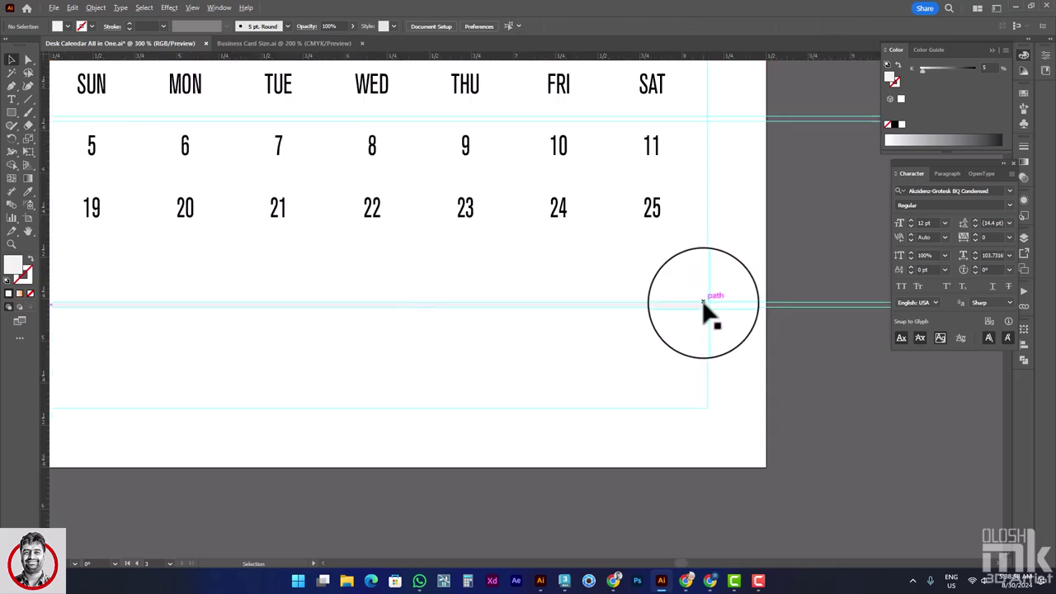
drag(703, 303, 703, 124)
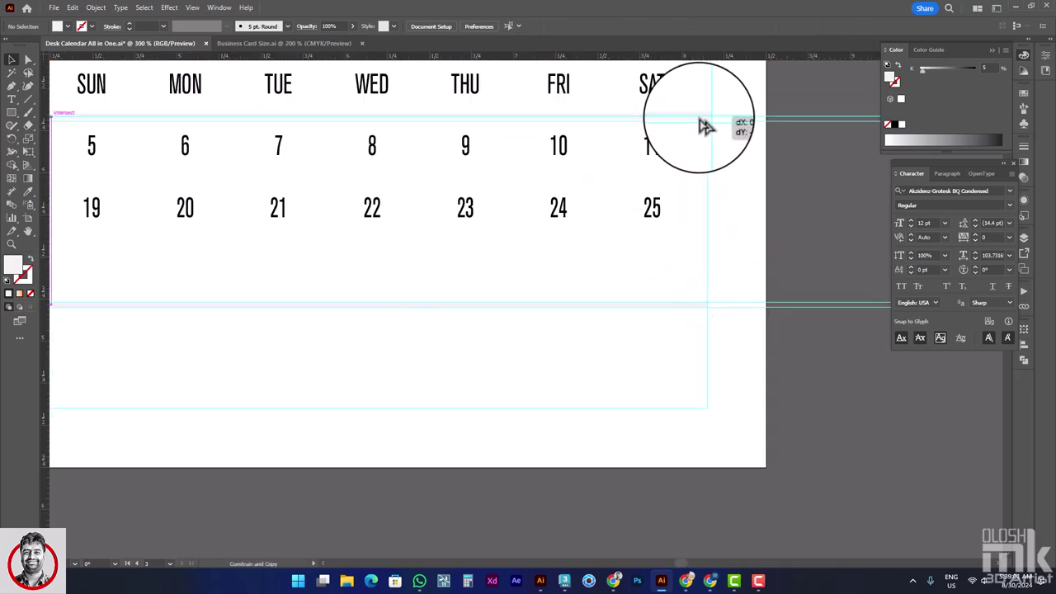
drag(706, 125, 722, 234)
scroll(708, 120, up, 4)
scroll(718, 123, down, 3)
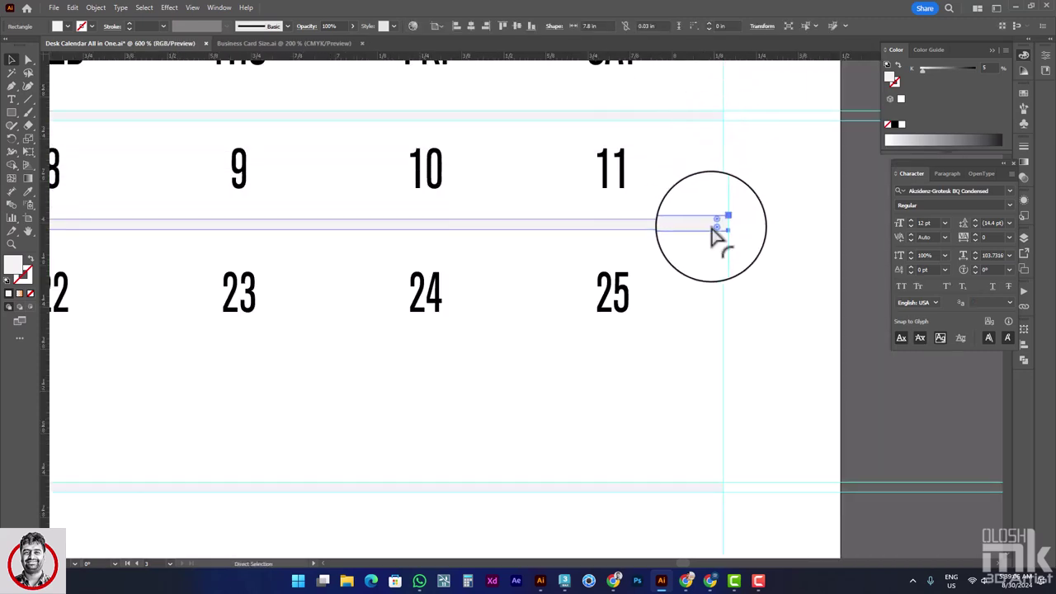
key(ctrl+d)
scroll(671, 265, down, 2)
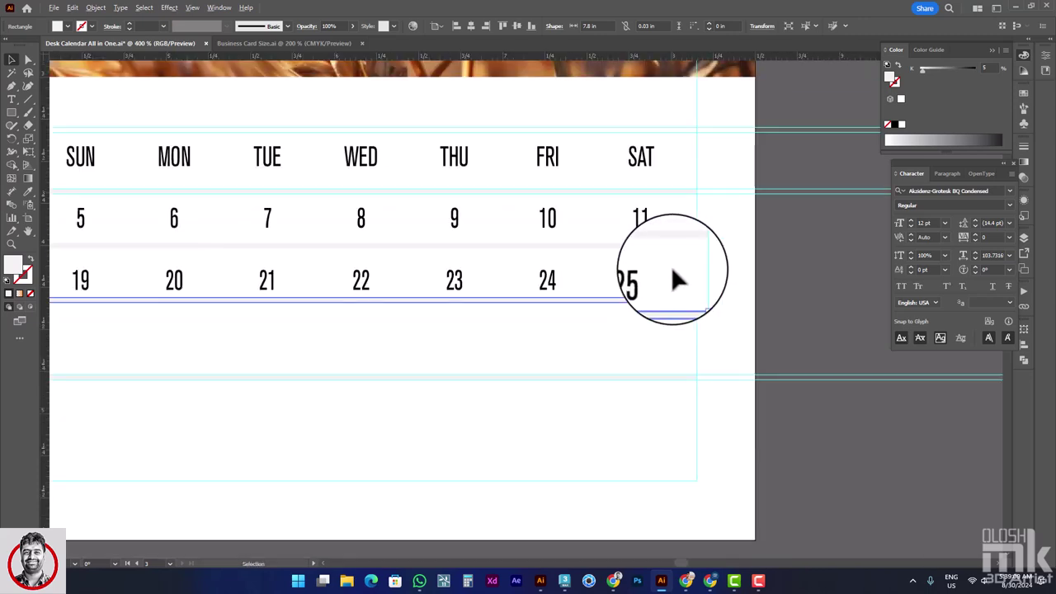
scroll(671, 266, down, 2)
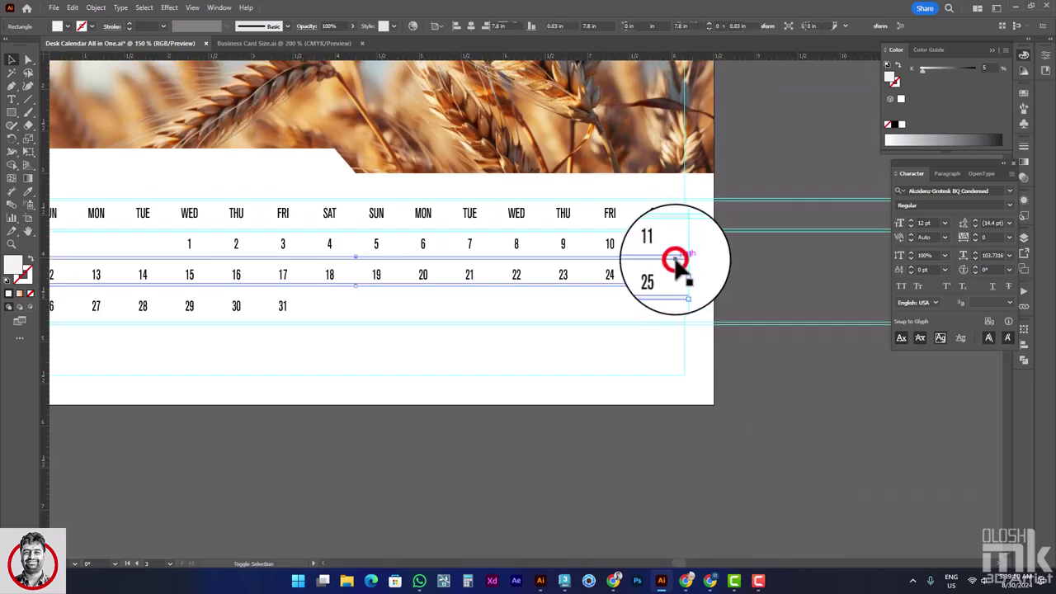
- Space the separator rules evenly with Vertical Distribute Center and check the result
shift+click(682, 231)
shift+click(675, 323)
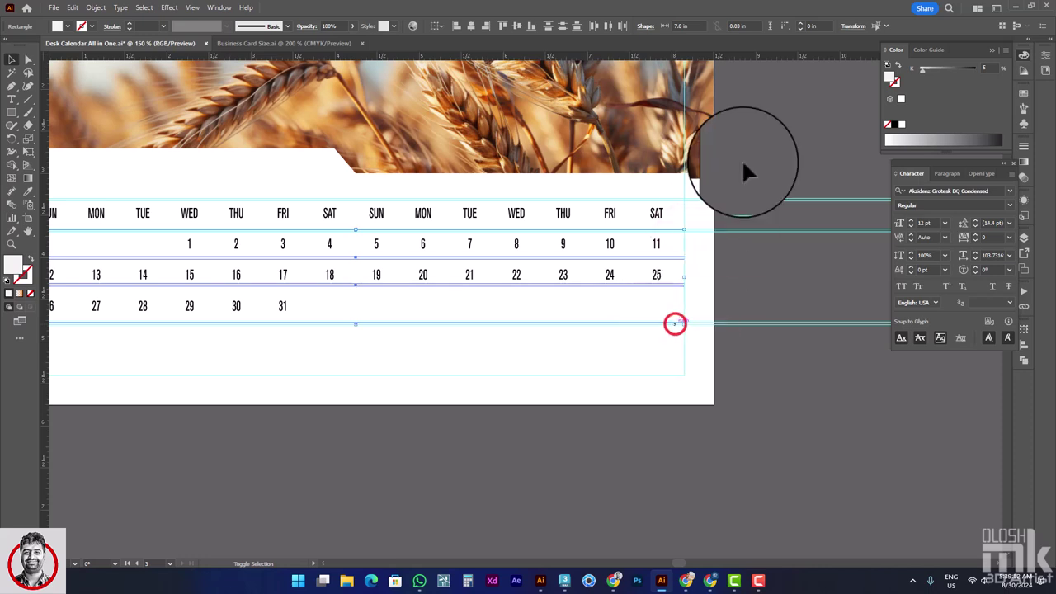
click(561, 27)
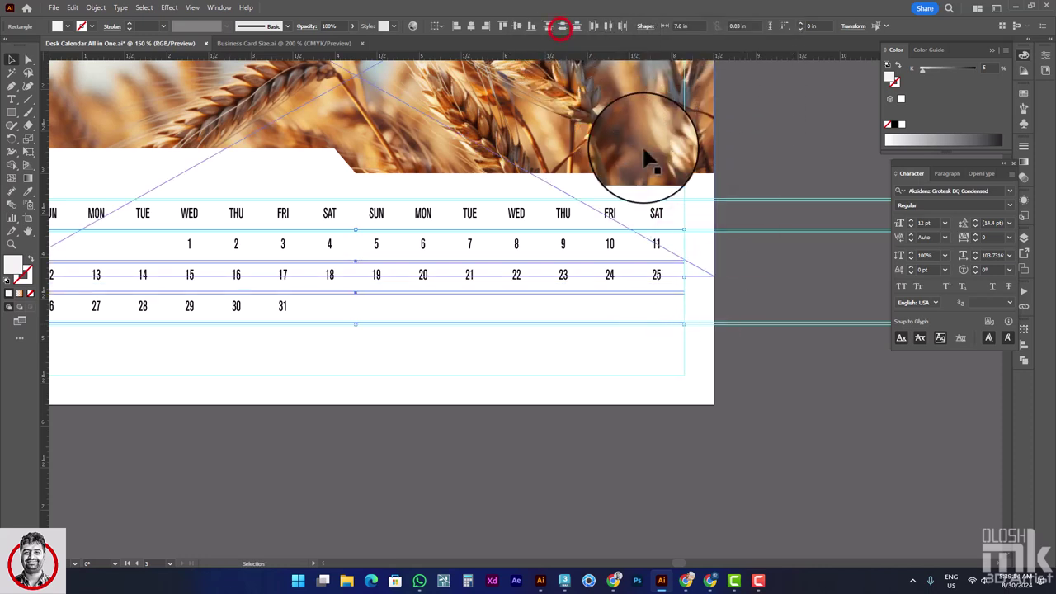
click(764, 247)
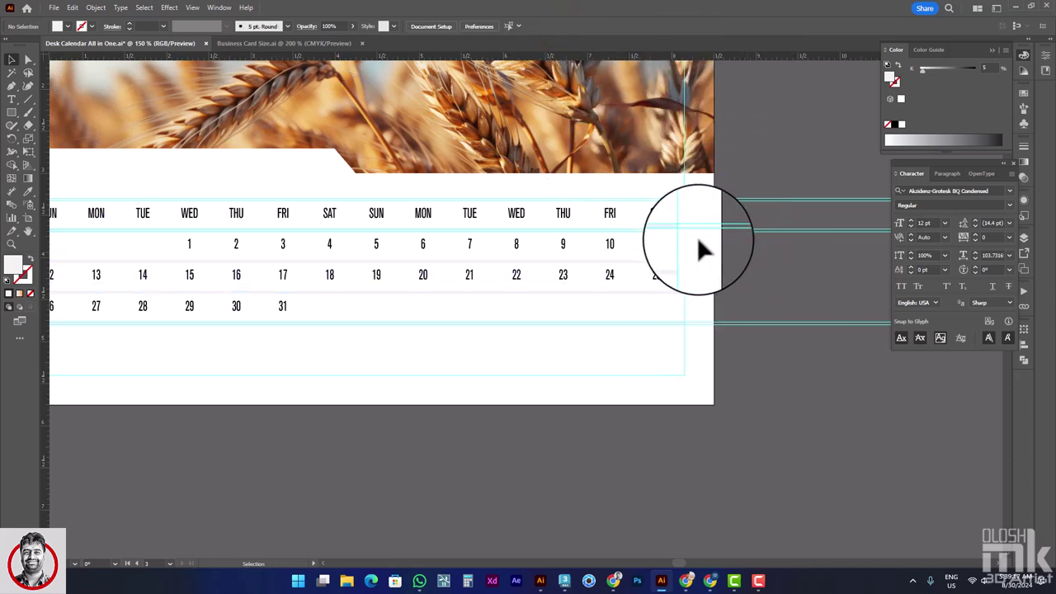
drag(700, 195, 742, 218)
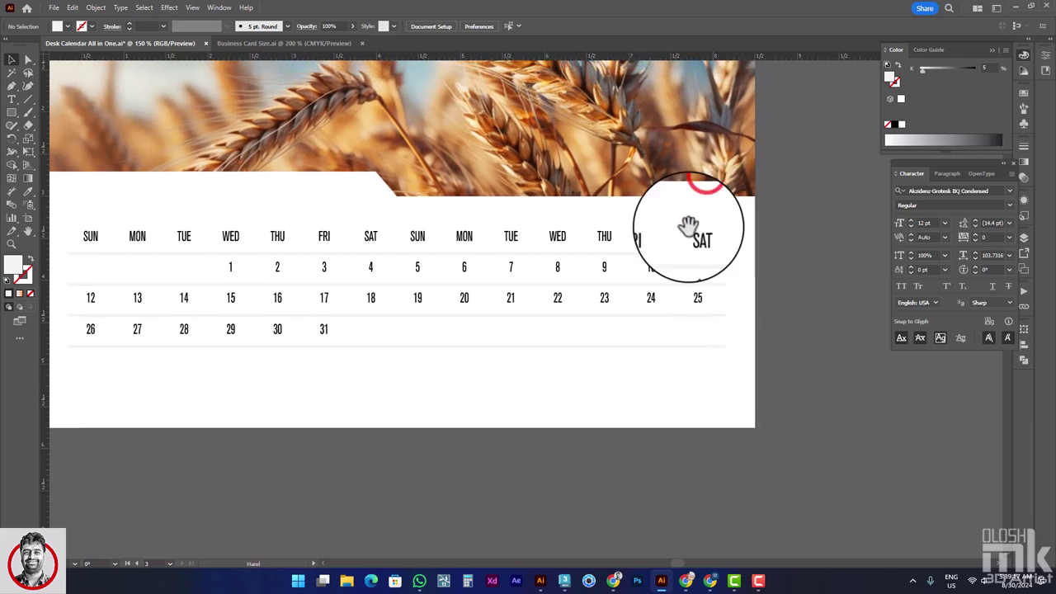
click(625, 240)
click(759, 237)
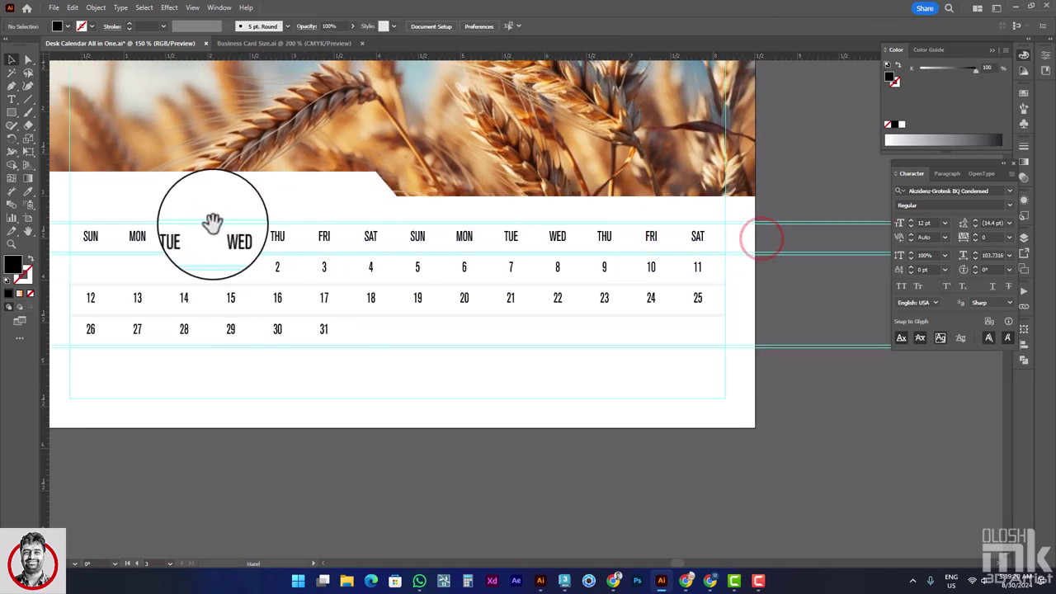
- Draw a black rectangle spanning the weekday-name row of the grid
drag(213, 223, 262, 229)
click(11, 111)
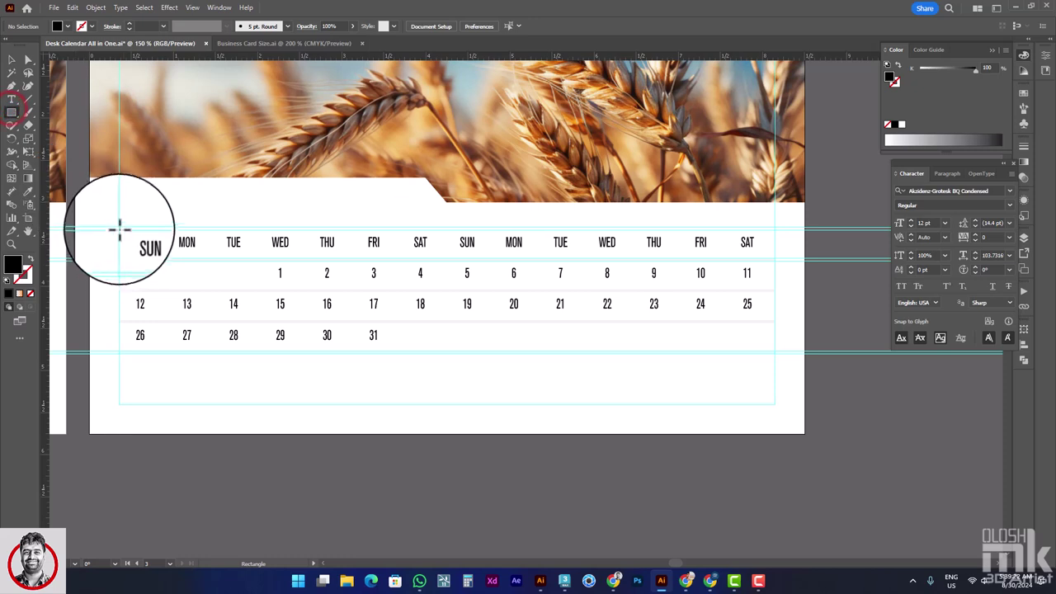
drag(120, 230, 776, 259)
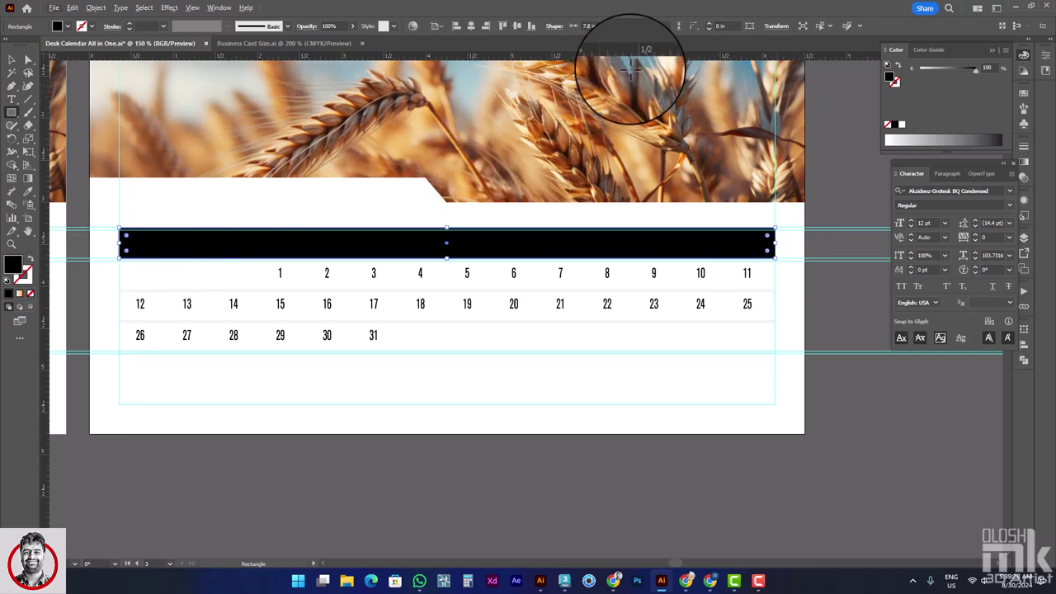
scroll(124, 240, up, 5)
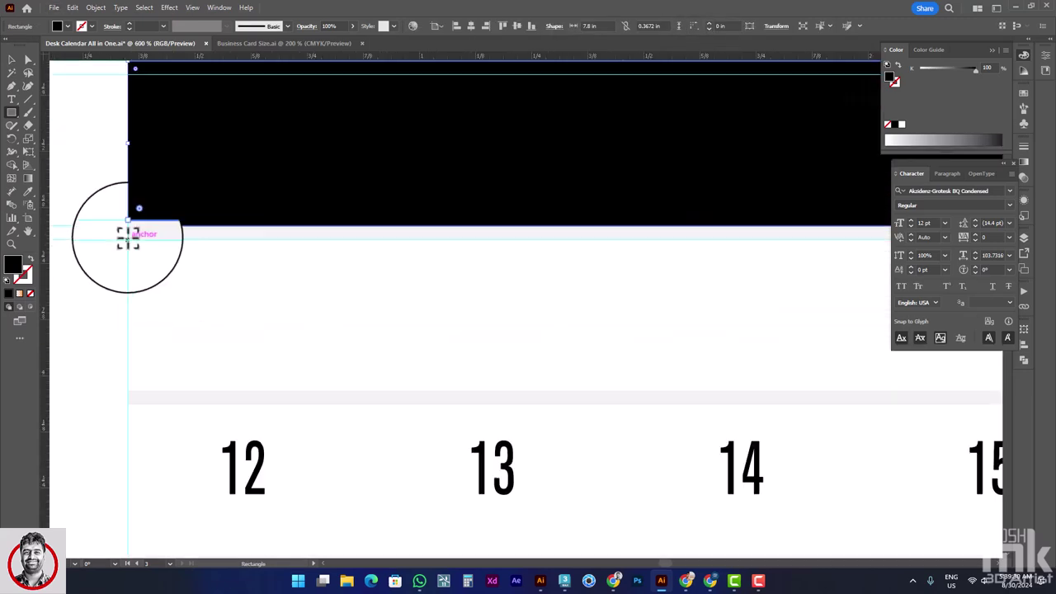
scroll(129, 234, up, 2)
scroll(130, 232, up, 2)
scroll(130, 231, down, 3)
scroll(141, 141, up, 3)
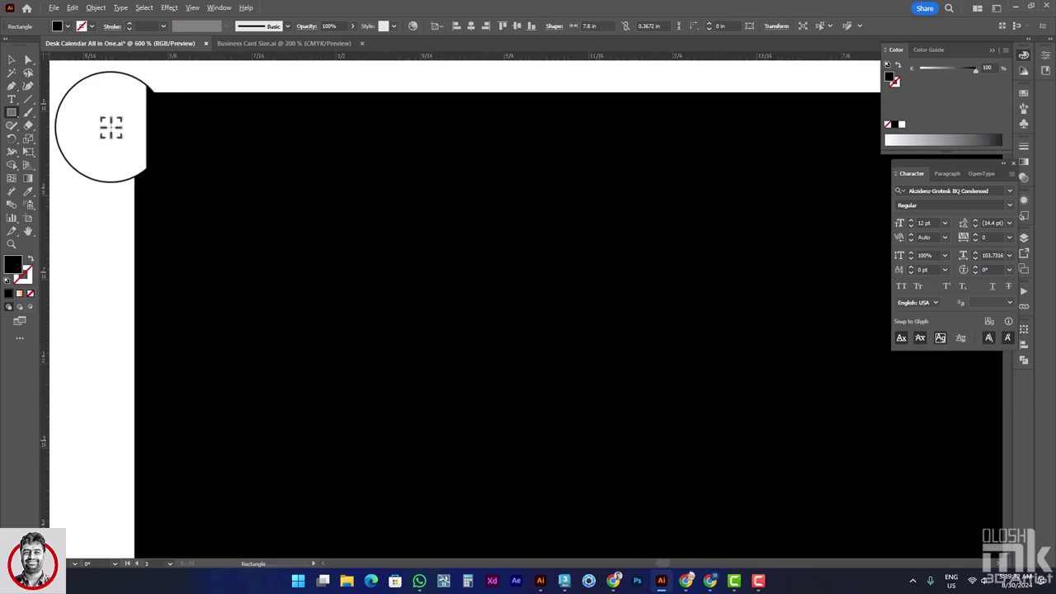
scroll(111, 125, down, 1)
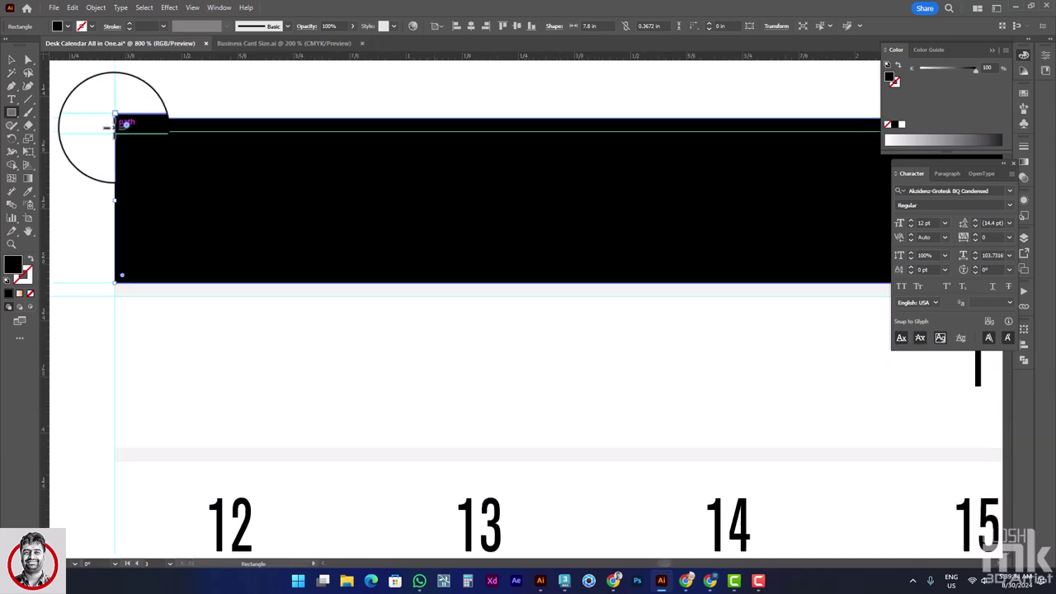
- Send the black band to the back, behind the table text
click(12, 60)
right_click(271, 210)
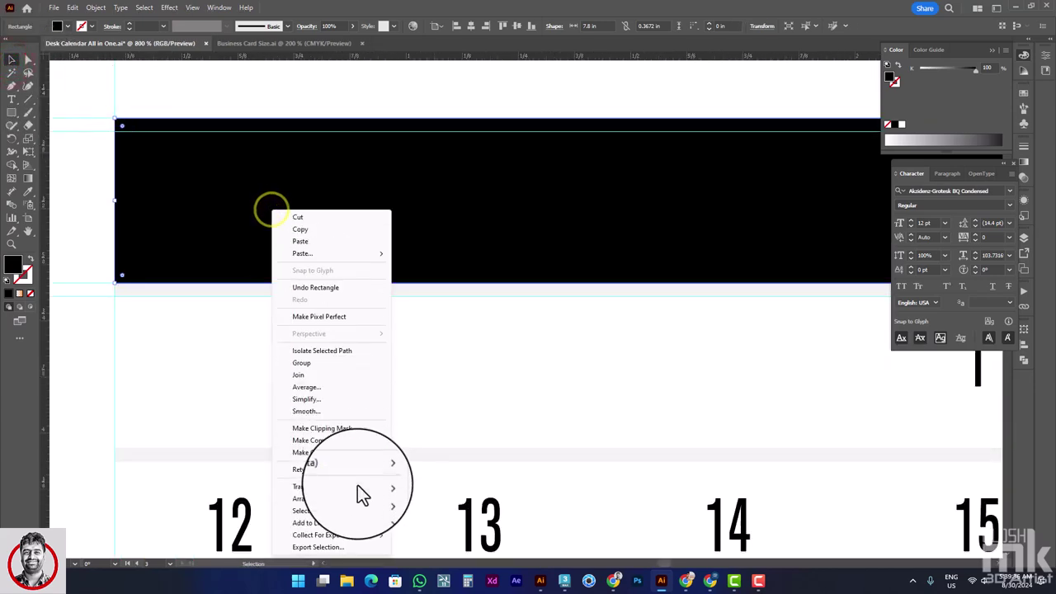
click(446, 529)
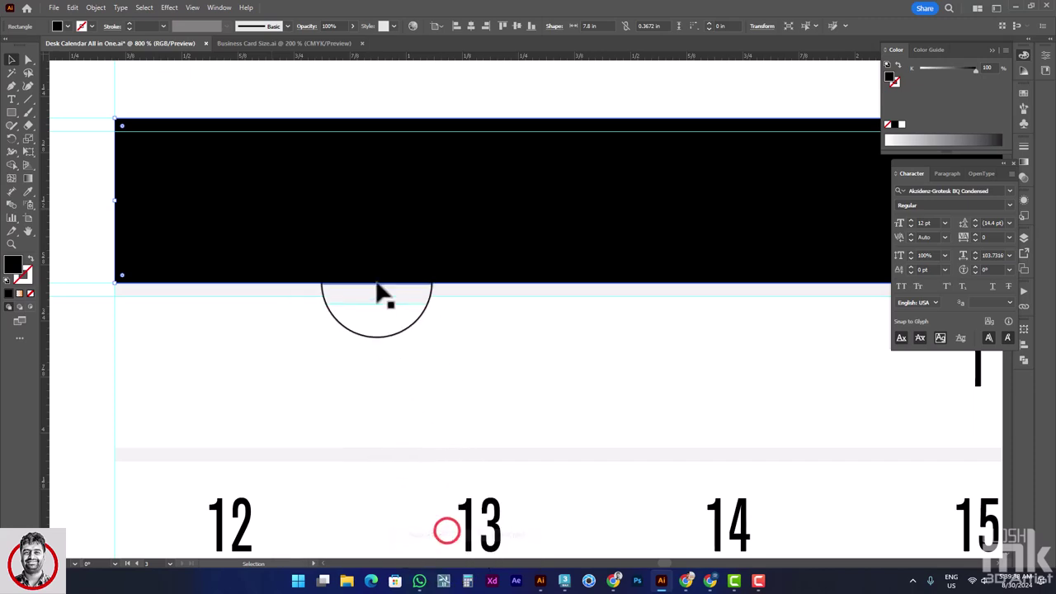
scroll(544, 268, down, 2)
click(533, 256)
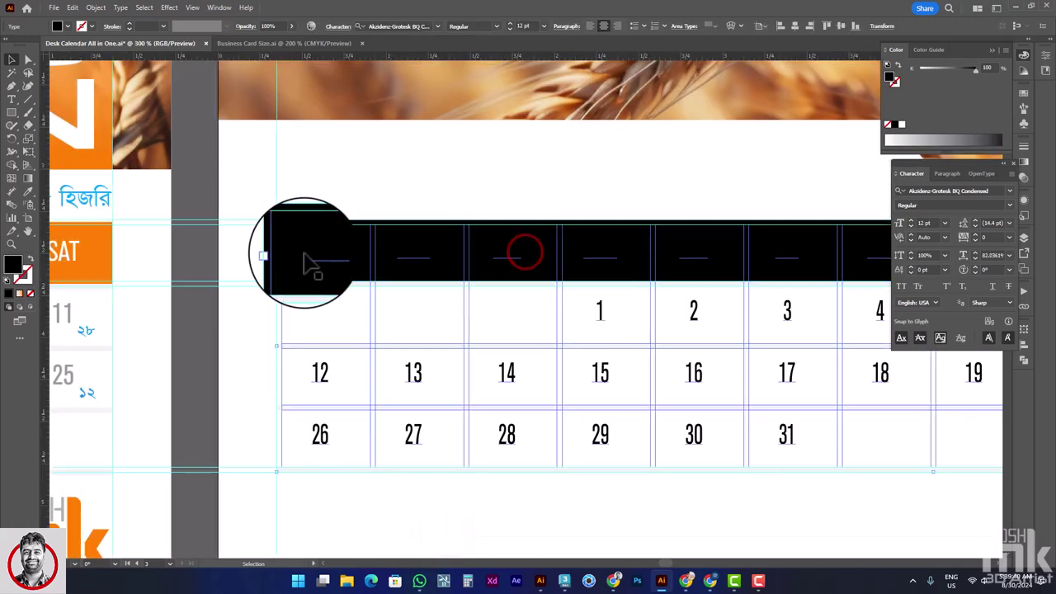
- Make the SUN–SAT day names white on the black band
scroll(278, 247, down, 2)
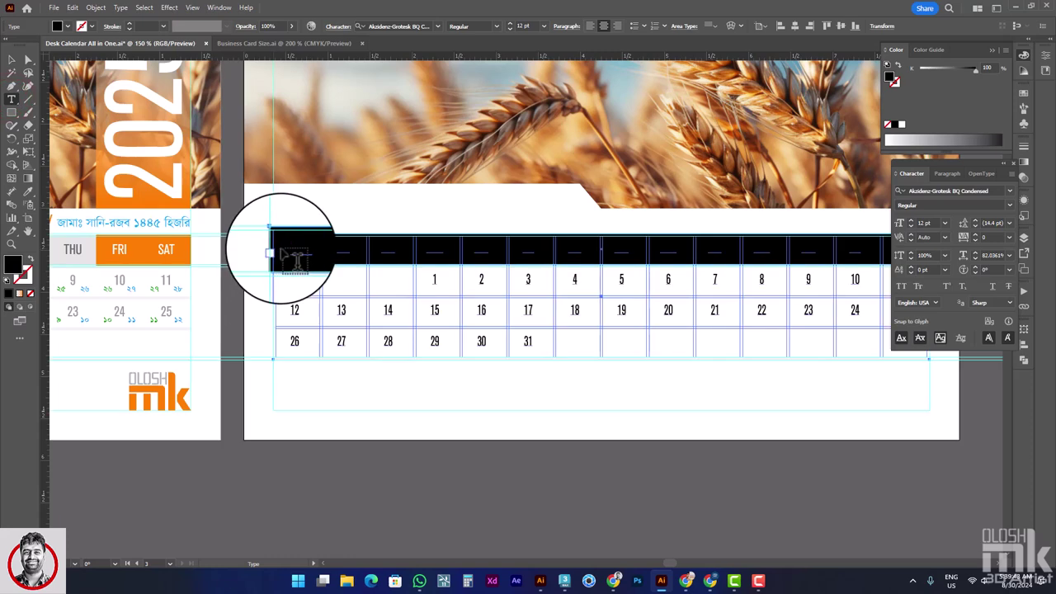
drag(435, 248, 138, 241)
click(133, 246)
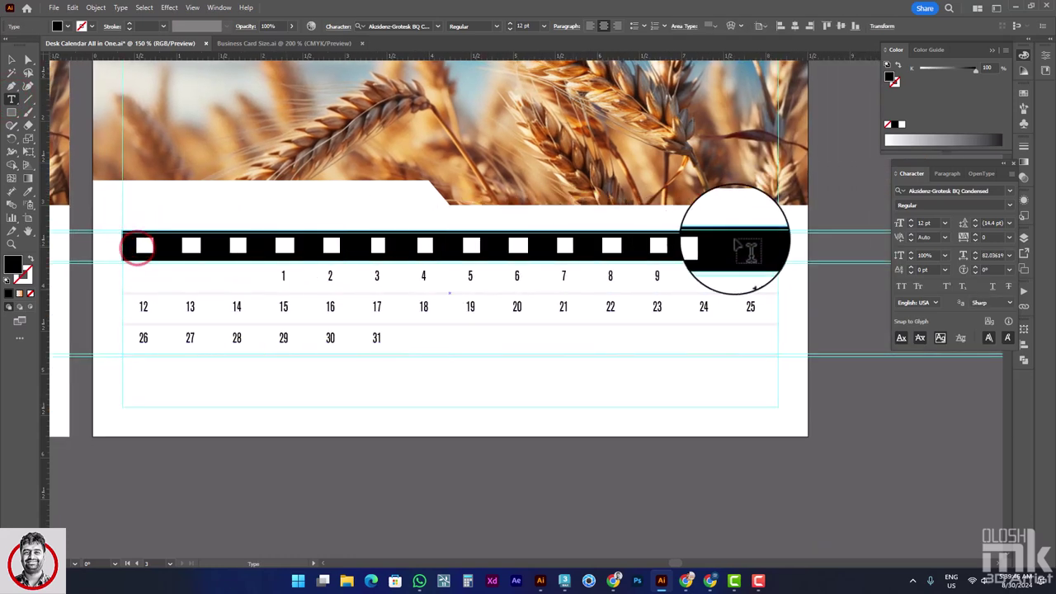
drag(159, 258, 800, 245)
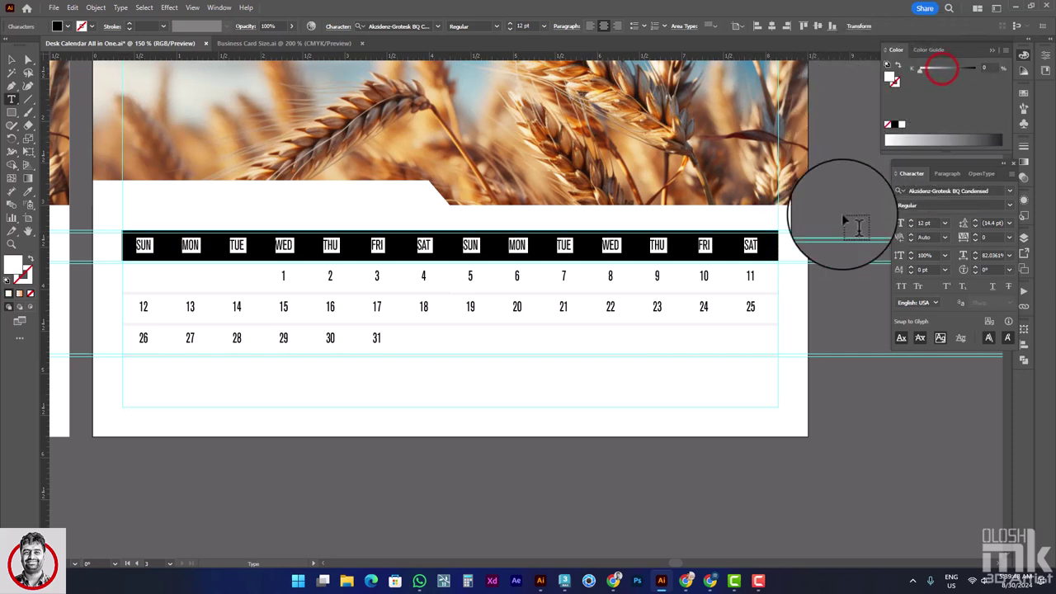
click(28, 59)
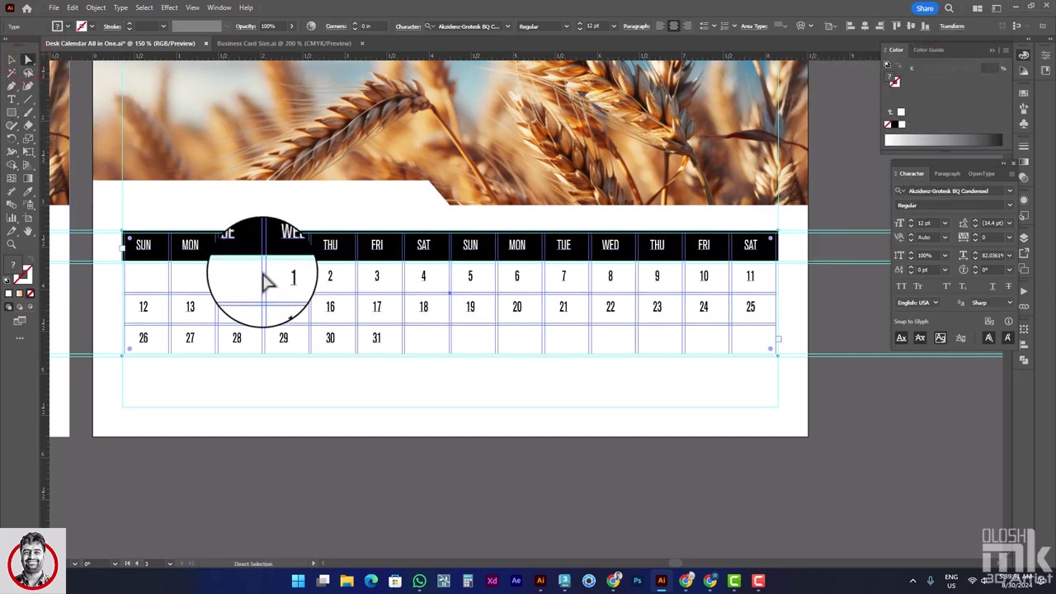
- Set all the date numbers to 50% grey (K 50)
click(12, 99)
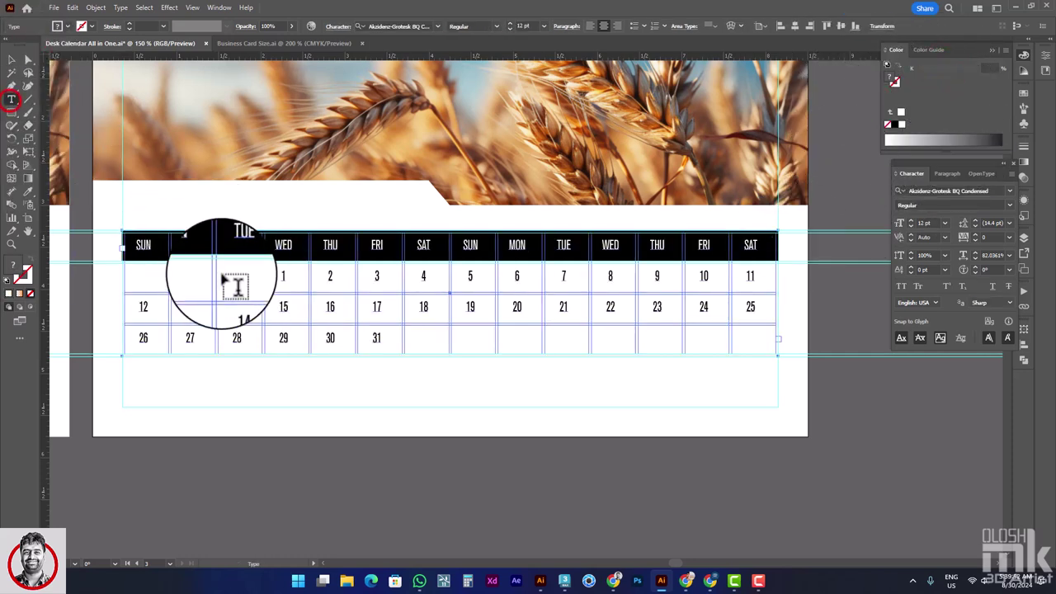
click(279, 274)
key(ctrl+a)
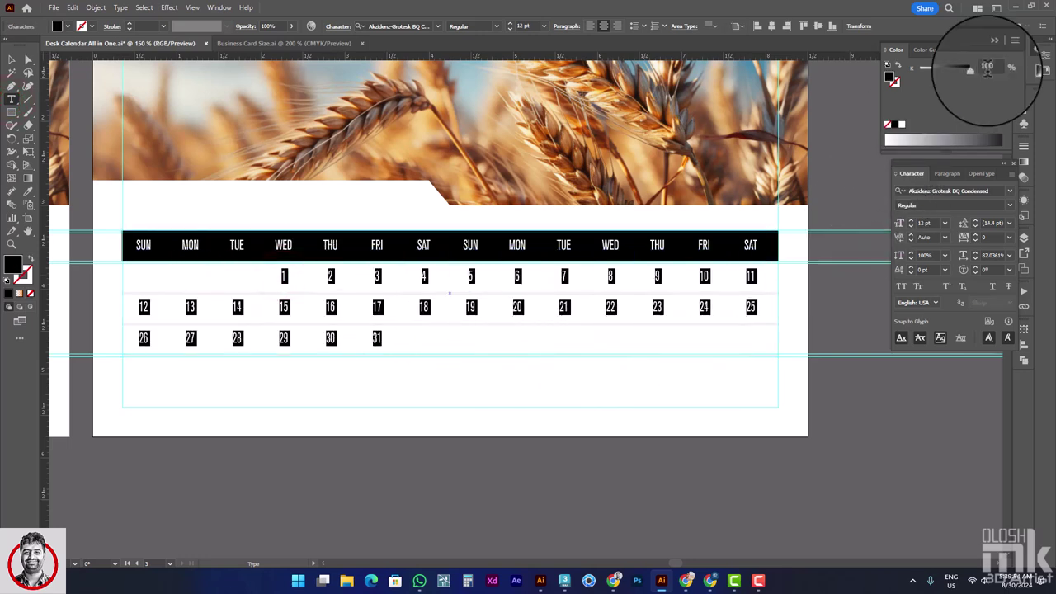
click(948, 69)
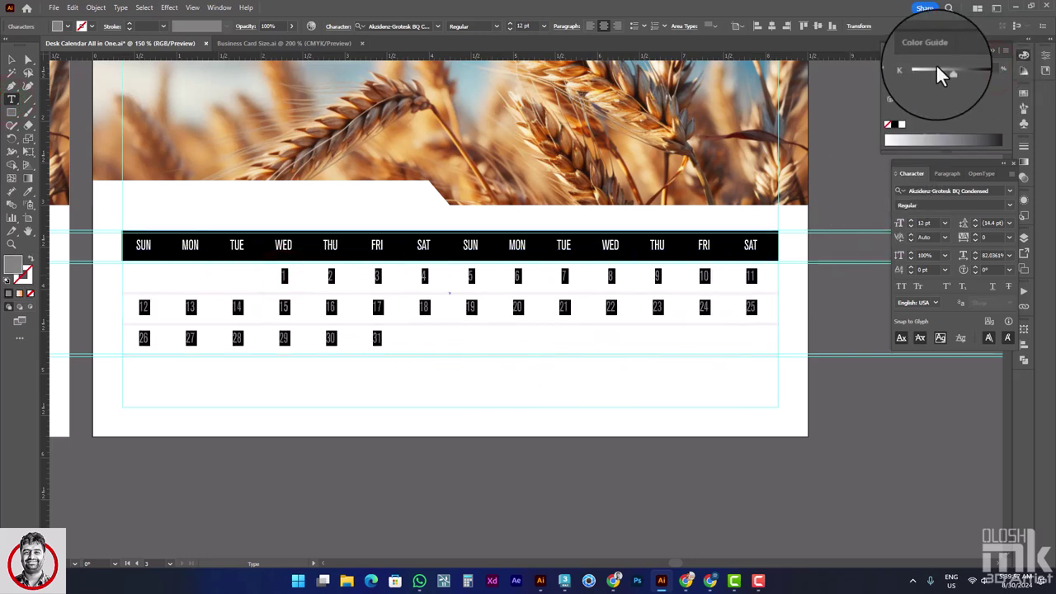
click(12, 59)
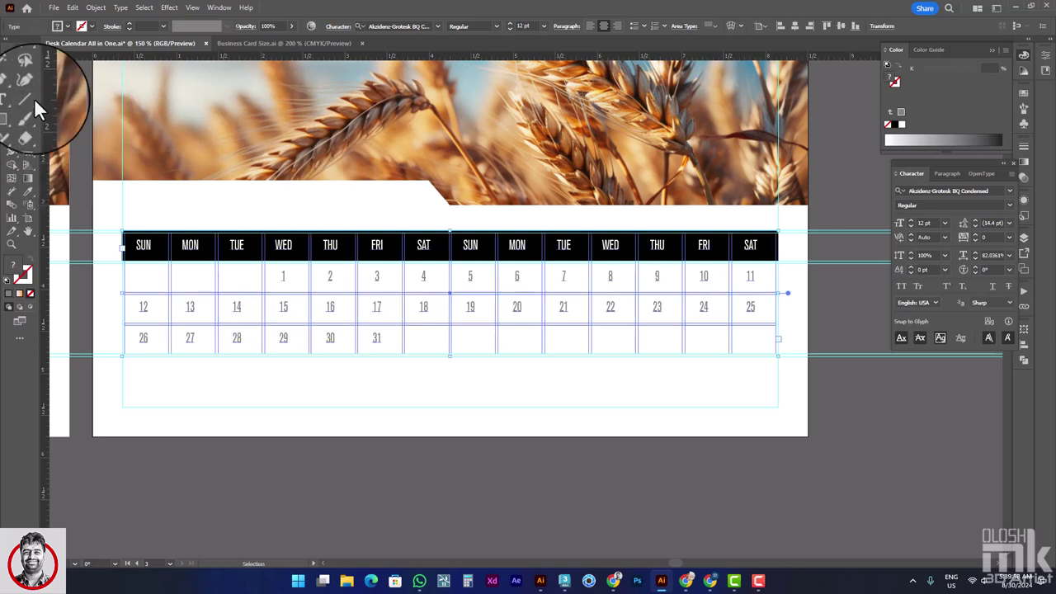
click(282, 479)
drag(554, 273, 562, 280)
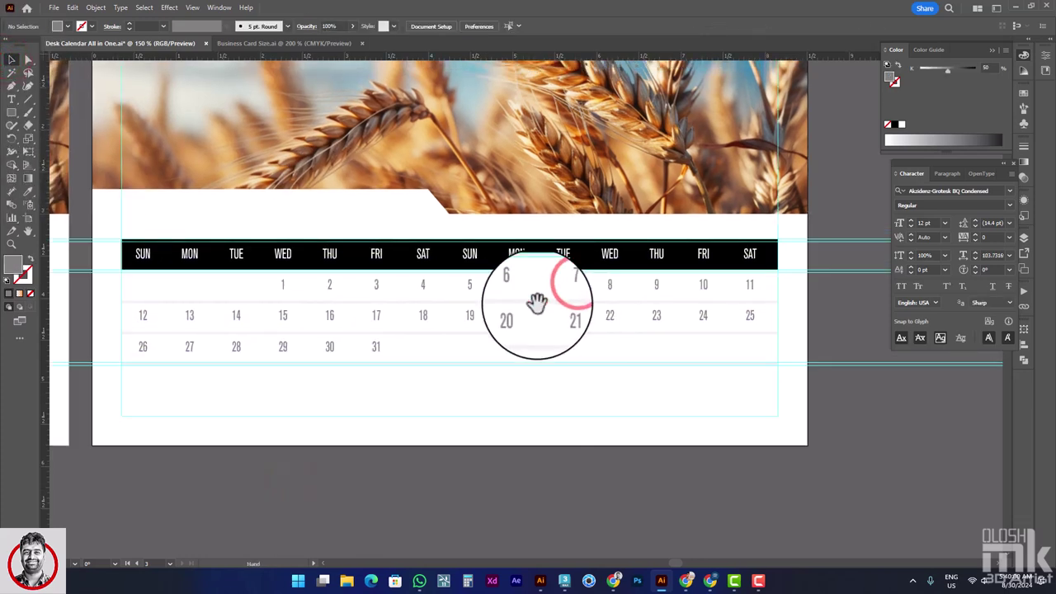
- Refill the weekday header band from Swatches, trying orange and greys before settling on light grey
click(221, 258)
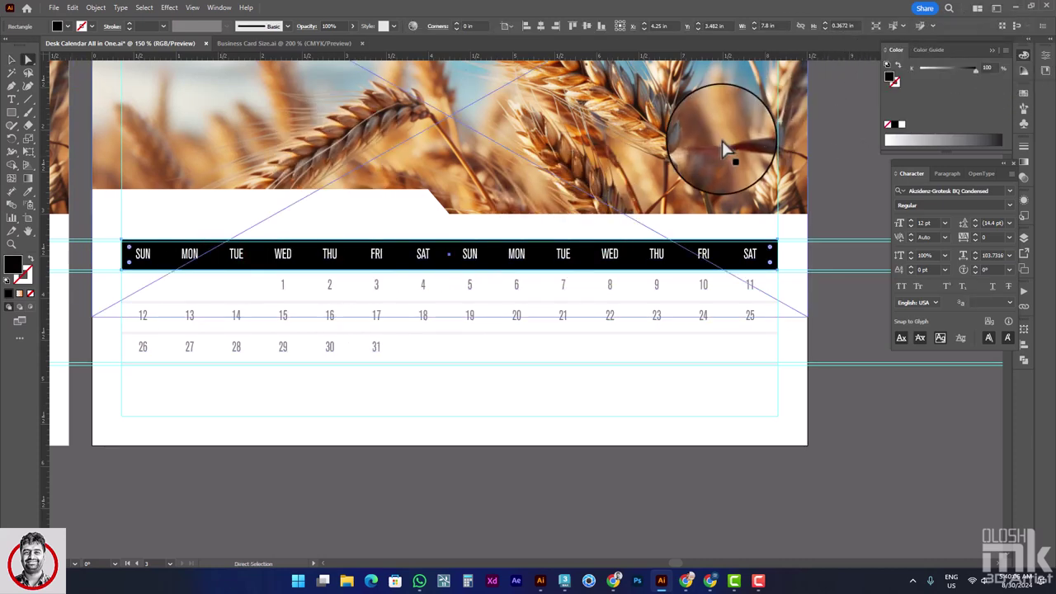
click(993, 49)
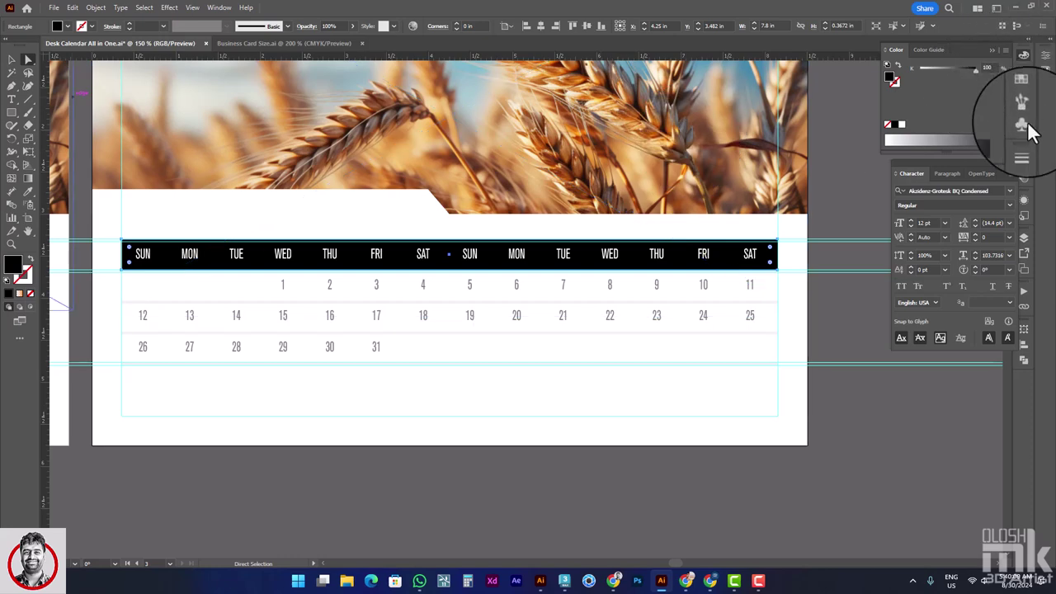
click(1003, 87)
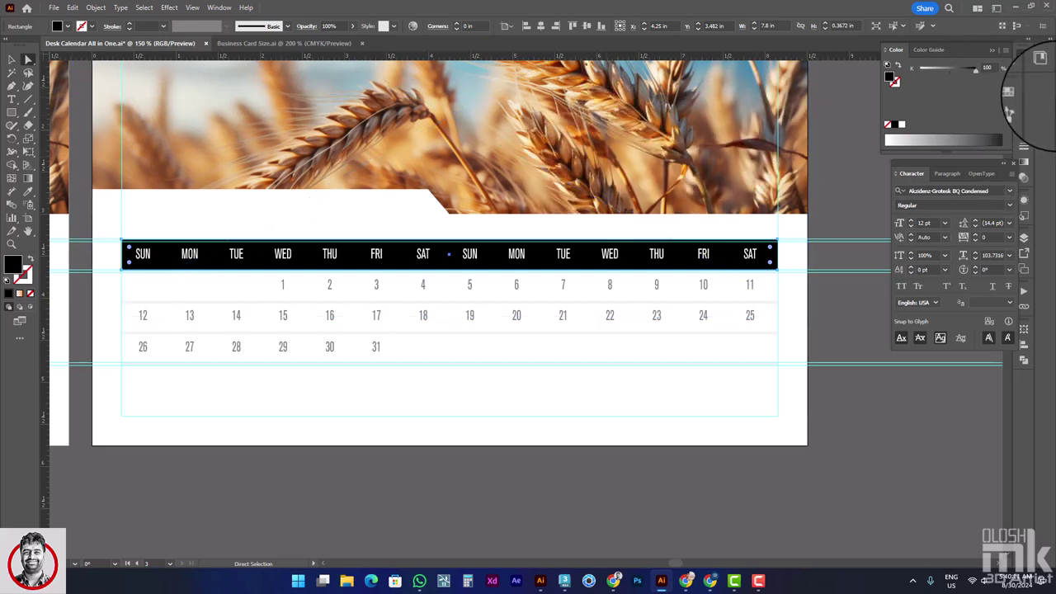
click(1023, 93)
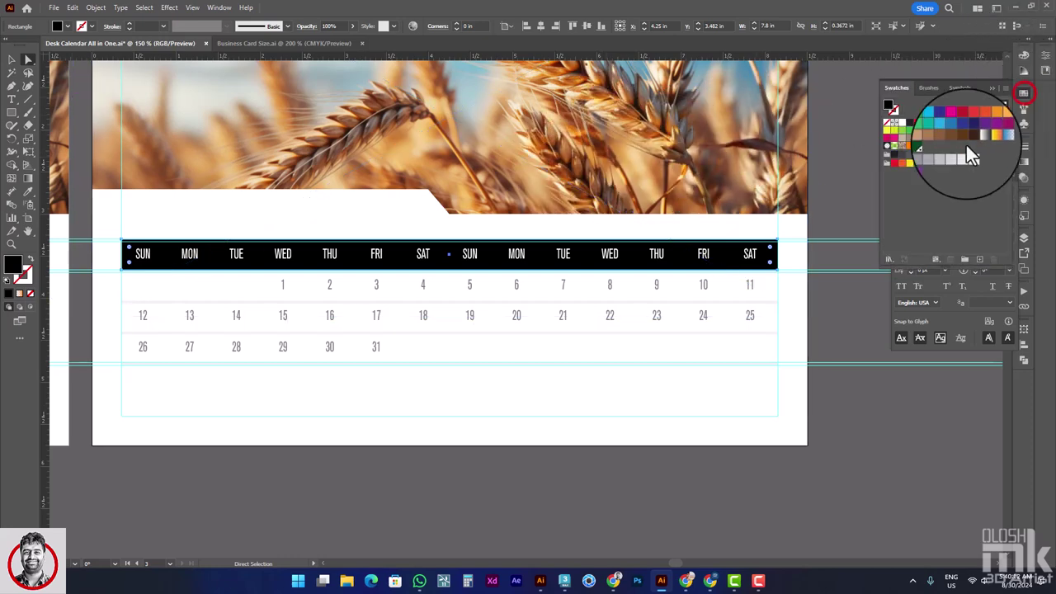
click(910, 146)
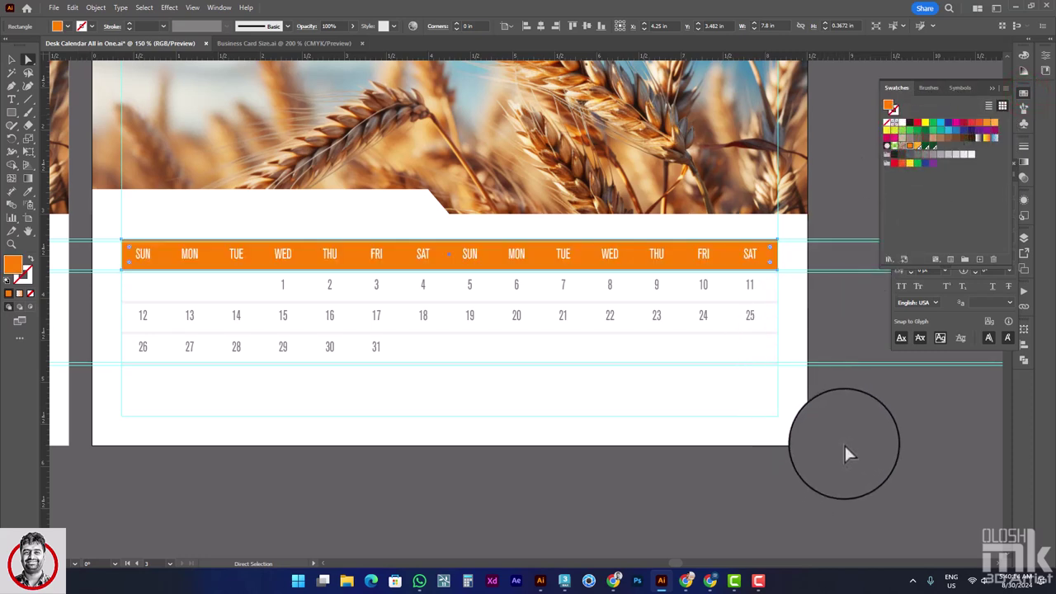
click(955, 154)
click(947, 156)
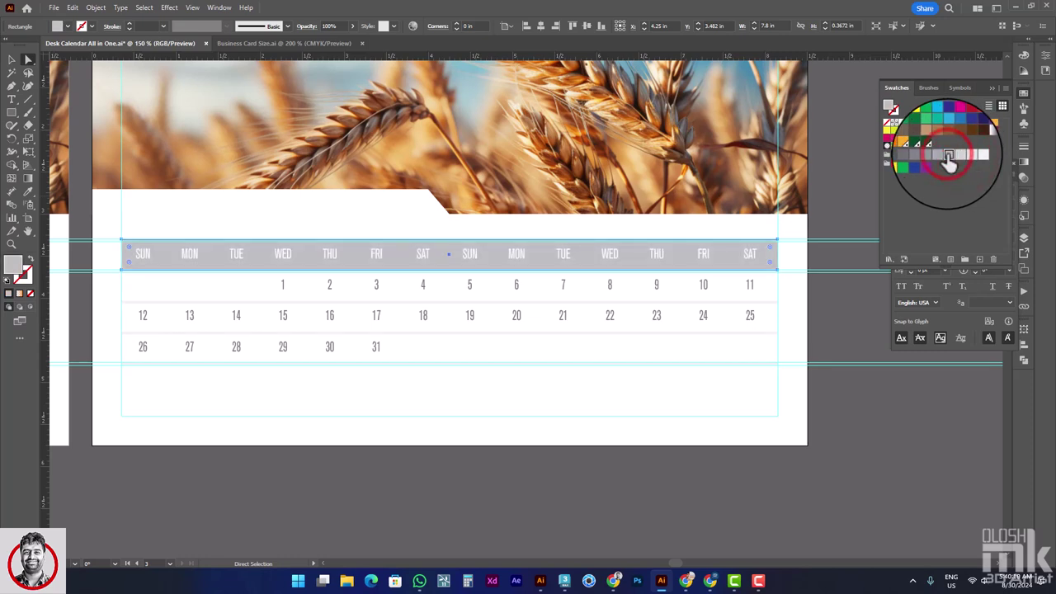
click(954, 155)
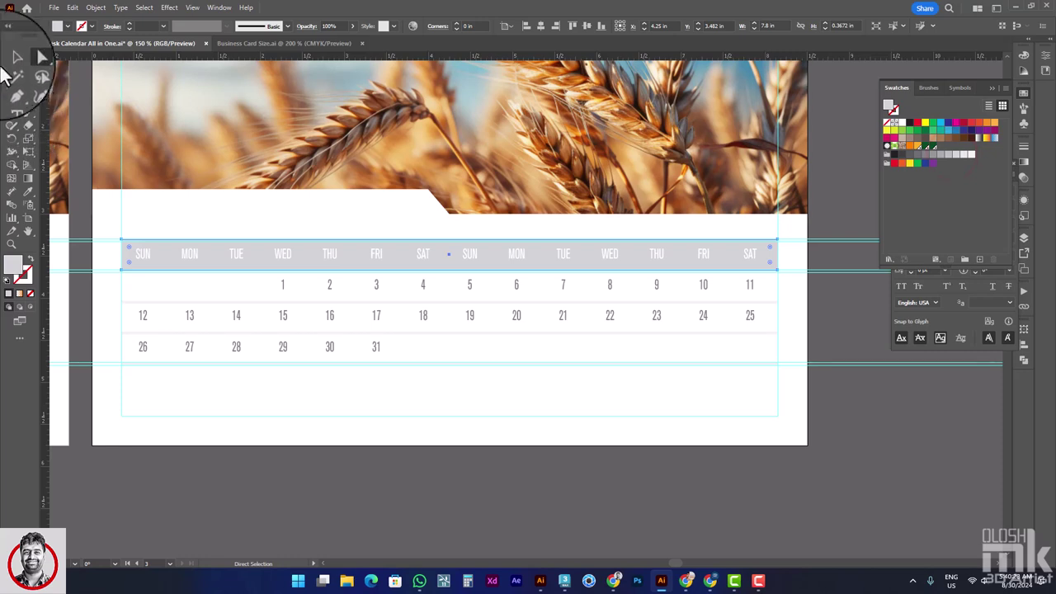
click(13, 98)
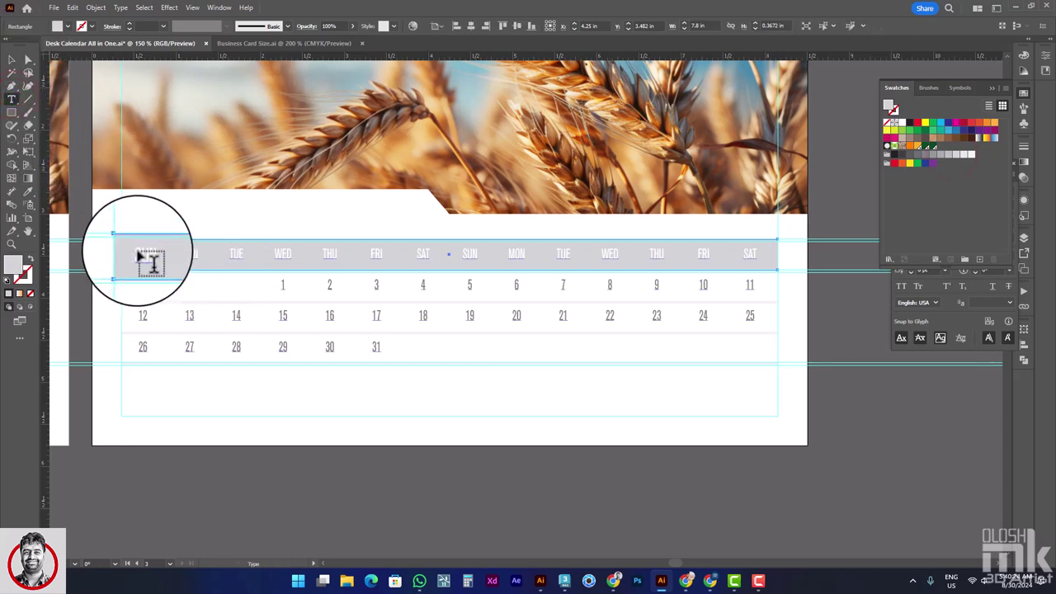
- Set the weekday names to 80% black grey text
drag(136, 252, 794, 221)
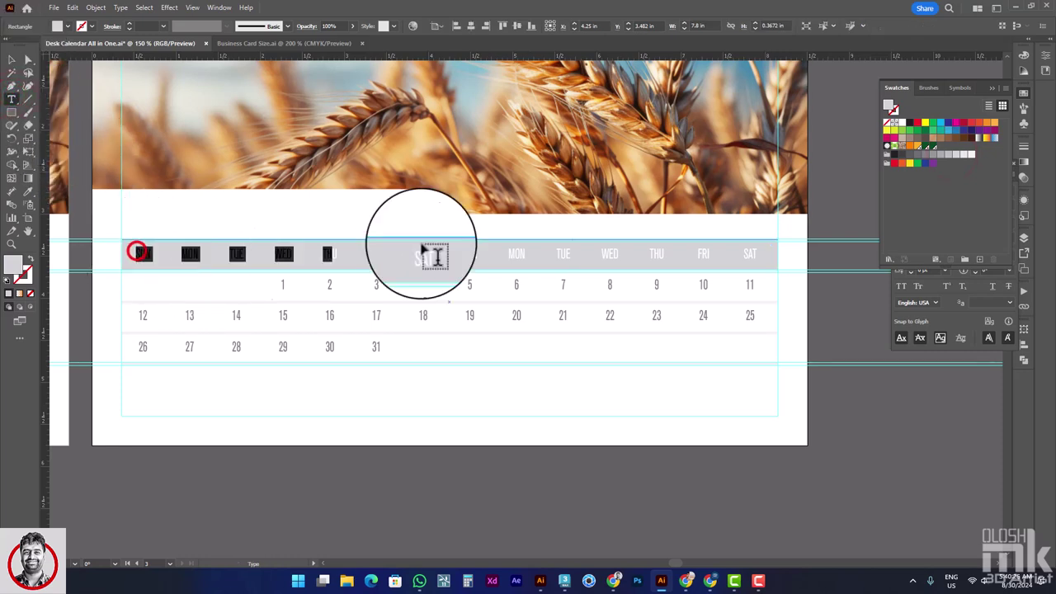
click(1037, 54)
text(80)
key(Return)
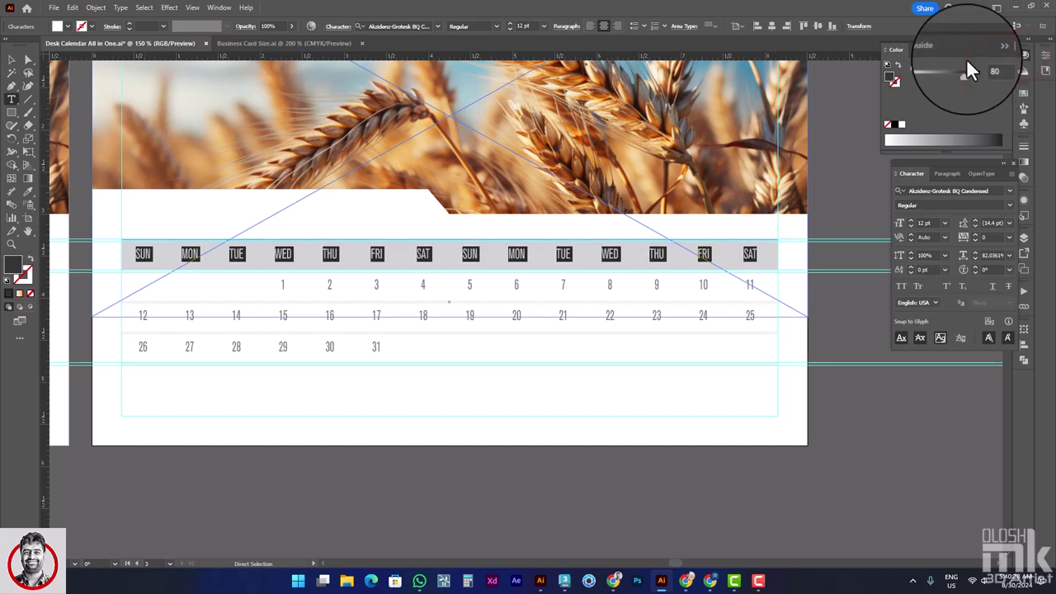
click(12, 59)
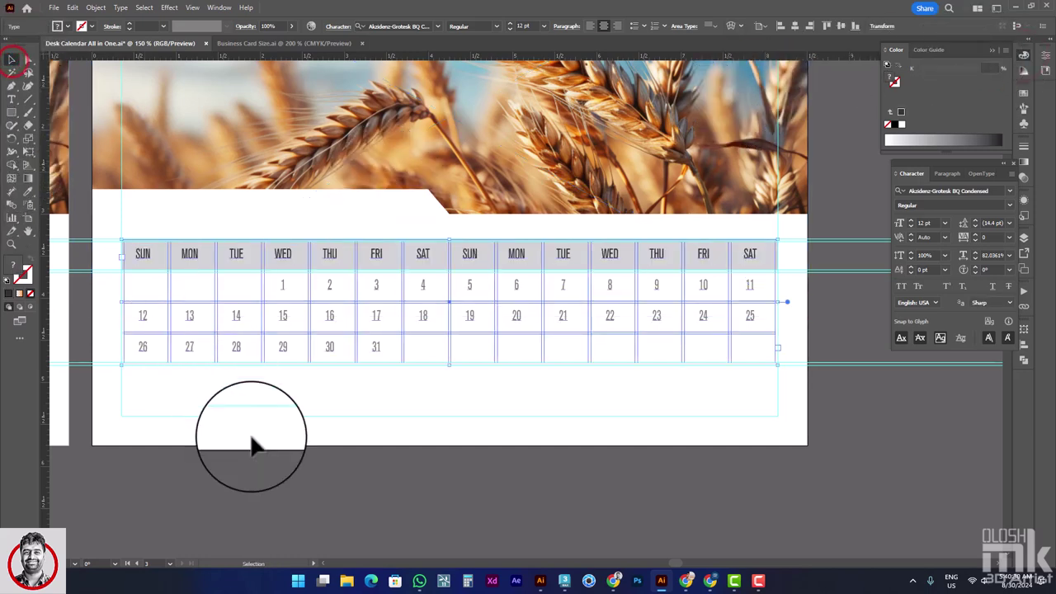
click(13, 101)
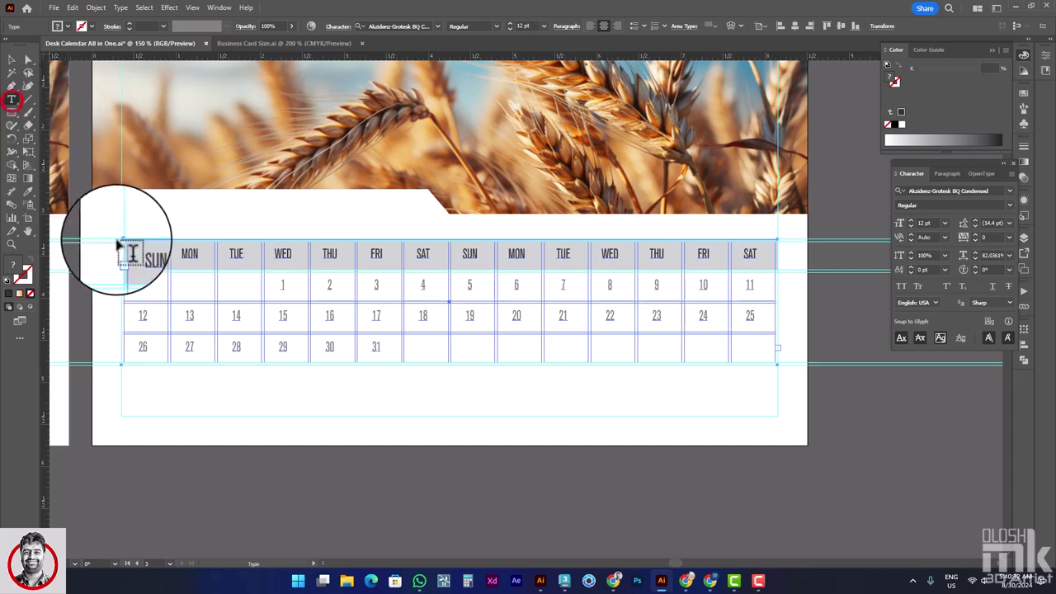
drag(132, 254, 800, 227)
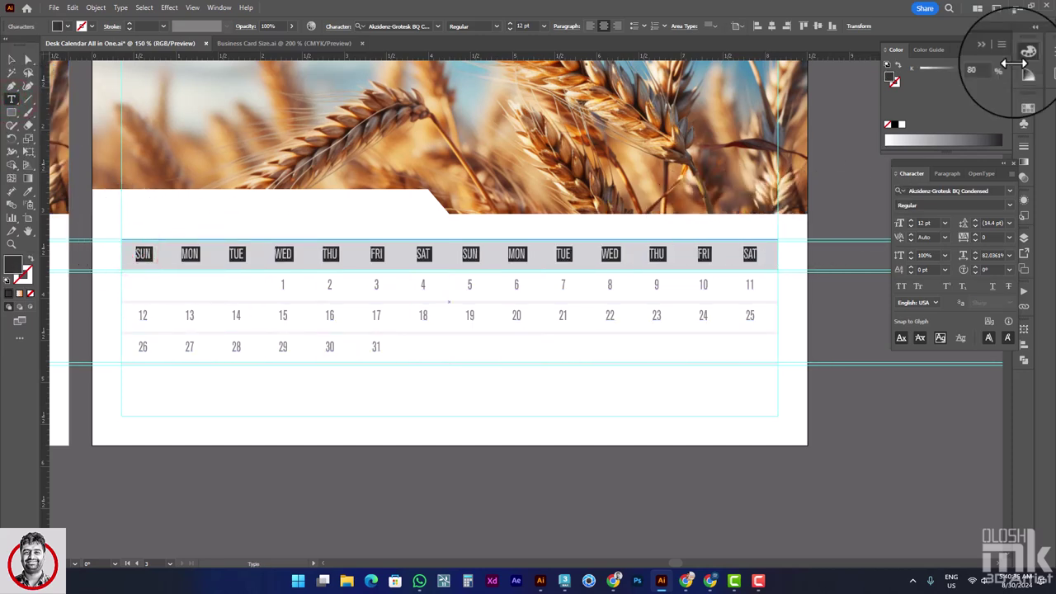
click(991, 68)
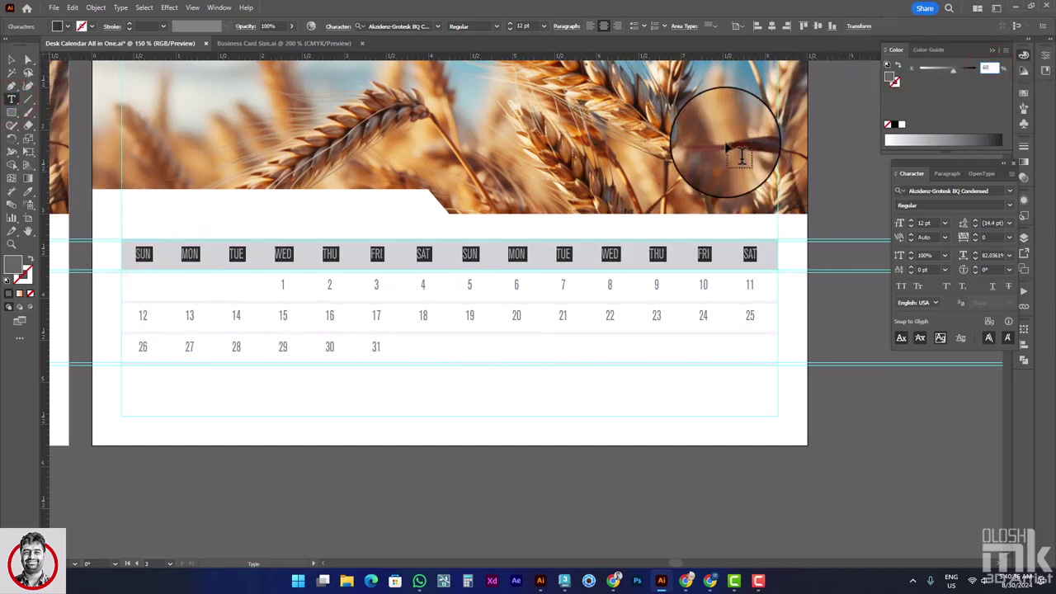
click(12, 64)
click(589, 460)
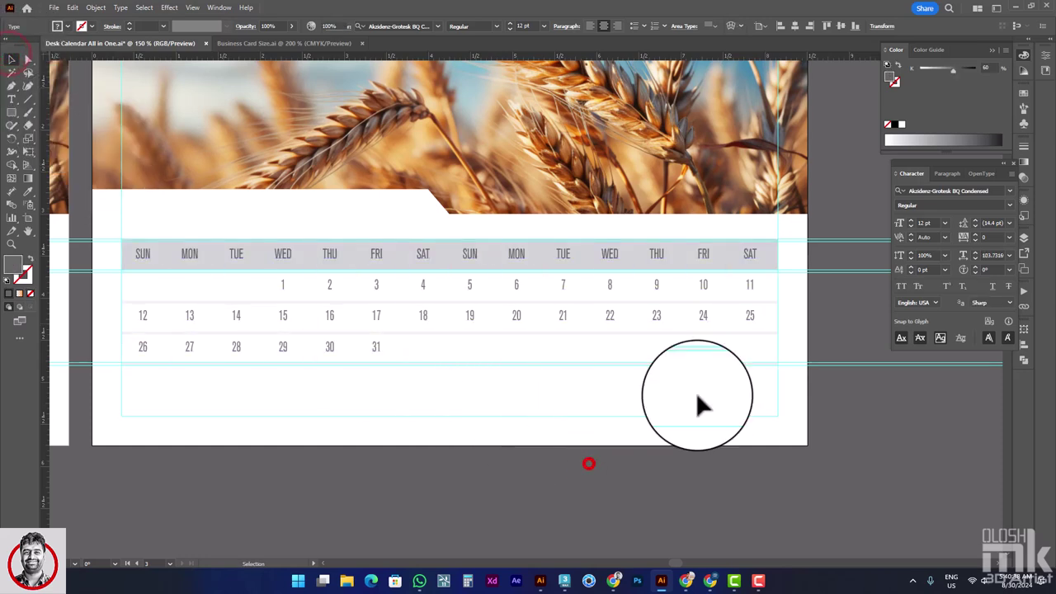
- Fill the weekday header band with 15% grey in Grayscale mode
click(773, 257)
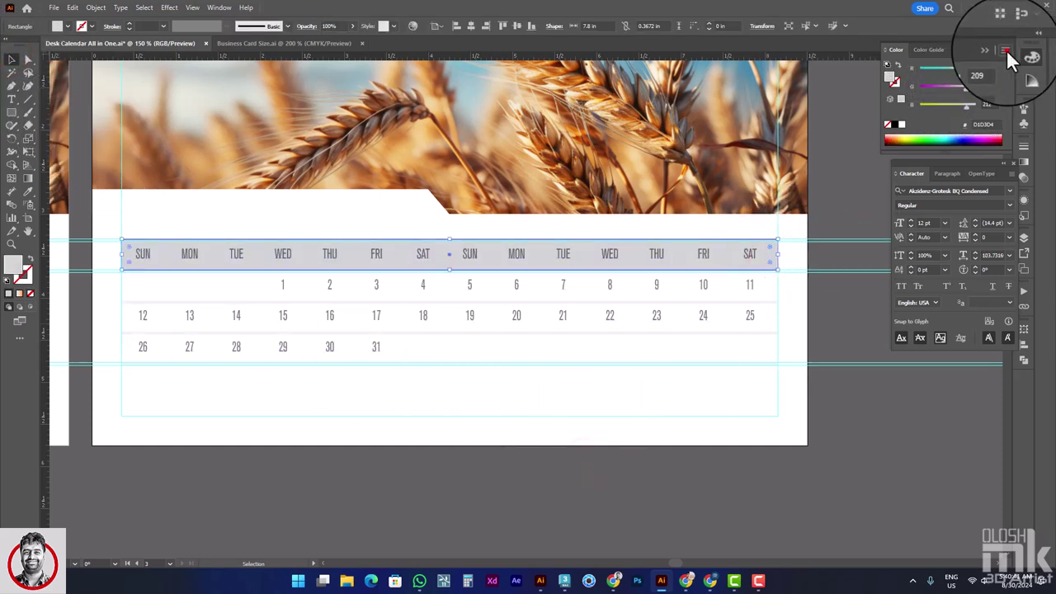
click(1006, 50)
click(979, 68)
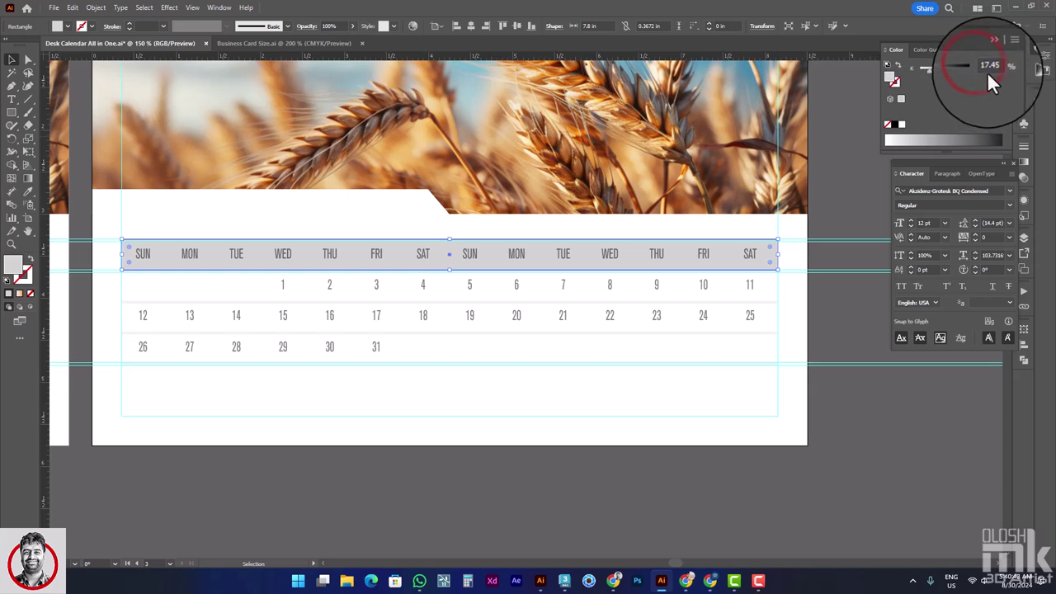
text(15)
key(Return)
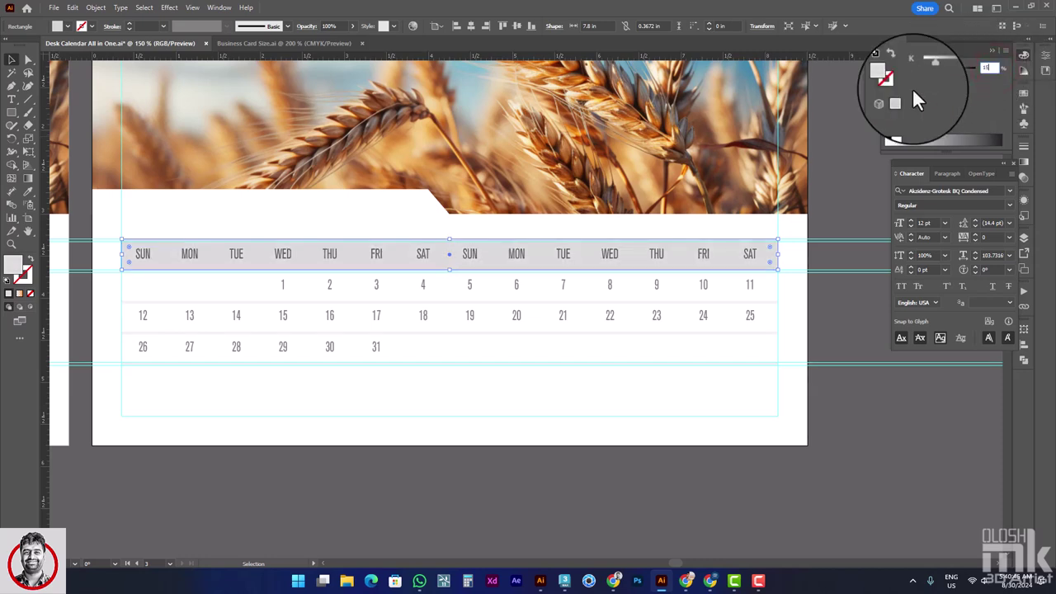
click(652, 497)
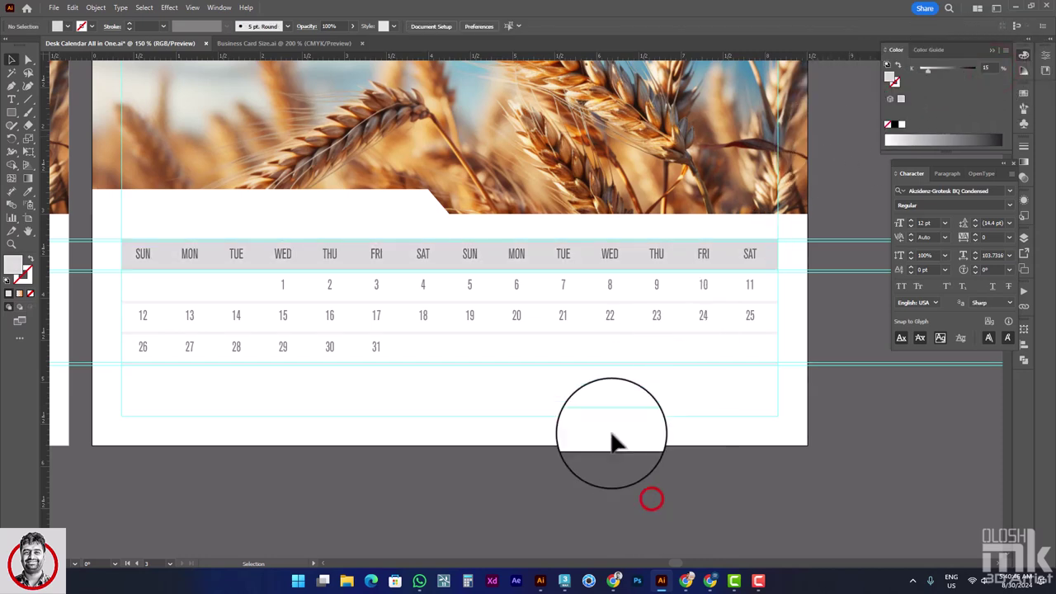
click(175, 269)
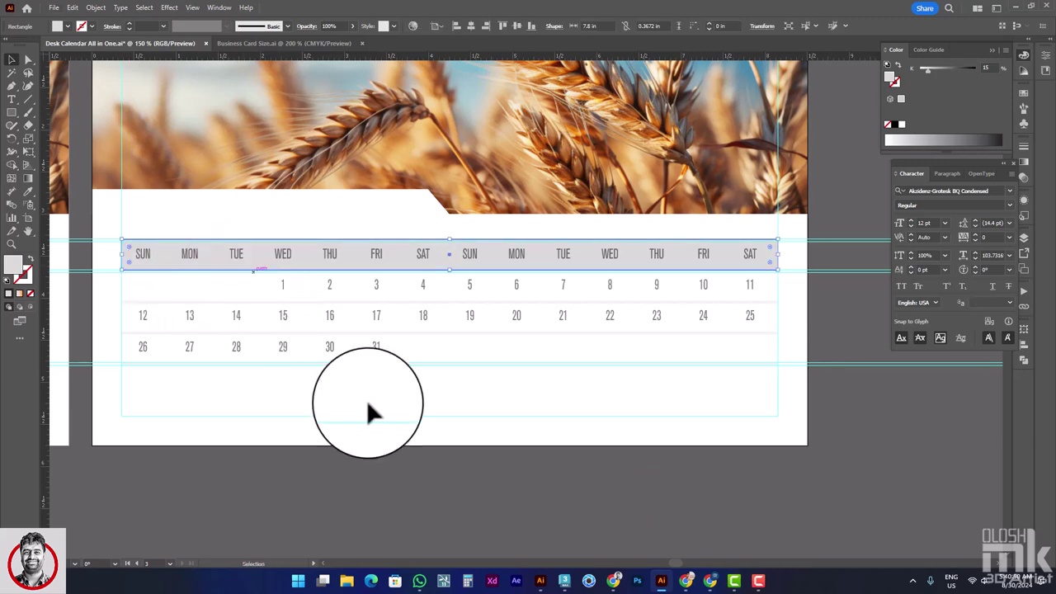
- Drag a vertical ruler guide onto the THU/FRI column boundary
click(492, 581)
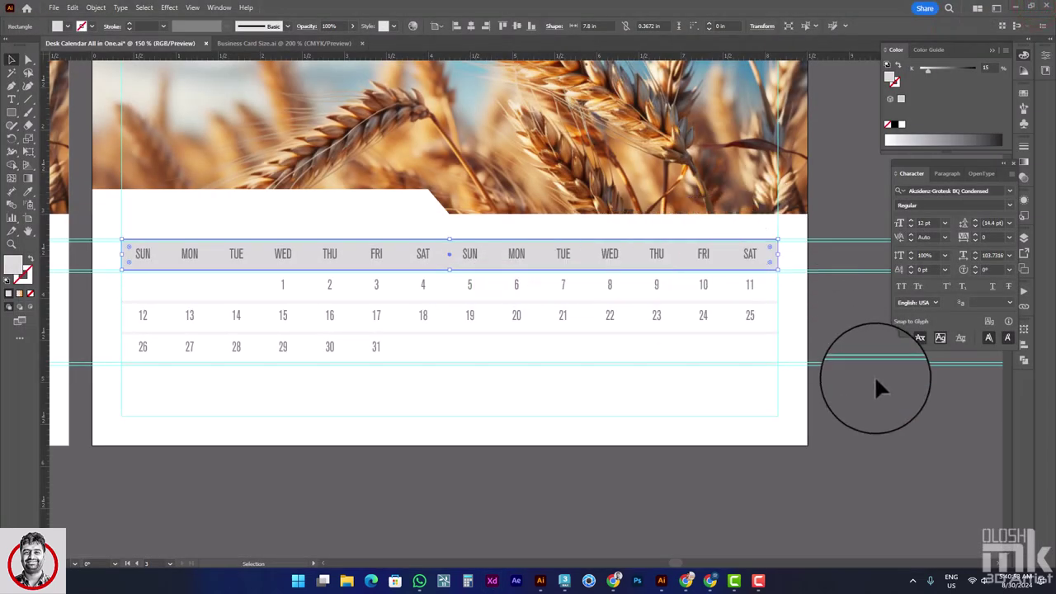
click(849, 323)
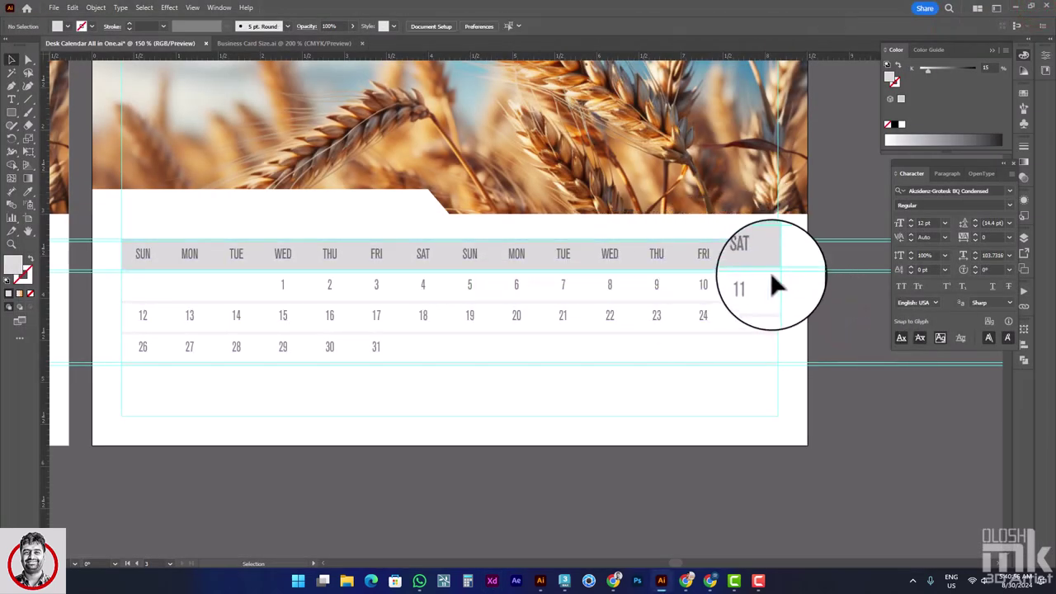
click(749, 283)
scroll(735, 247, up, 1)
scroll(732, 228, up, 1)
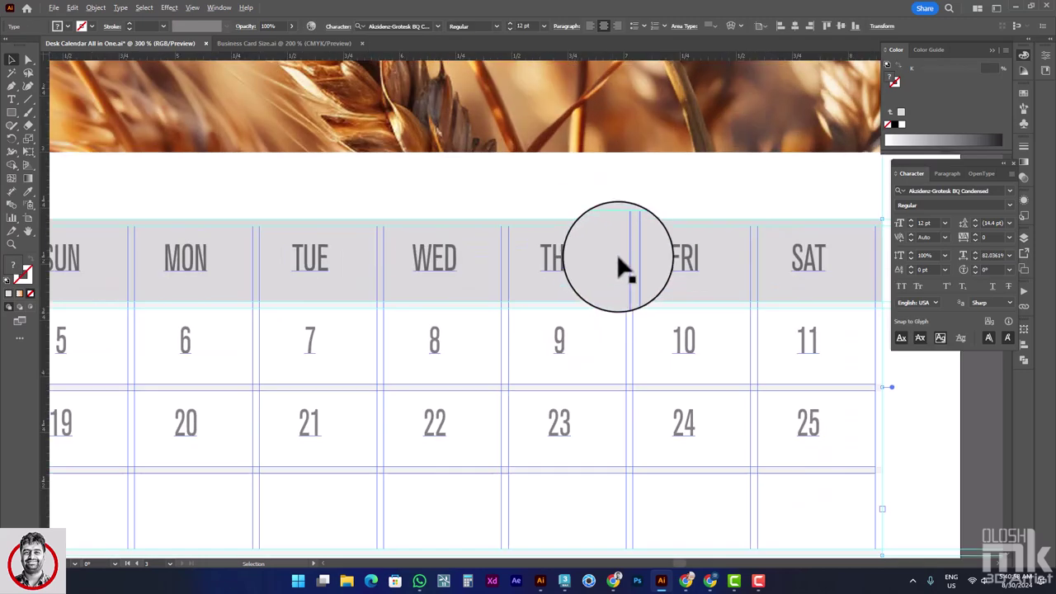
scroll(621, 266, up, 2)
scroll(639, 263, up, 2)
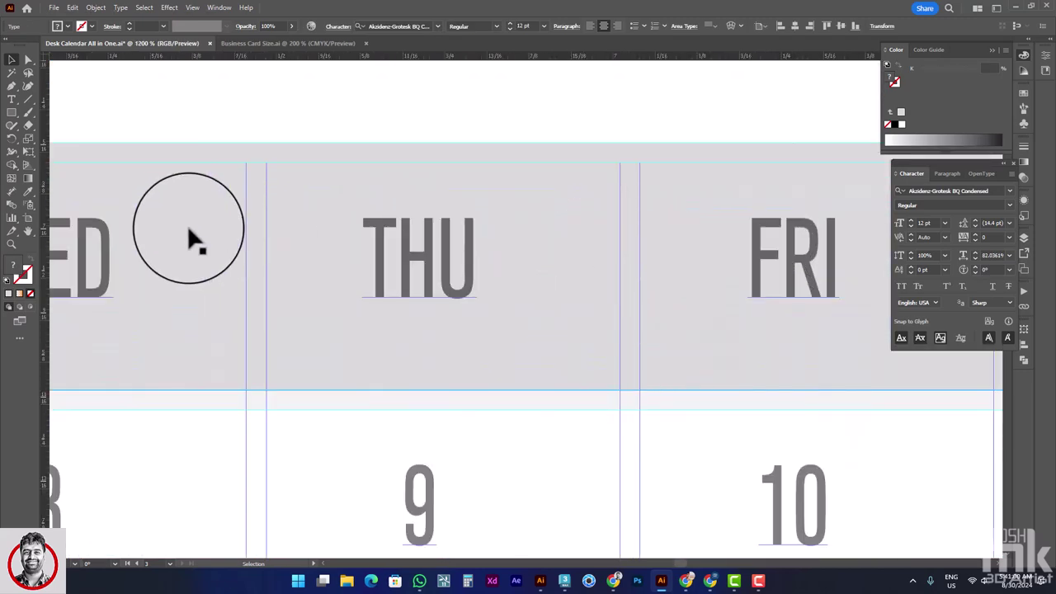
scroll(793, 264, up, 2)
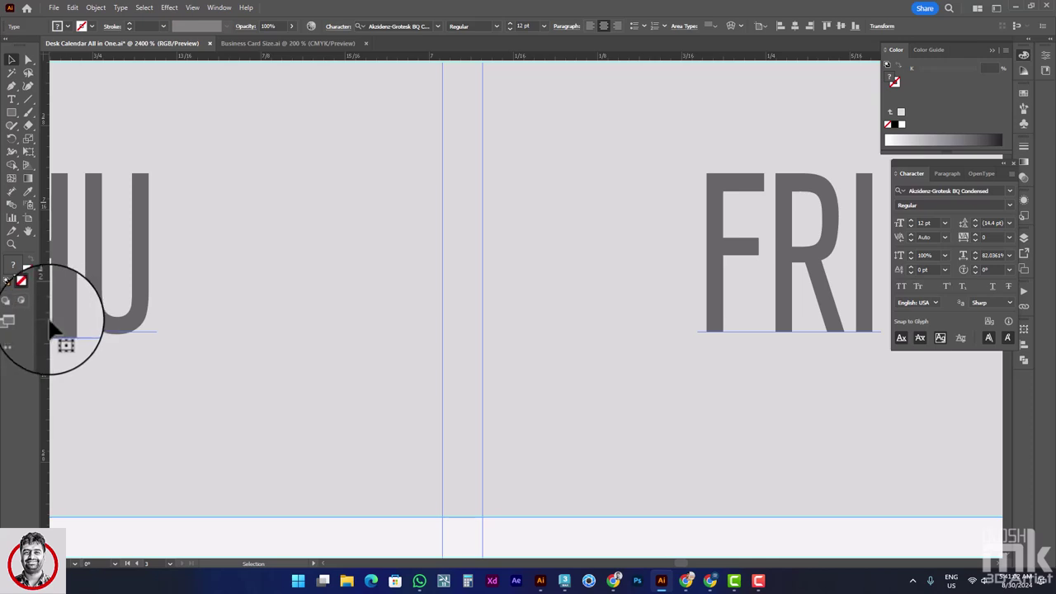
drag(51, 329, 461, 511)
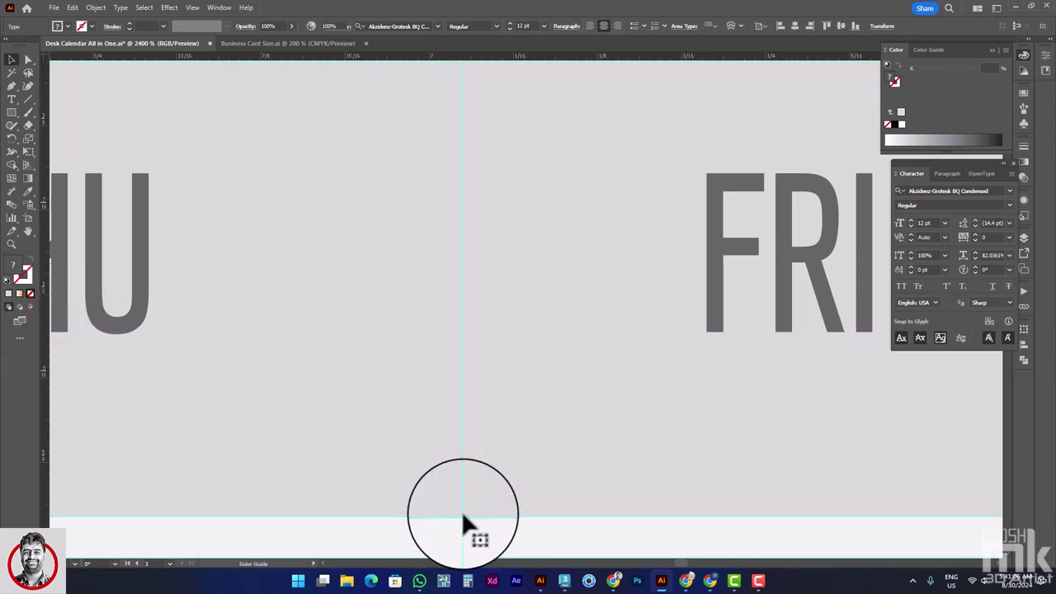
scroll(462, 516, down, 3)
- Add a second vertical guide at the SAT/SUN column boundary
drag(413, 420, 859, 304)
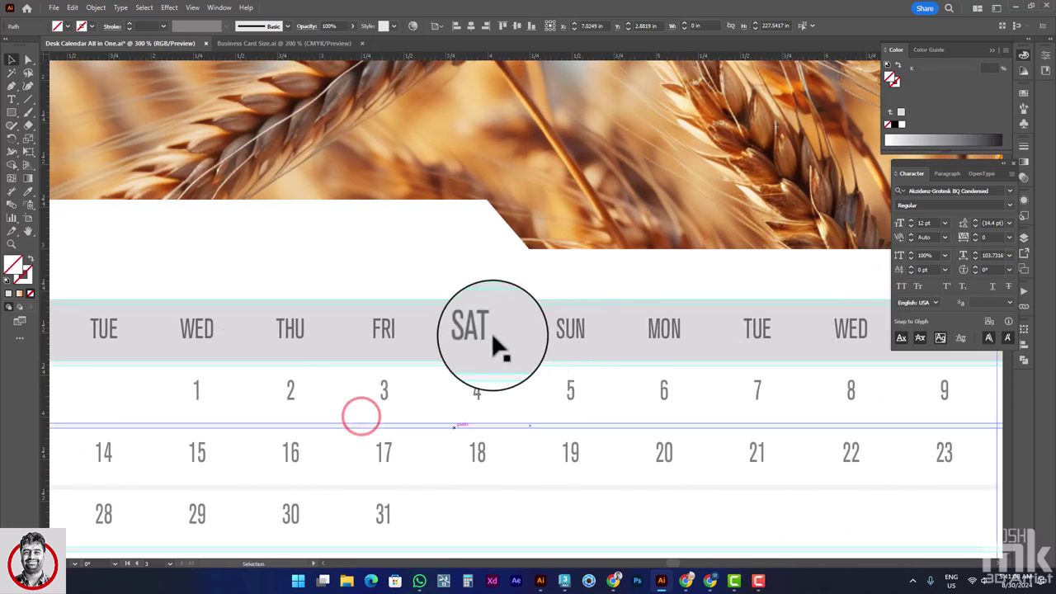
click(466, 334)
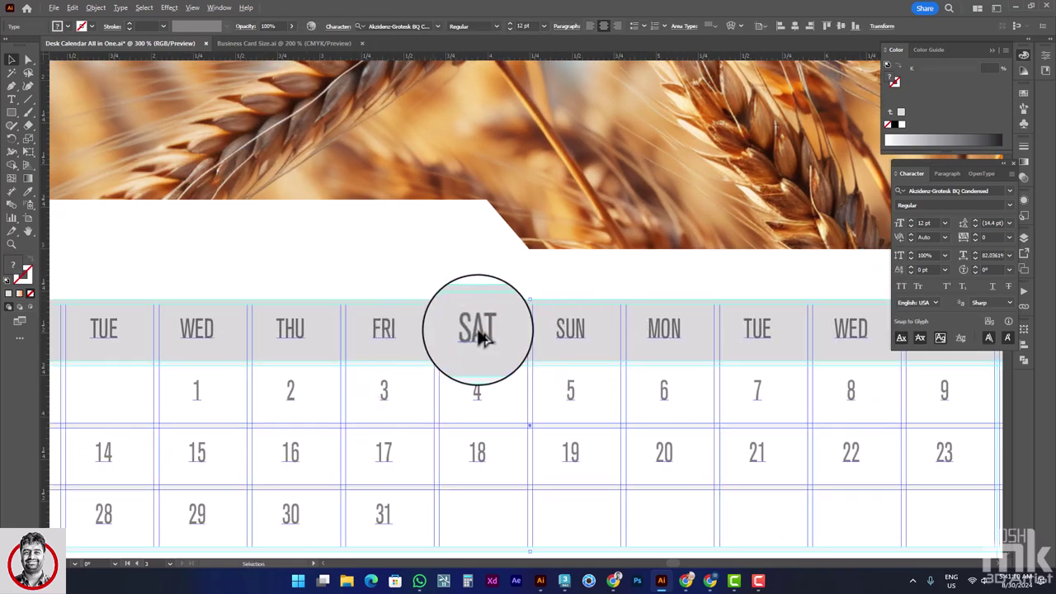
scroll(524, 341, up, 3)
scroll(558, 246, up, 2)
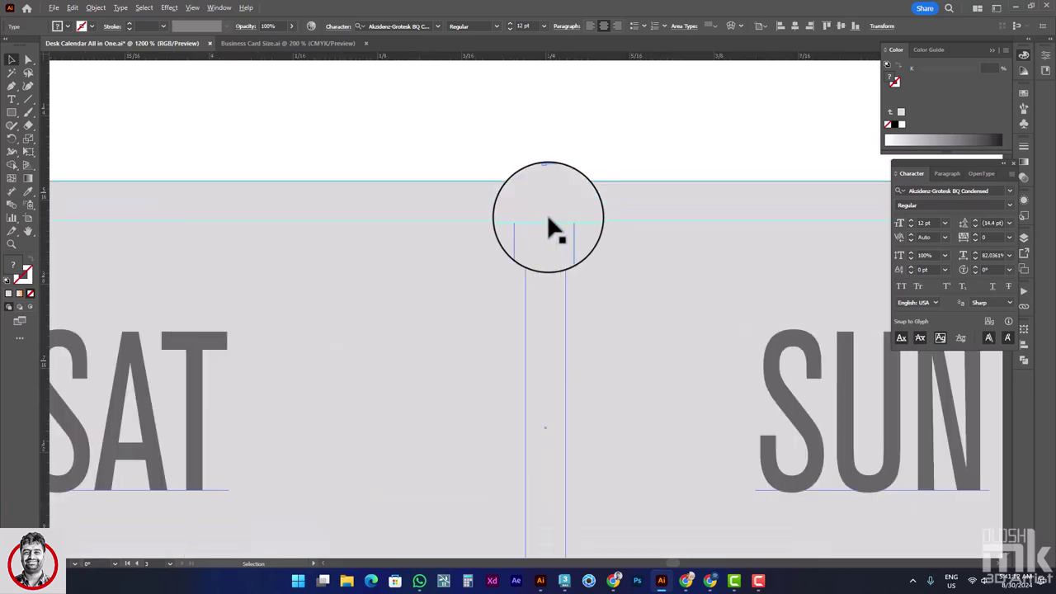
scroll(462, 214, up, 3)
drag(46, 178, 545, 163)
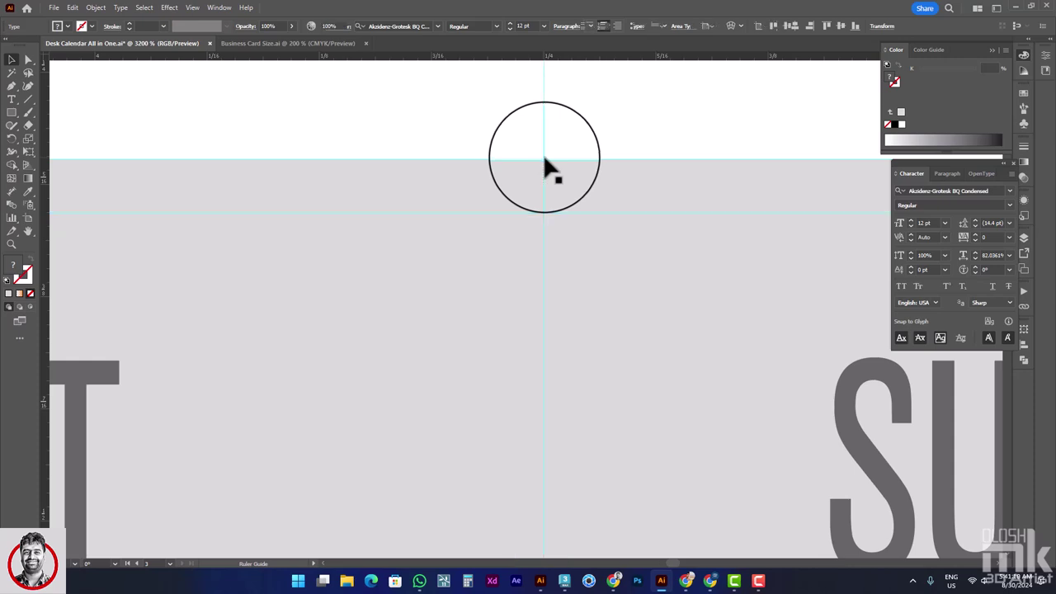
scroll(545, 163, down, 6)
drag(343, 230, 441, 264)
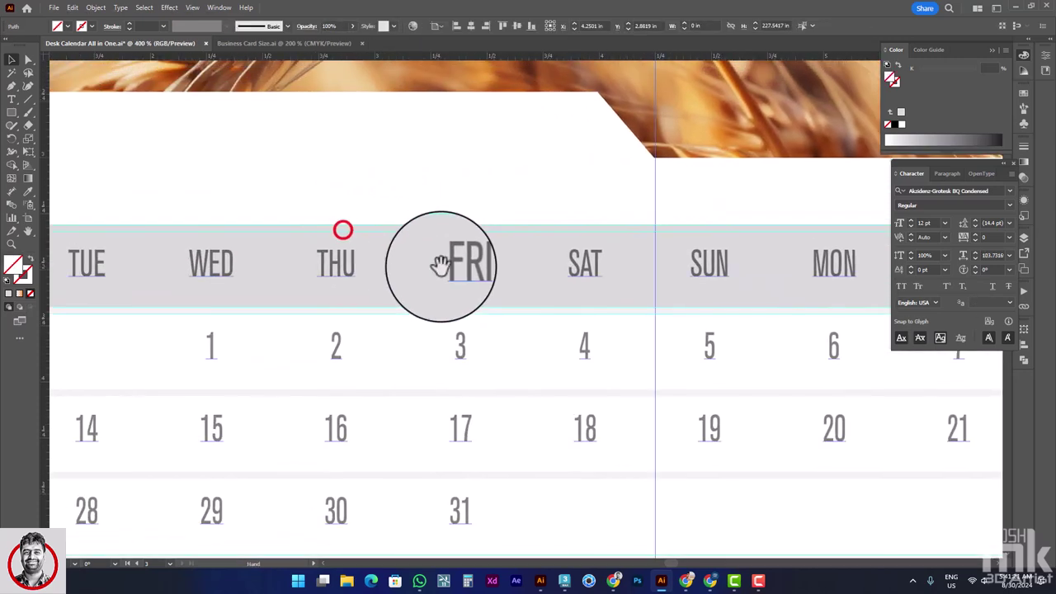
scroll(394, 264, up, 3)
scroll(454, 247, up, 1)
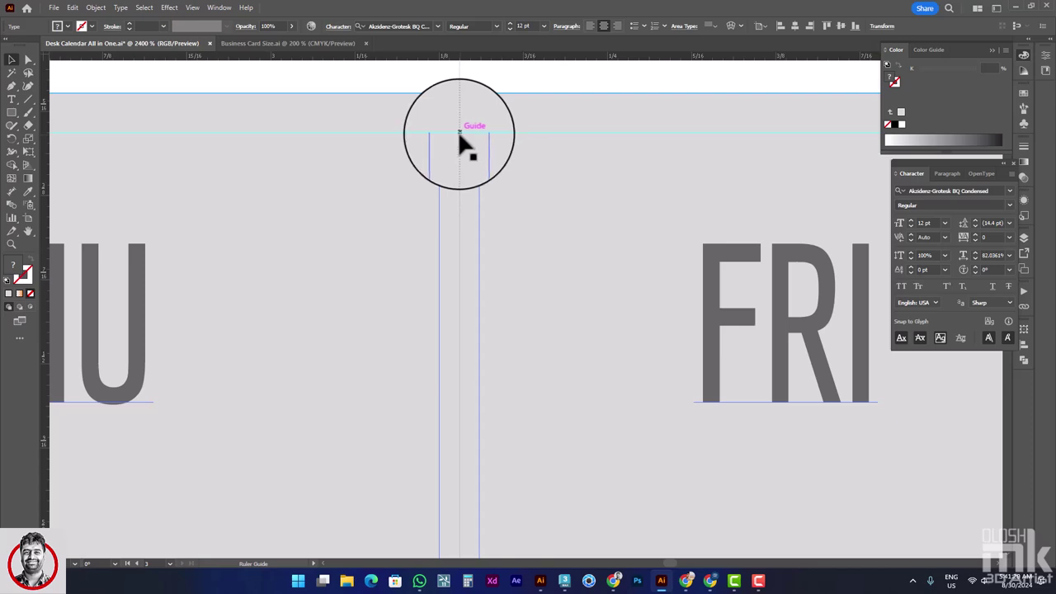
scroll(462, 145, down, 3)
scroll(453, 160, down, 2)
drag(555, 190, 398, 231)
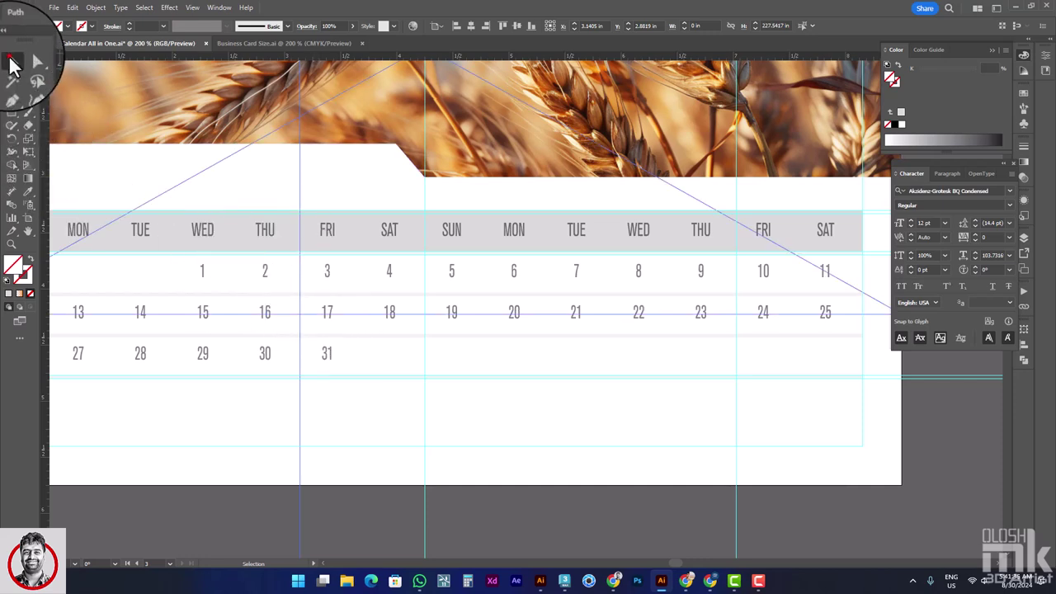
- Resize the header rectangle to cover FRI–SAT and fill it orange
click(323, 240)
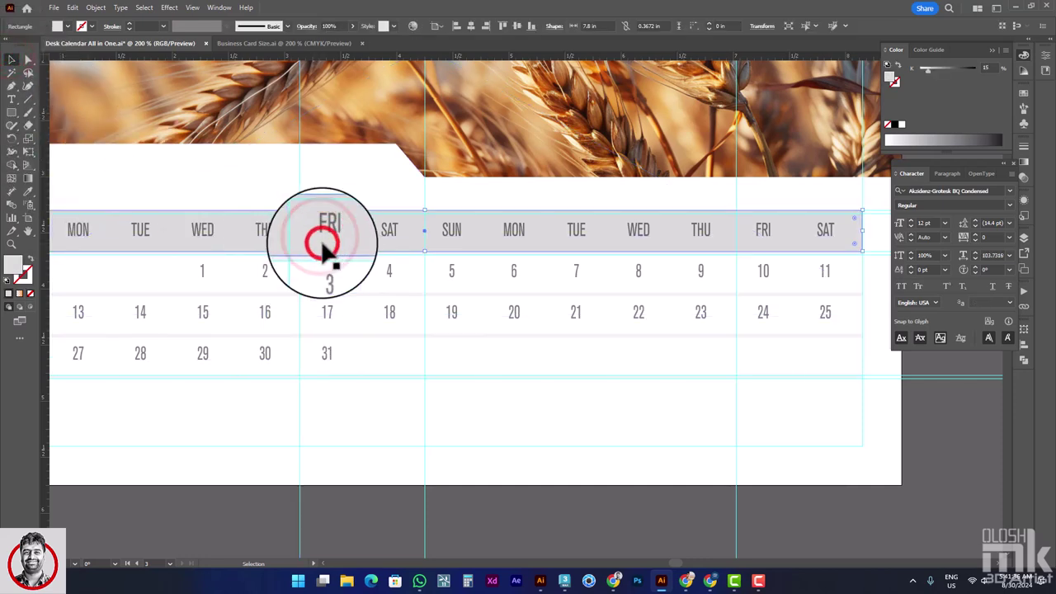
click(332, 269)
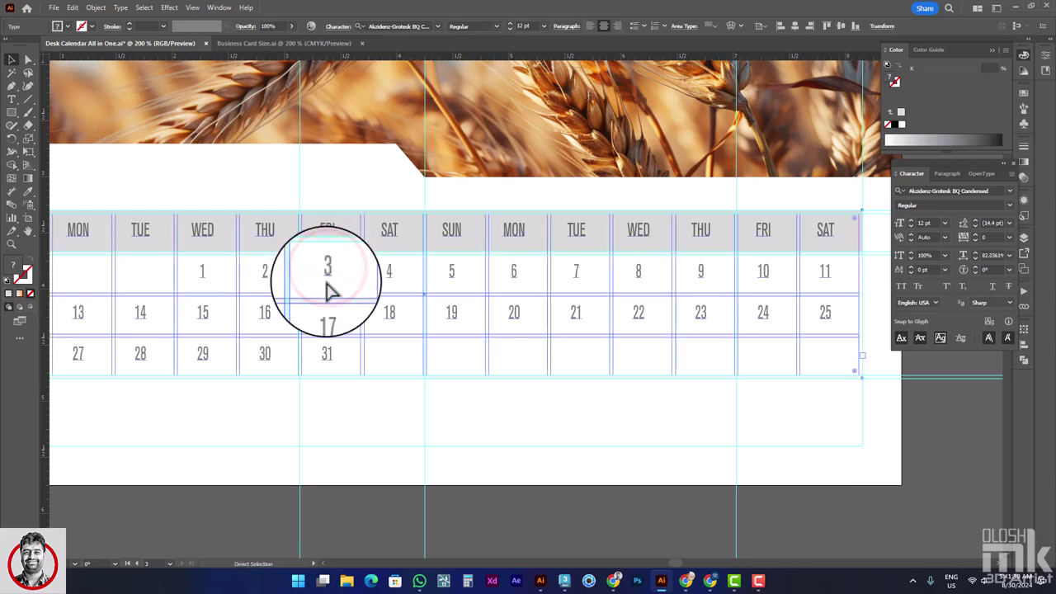
click(342, 246)
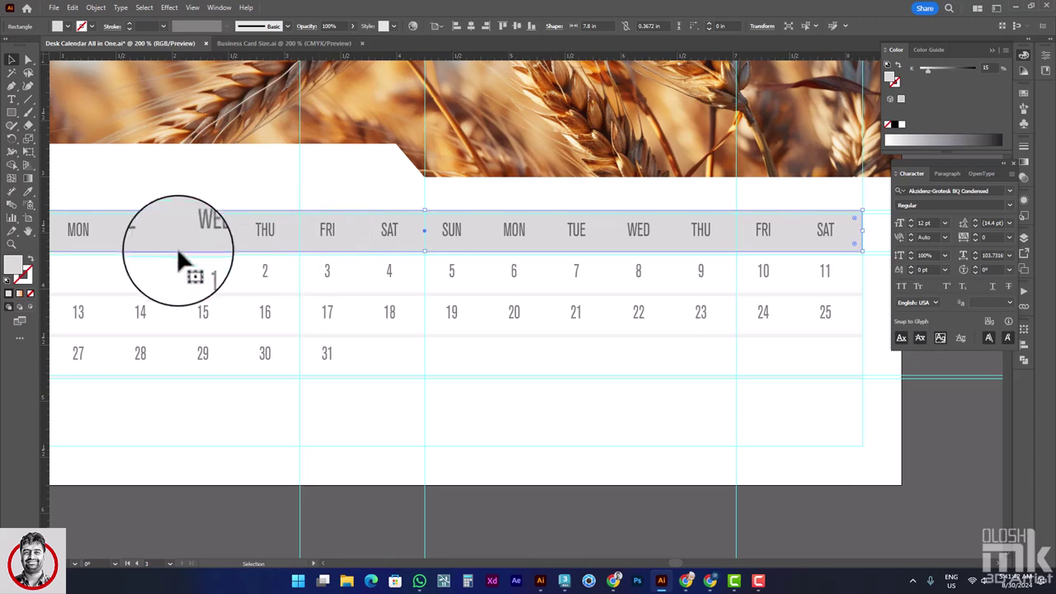
drag(177, 250, 350, 266)
drag(161, 256, 466, 256)
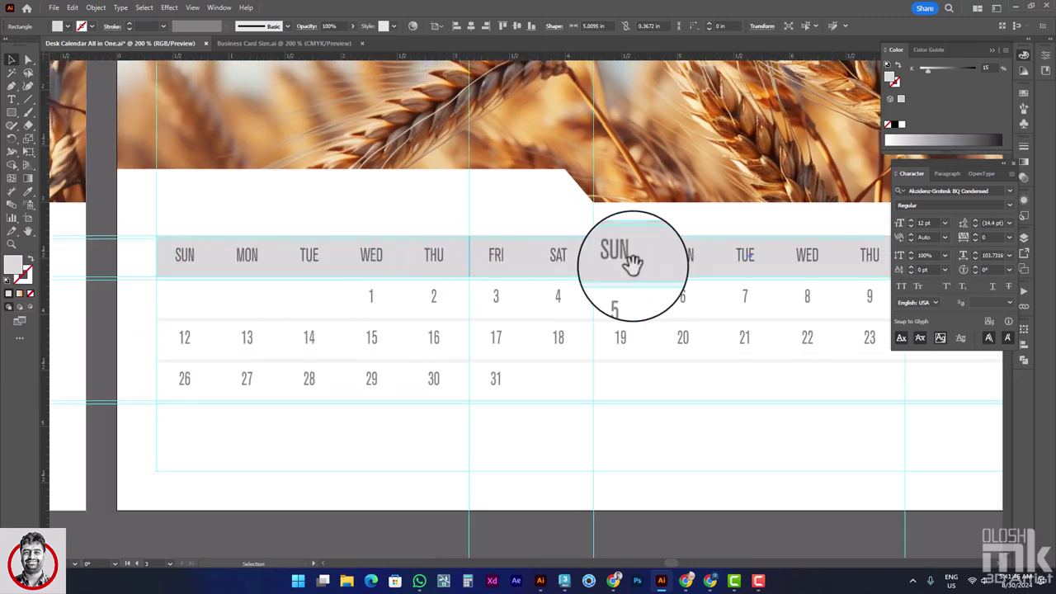
drag(652, 254, 355, 273)
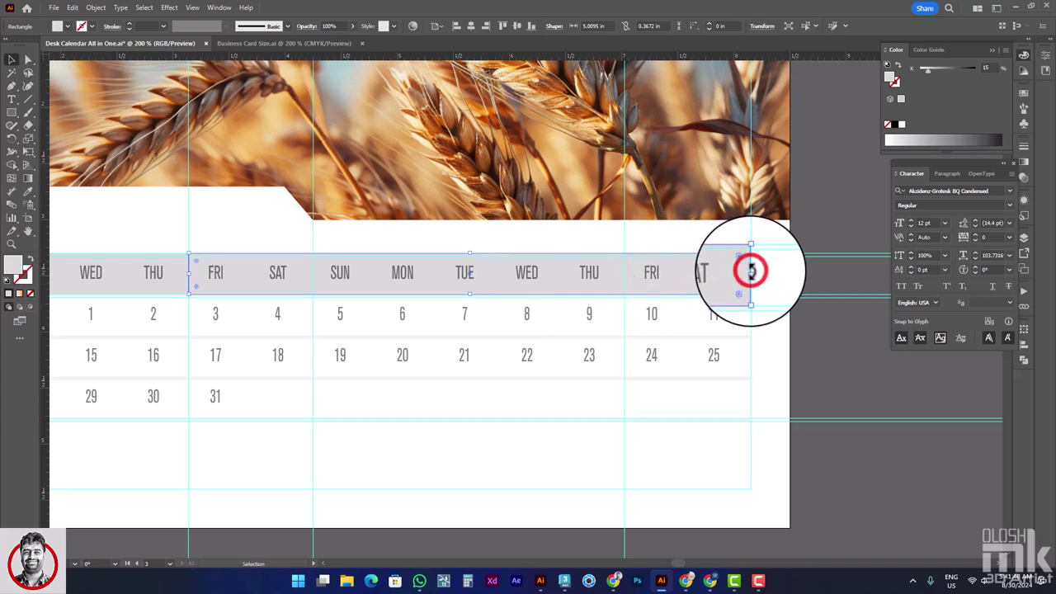
drag(750, 272, 316, 275)
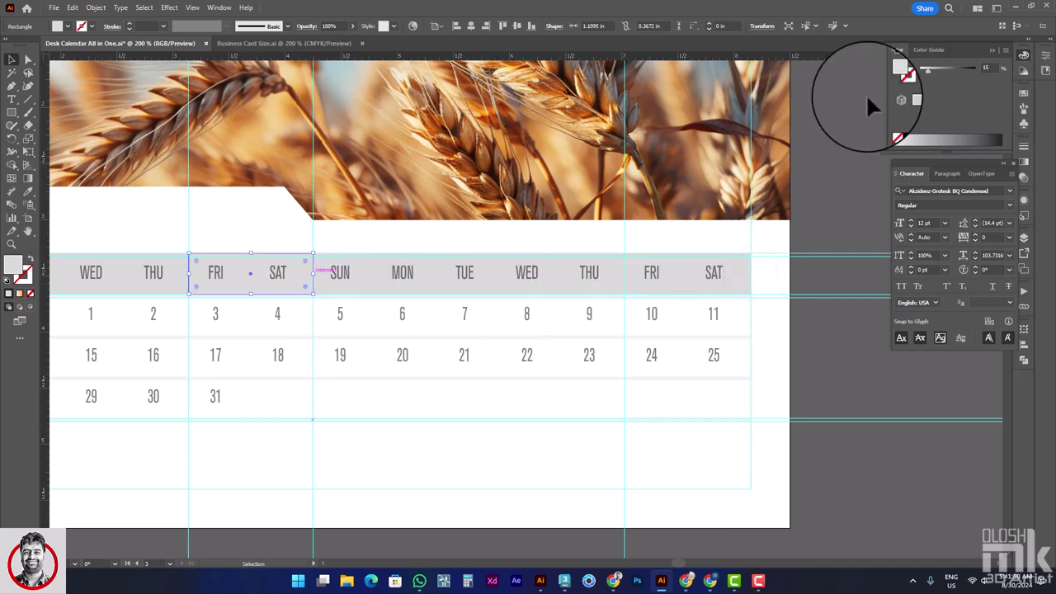
click(1023, 93)
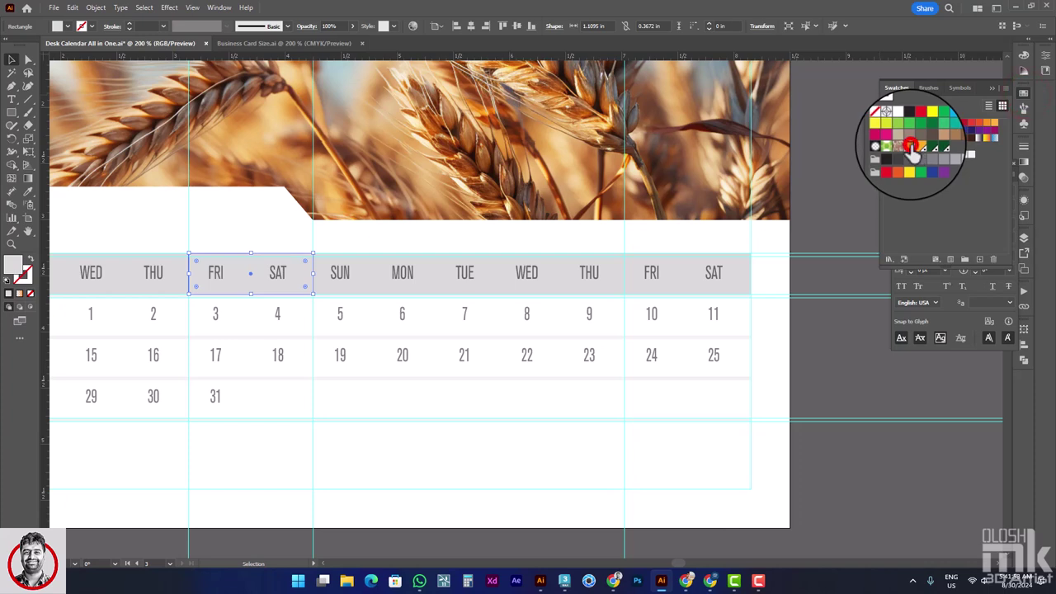
click(909, 145)
- Copy the orange block onto the second FRI–SAT pair, snapping its edges to the guide
mouse_move(245, 291)
mouse_down()
mouse_move(677, 289)
mouse_move(708, 276)
mouse_up()
scroll(707, 276, up, 3)
scroll(797, 271, up, 2)
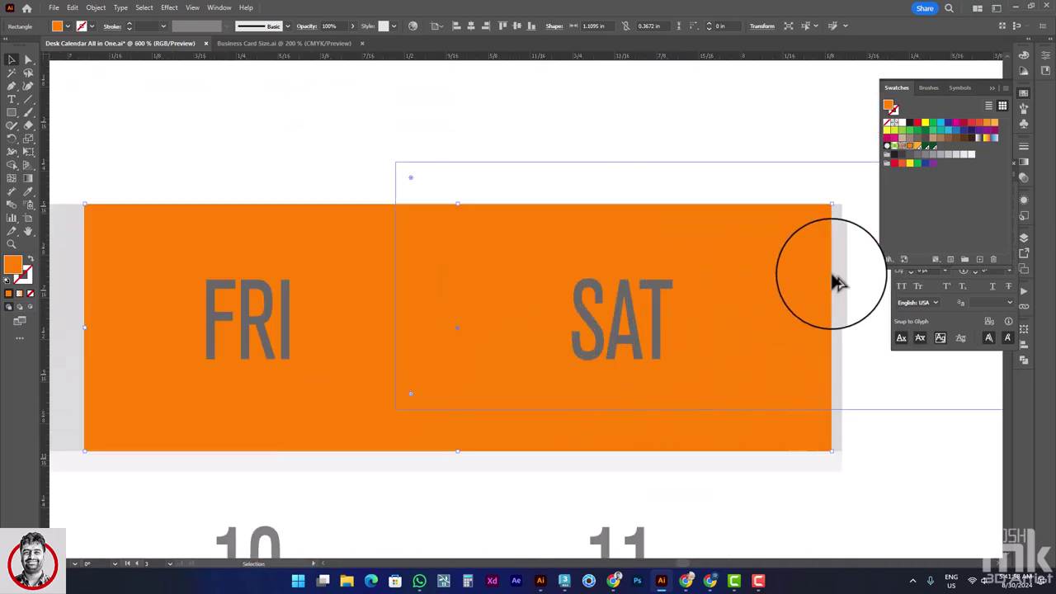
drag(816, 284, 826, 283)
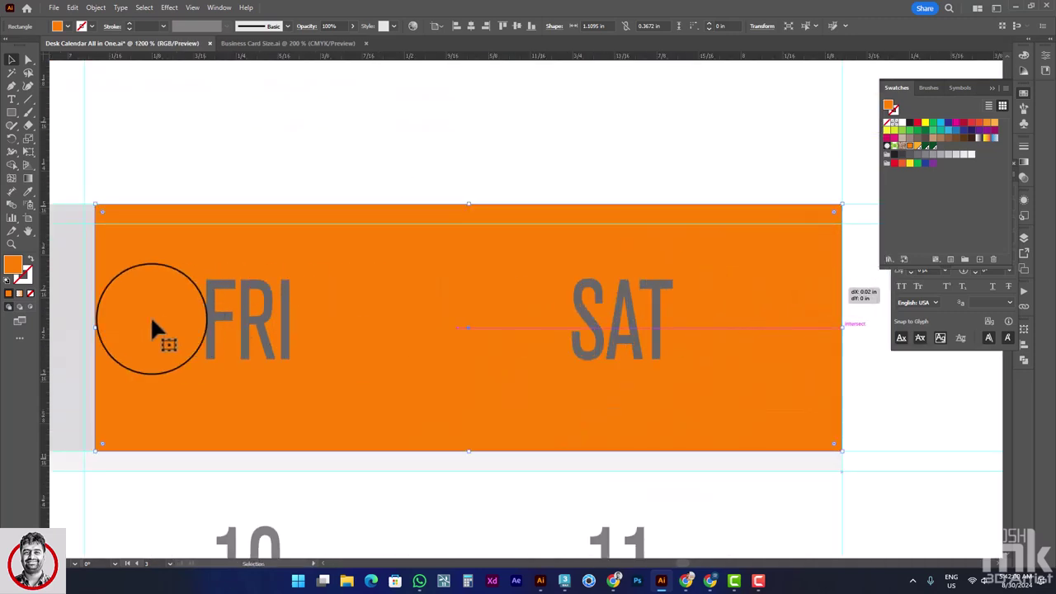
mouse_move(122, 313)
mouse_down()
mouse_move(320, 314)
mouse_move(283, 328)
mouse_up()
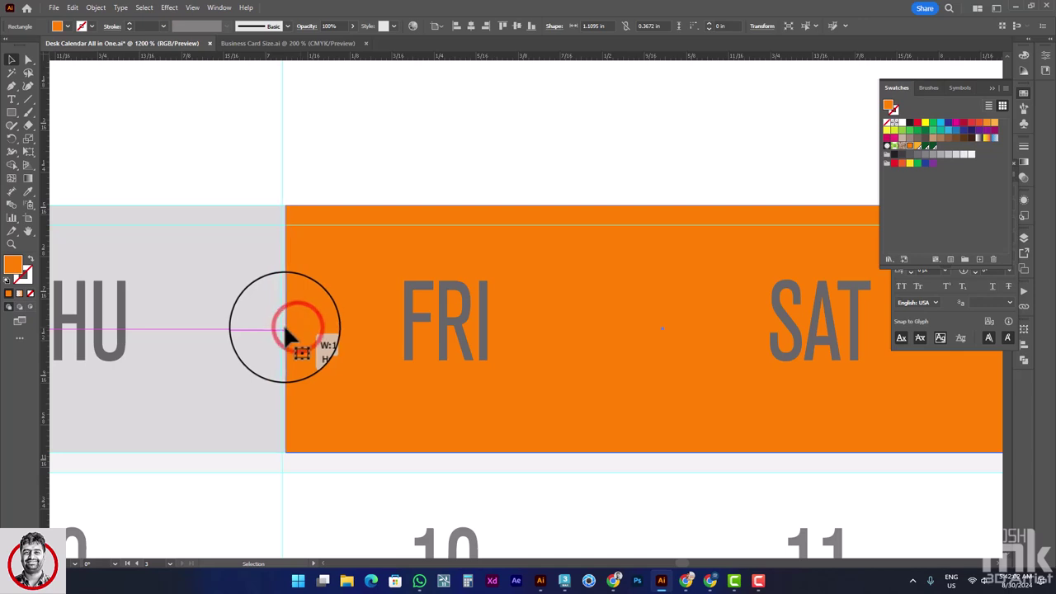
scroll(286, 323, down, 4)
scroll(313, 314, up, 2)
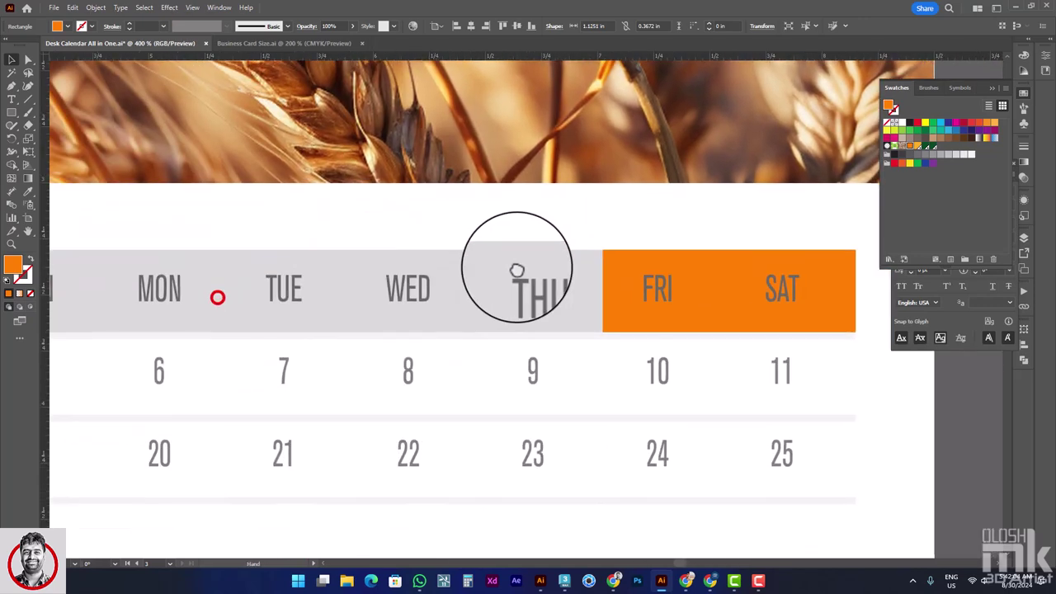
- Turn both FRI and SAT label pairs white
click(12, 102)
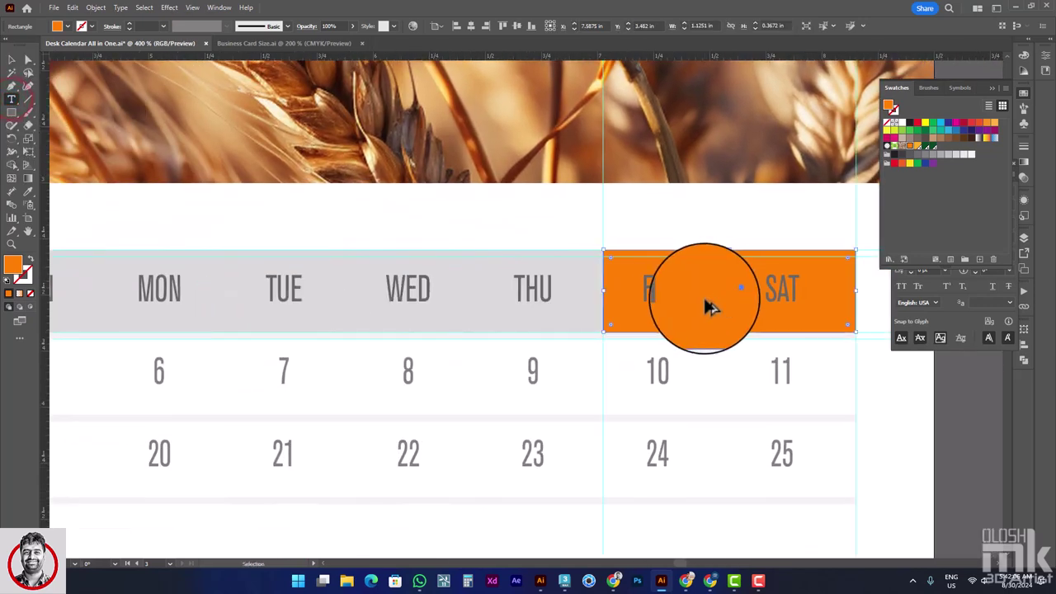
click(660, 297)
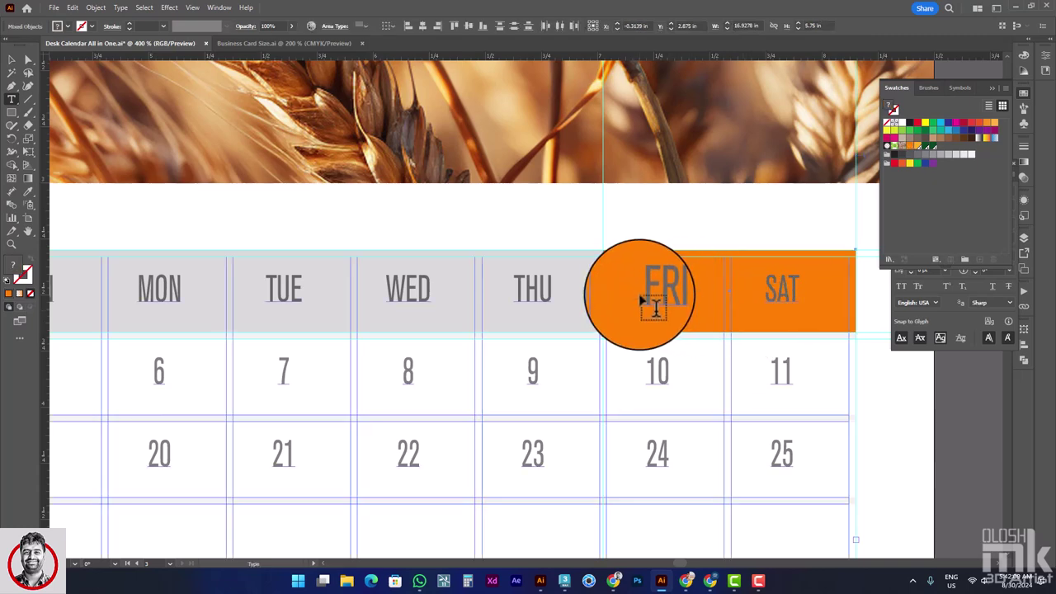
drag(647, 295, 891, 283)
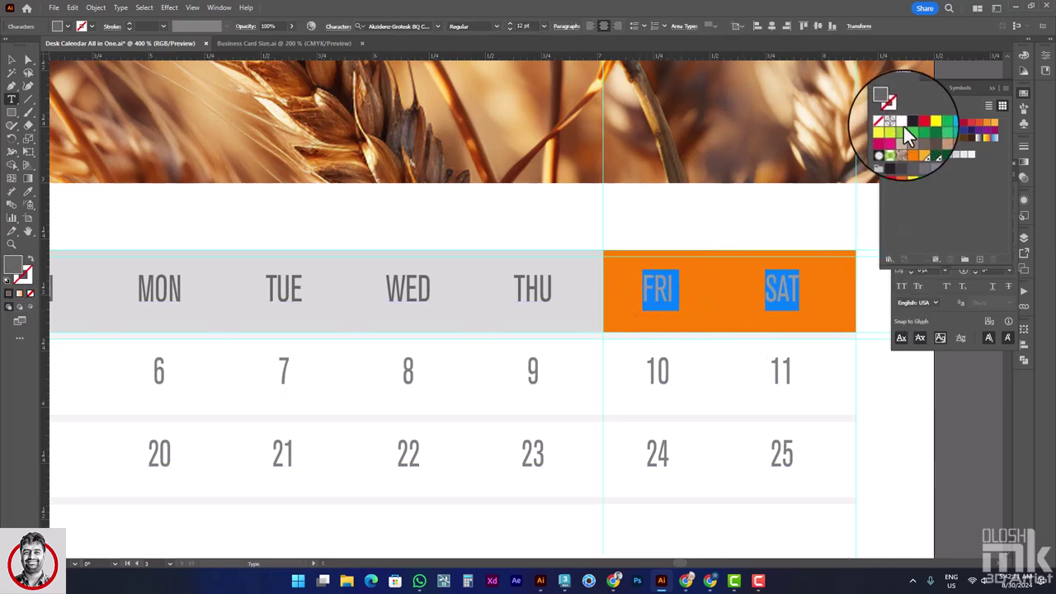
key(ctrl+minus)
key(ctrl+minus)
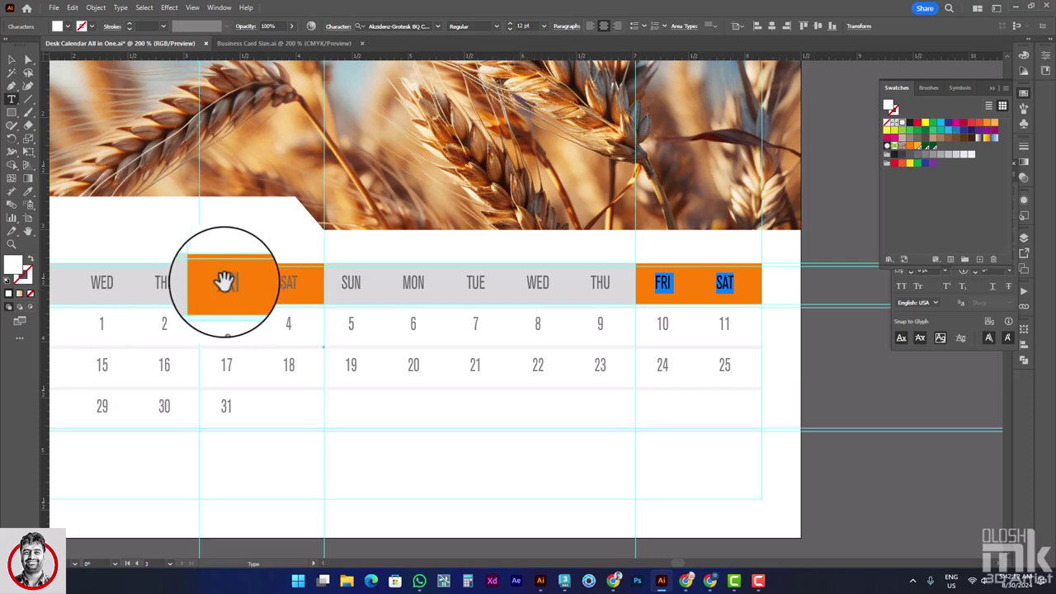
drag(224, 282, 341, 278)
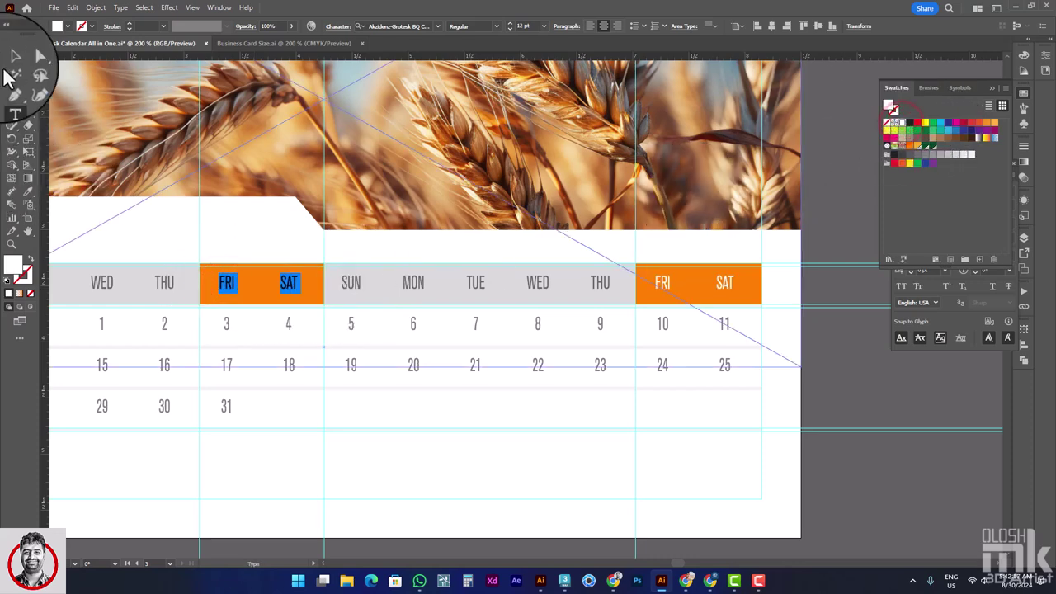
click(12, 59)
click(833, 355)
- Copy the JANUARY/01 heading text from inside the first calendar's header group
key(ctrl+minus)
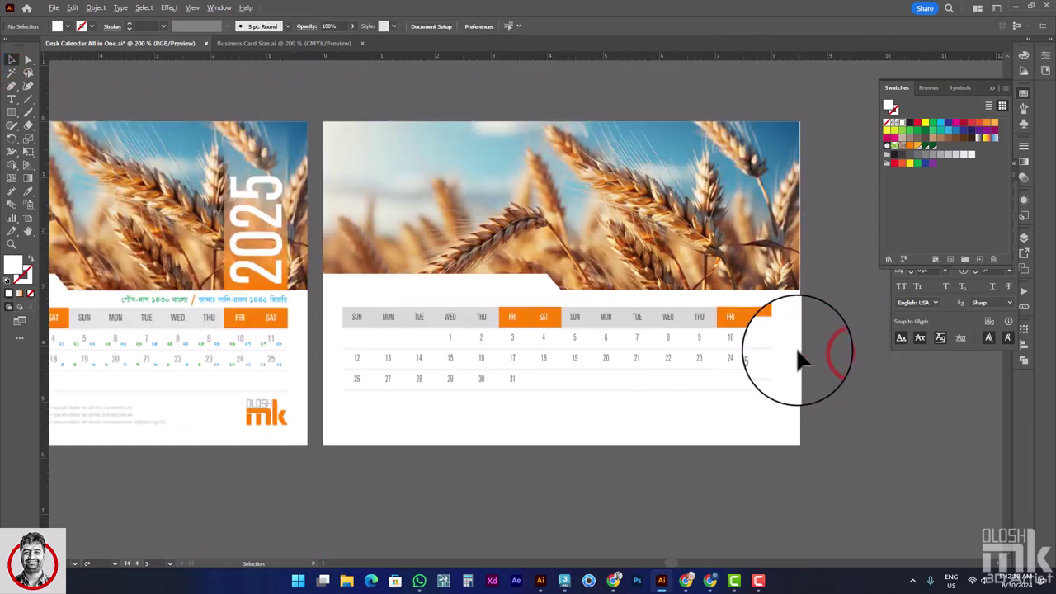
drag(797, 359, 754, 353)
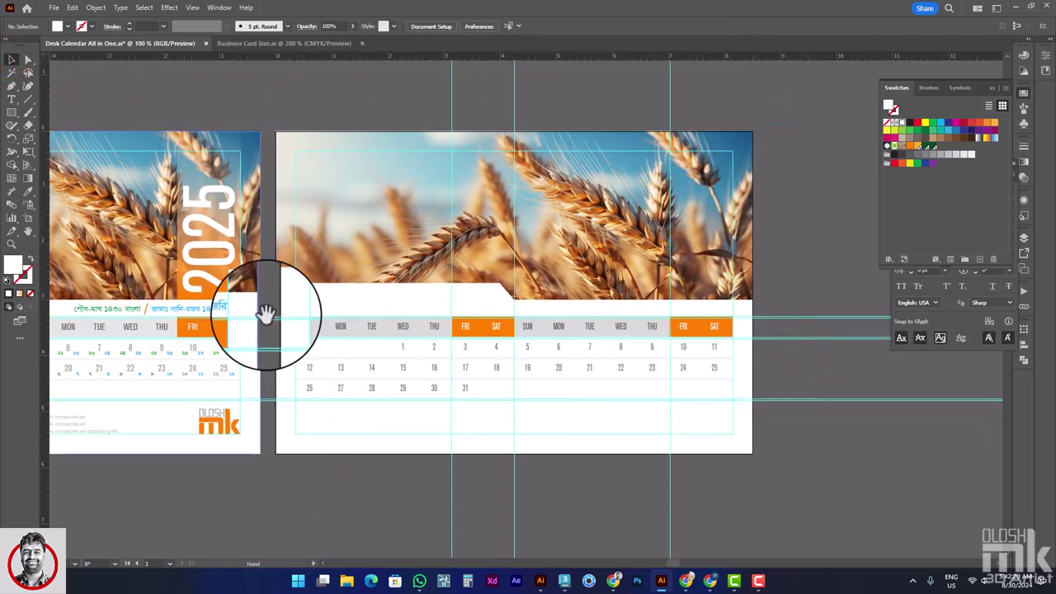
drag(266, 314, 347, 332)
scroll(188, 330, up, 2)
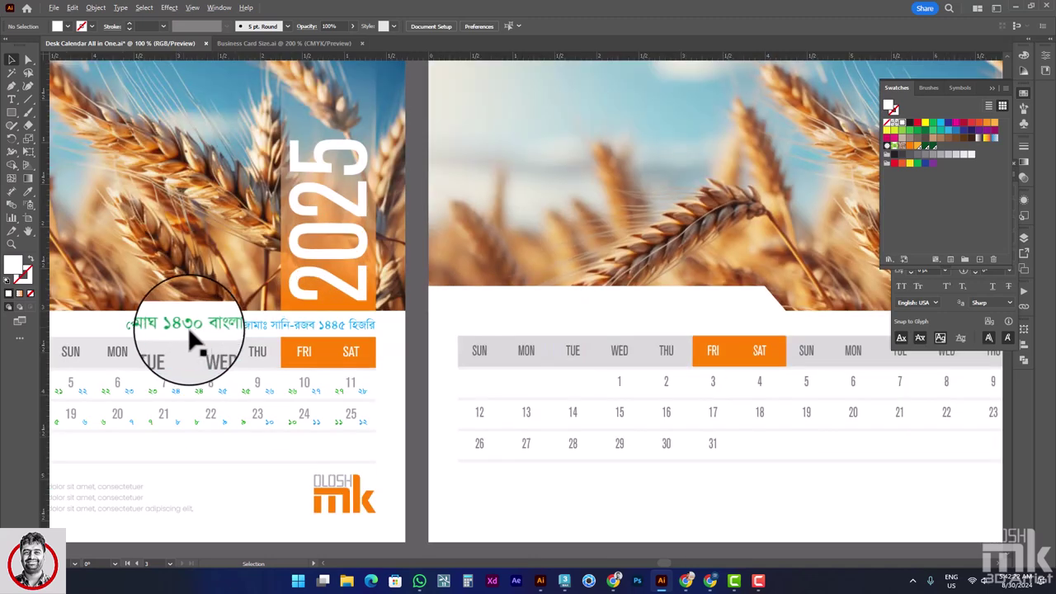
drag(176, 306, 507, 279)
click(243, 257)
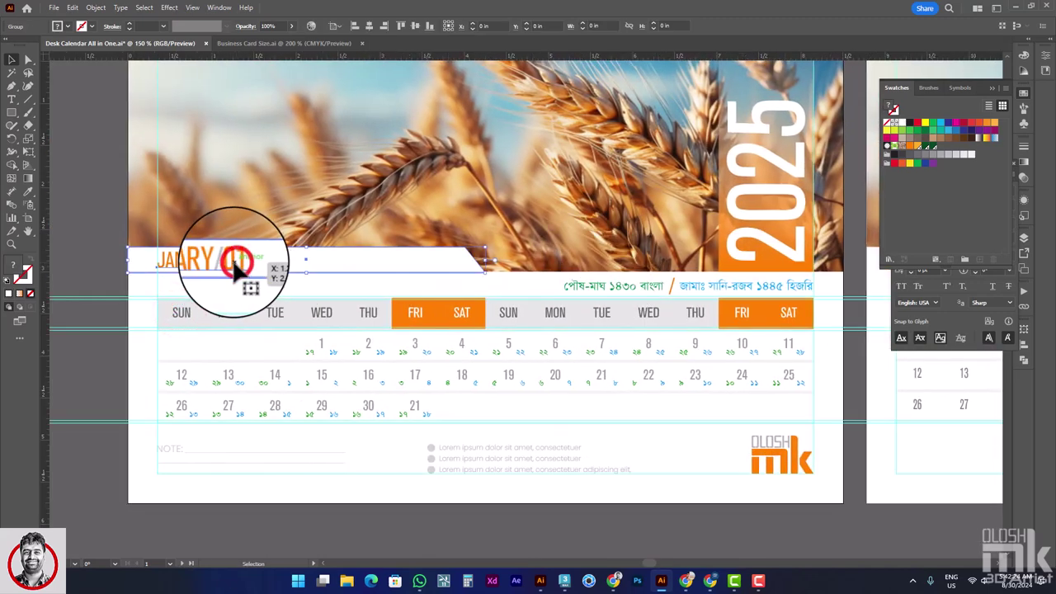
double_click(231, 262)
click(232, 263)
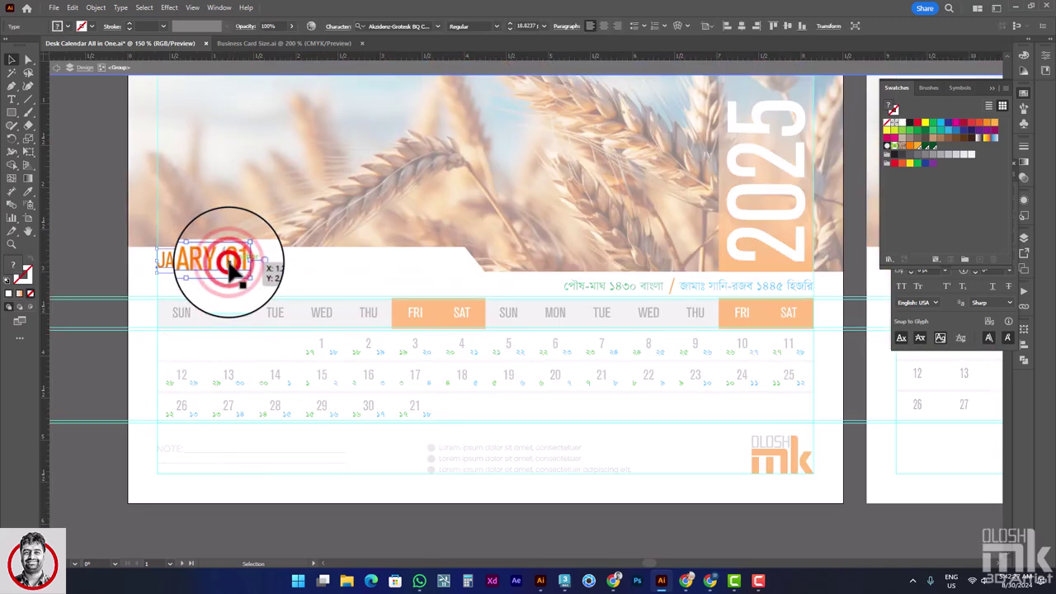
double_click(97, 375)
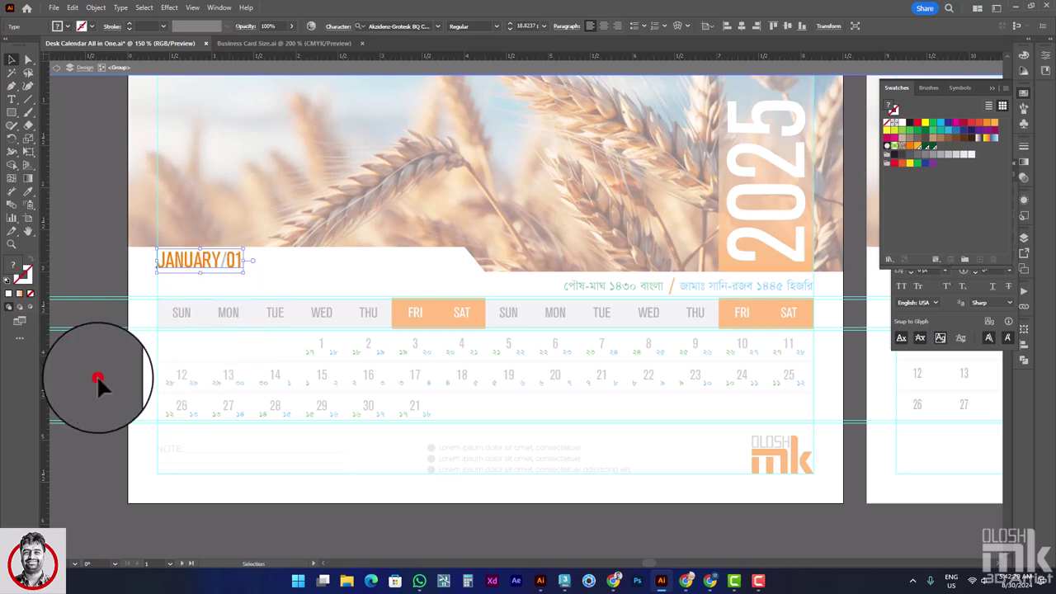
- Paste the JANUARY/01 heading onto the second artboard's white header band
drag(687, 345, 679, 334)
click(415, 295)
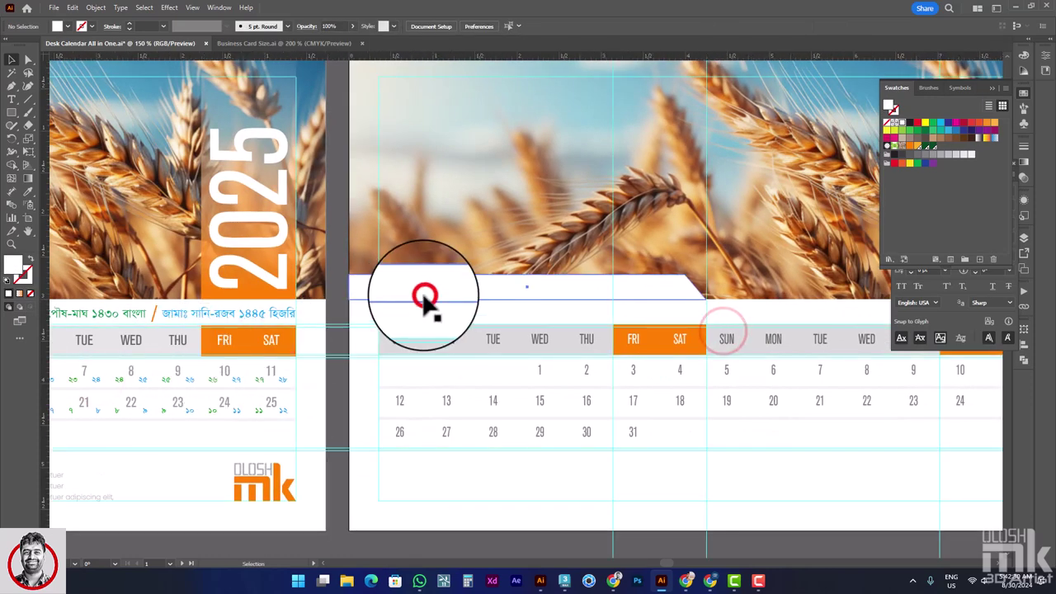
key(v)
click(417, 288)
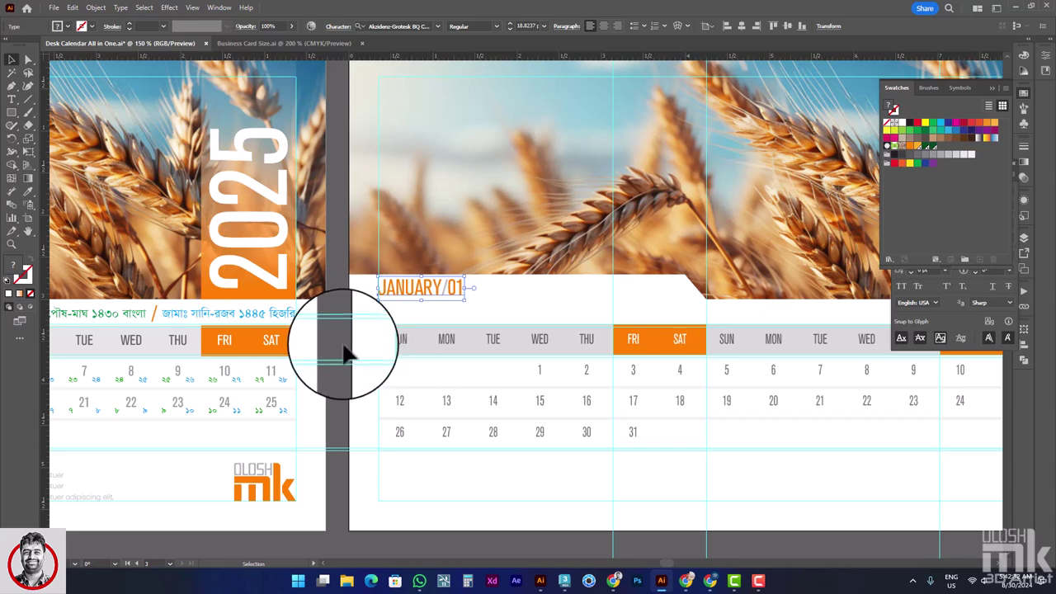
click(267, 313)
drag(224, 327, 324, 331)
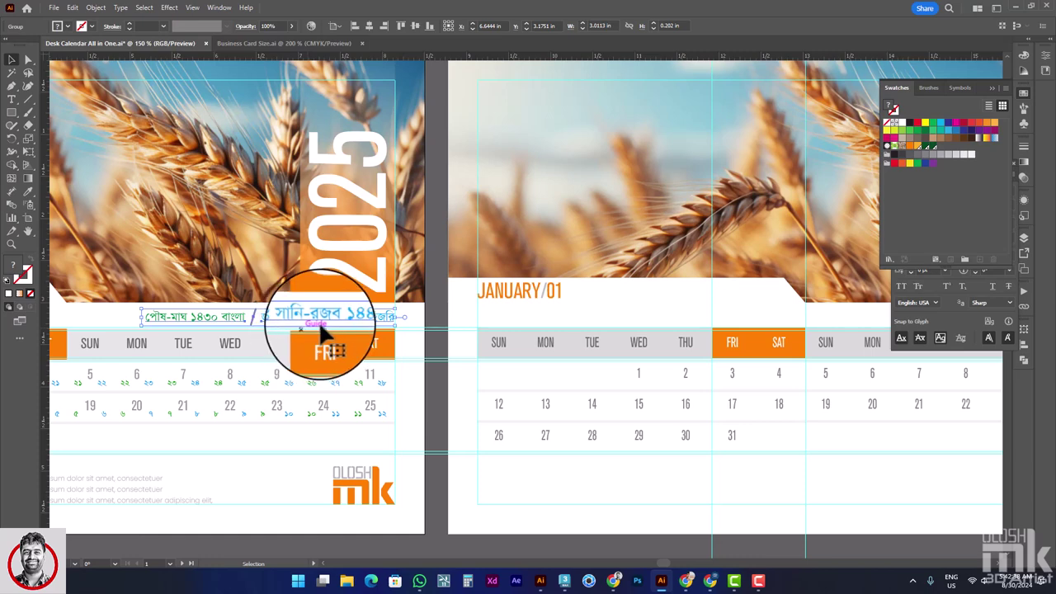
- Copy the Bengali/Hijri date line to the right end of the second artboard's white band
drag(320, 326, 326, 329)
key(ctrl+minus)
key(ctrl+minus)
click(619, 318)
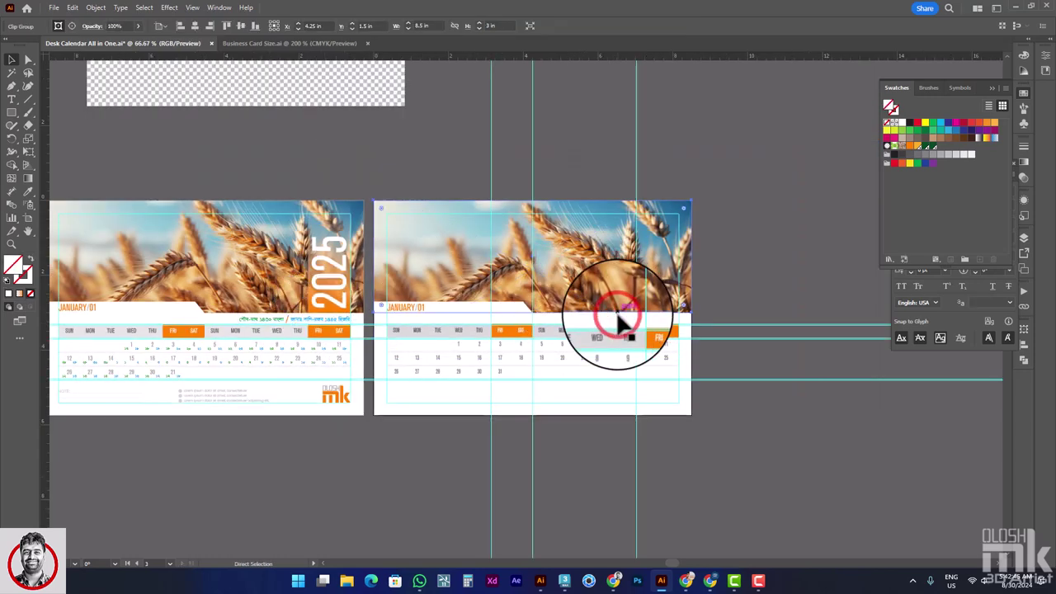
key(ctrl+plus)
key(ctrl+plus)
key(ctrl+plus)
click(789, 309)
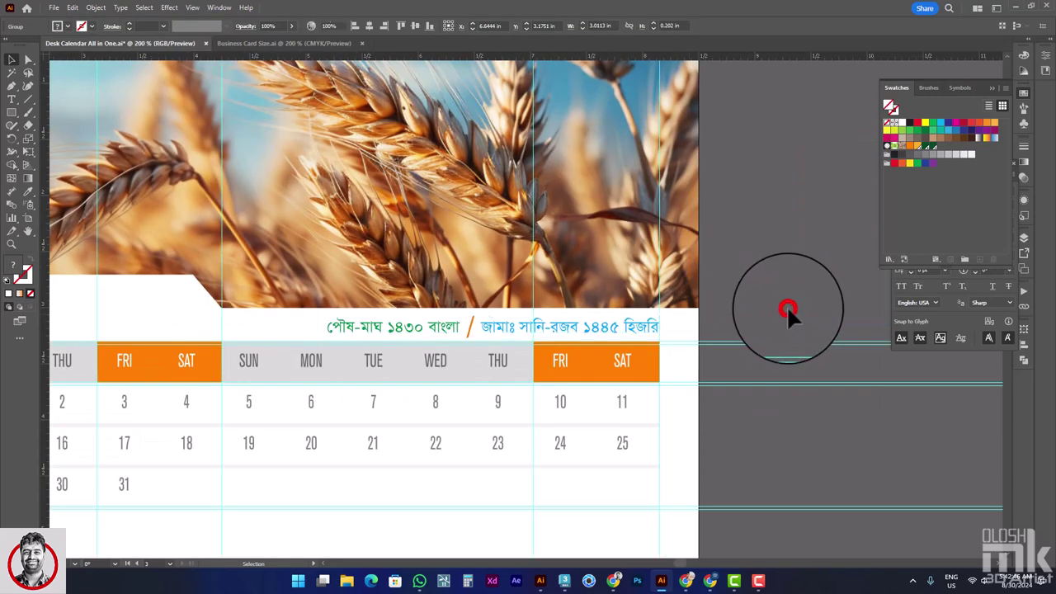
scroll(401, 351, up, 1)
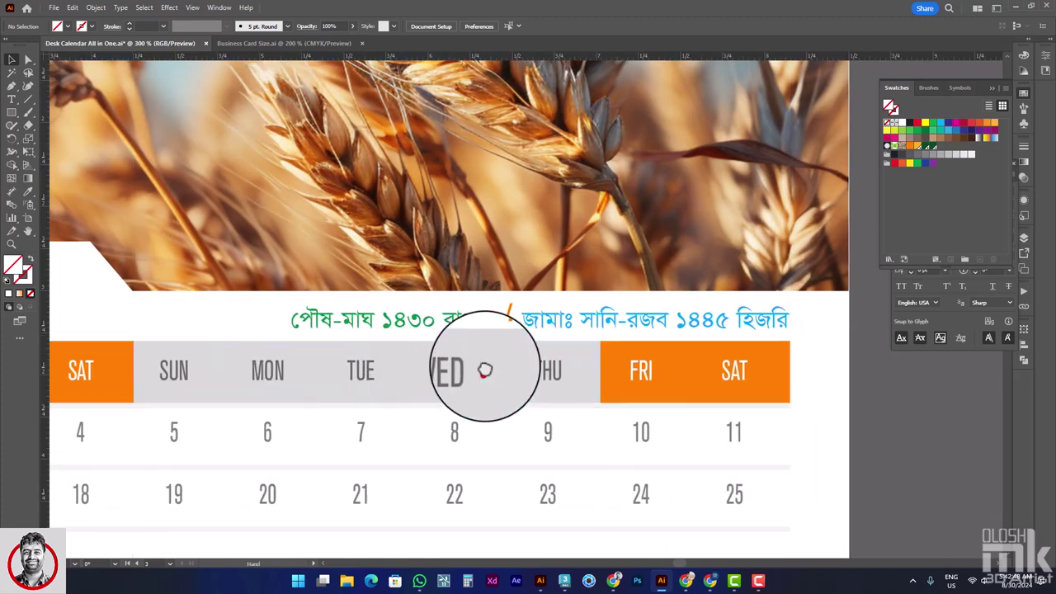
scroll(590, 322, down, 1)
- Show guides with Ctrl+; and check the 2025 text, orange strips and FRI/SAT blocks
key(ctrl+semicolon)
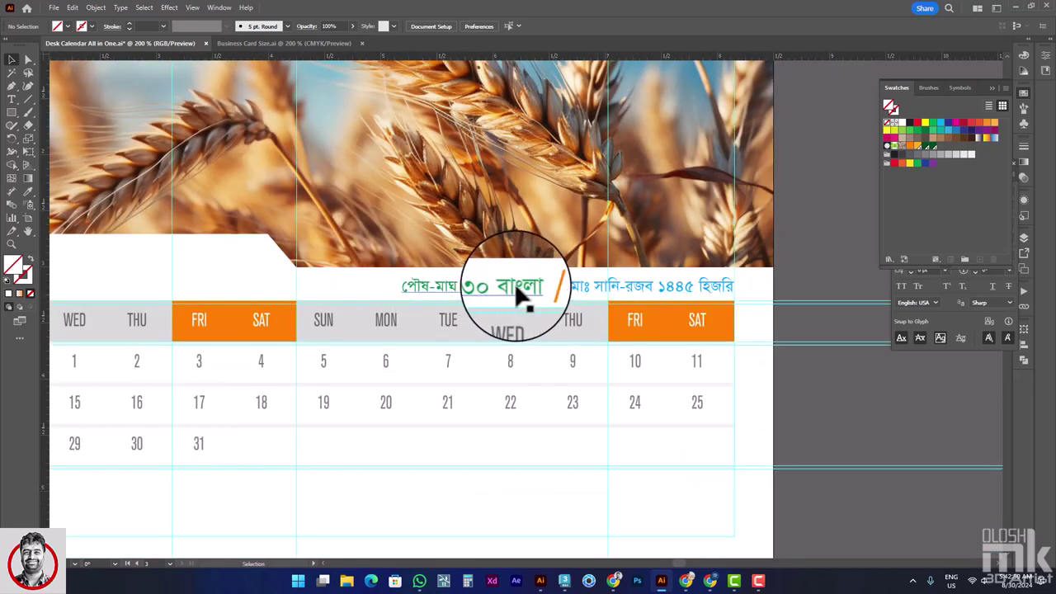
scroll(404, 307, down, 1)
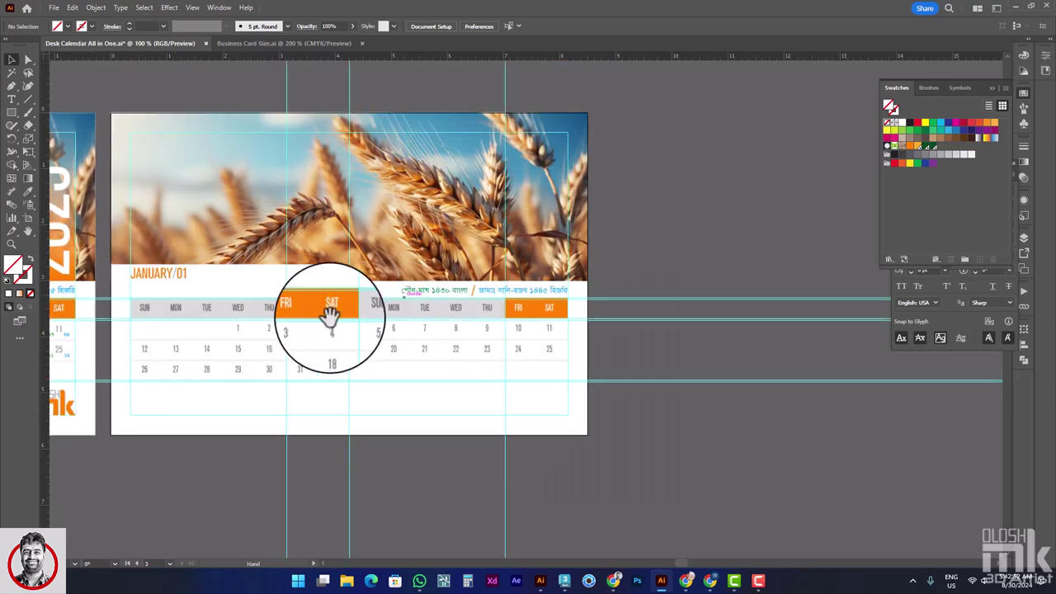
scroll(330, 302, down, 1)
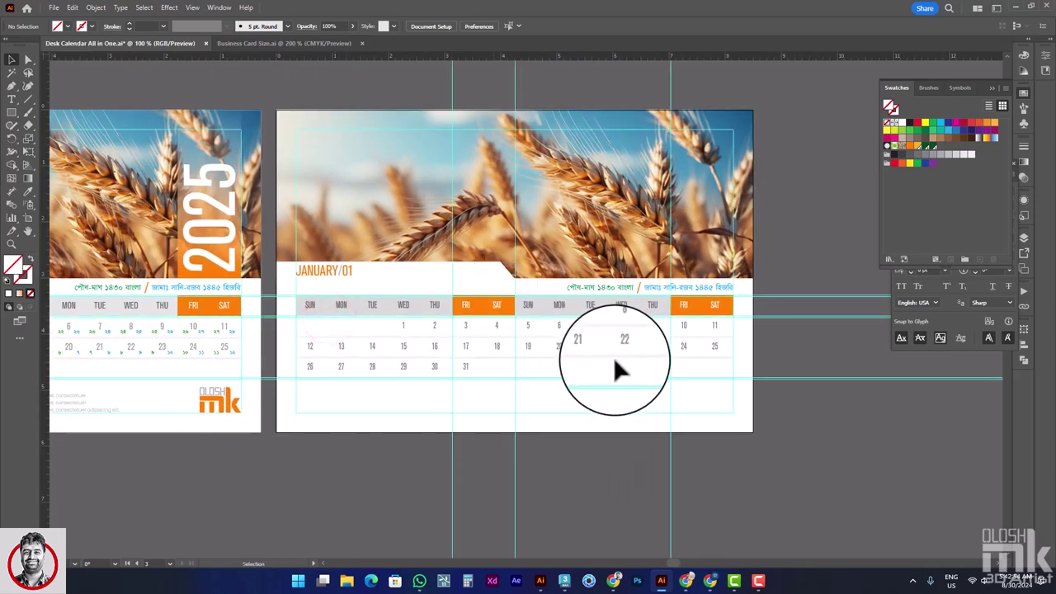
click(181, 248)
click(229, 314)
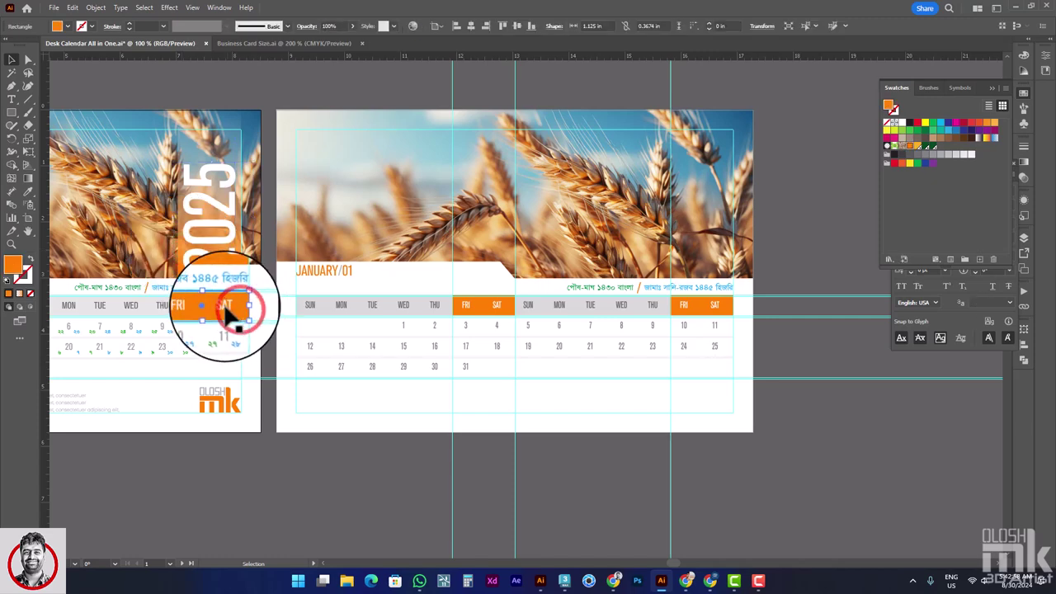
mouse_move(184, 295)
mouse_down()
mouse_move(186, 284)
mouse_move(223, 280)
mouse_up()
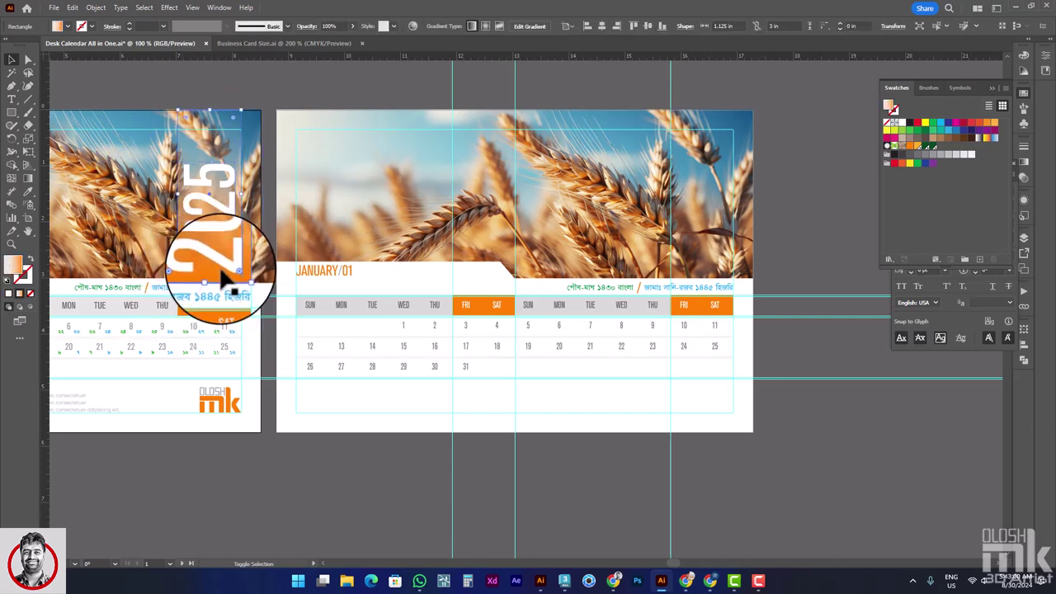
click(695, 288)
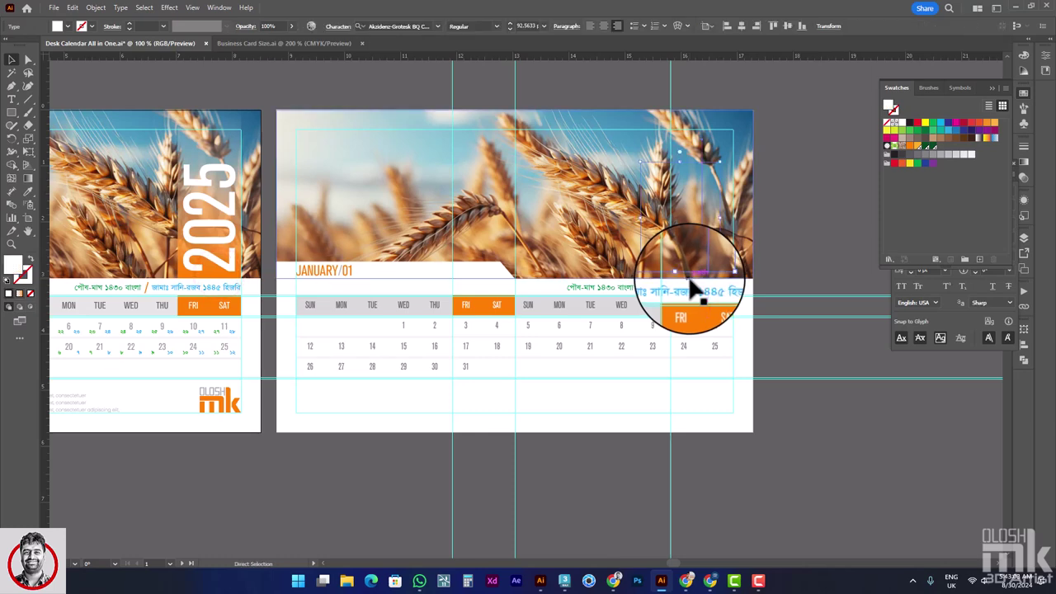
click(210, 153)
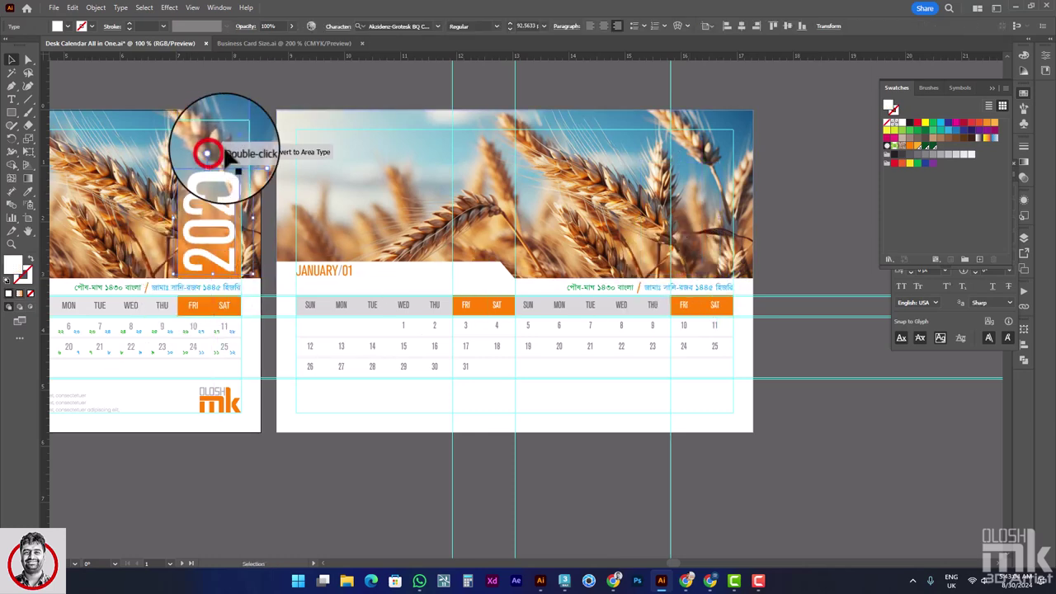
click(701, 307)
- Duplicate the orange FRI/SAT block upward, bring it to front, and stretch it to the photo's top
drag(700, 307, 703, 280)
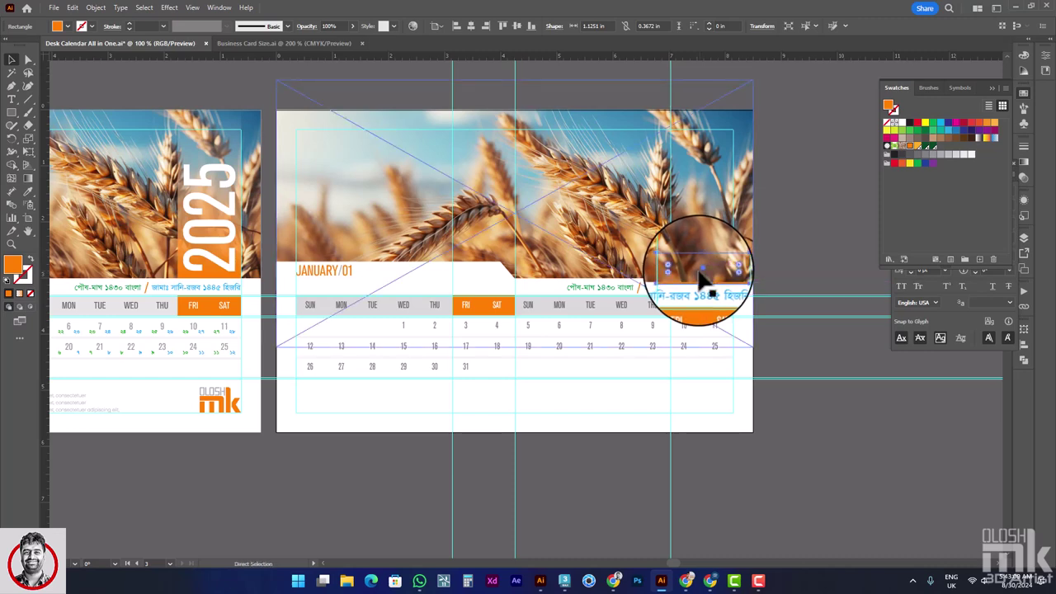
right_click(700, 282)
mouse_move(731, 512)
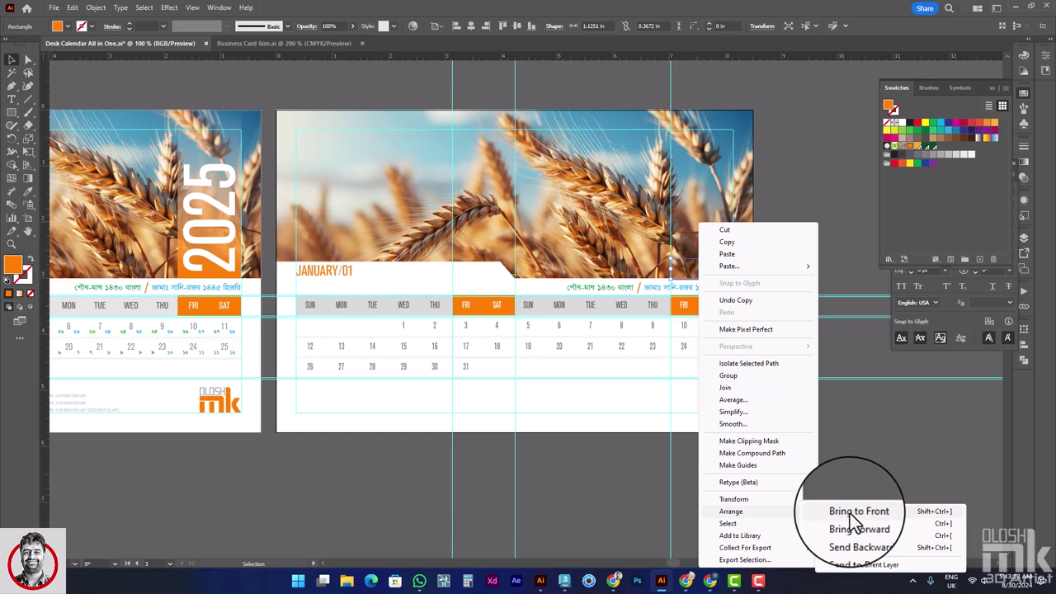
click(855, 513)
scroll(719, 396, up, 4)
scroll(750, 280, up, 2)
drag(696, 313, 691, 295)
scroll(690, 295, down, 5)
scroll(664, 266, up, 1)
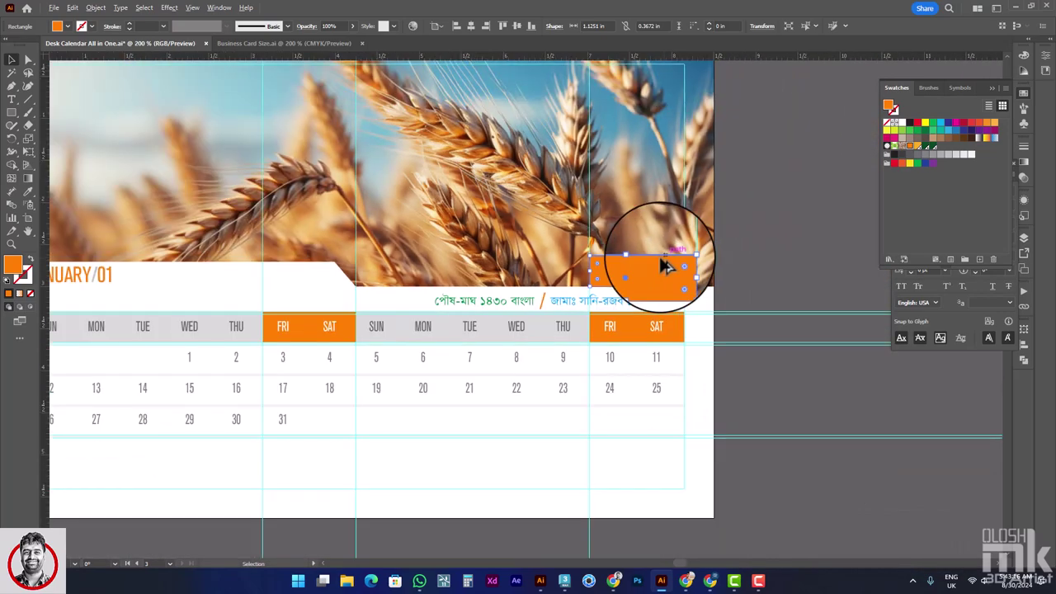
scroll(660, 189, down, 1)
drag(617, 359, 623, 135)
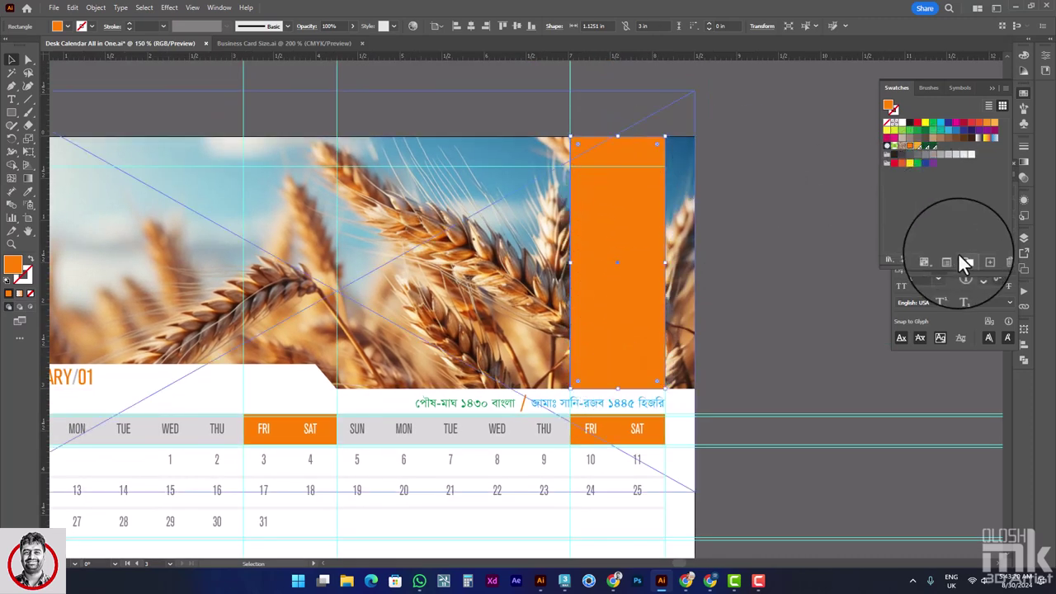
- Copy the orange swatch's hex value from Swatch Options
double_click(911, 149)
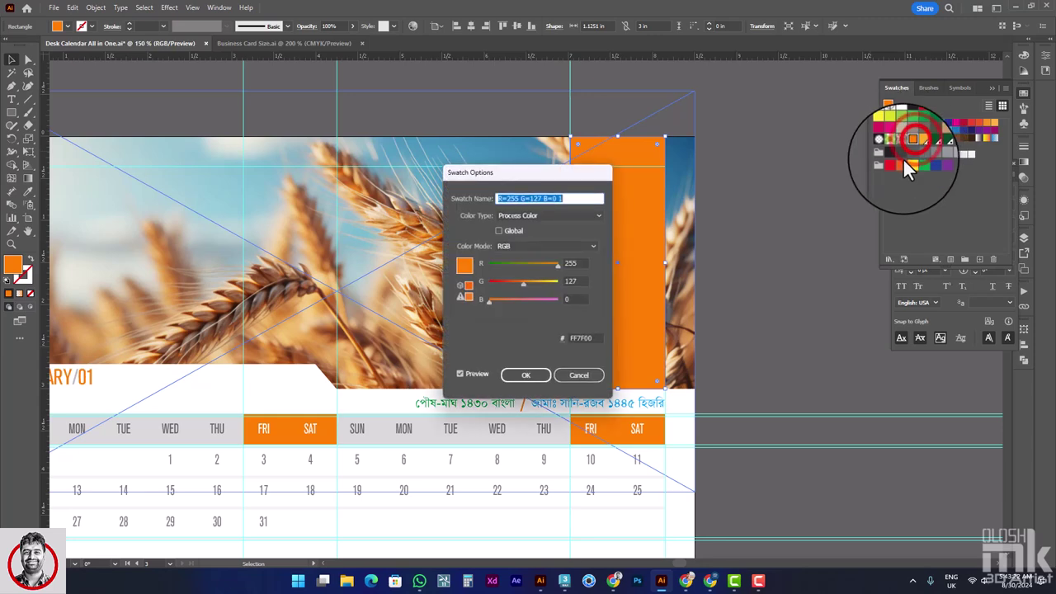
double_click(594, 338)
right_click(597, 342)
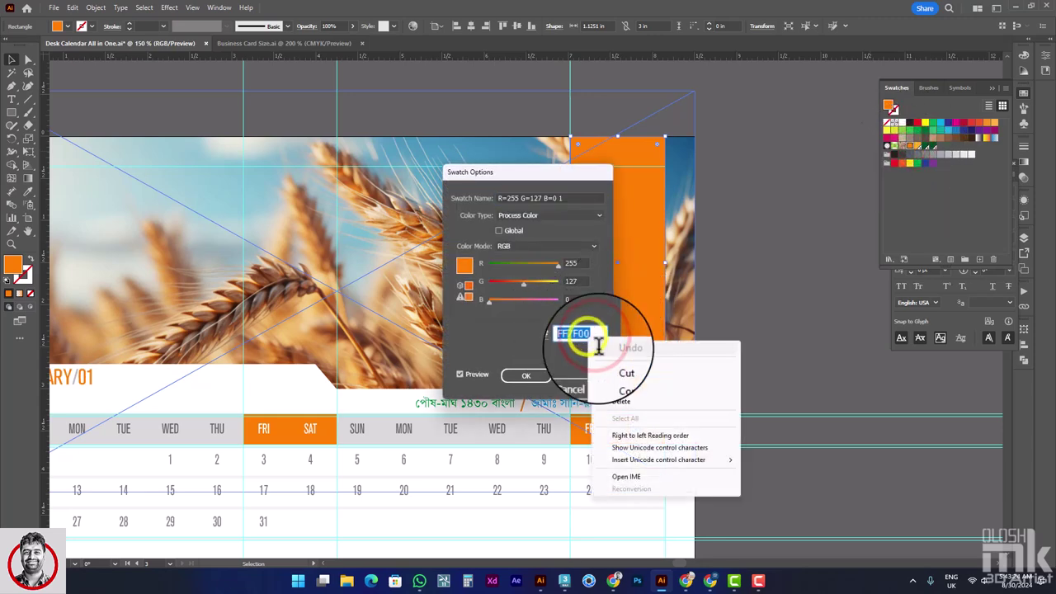
click(619, 380)
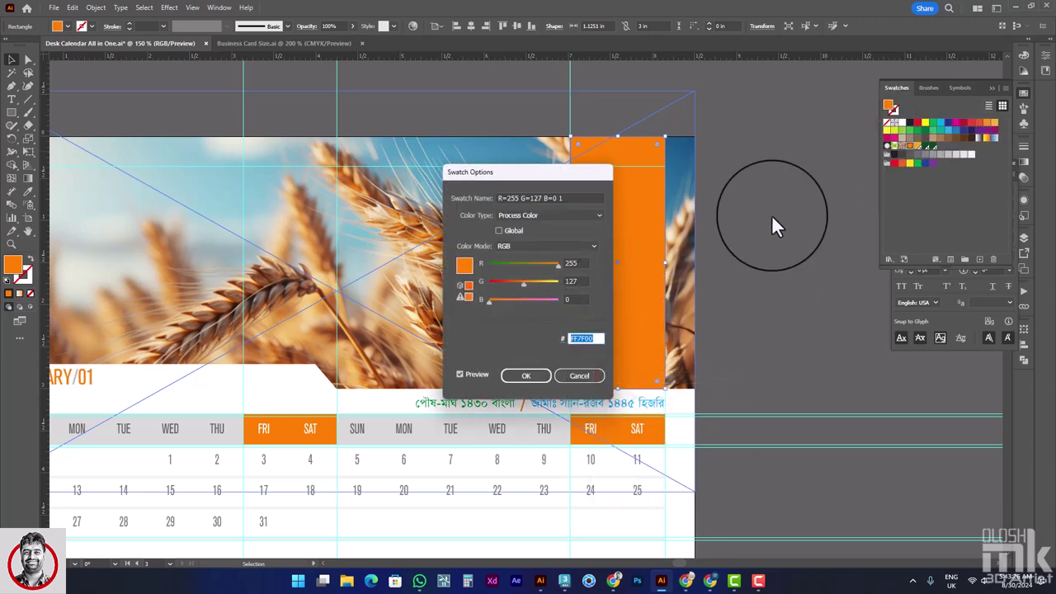
click(543, 377)
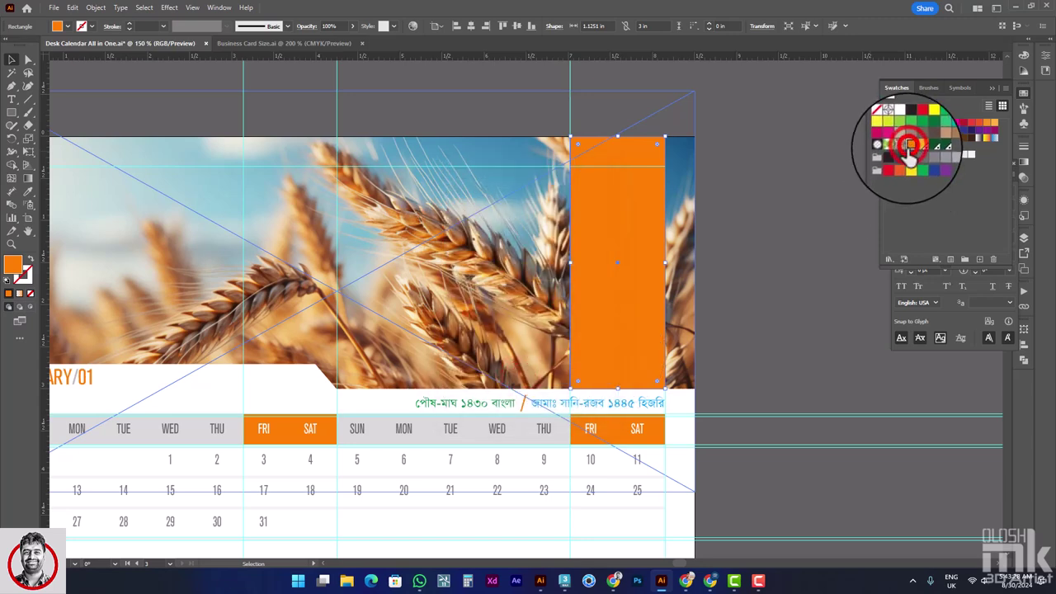
double_click(910, 145)
click(598, 335)
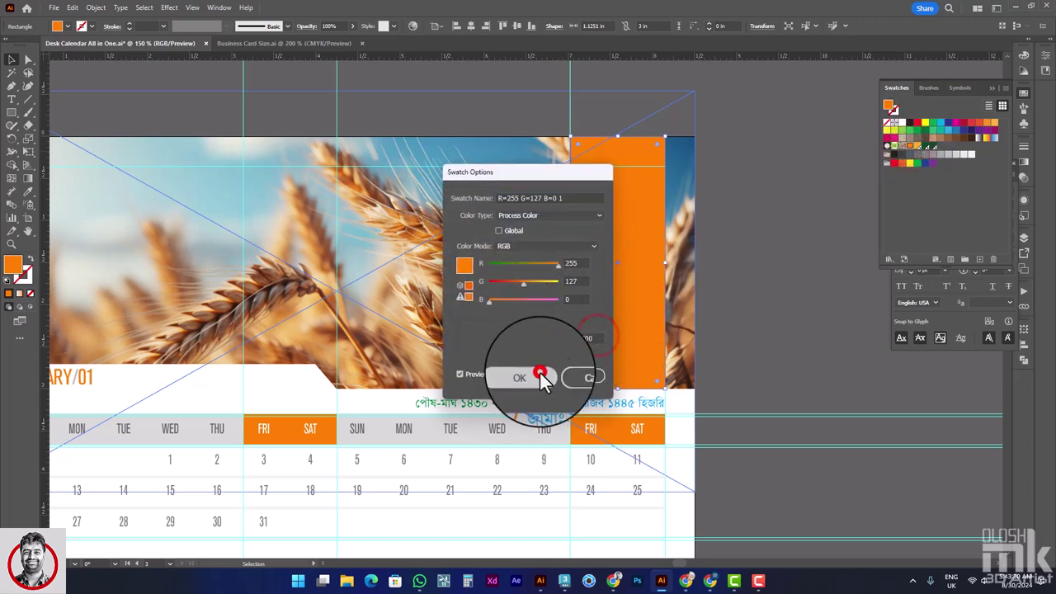
click(540, 377)
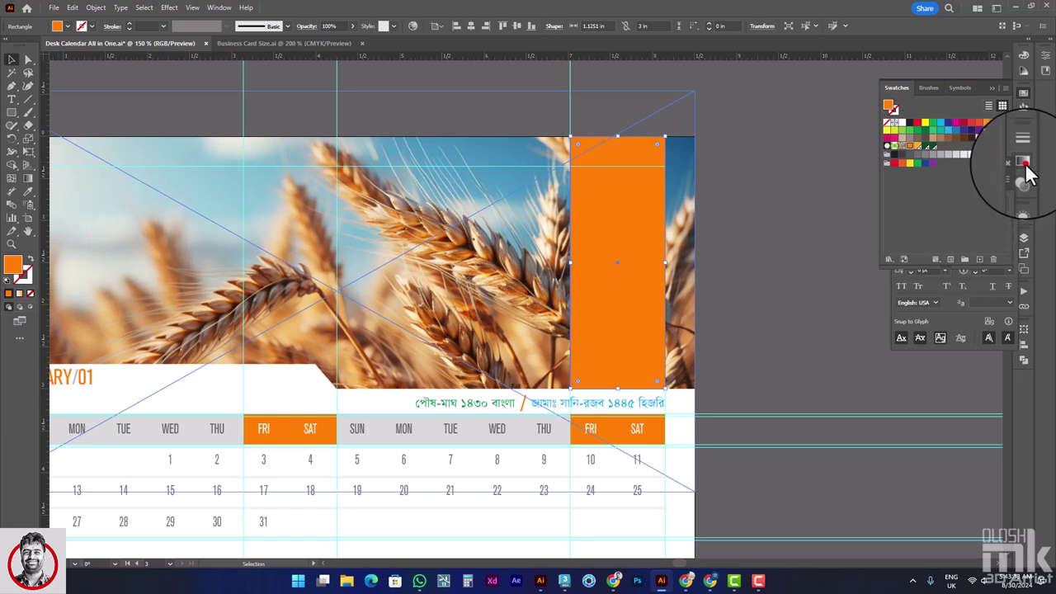
click(1024, 165)
- Give the orange bar a gradient fill with an orange end stop
click(961, 221)
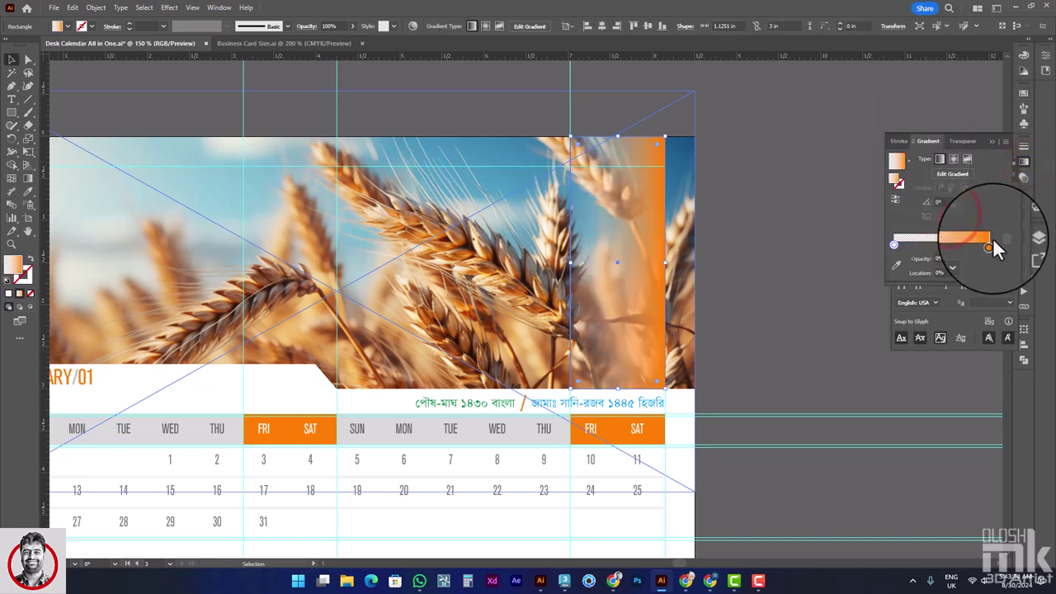
double_click(991, 244)
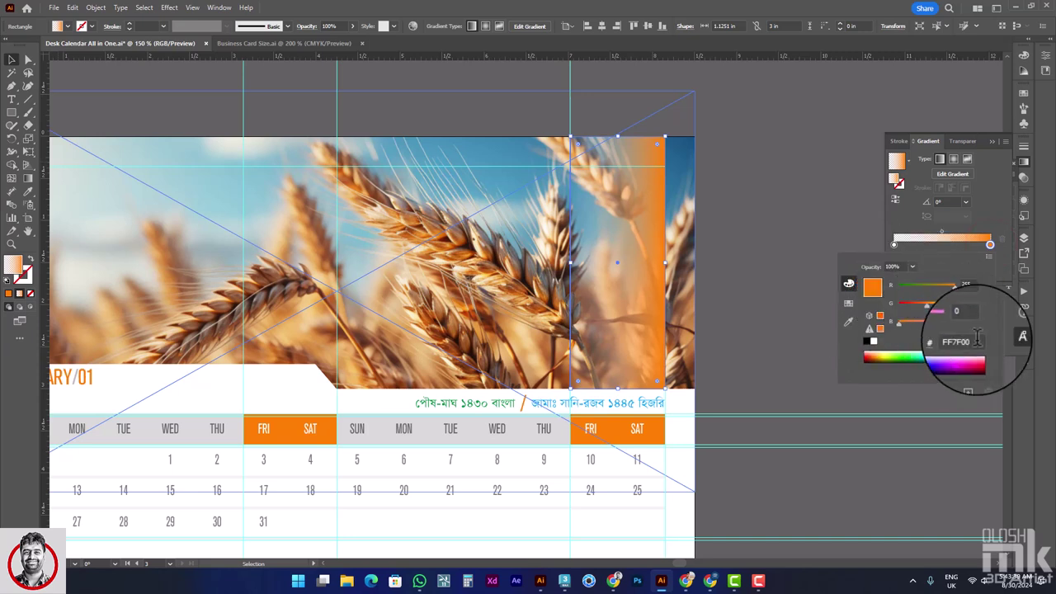
click(925, 339)
key(Escape)
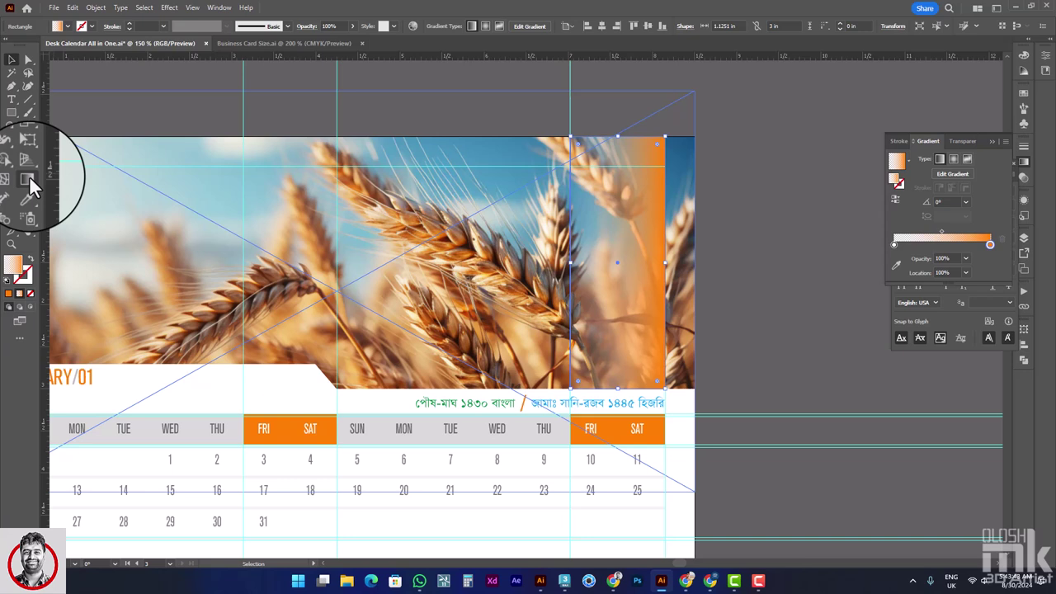
- Set the left gradient stop to 0% opacity and run the gradient from top to bottom
click(895, 245)
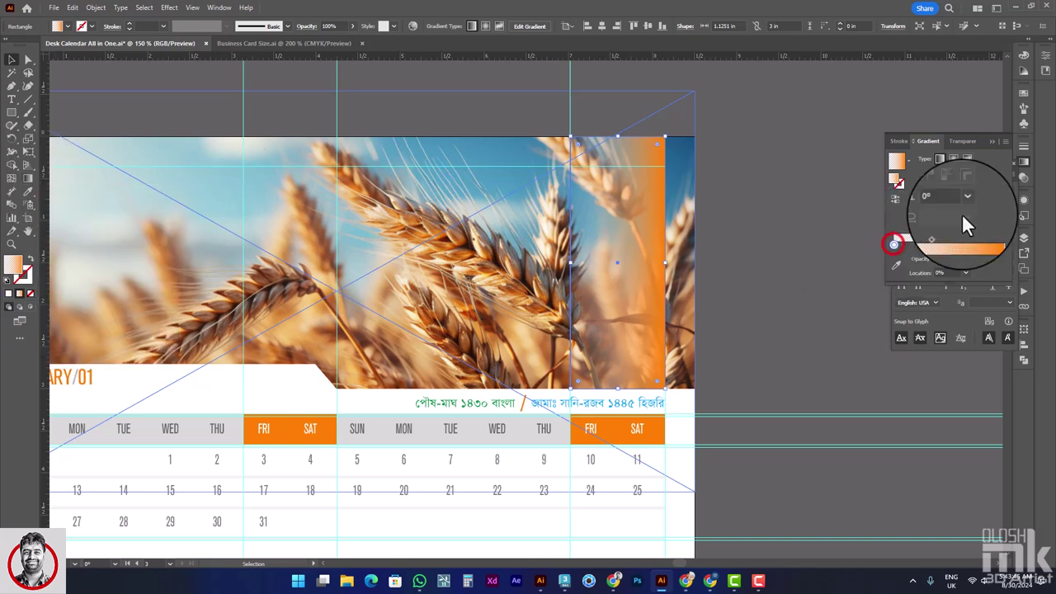
click(966, 260)
click(977, 390)
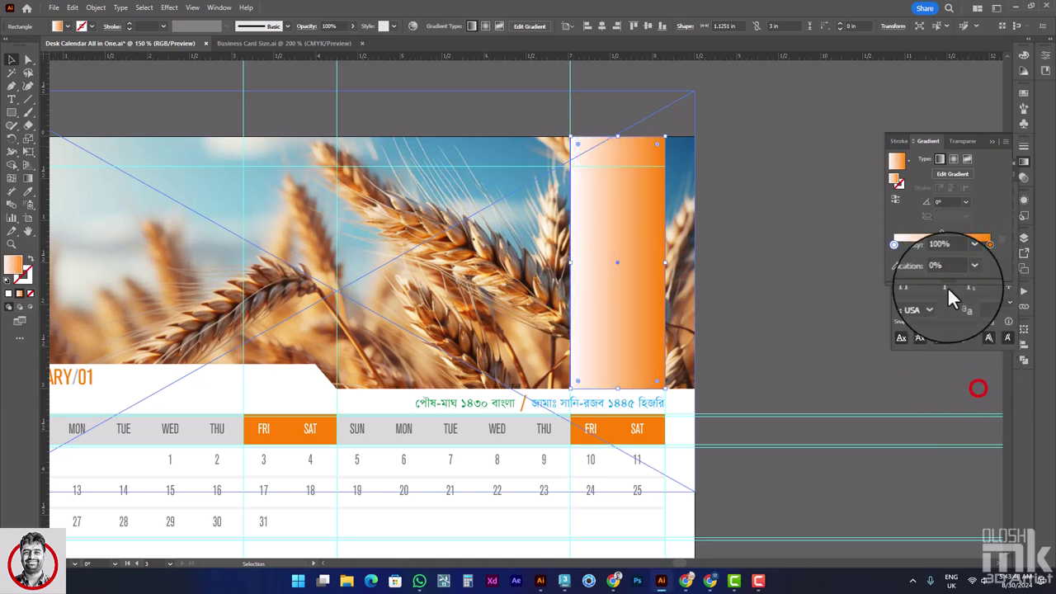
click(964, 262)
click(957, 268)
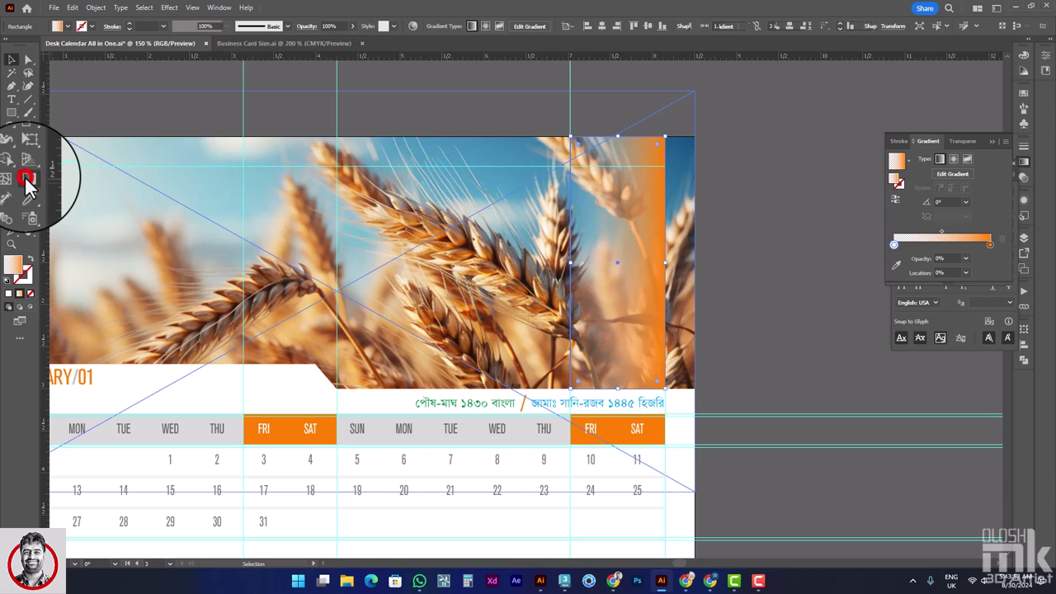
click(27, 178)
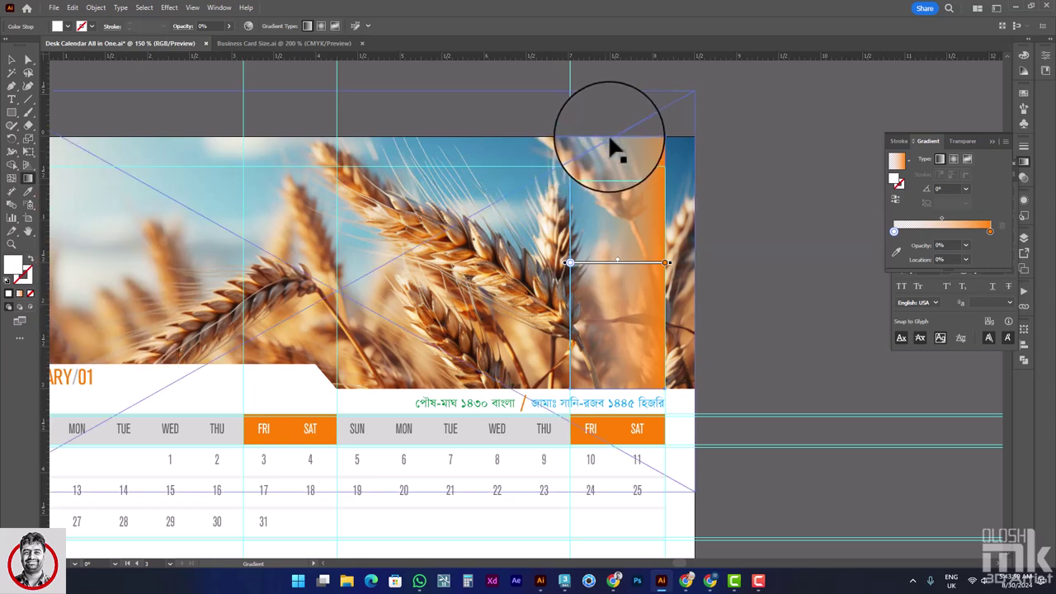
drag(610, 135, 613, 389)
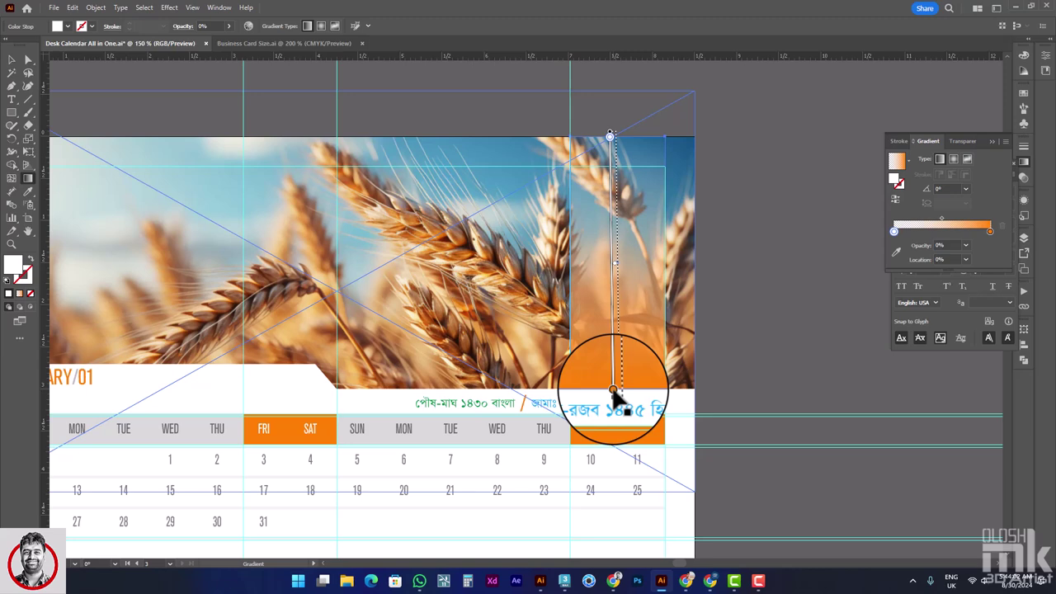
- Copy the vertical 2025 text from the first artboard onto the second header
click(12, 60)
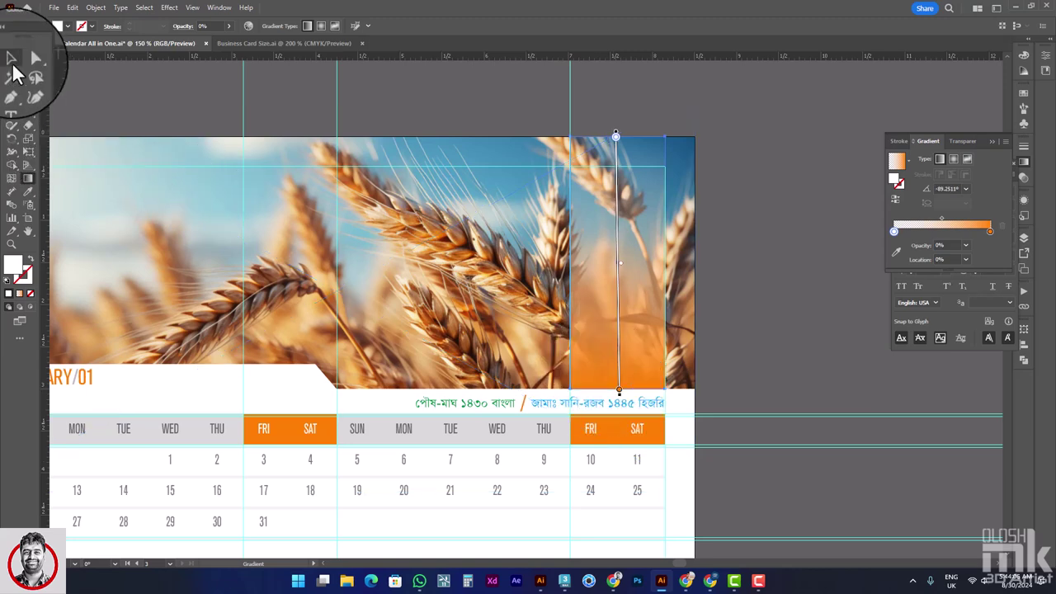
click(115, 103)
scroll(277, 153, down, 1)
scroll(305, 177, left, 3)
click(250, 156)
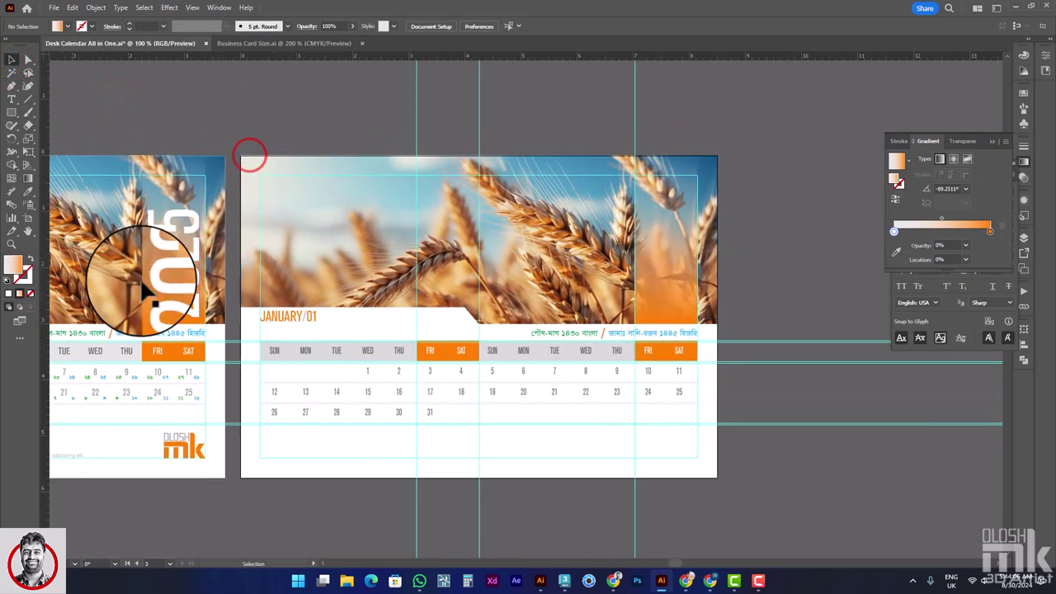
click(172, 278)
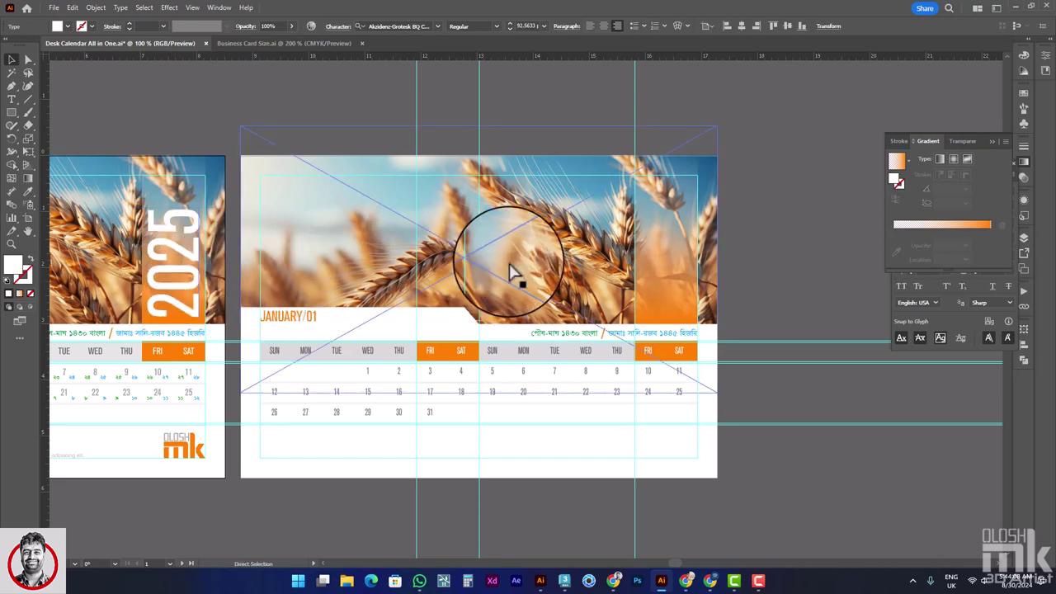
click(582, 250)
key(ctrl+[)
click(774, 237)
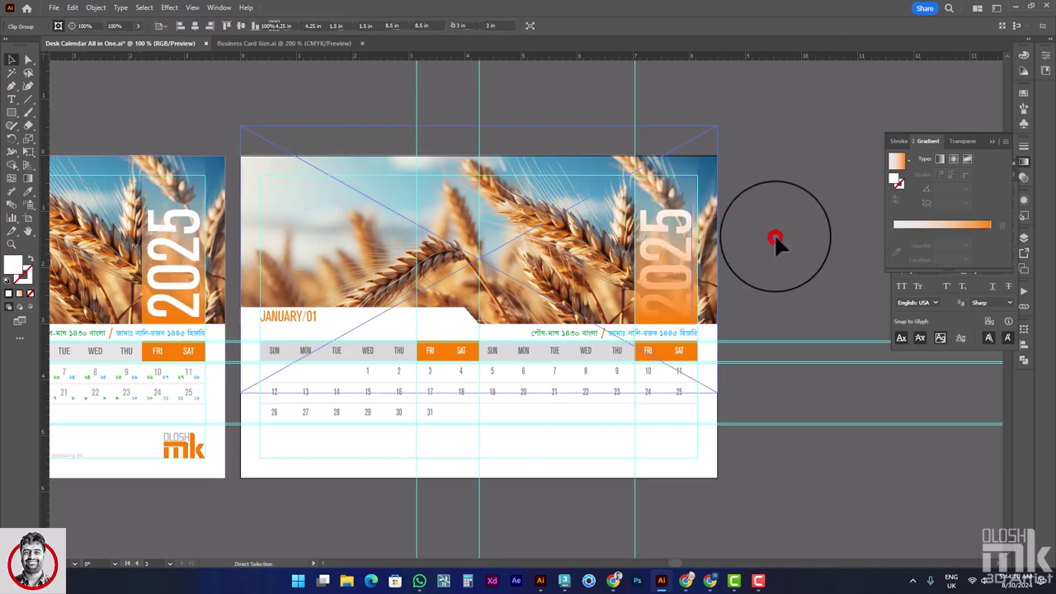
- Bring the 2025 text in front of the orange gradient strip, selecting it in outline view
click(677, 221)
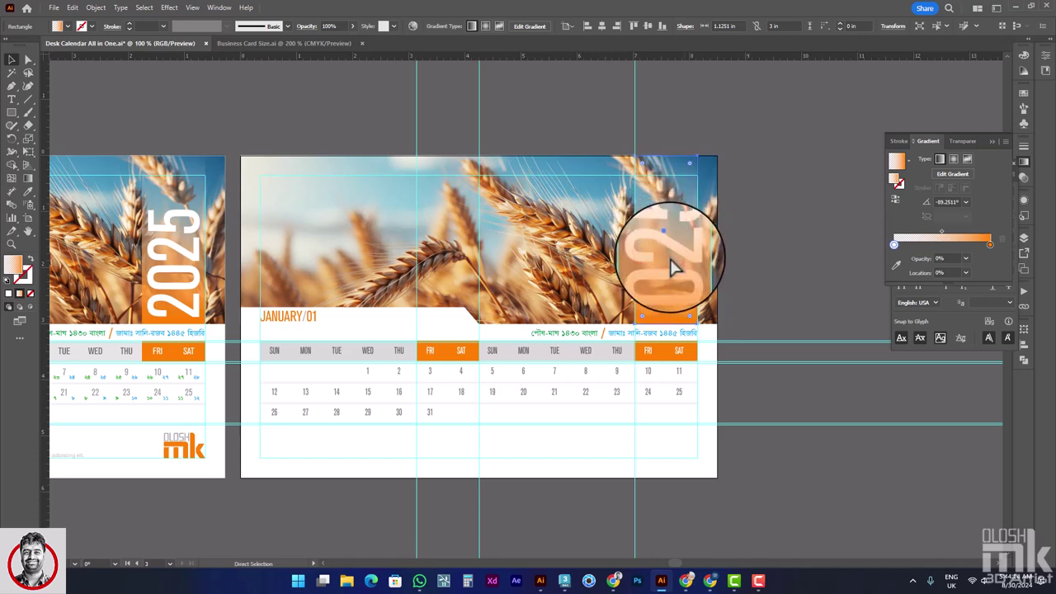
key(a)
key(ctrl+y)
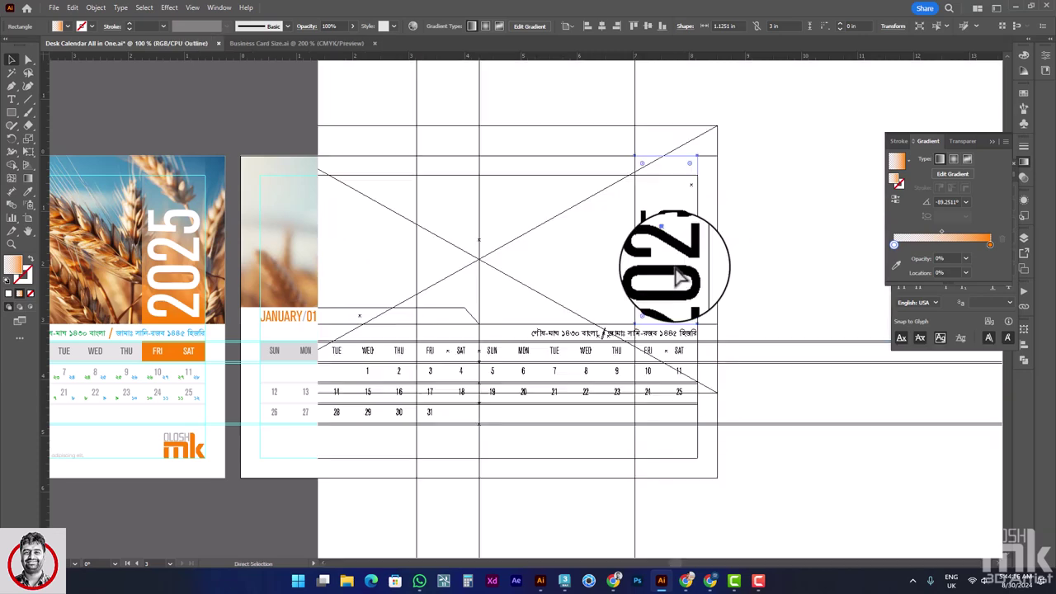
key(v)
key(a)
click(692, 259)
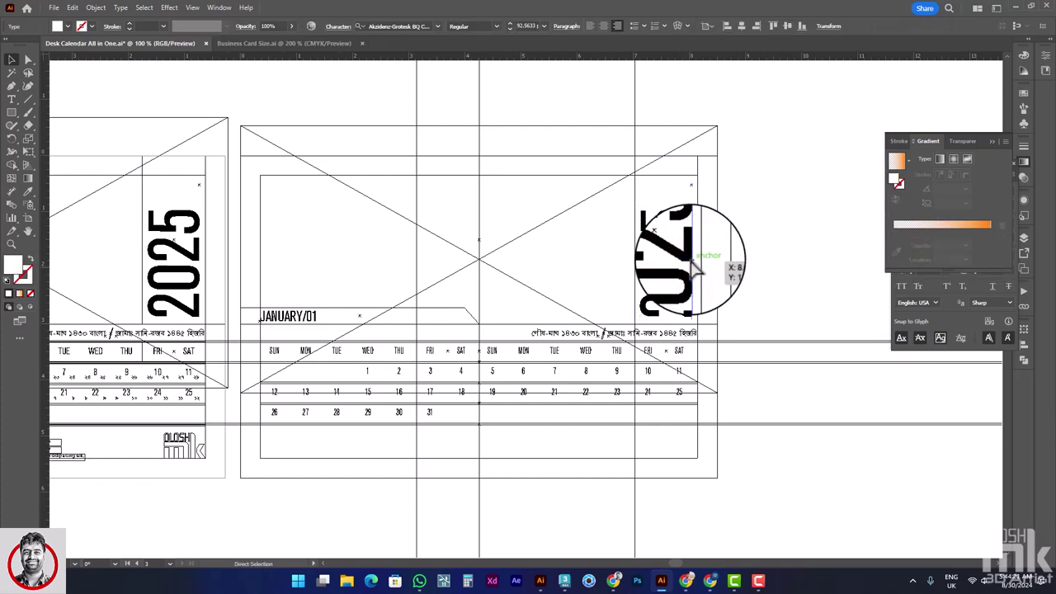
key(ctrl+y)
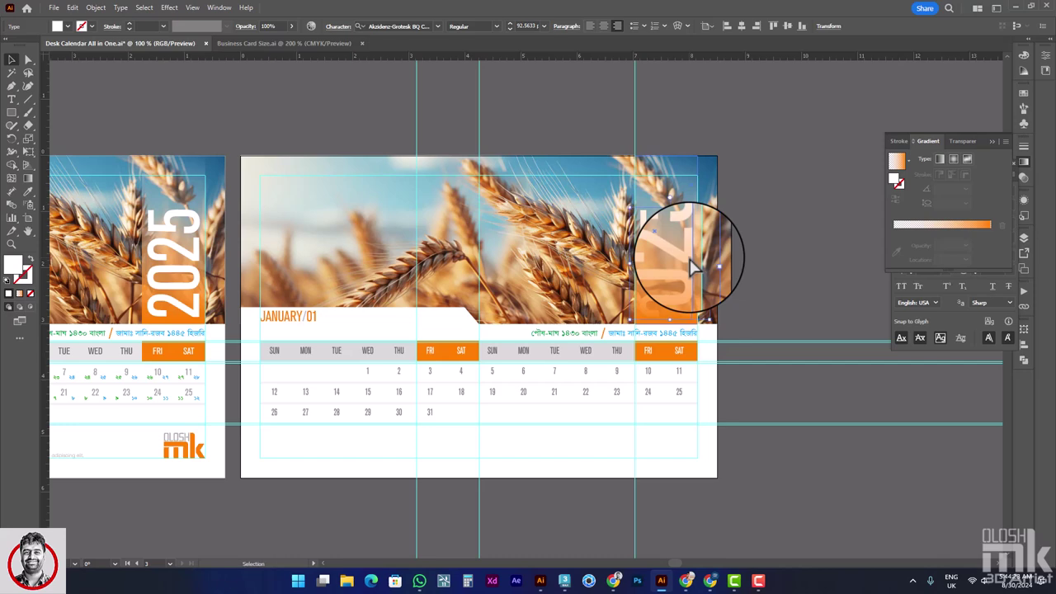
right_click(681, 249)
mouse_move(701, 512)
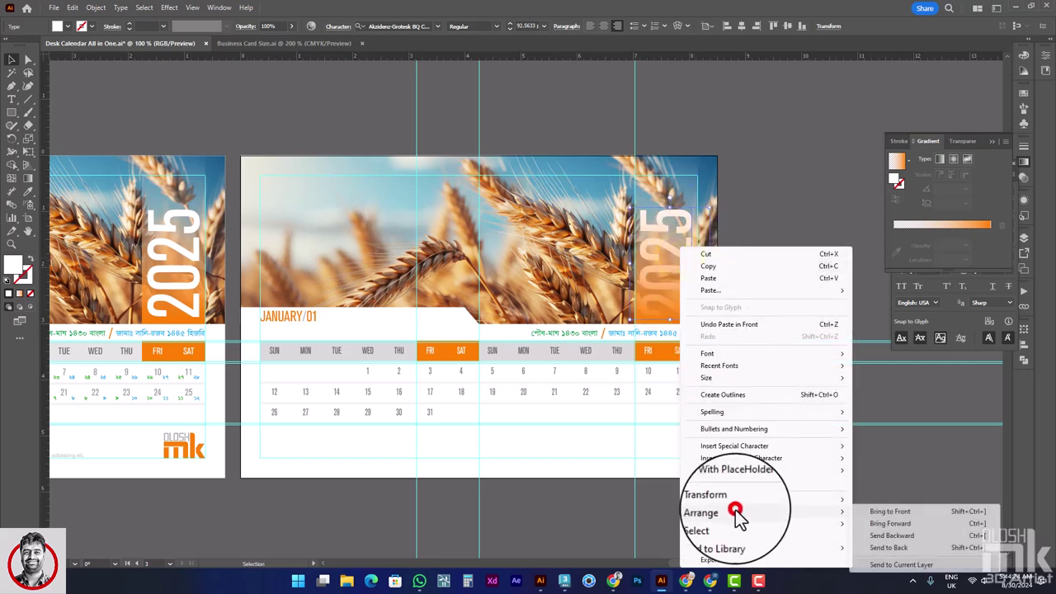
click(889, 510)
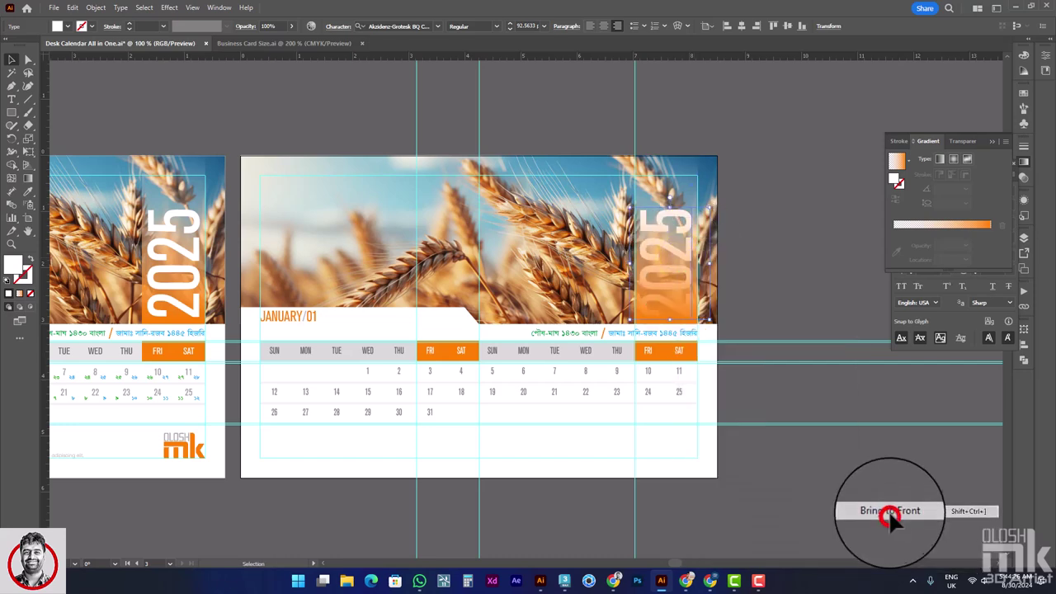
click(803, 255)
- Paste in place the first artboard's logo, notes text and notes line onto the second artboard
drag(803, 255, 860, 252)
drag(824, 216, 829, 201)
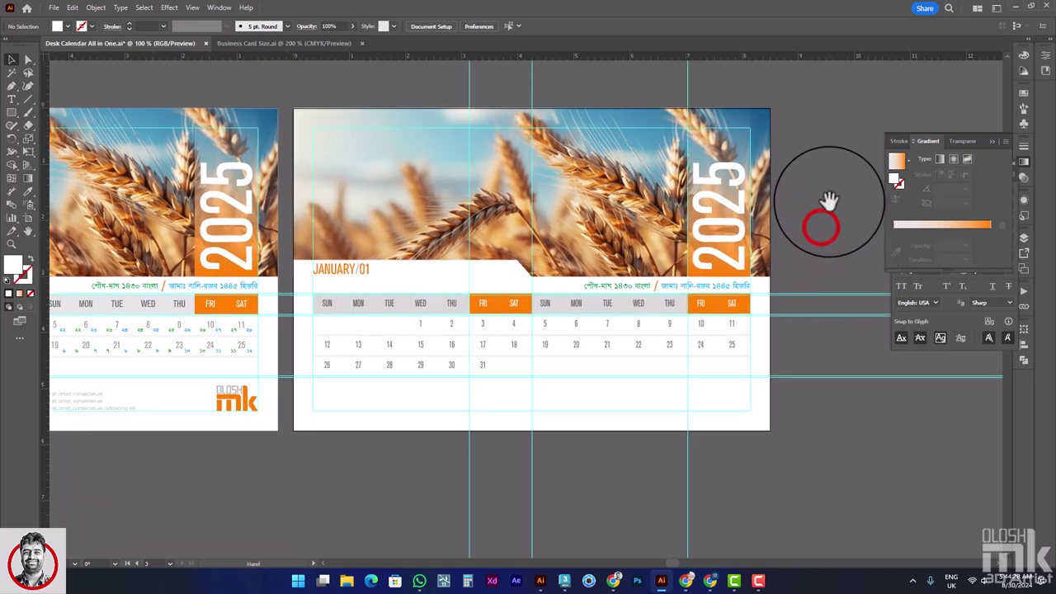
mouse_move(491, 314)
mouse_down()
mouse_move(516, 312)
mouse_move(552, 257)
mouse_up()
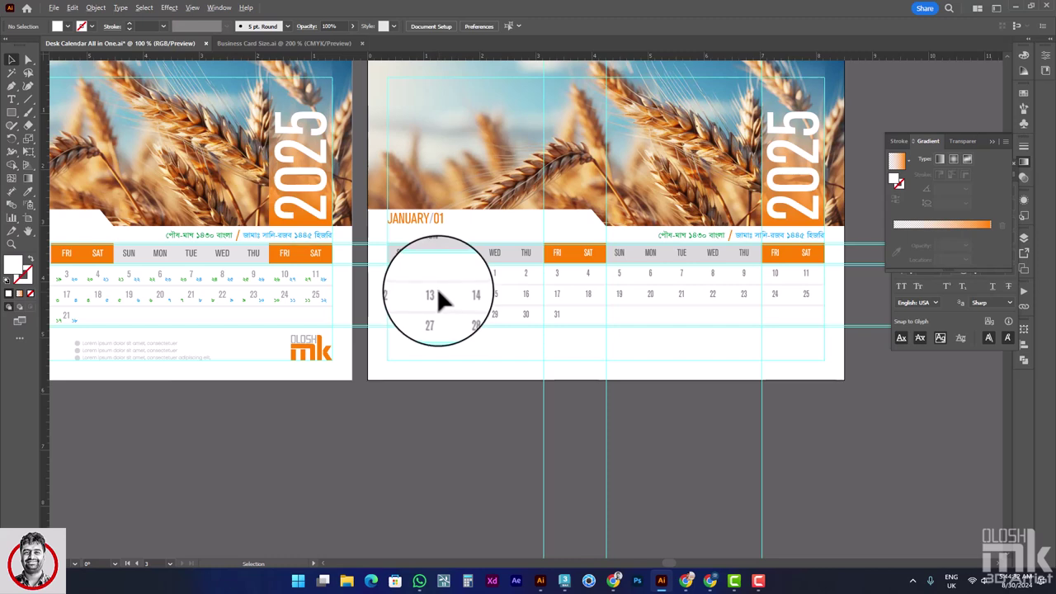
alt+scroll(436, 287, down, 1)
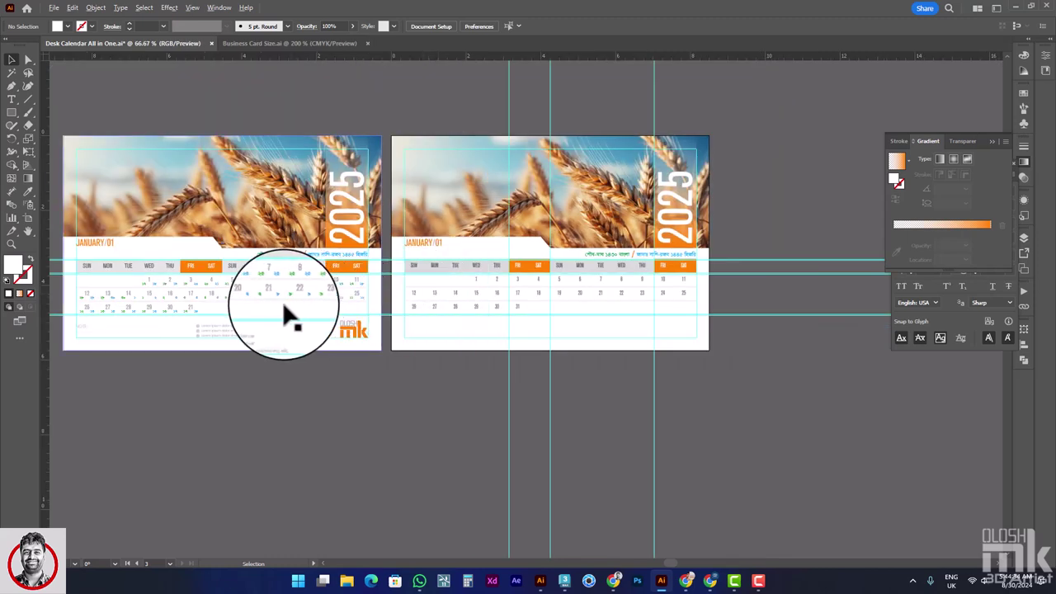
click(349, 330)
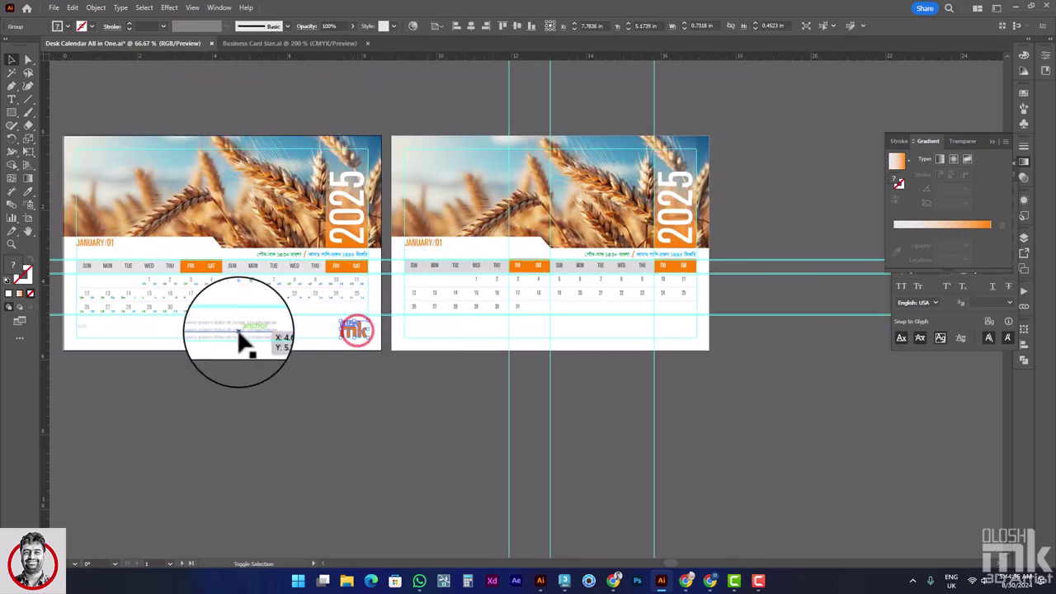
shift+click(238, 330)
shift+click(132, 330)
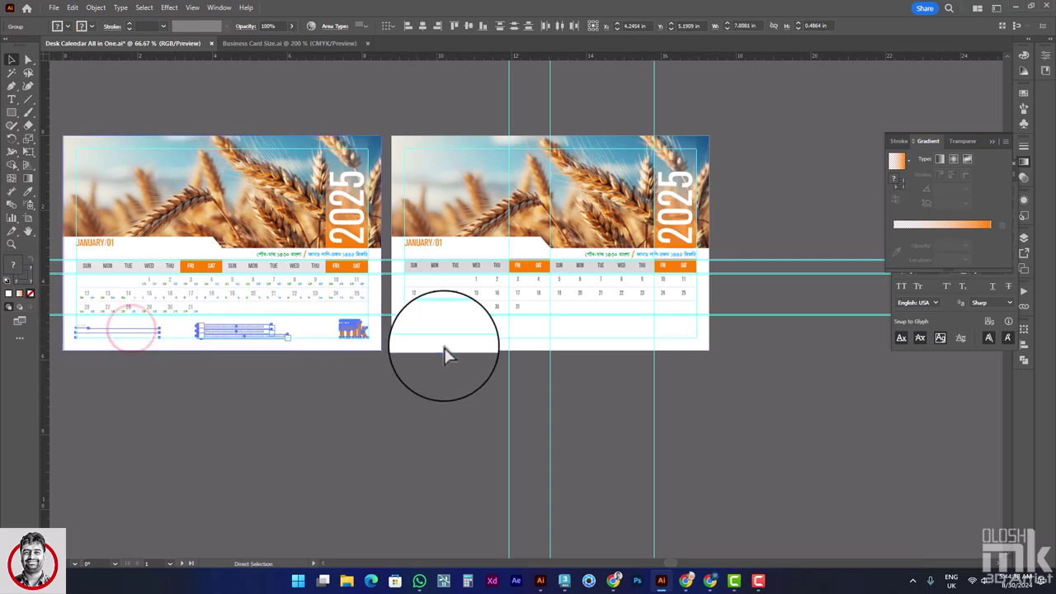
click(569, 333)
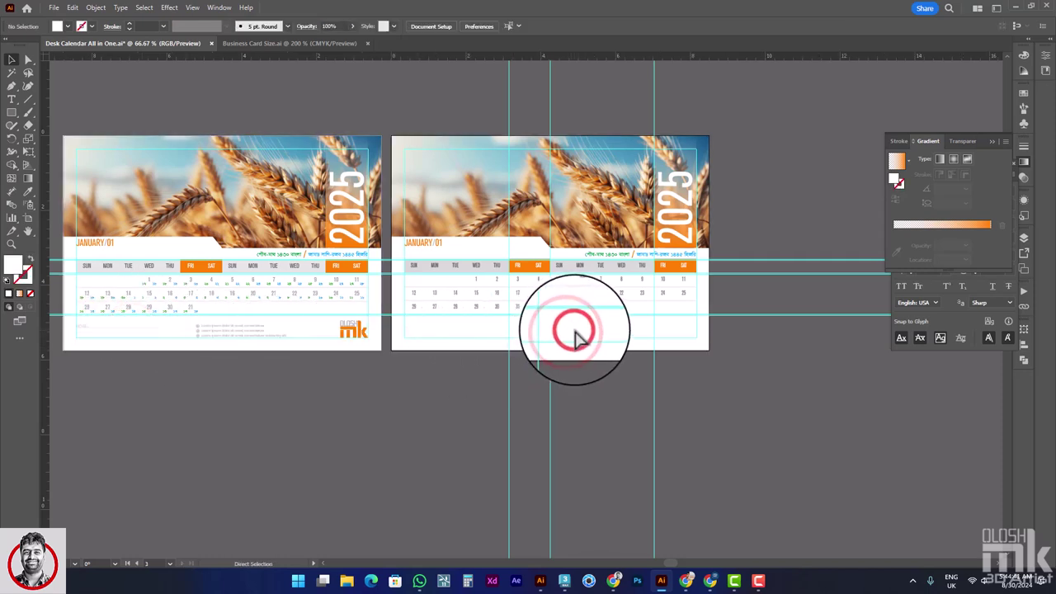
key(ctrl+shift+v)
- Pan to the second artboard's date grid and select its date numbers
click(602, 374)
scroll(566, 337, up, 1)
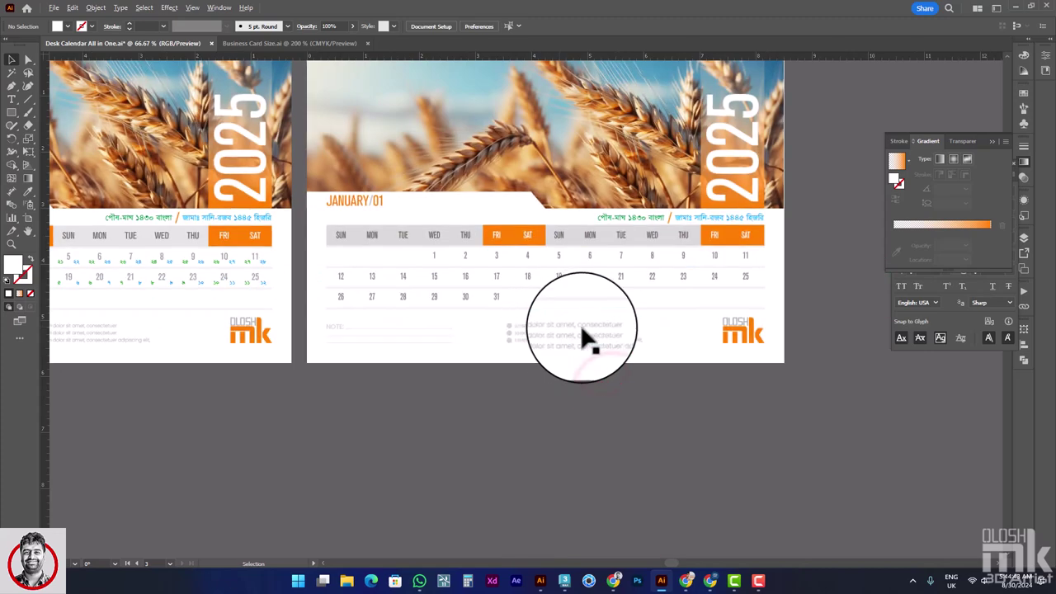
drag(630, 319, 573, 361)
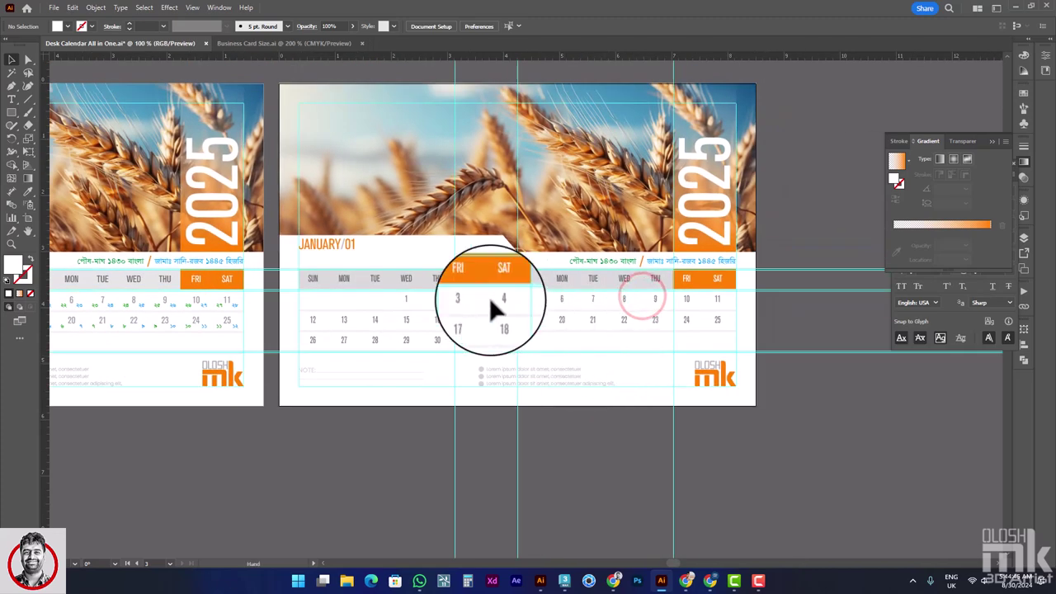
drag(490, 297, 466, 346)
mouse_move(415, 288)
mouse_down()
mouse_move(627, 276)
mouse_move(313, 250)
mouse_up()
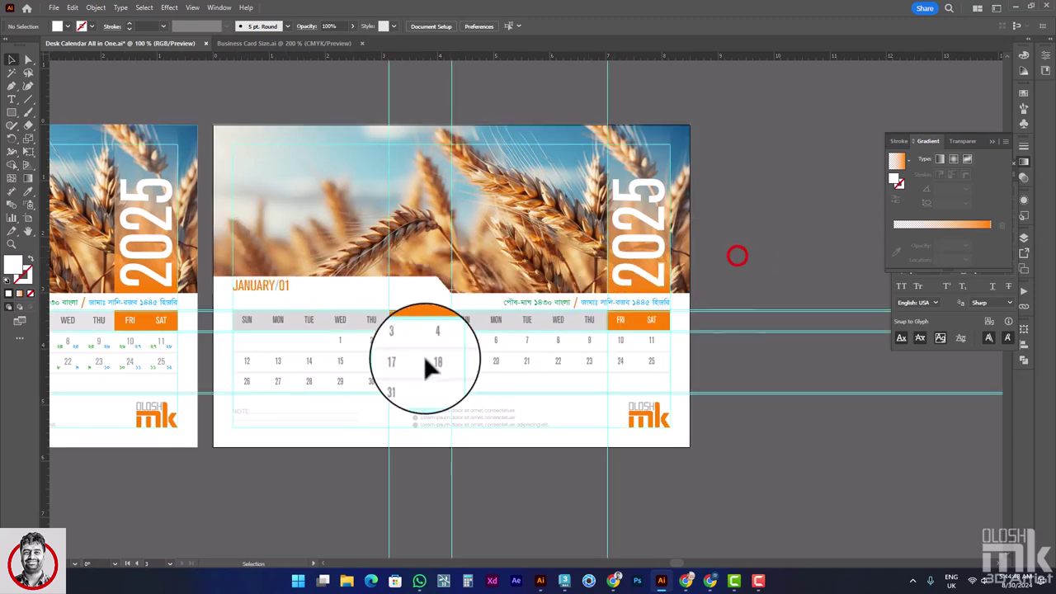
scroll(424, 355, up, 3)
click(431, 334)
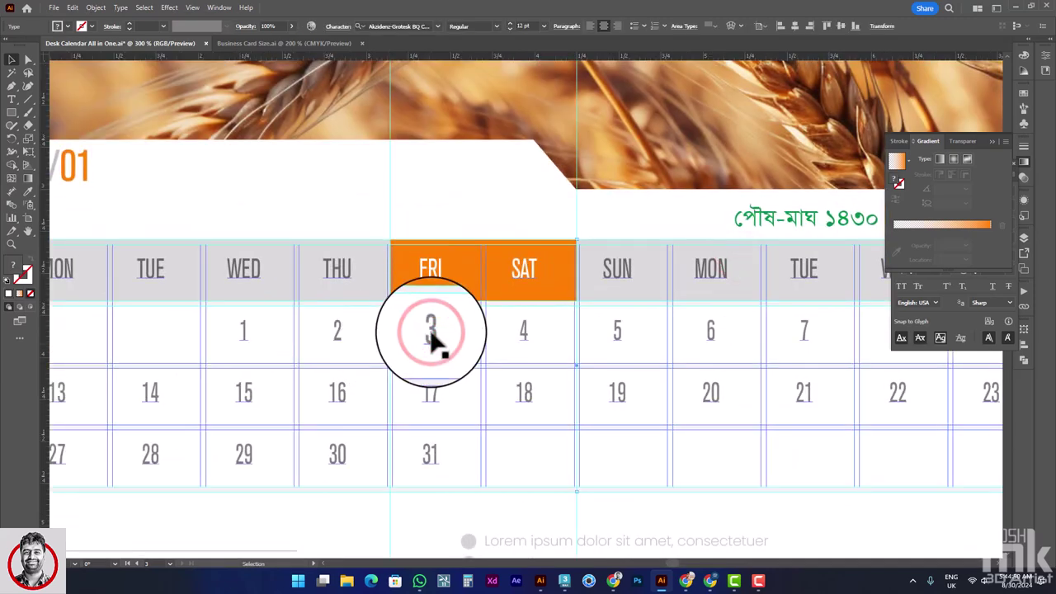
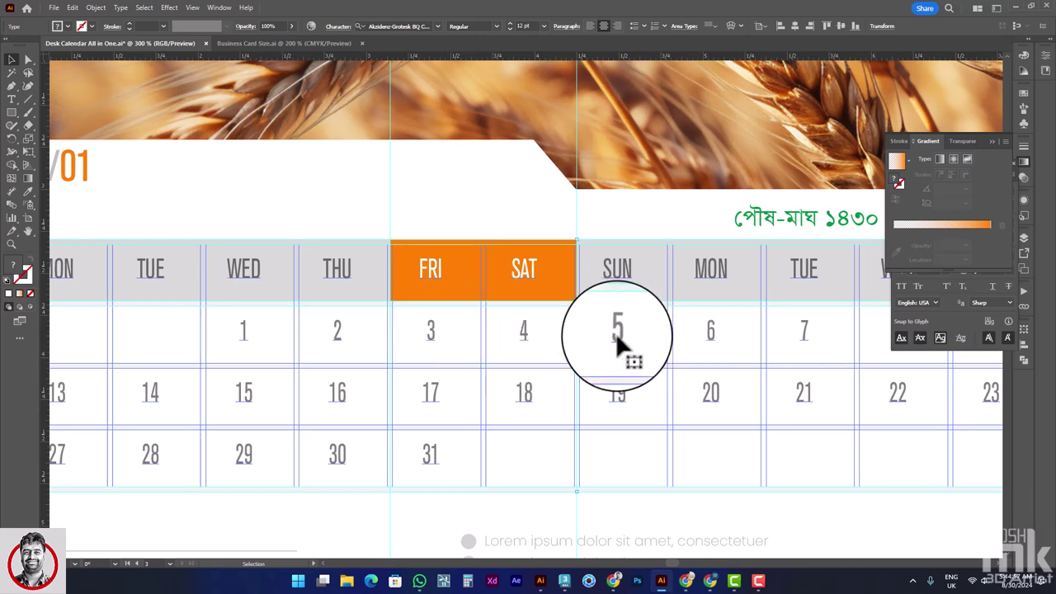
- Hide the Arabic, Bangla and English layers and fit the whole artboard in view
click(1024, 239)
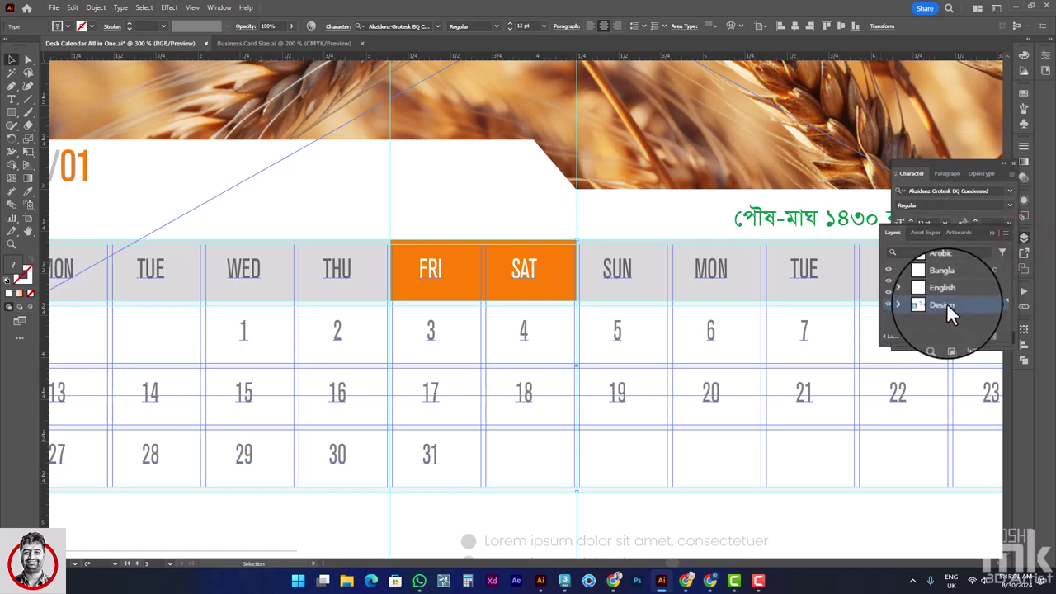
drag(889, 294, 887, 270)
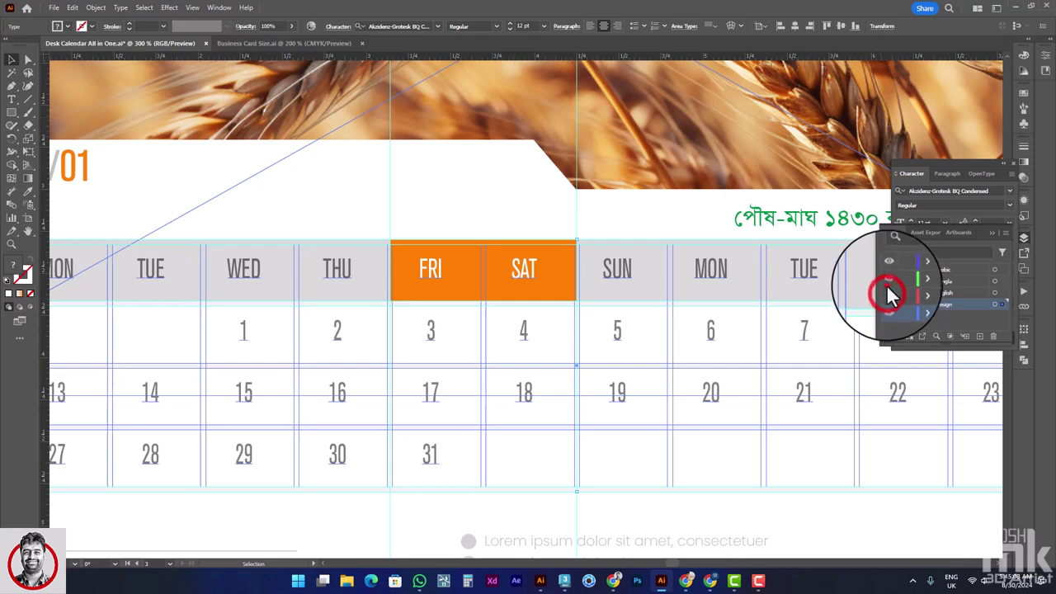
key(ctrl+0)
- Cut the calendar's day names, dates and grid lines from the Design layer
click(578, 321)
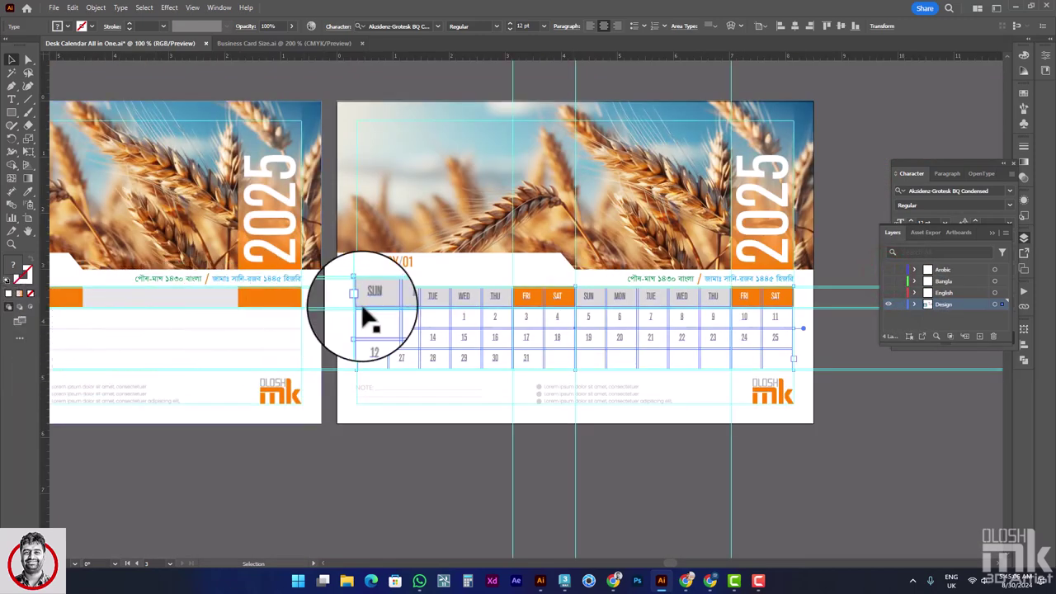
key(a)
click(668, 297)
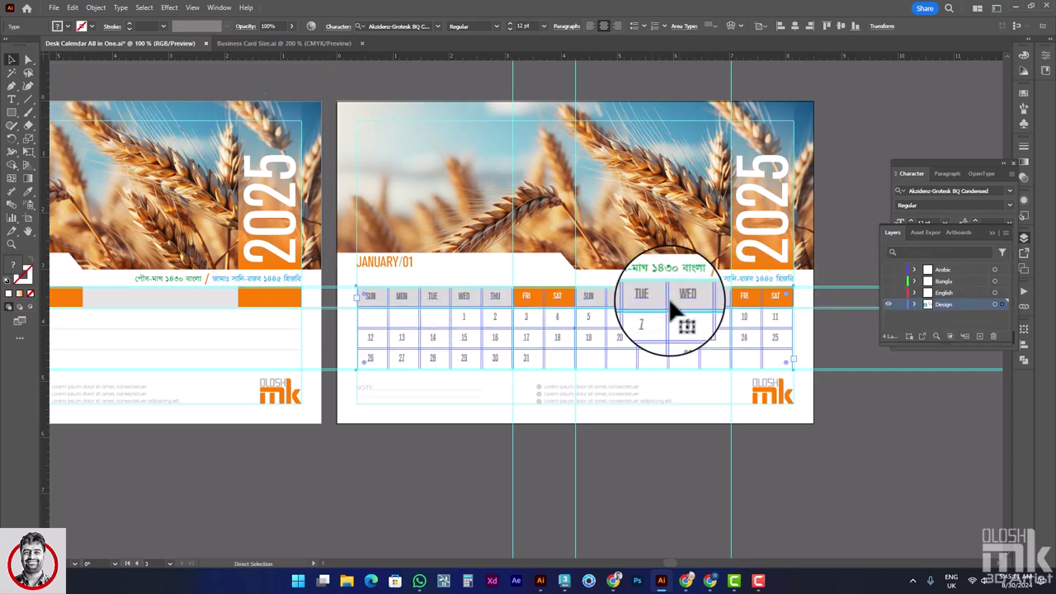
key(Delete)
key(v)
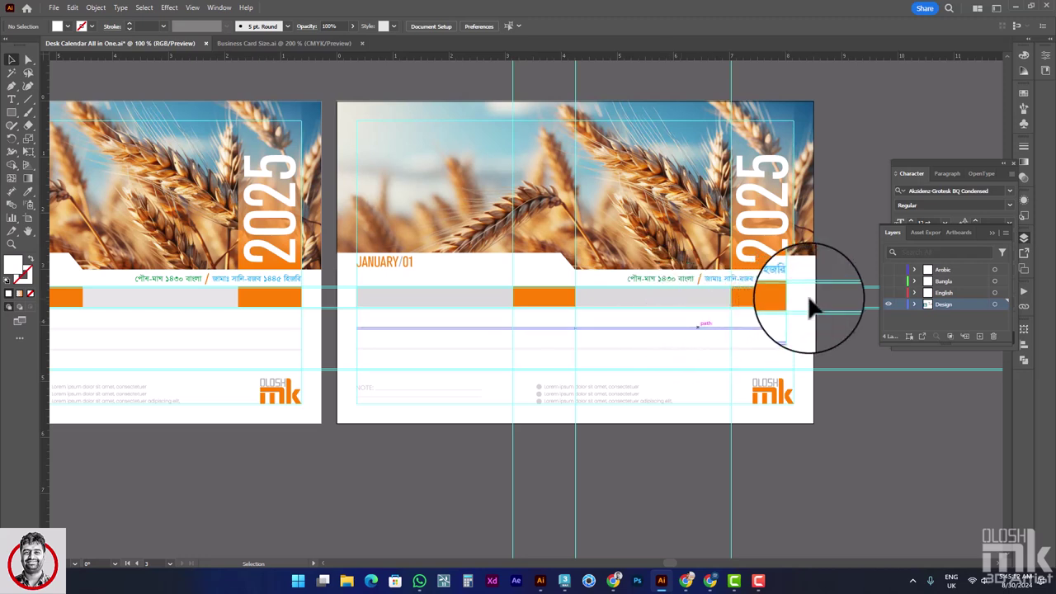
- Add a new layer above Design named English and make it the only visible layer
click(972, 328)
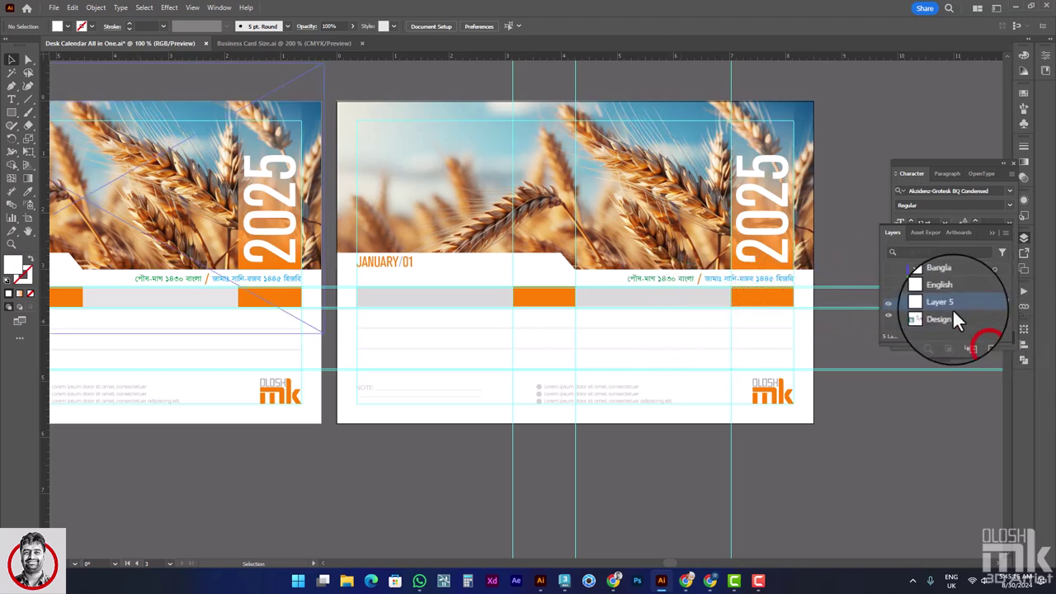
double_click(949, 305)
text(English)
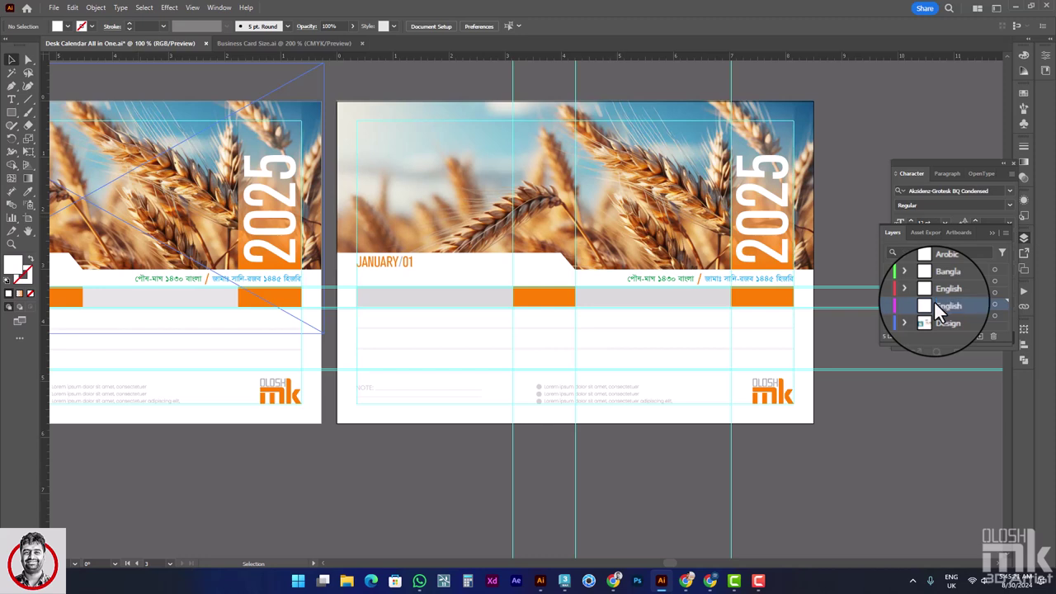
key(Return)
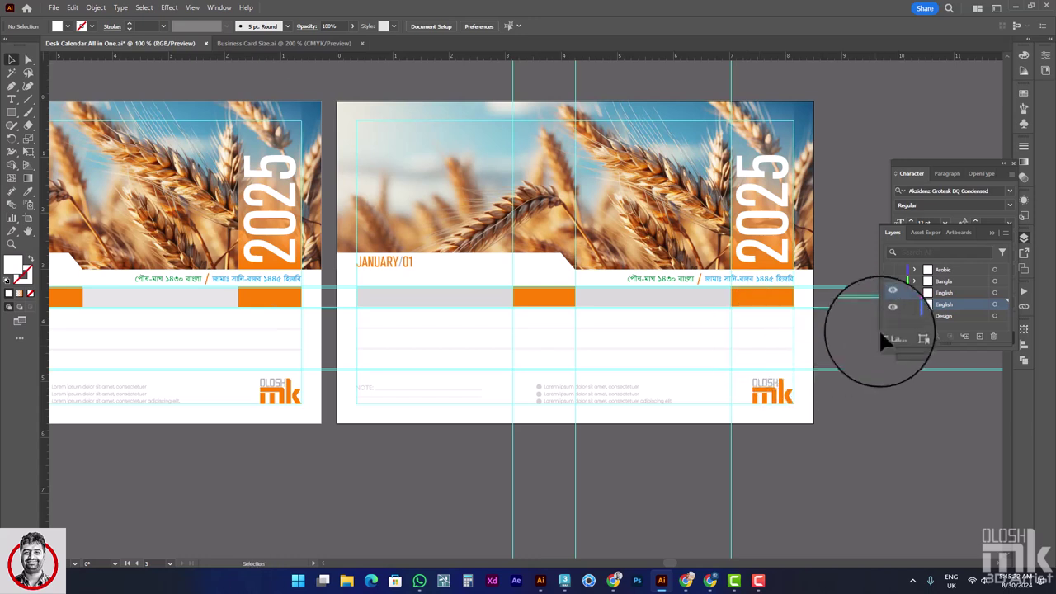
click(892, 306)
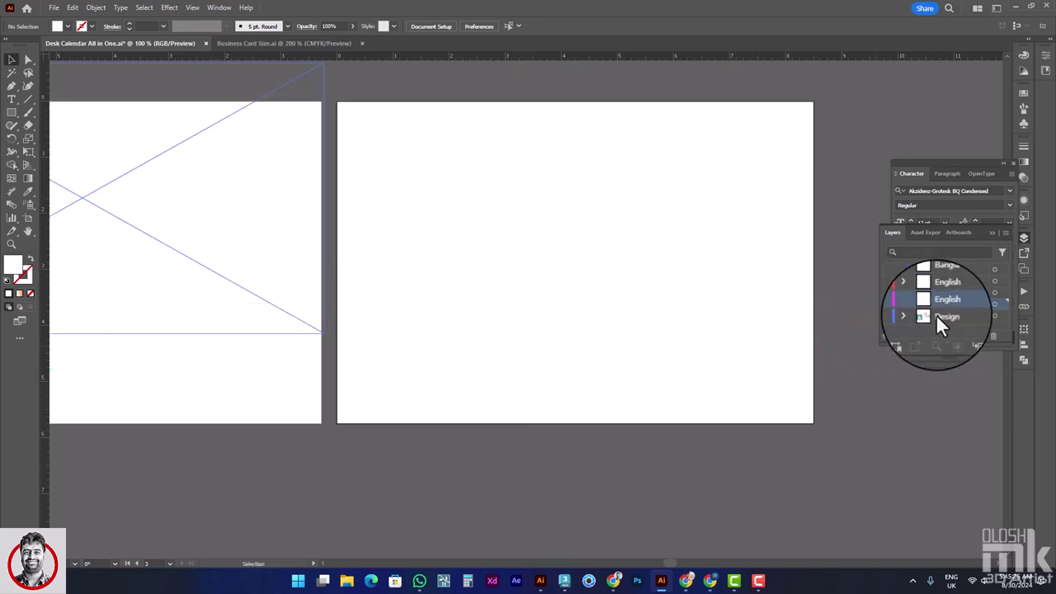
click(889, 305)
- Paste the calendar grid in place on the English layer, then hide that layer
key(ctrl+f)
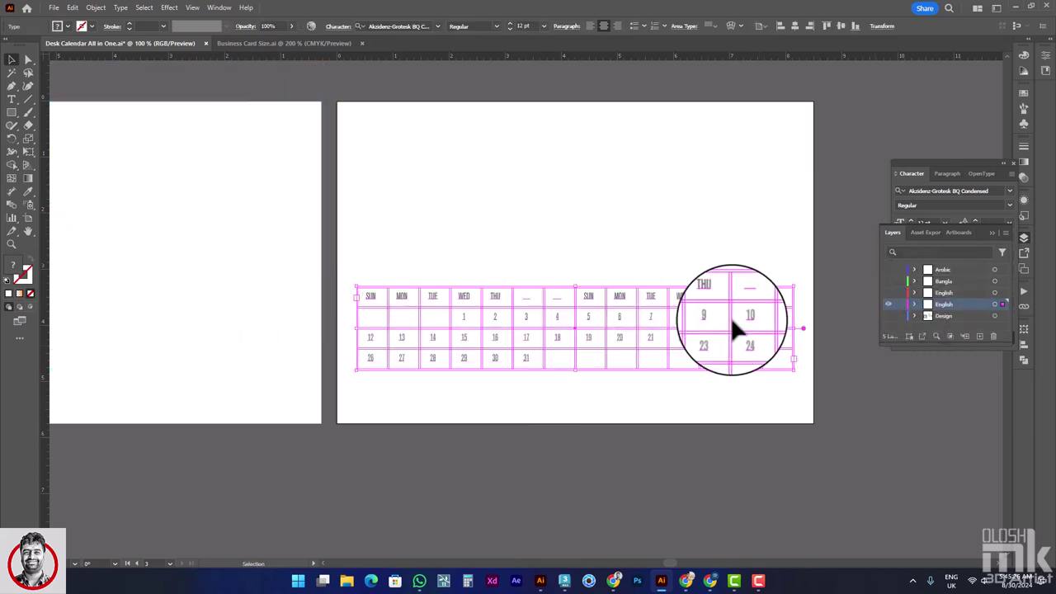
click(855, 344)
click(747, 318)
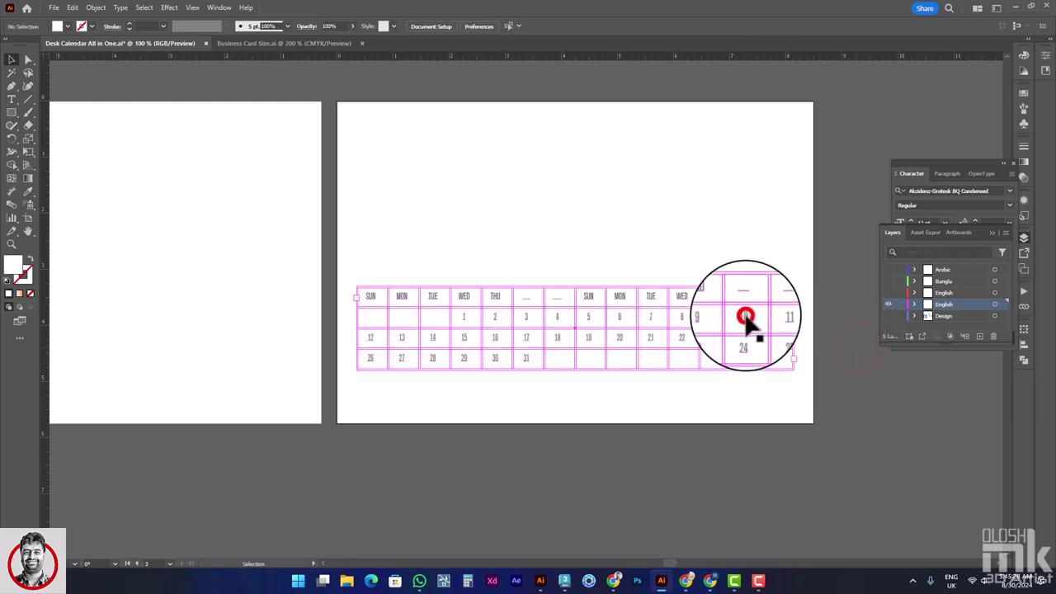
click(889, 318)
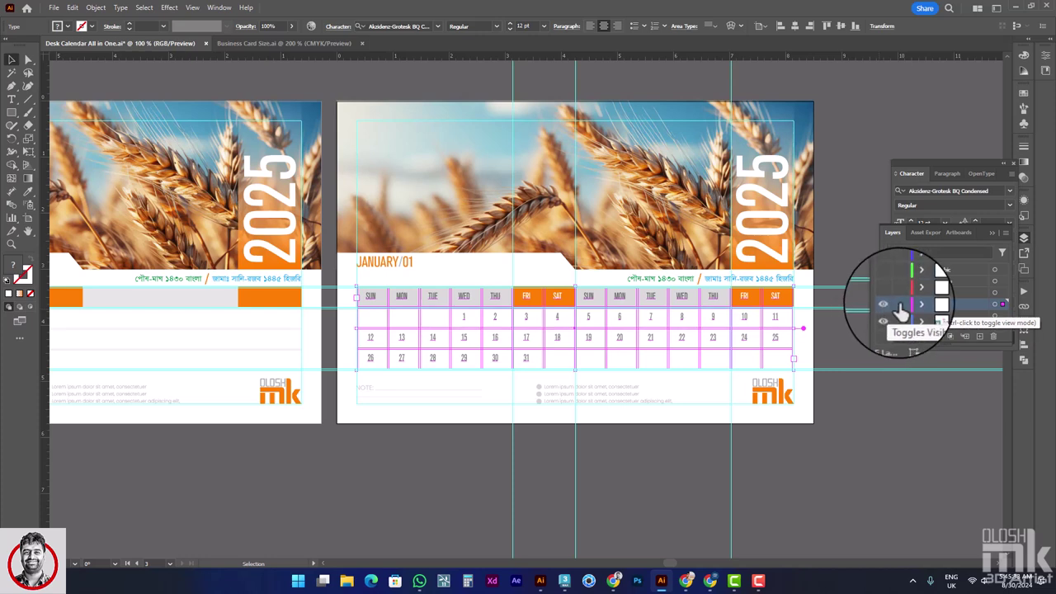
click(853, 308)
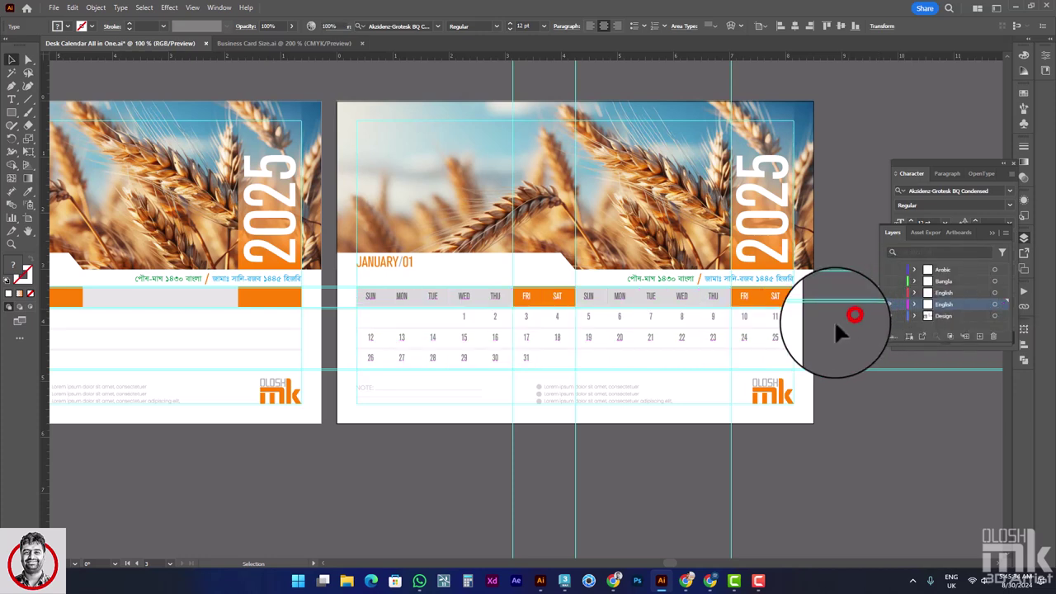
click(776, 299)
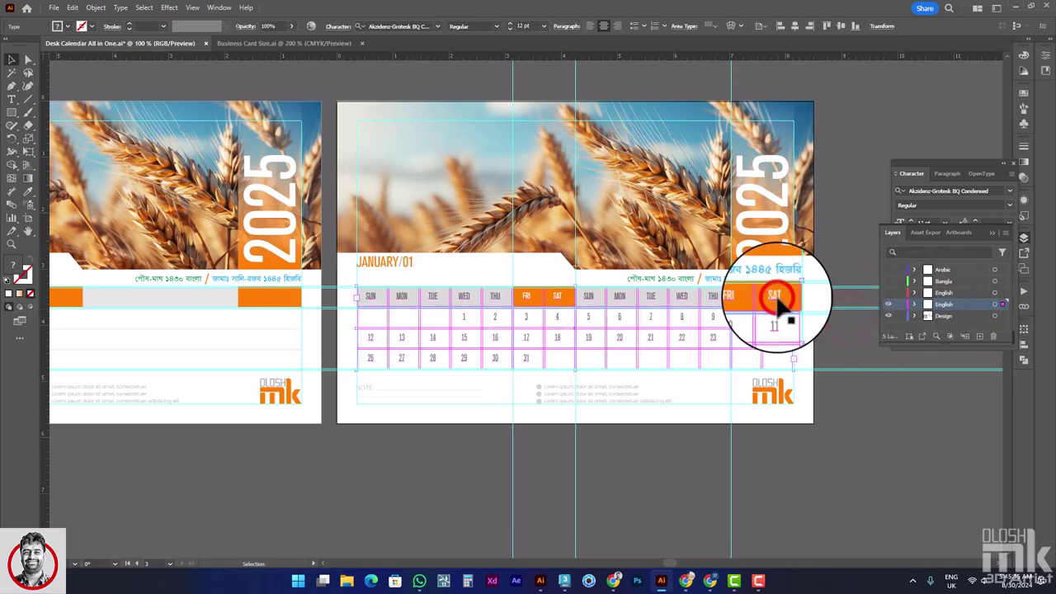
click(889, 304)
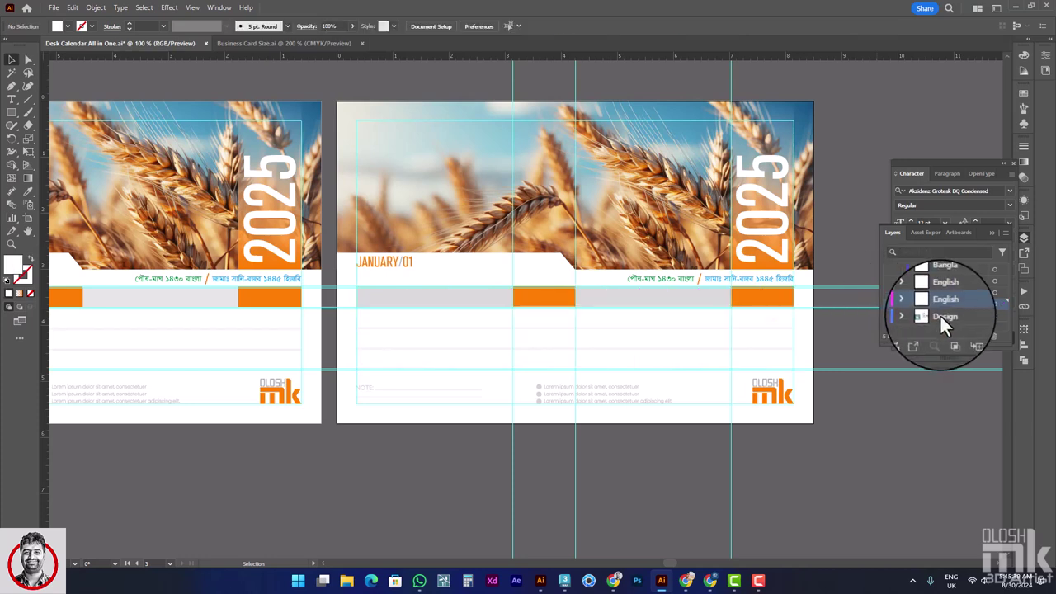
ctrl+click(890, 316)
click(970, 347)
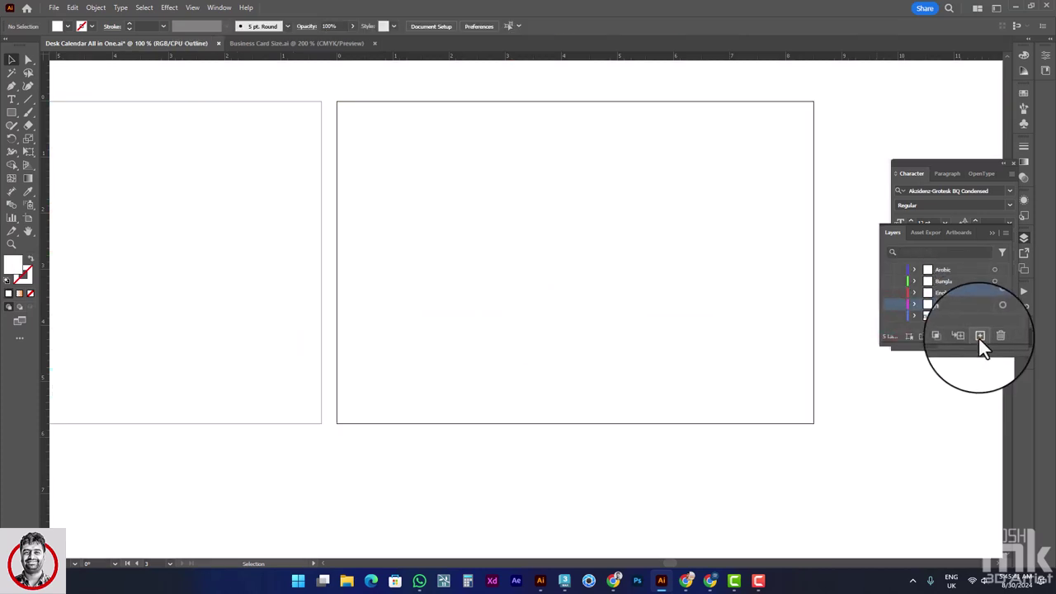
- Rename the new layer to Bangla
key(ctrl+y)
click(946, 306)
double_click(944, 304)
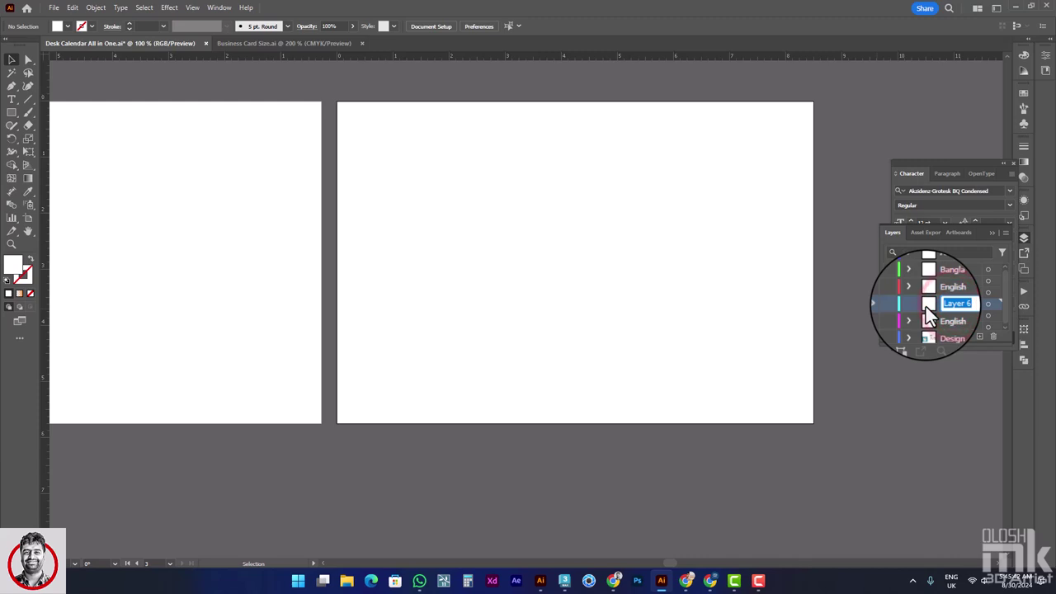
text(Bangla)
key(Return)
- Paste the calendar onto Bangla, delete its day-name row, and show all layers again
key(ctrl+v)
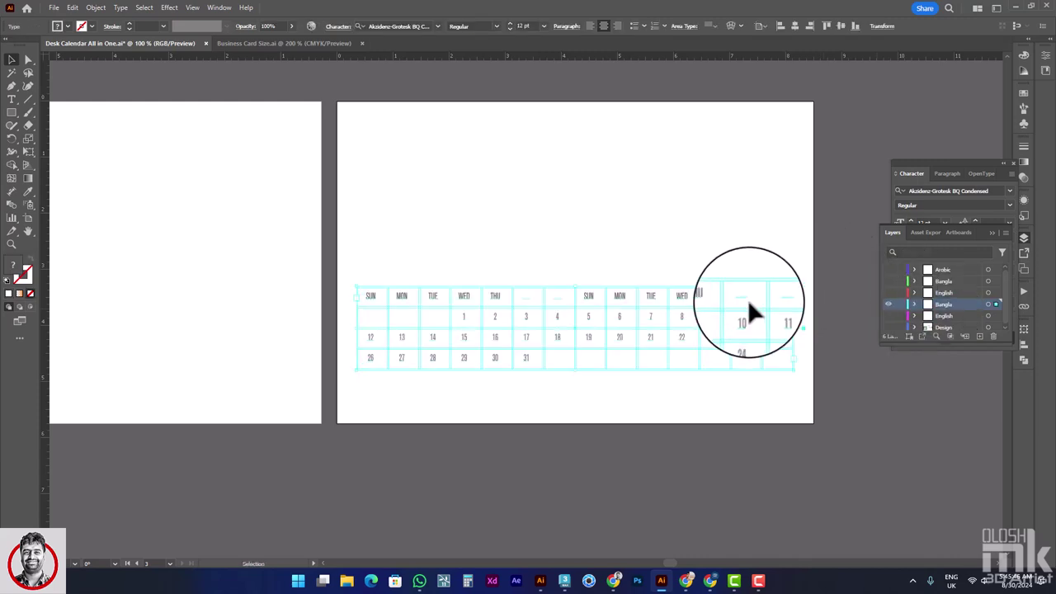
key(ctrl+equal)
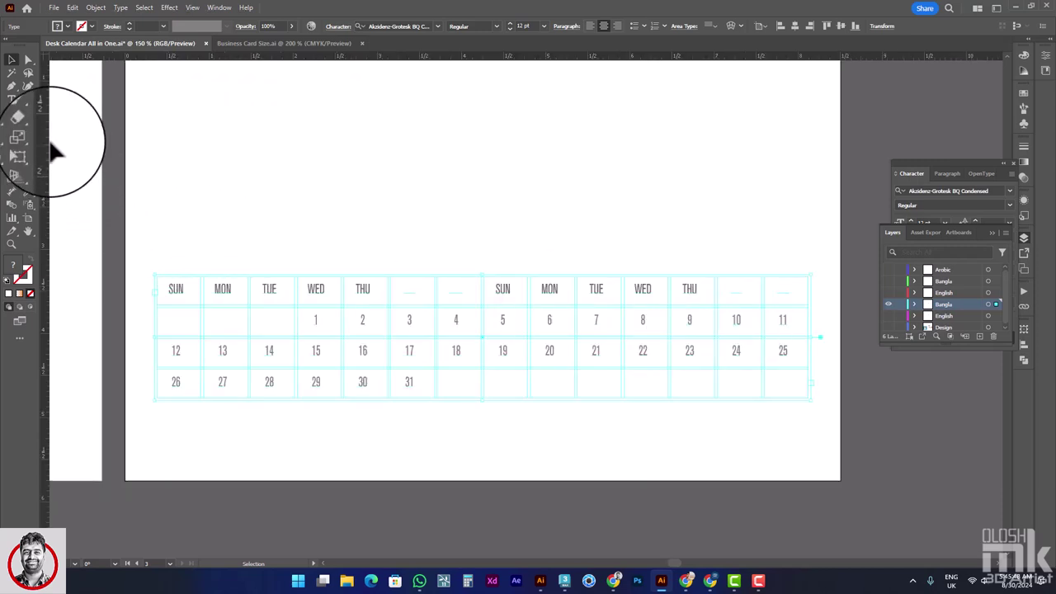
click(12, 99)
drag(167, 290, 838, 318)
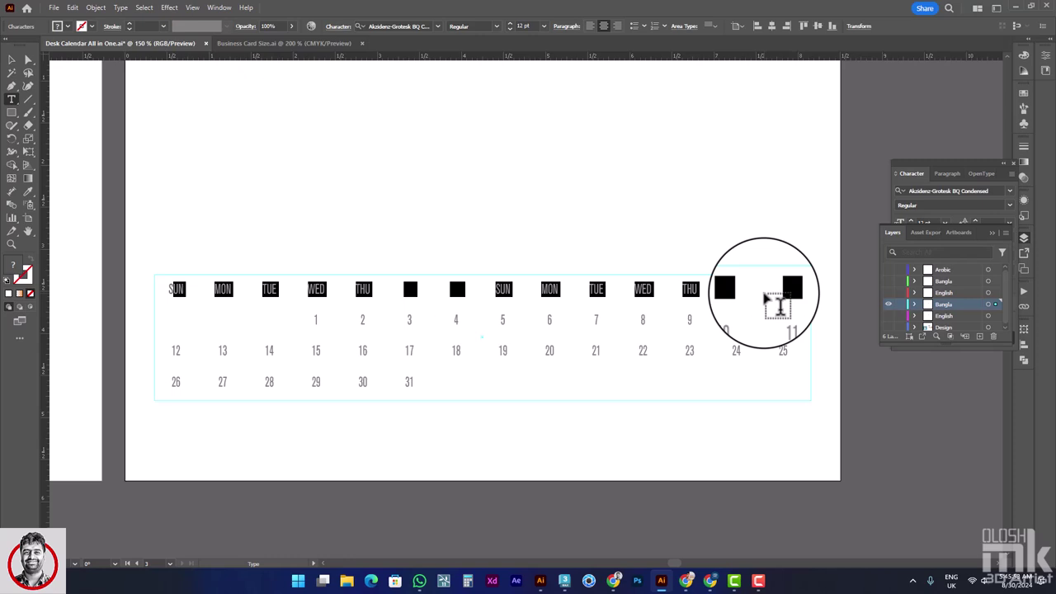
key(F12)
click(583, 306)
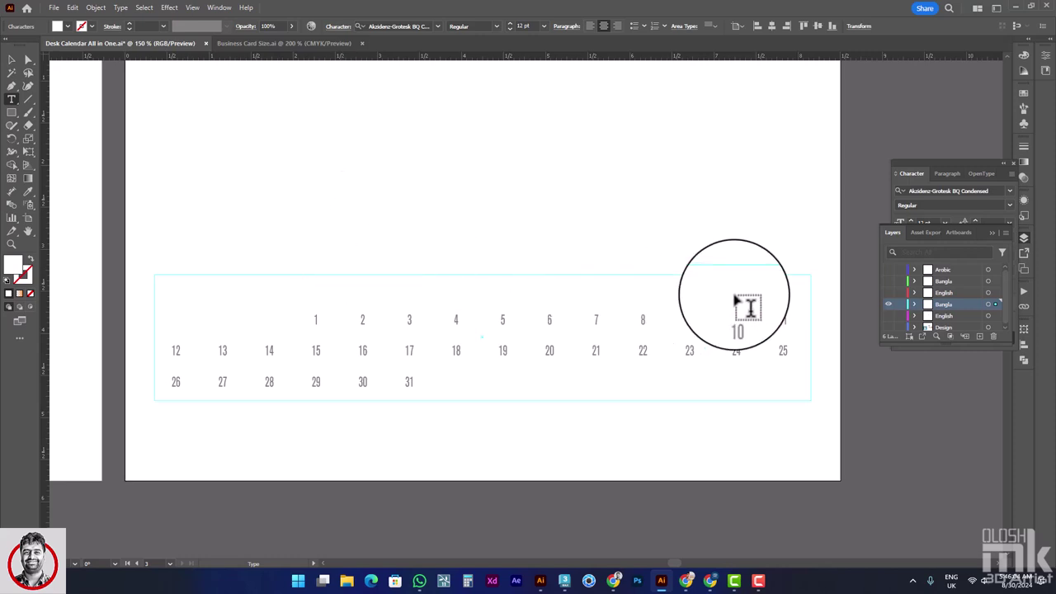
click(890, 317)
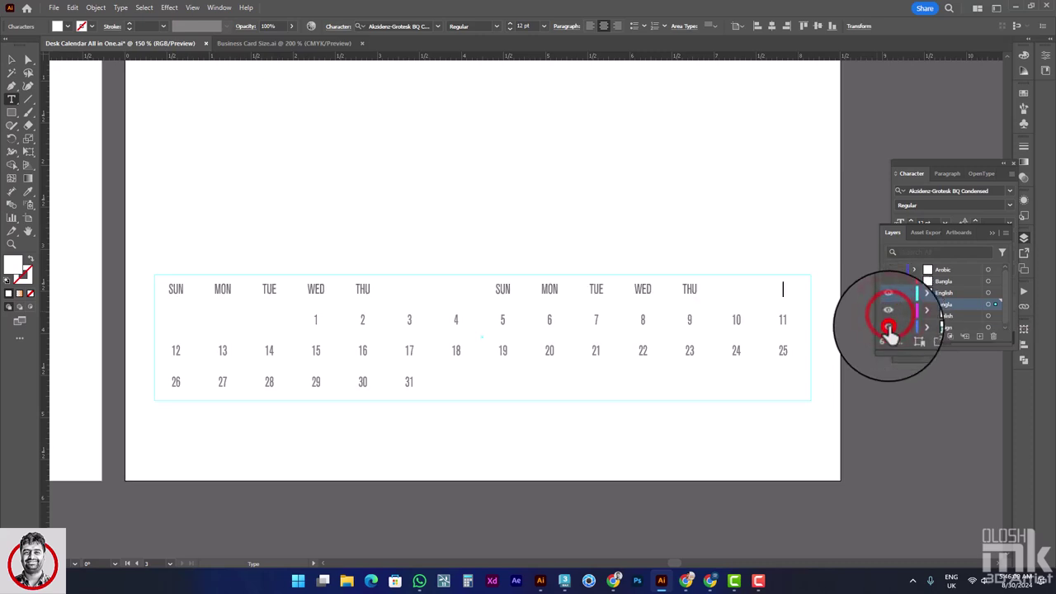
click(889, 326)
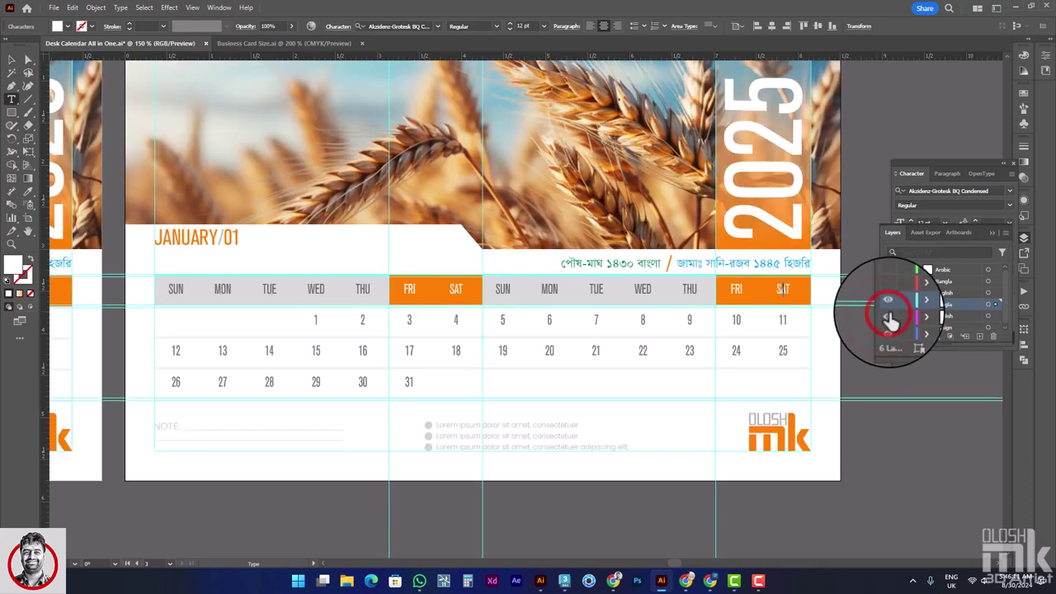
- Lock the layer below Bangla and select the copied date numbers
click(899, 312)
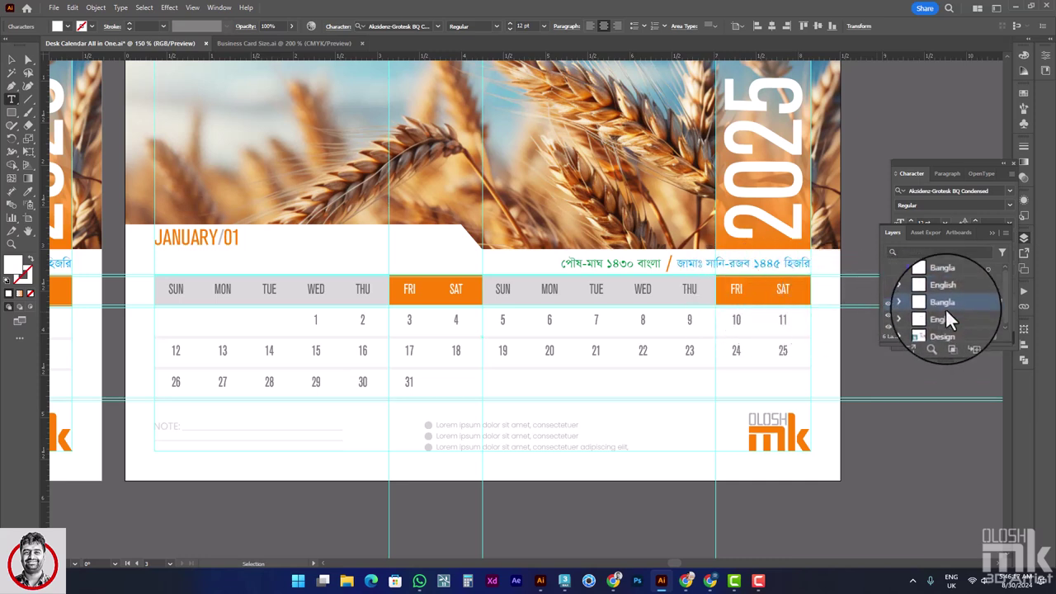
key(t)
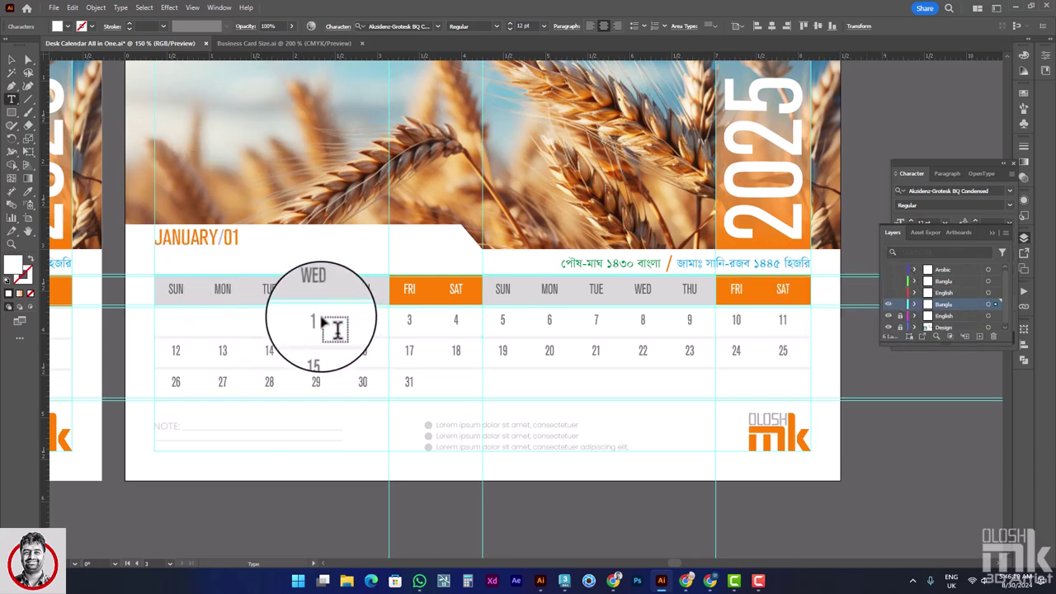
click(316, 320)
key(ctrl+a)
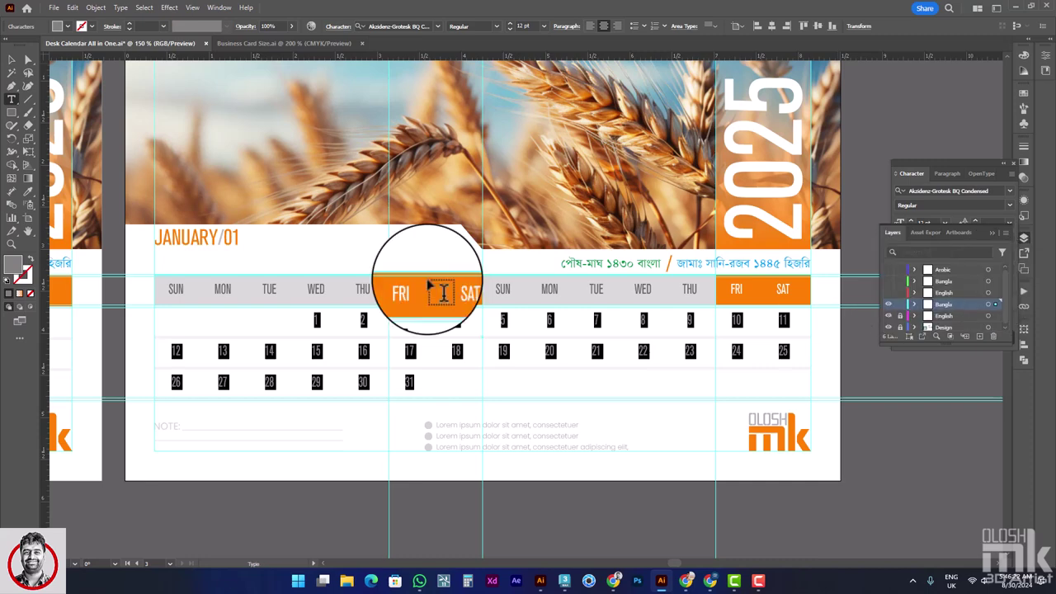
click(11, 59)
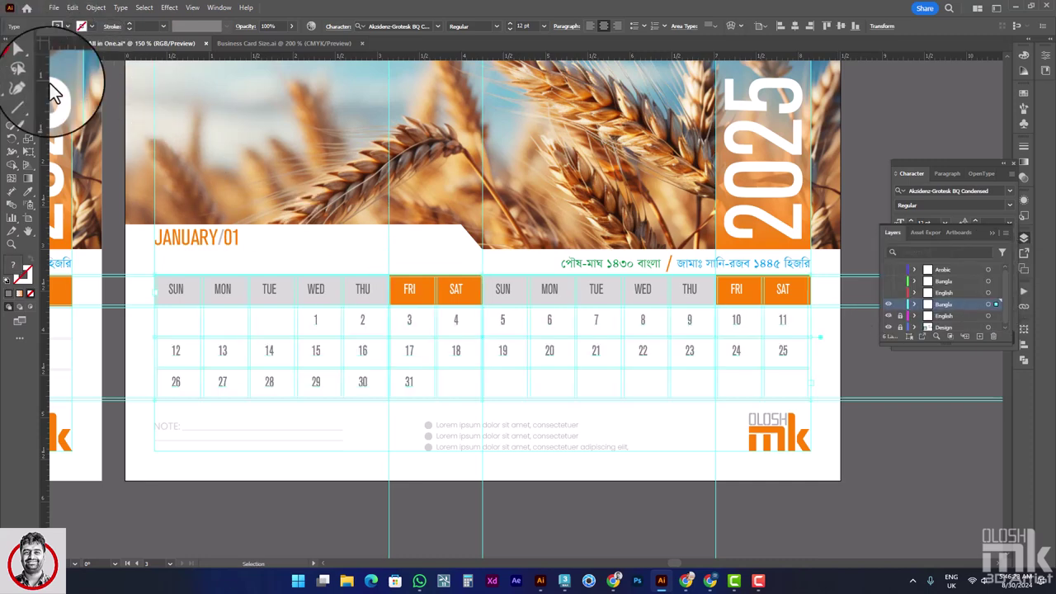
click(539, 318)
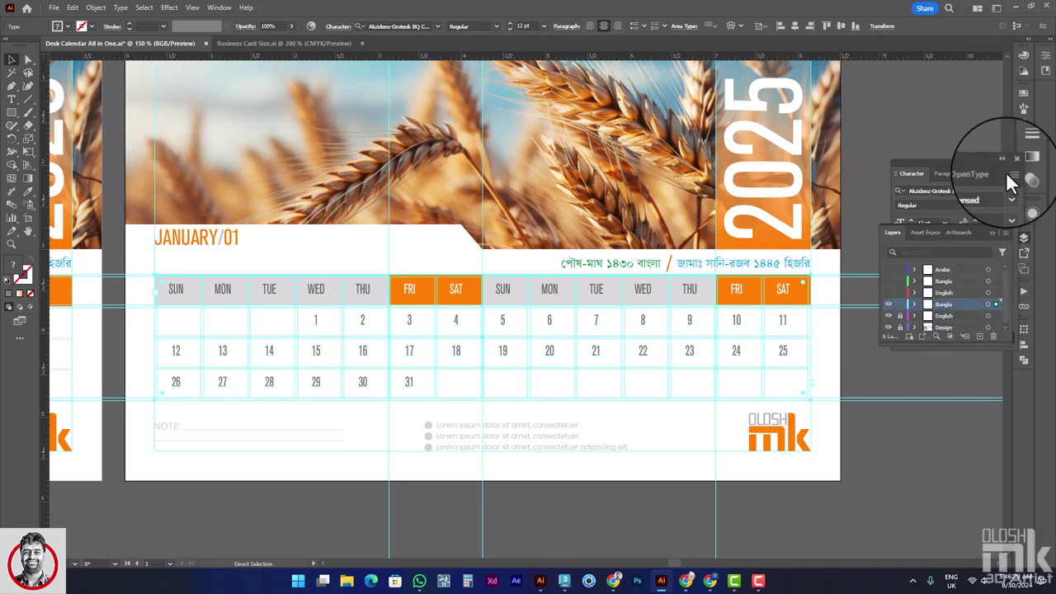
- Make the duplicate date numbers subscript and left-aligned
drag(980, 160, 950, 56)
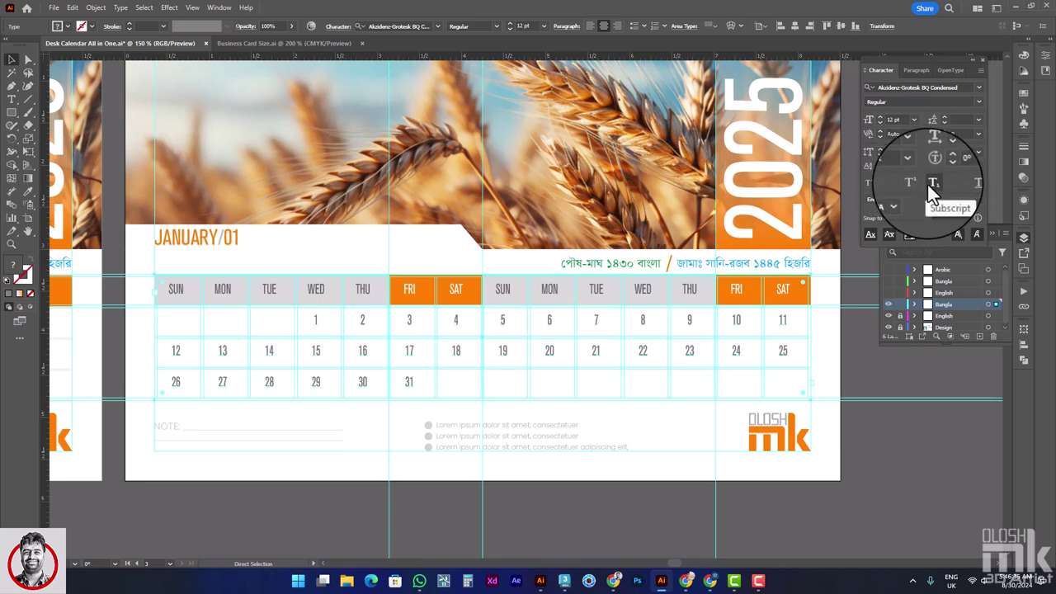
click(927, 183)
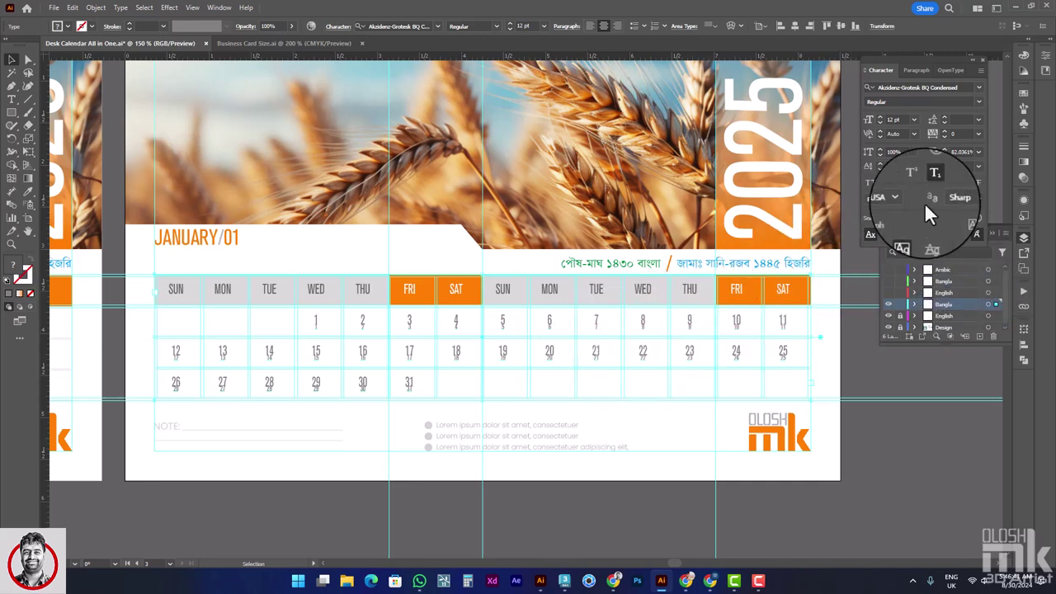
scroll(555, 363, up, 1)
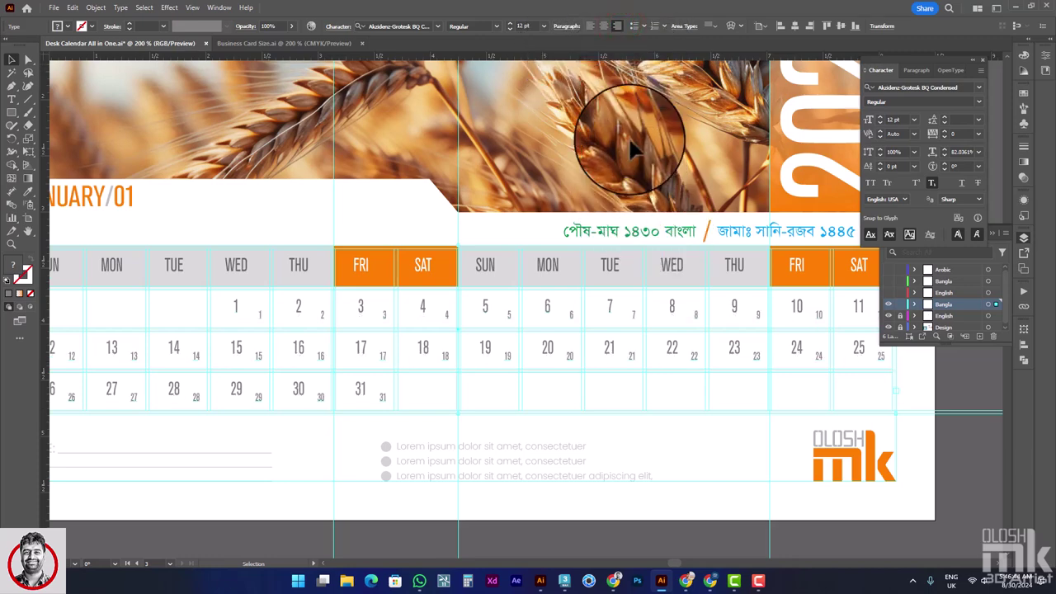
click(590, 25)
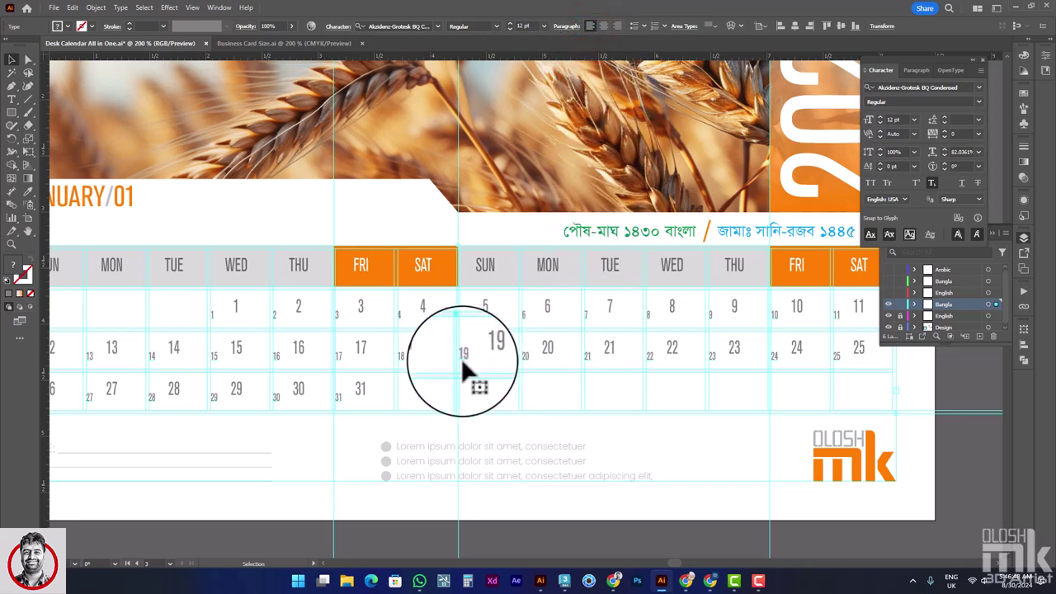
scroll(461, 358, up, 2)
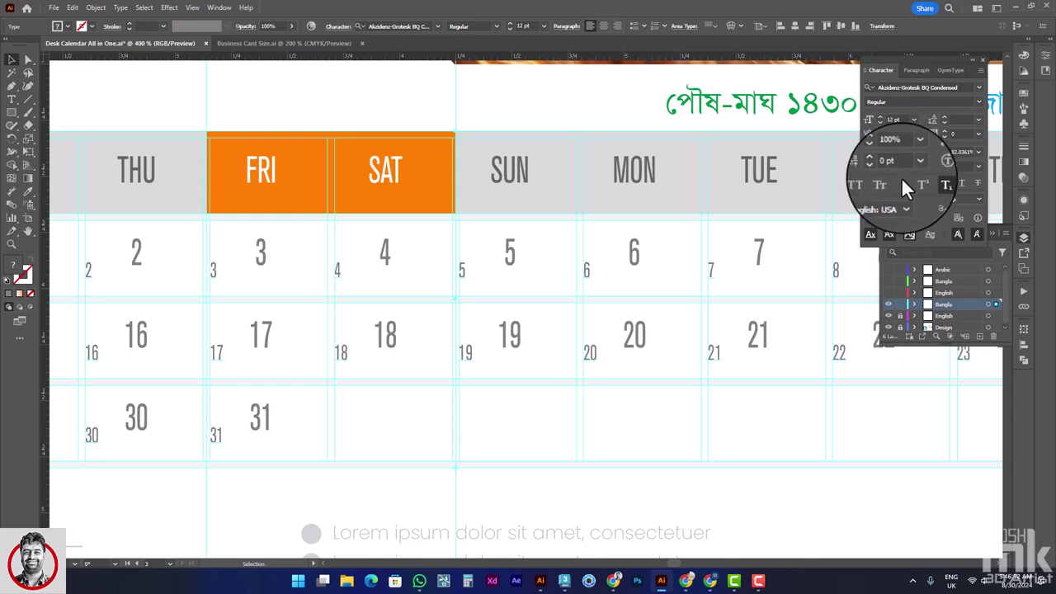
- Give the small subscript dates a 4 pt left indent in the Paragraph panel
click(921, 71)
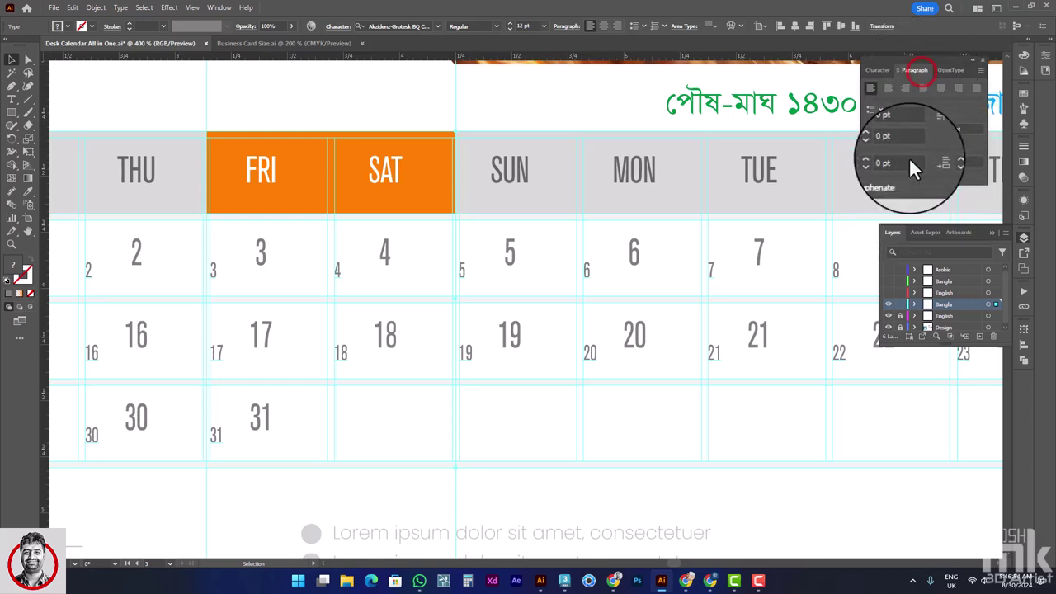
click(882, 126)
click(882, 126)
click(881, 126)
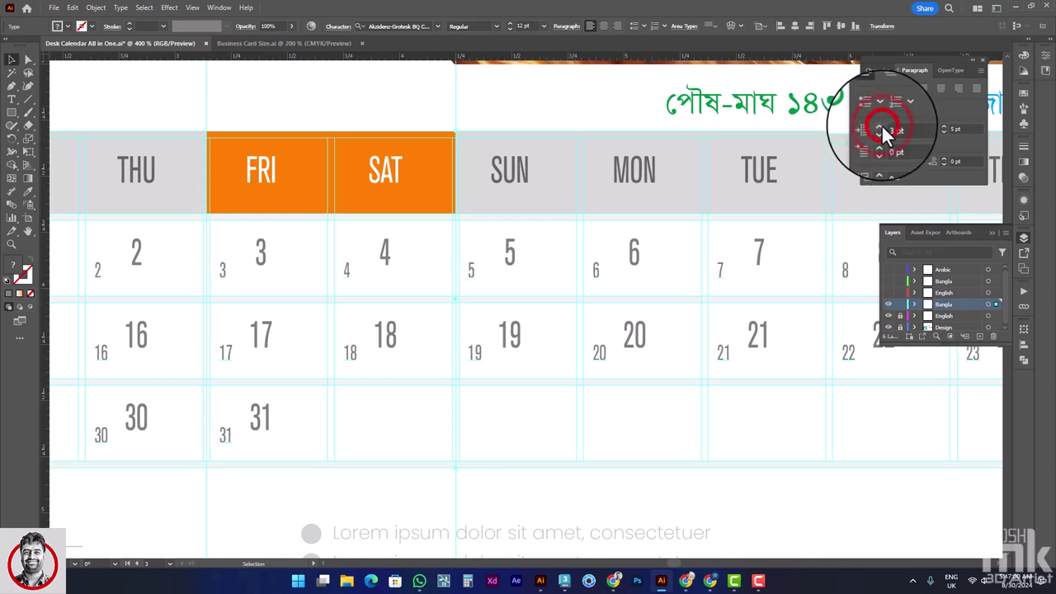
click(881, 126)
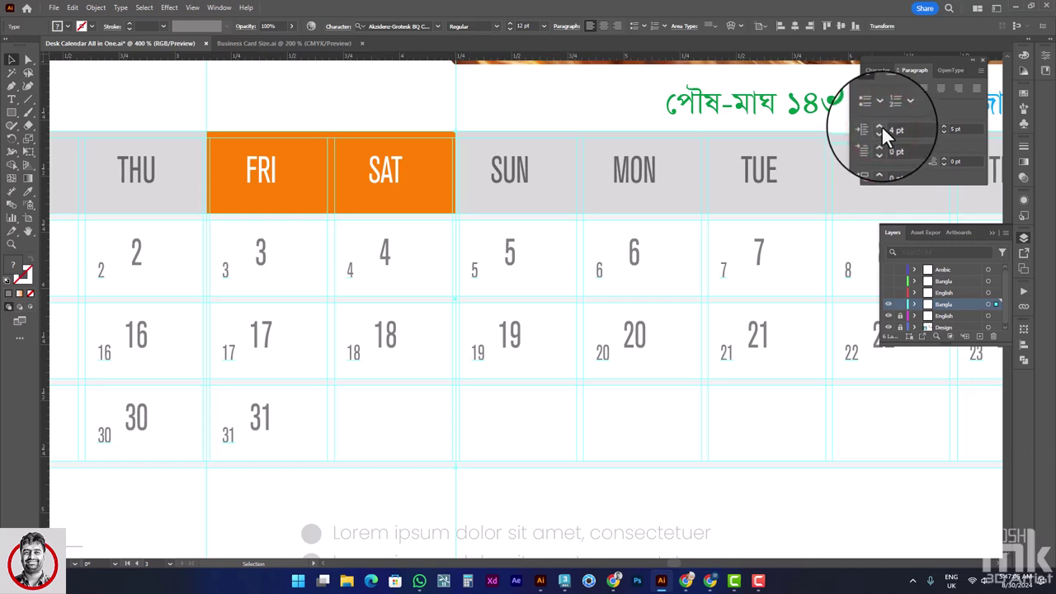
click(881, 125)
click(881, 133)
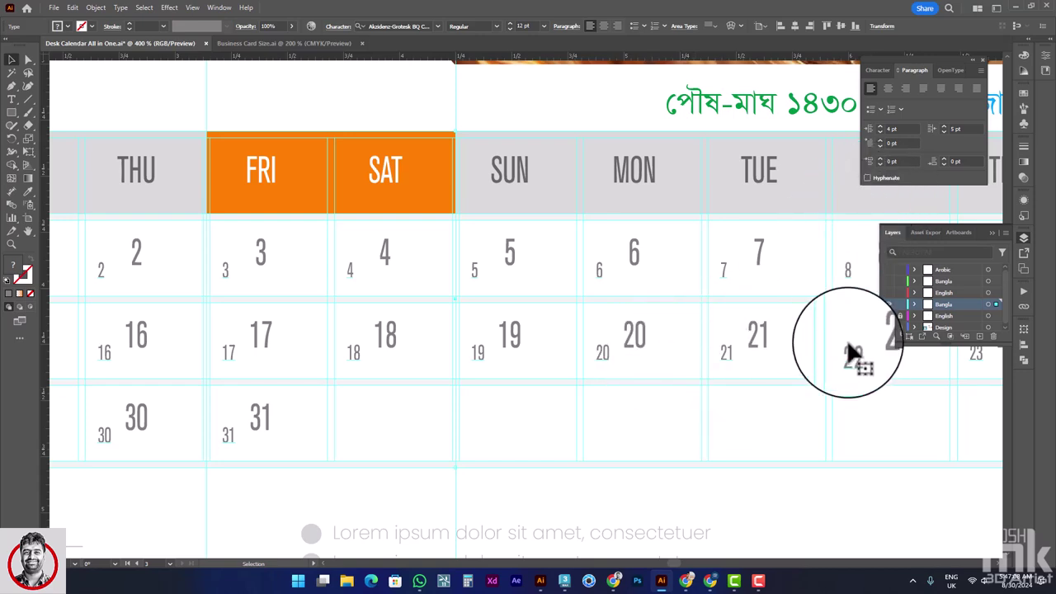
- Set the small dates to the SutonnyMJ font and colour them with a green swatch
click(402, 26)
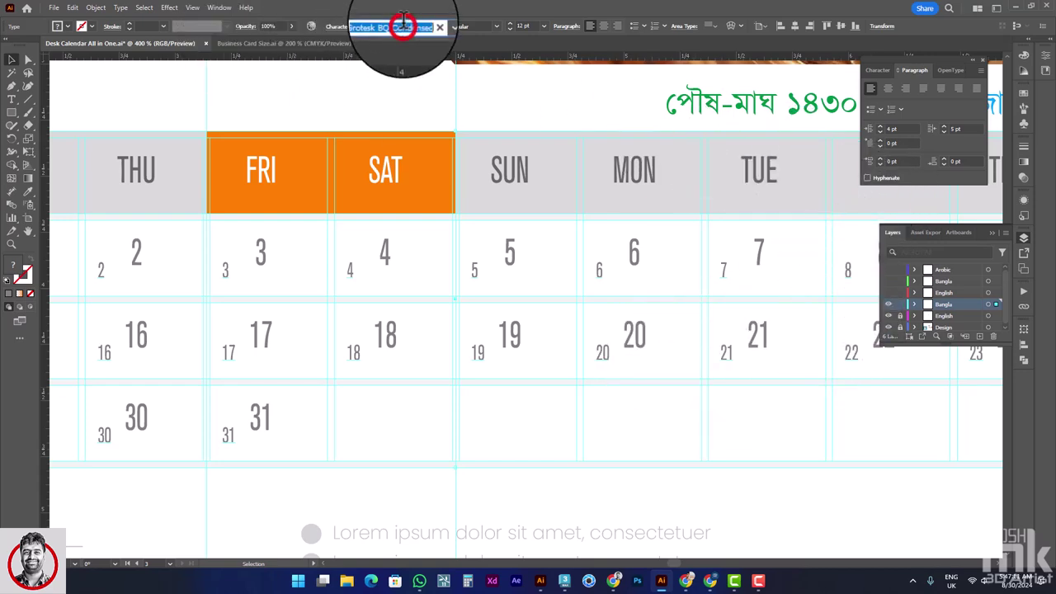
text(sutonny)
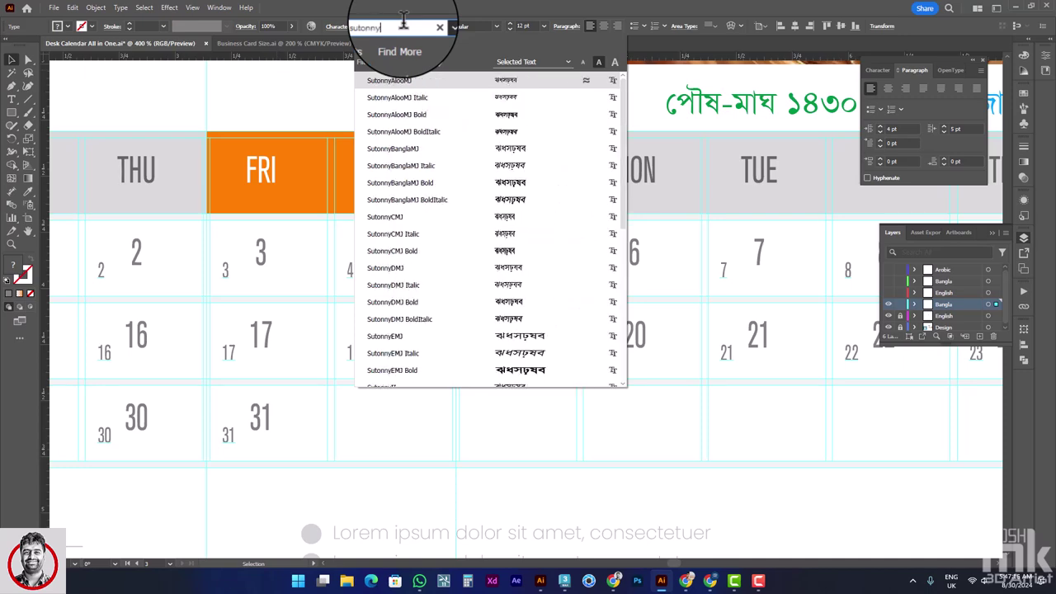
text(mj)
key(Down)
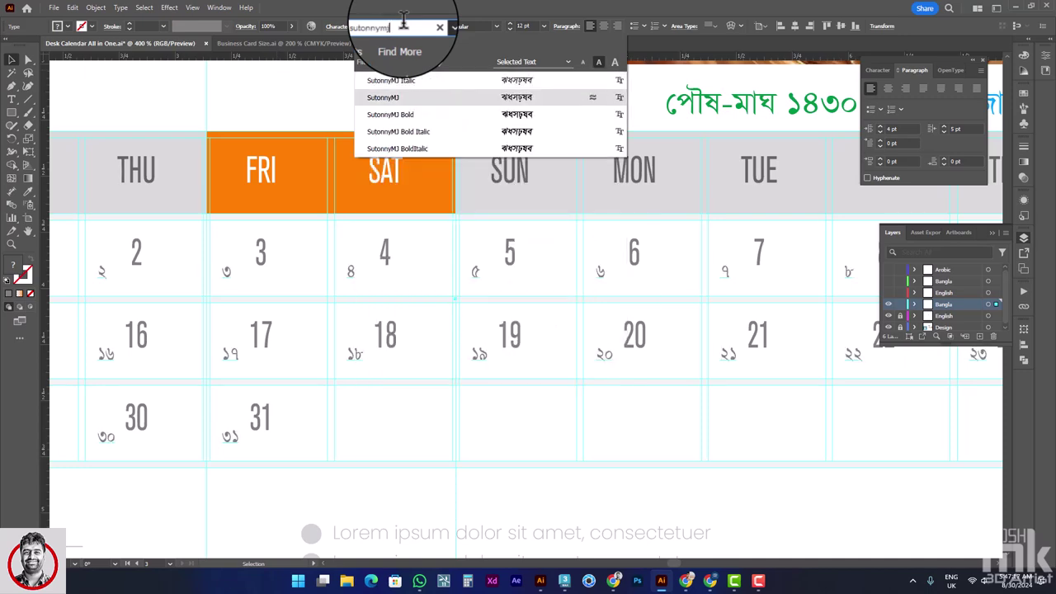
key(Return)
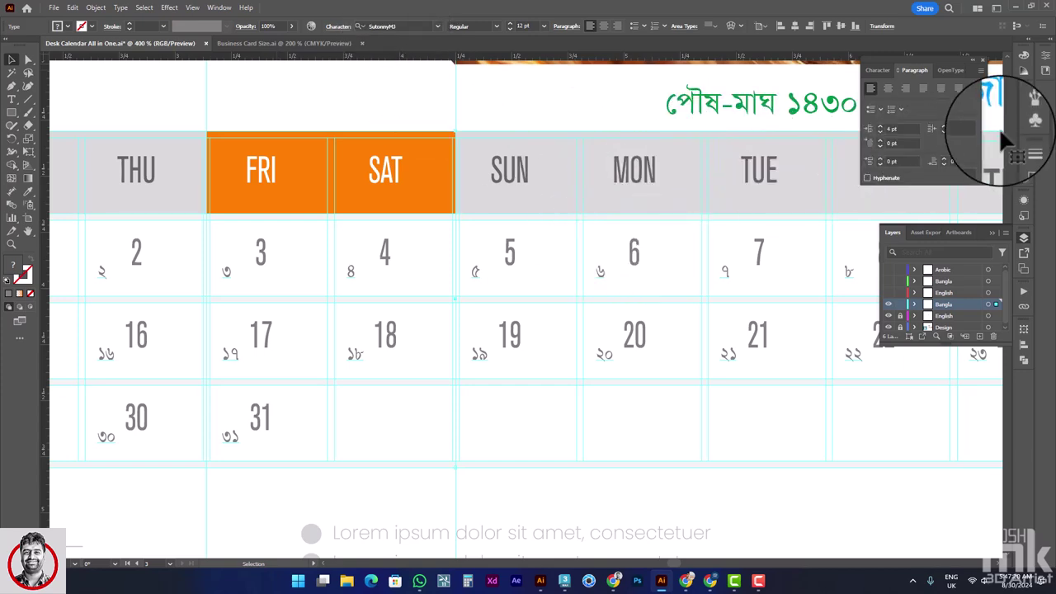
click(1023, 92)
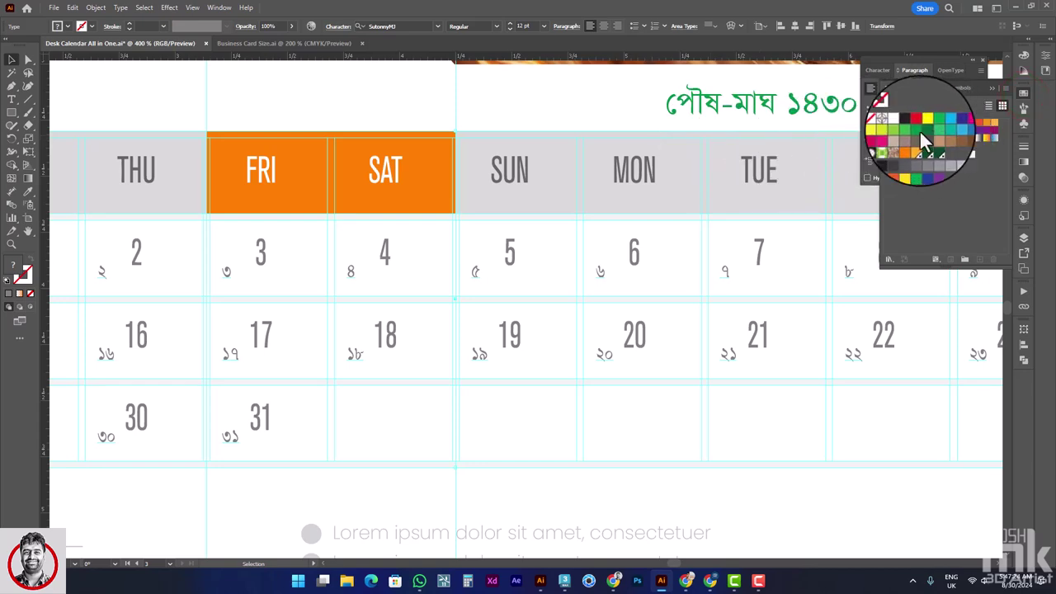
click(918, 130)
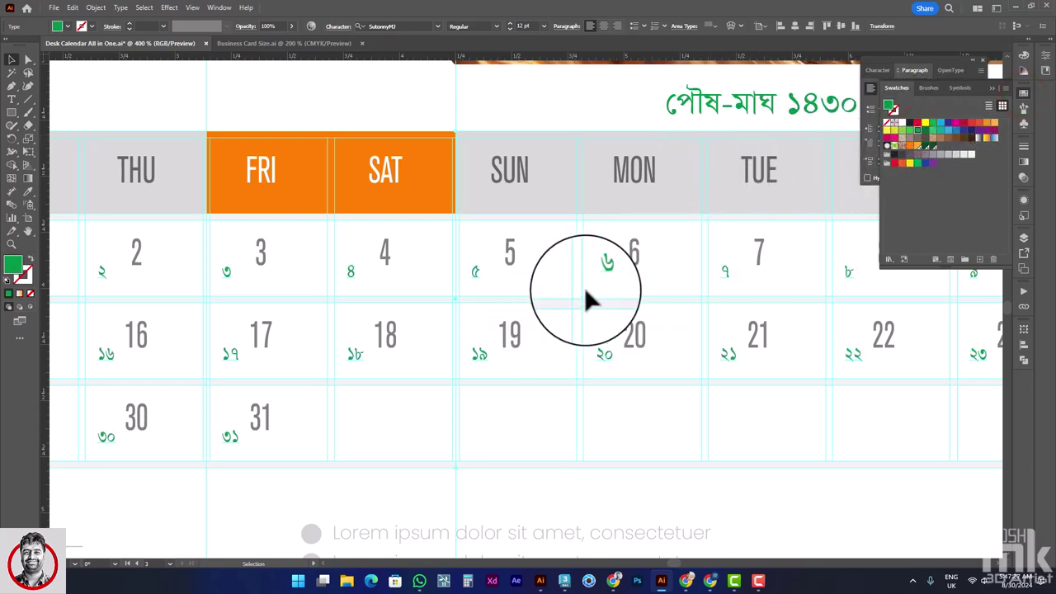
alt+scroll(380, 306, down, 1)
- Retype the Bangla numbers: 17 beside January 1 through 30, restarting at 1 on January 15
alt+scroll(395, 304, down, 1)
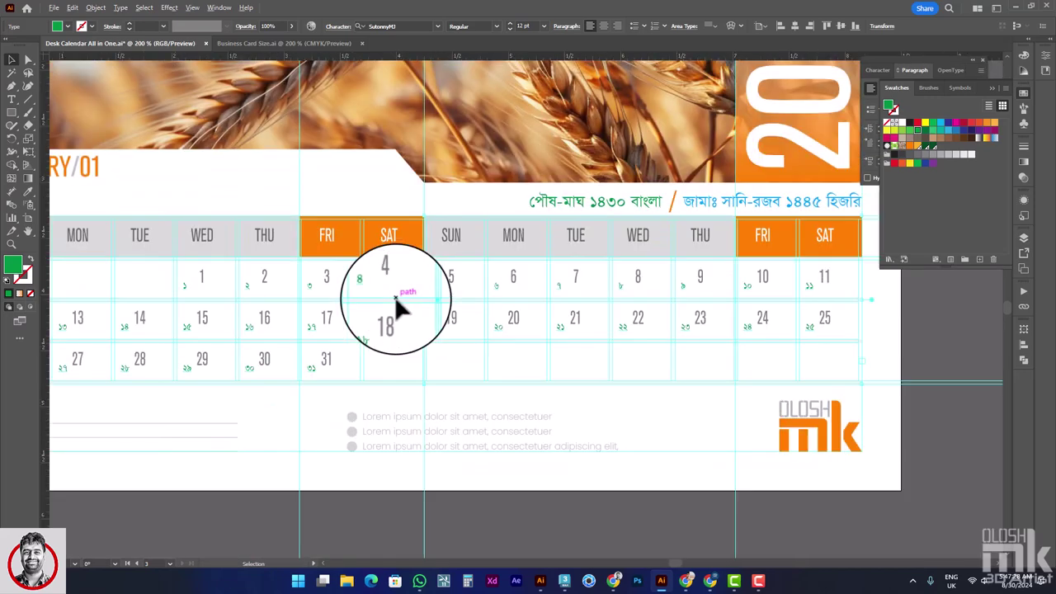
click(12, 99)
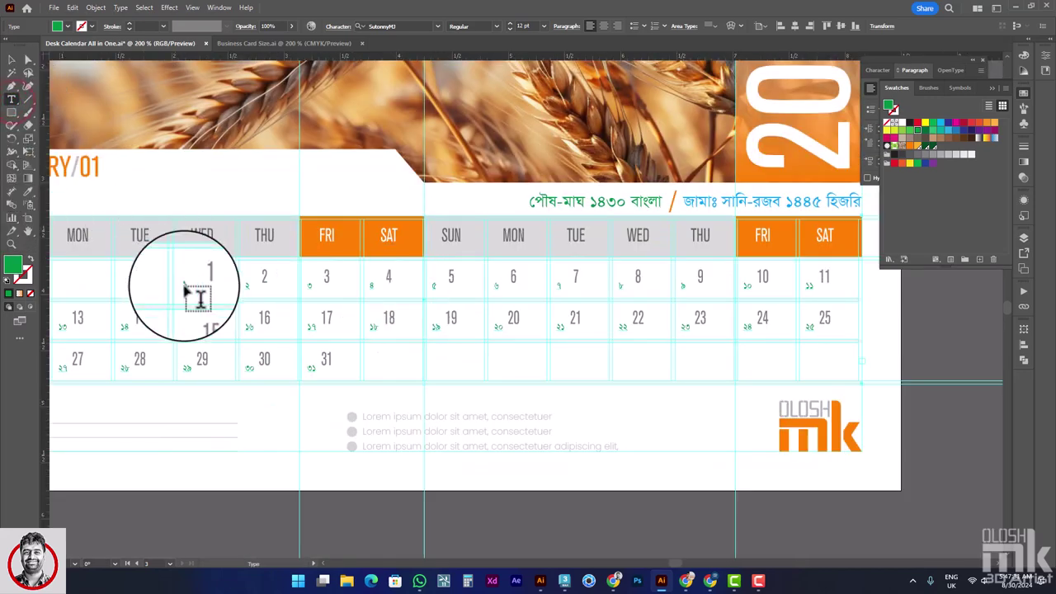
click(178, 282)
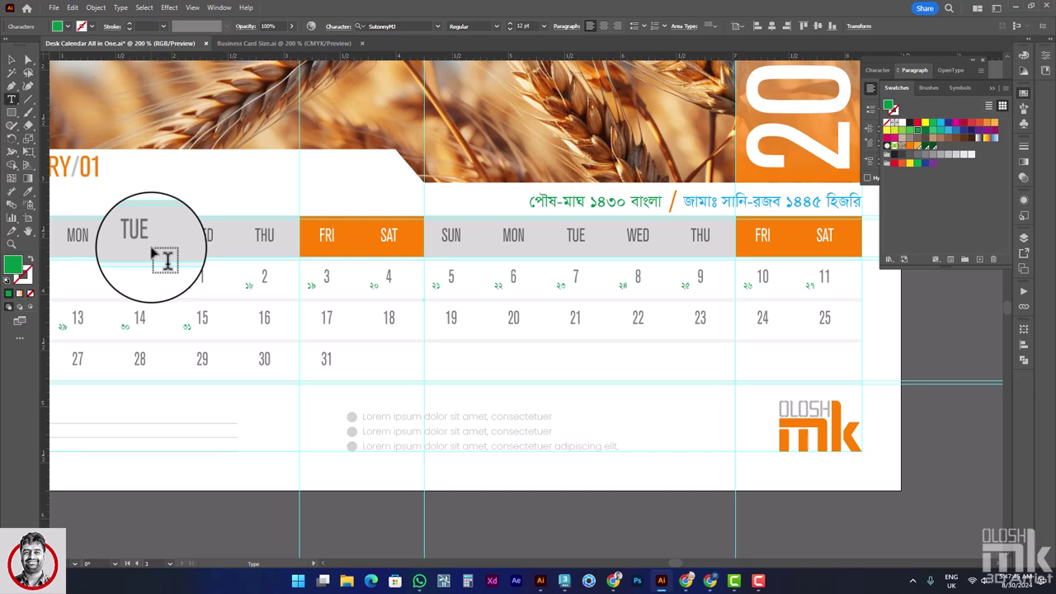
click(204, 327)
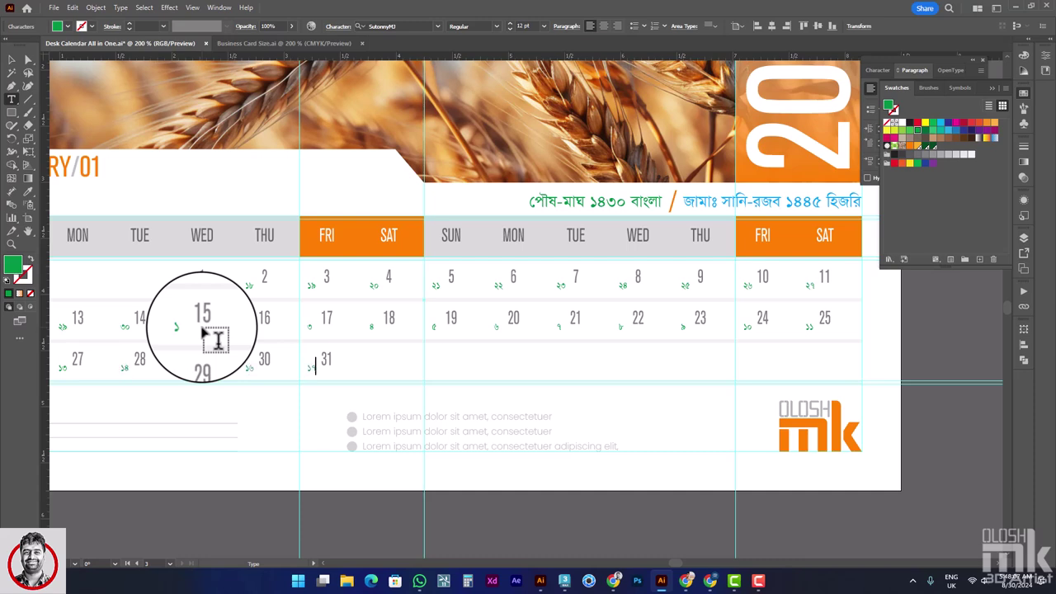
- Select the Bangla number text frames and lock the Bangla layer
click(12, 59)
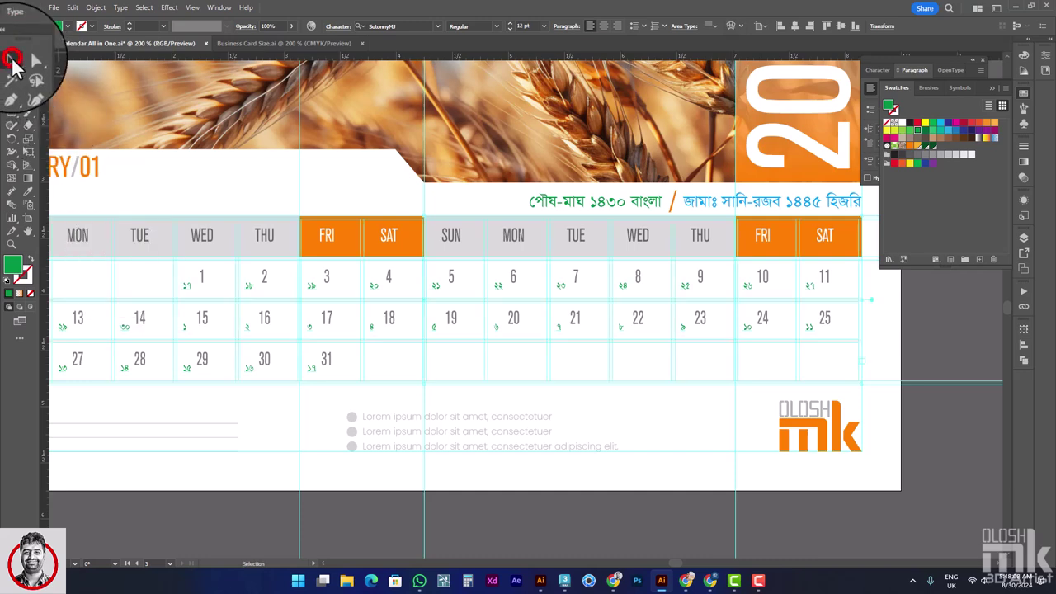
click(266, 505)
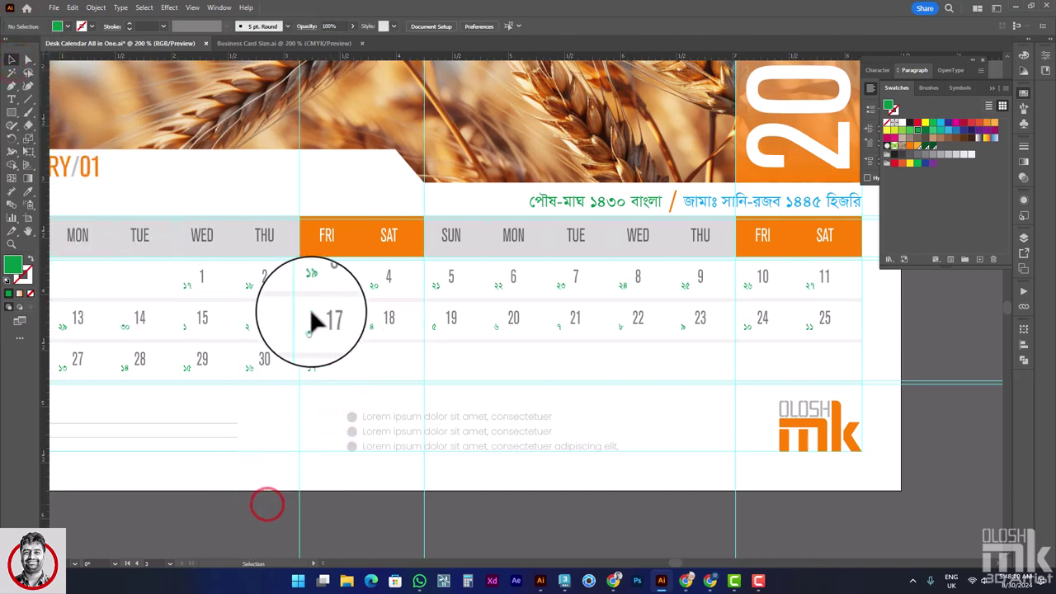
click(320, 279)
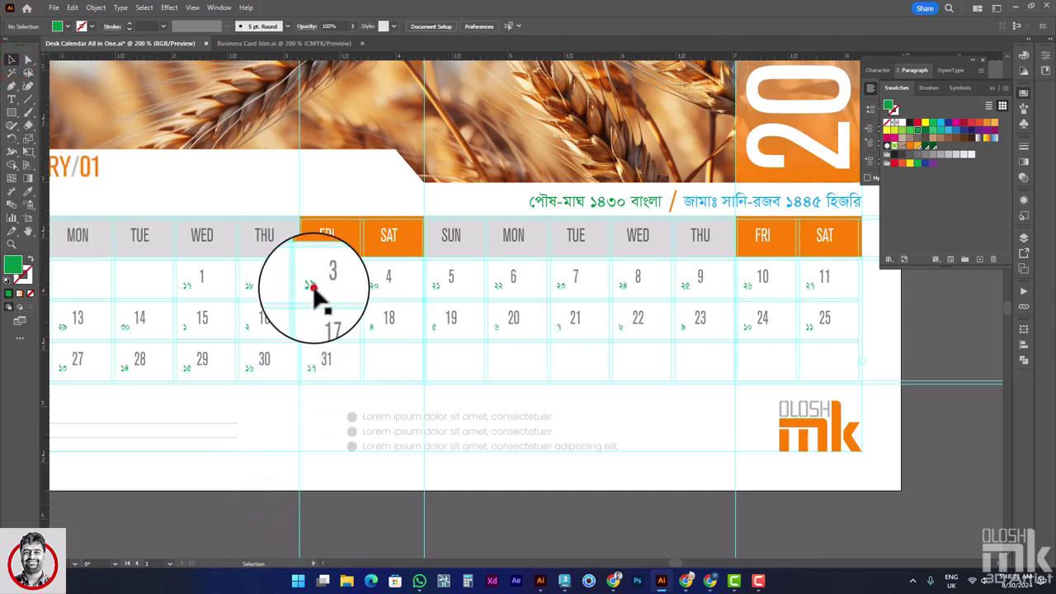
click(1024, 237)
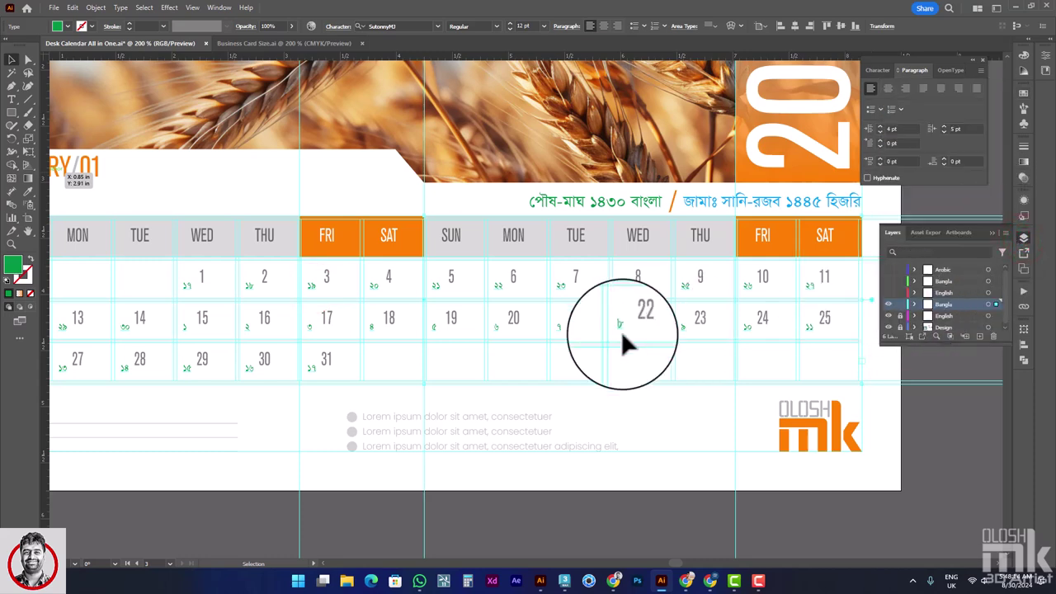
key(a)
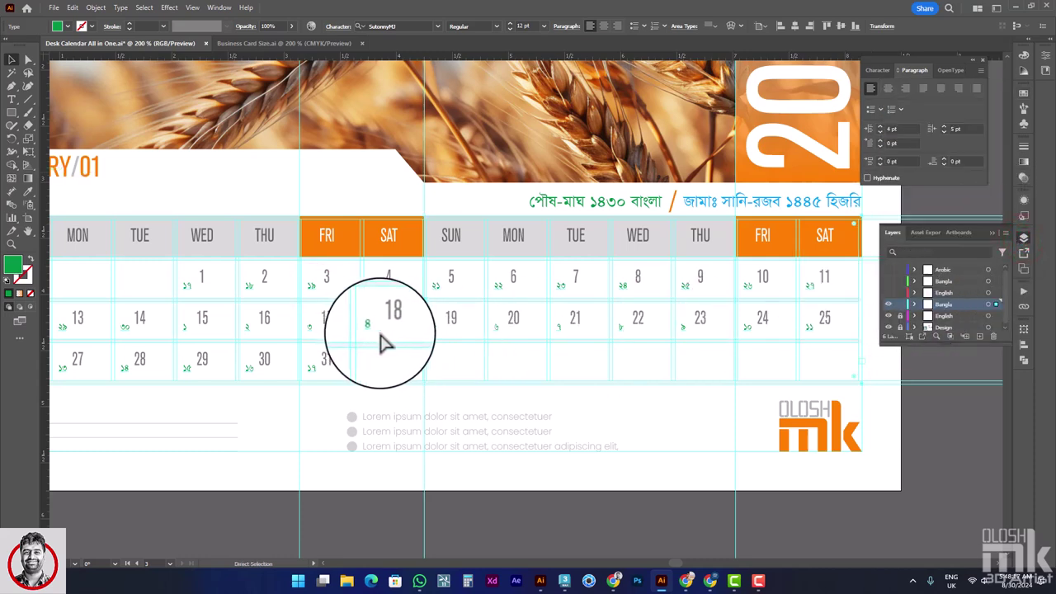
click(897, 305)
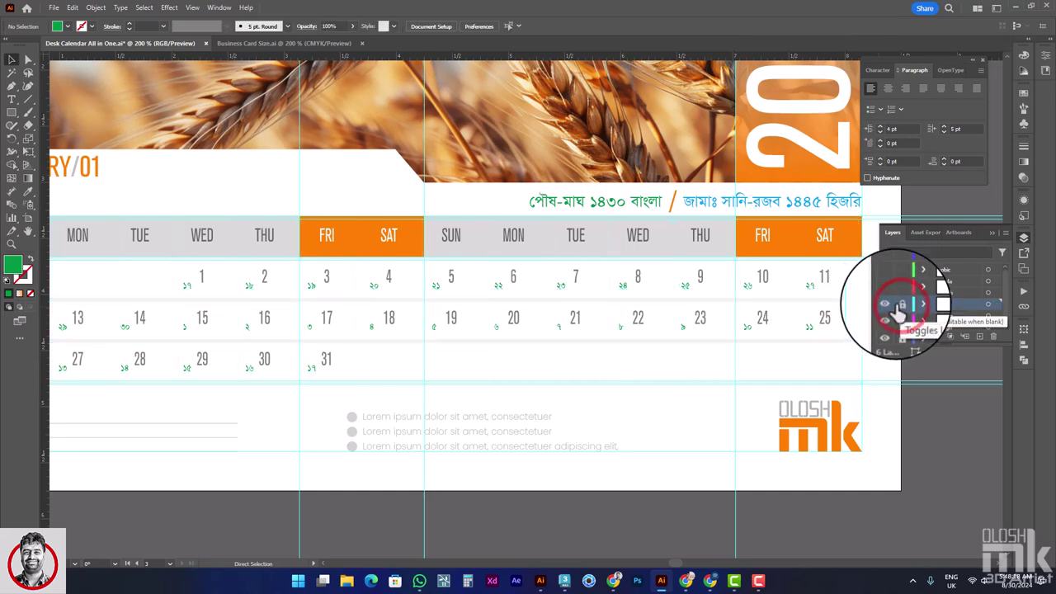
key(ctrl+y)
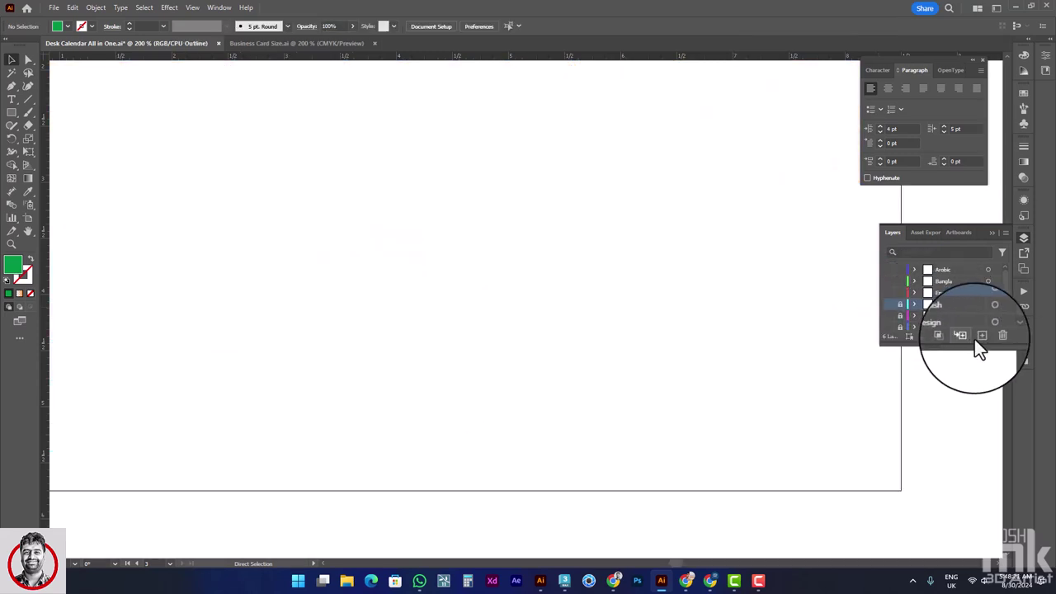
- Add a new layer named Arabic
click(981, 335)
key(ctrl+y)
double_click(949, 304)
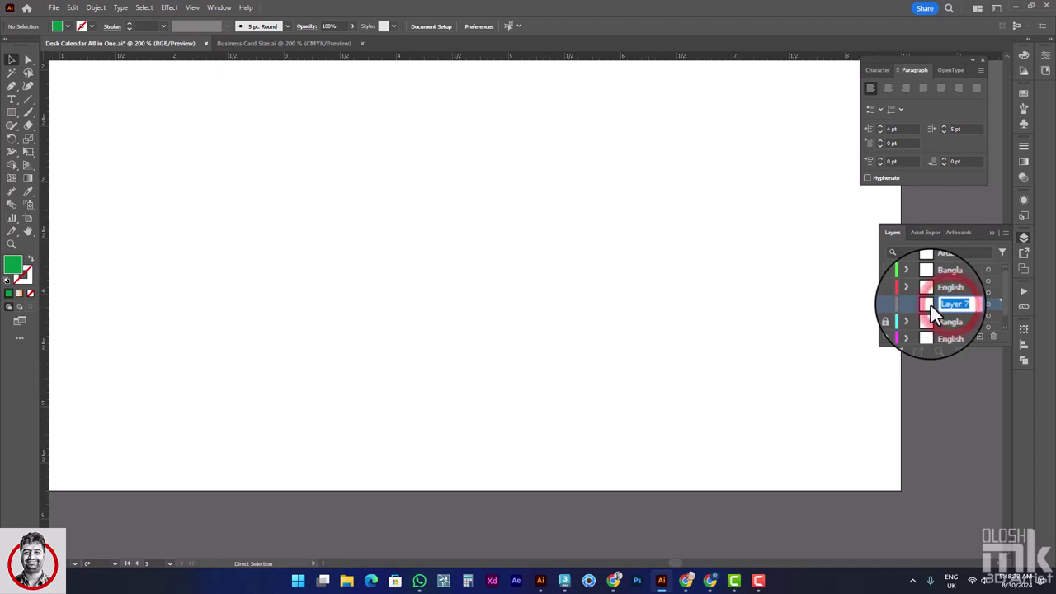
text(Ar)
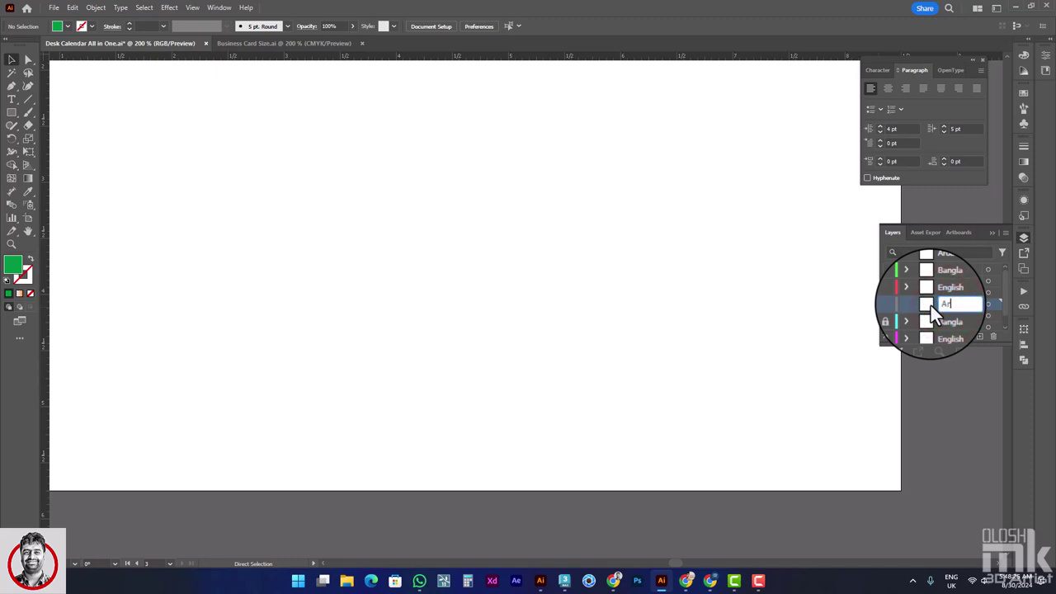
text(abic)
key(Return)
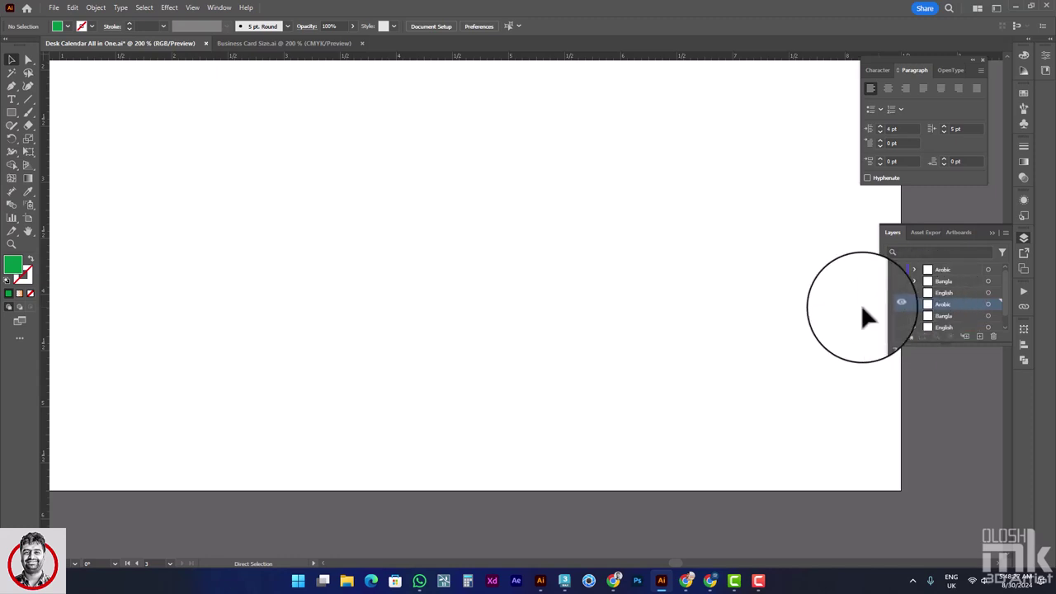
- Paste the numeral grid in place on Arabic and show the English and Design layers
click(795, 322)
key(ctrl+shift+v)
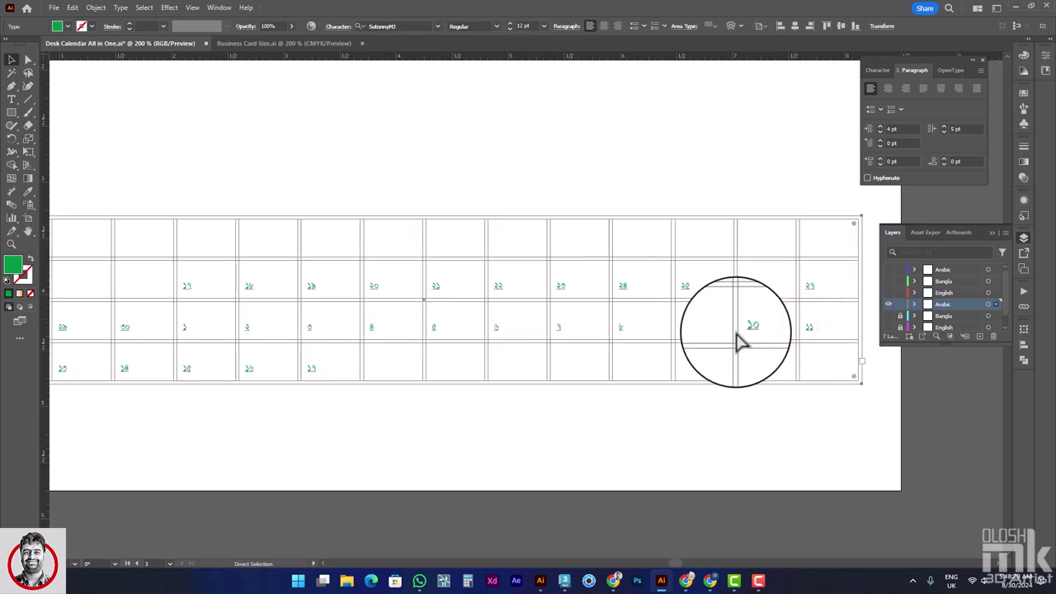
click(889, 306)
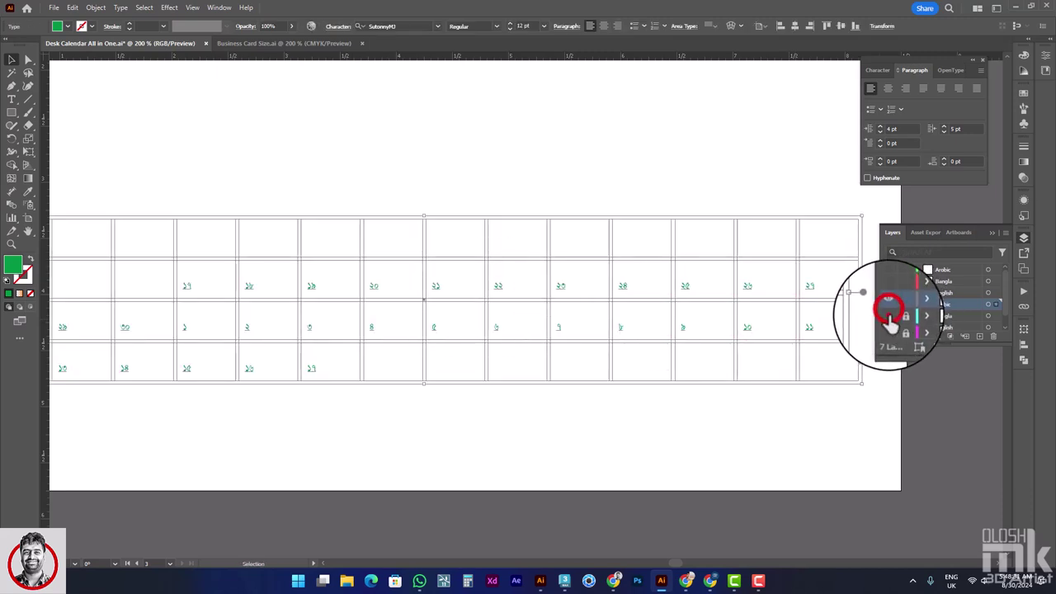
click(891, 323)
click(886, 331)
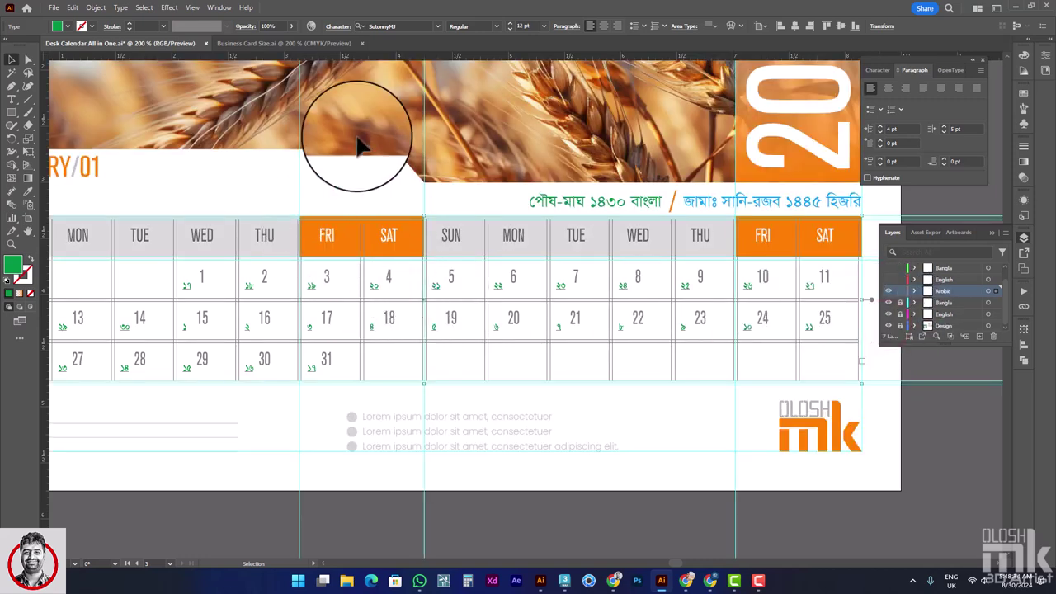
- Right-align the copied numerals with 0 pt left indent and colour them blue
click(617, 26)
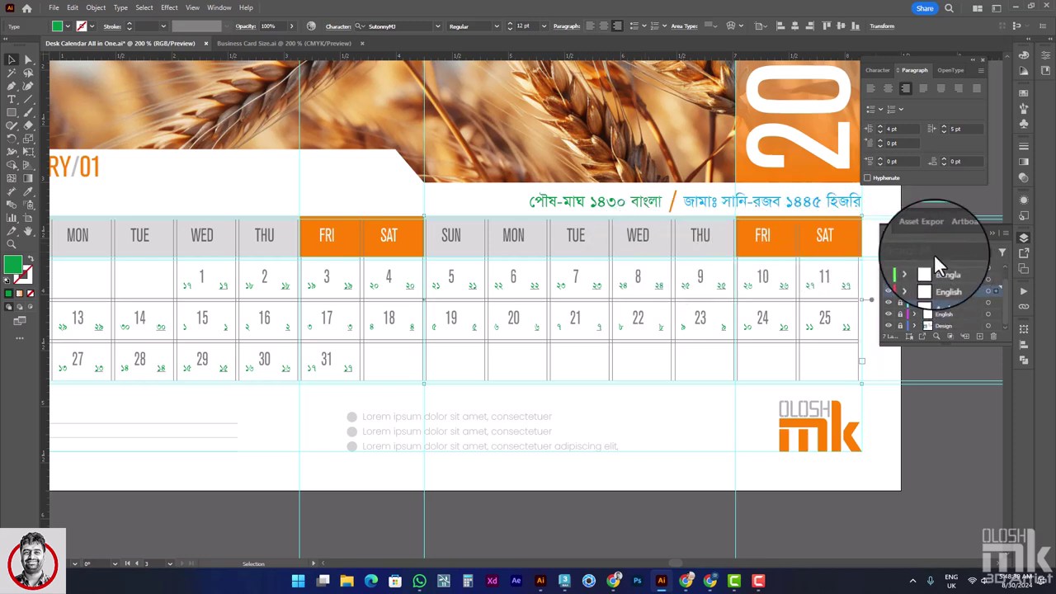
click(881, 130)
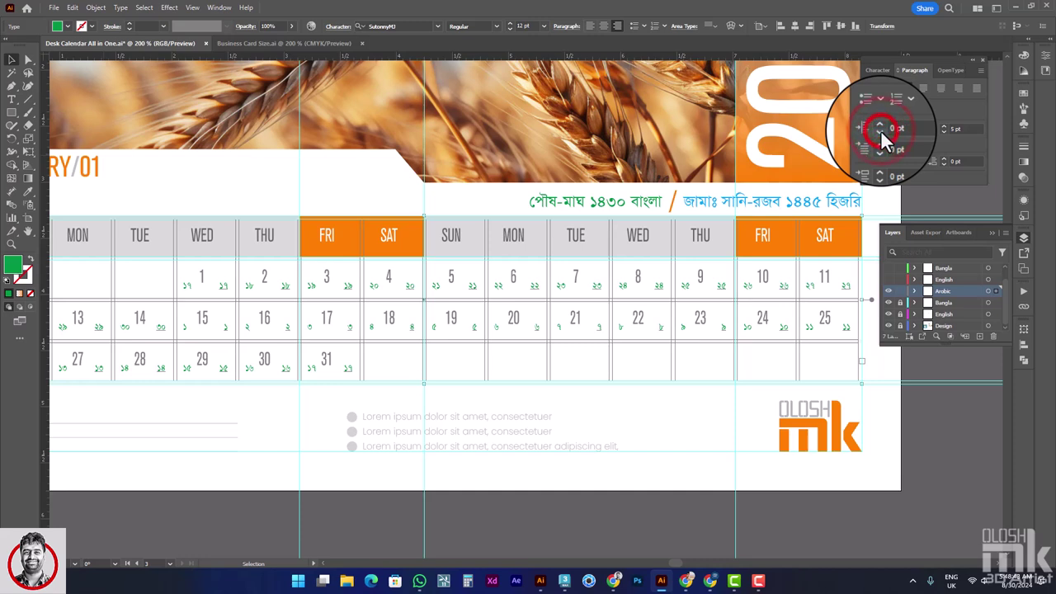
click(942, 131)
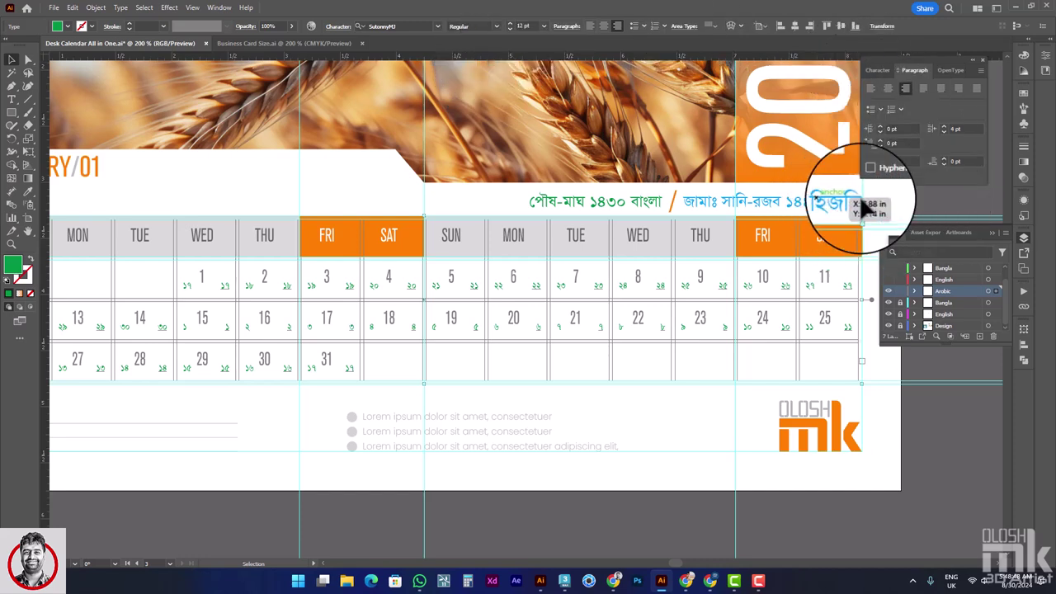
click(1023, 93)
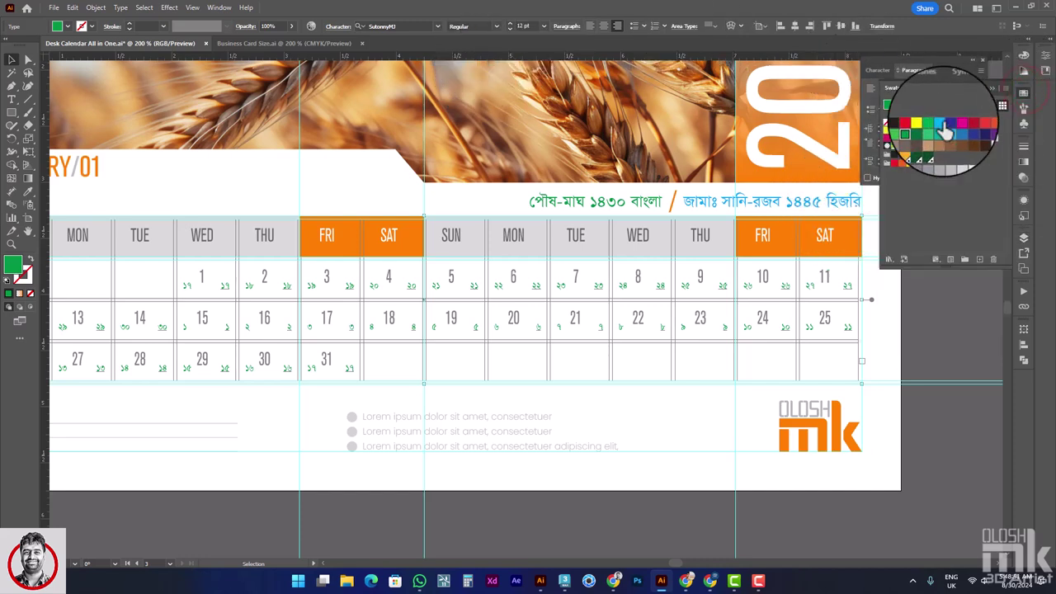
click(941, 123)
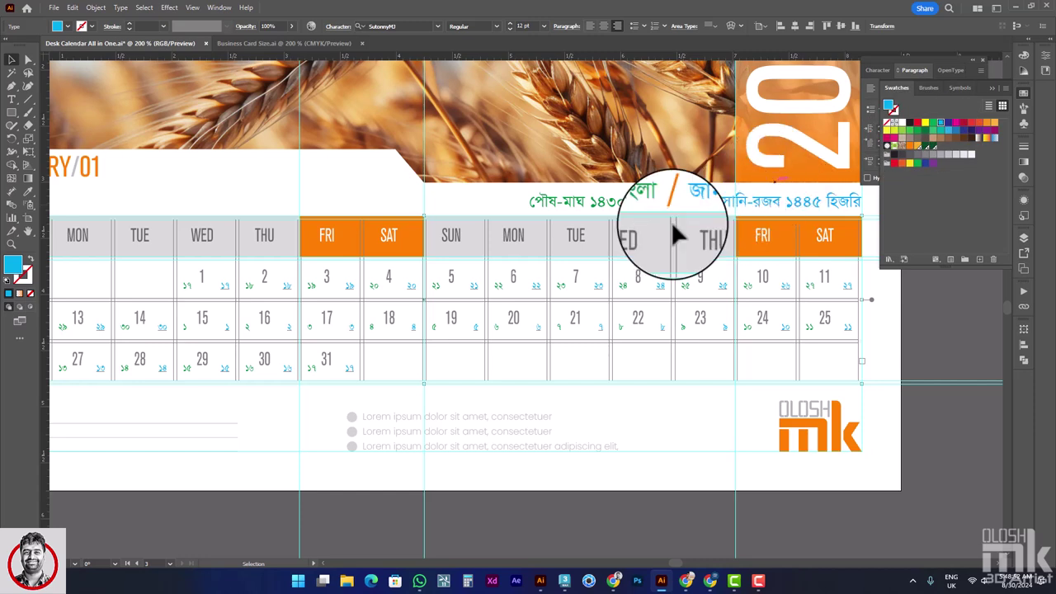
- Delete the first copied number so the blue sequence shifts one day, then deselect
click(12, 99)
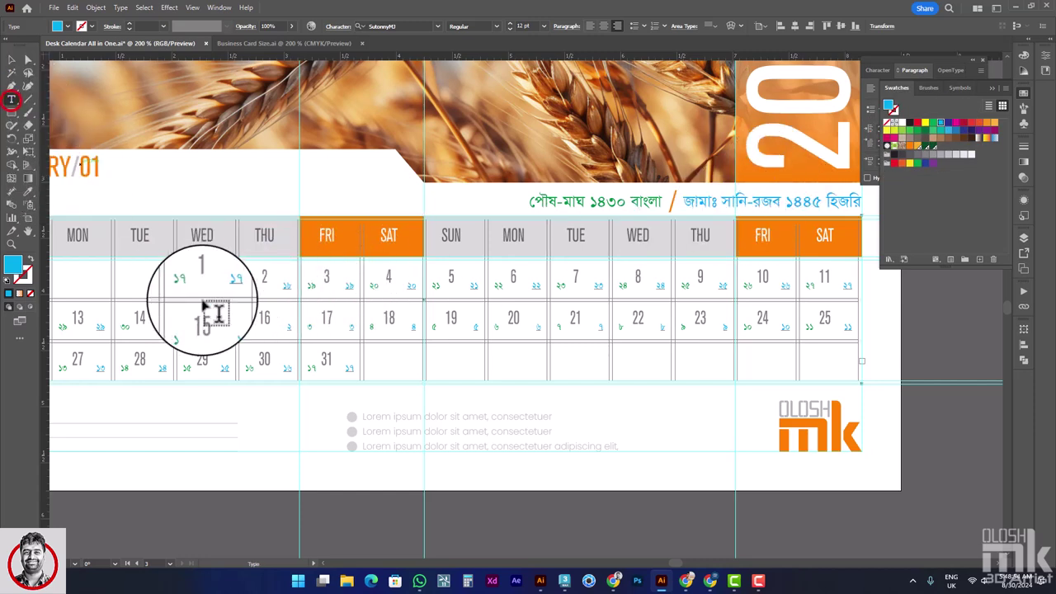
double_click(236, 282)
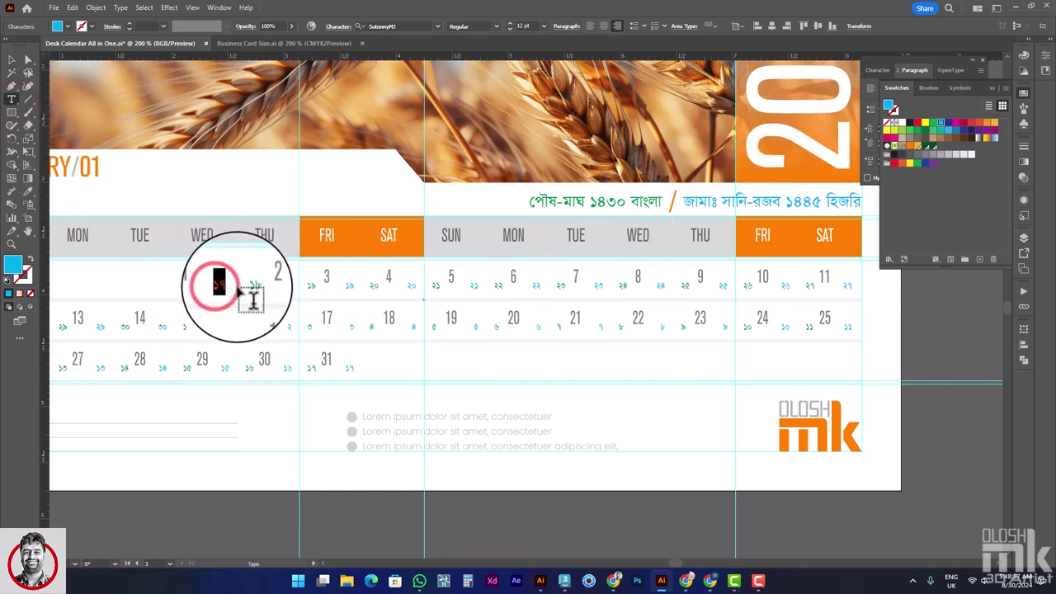
key(BackSpace)
key(BackSpace)
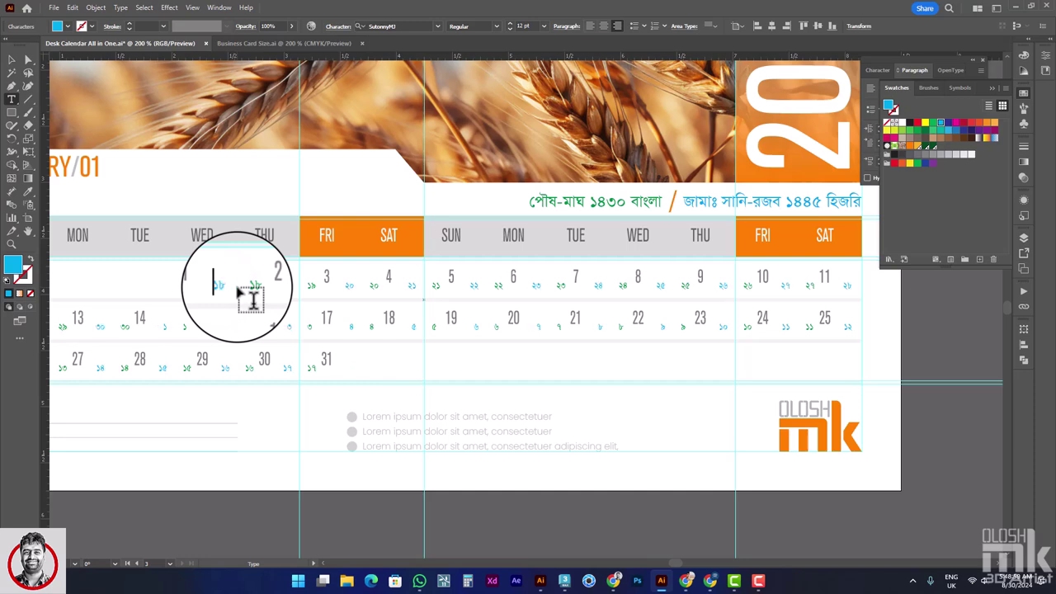
click(288, 367)
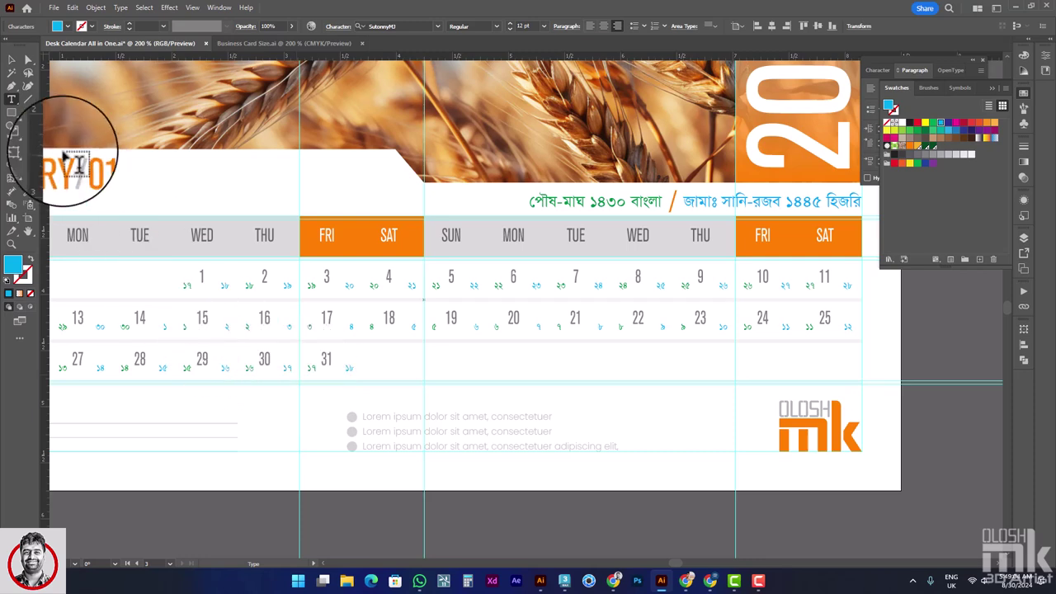
click(12, 60)
click(265, 506)
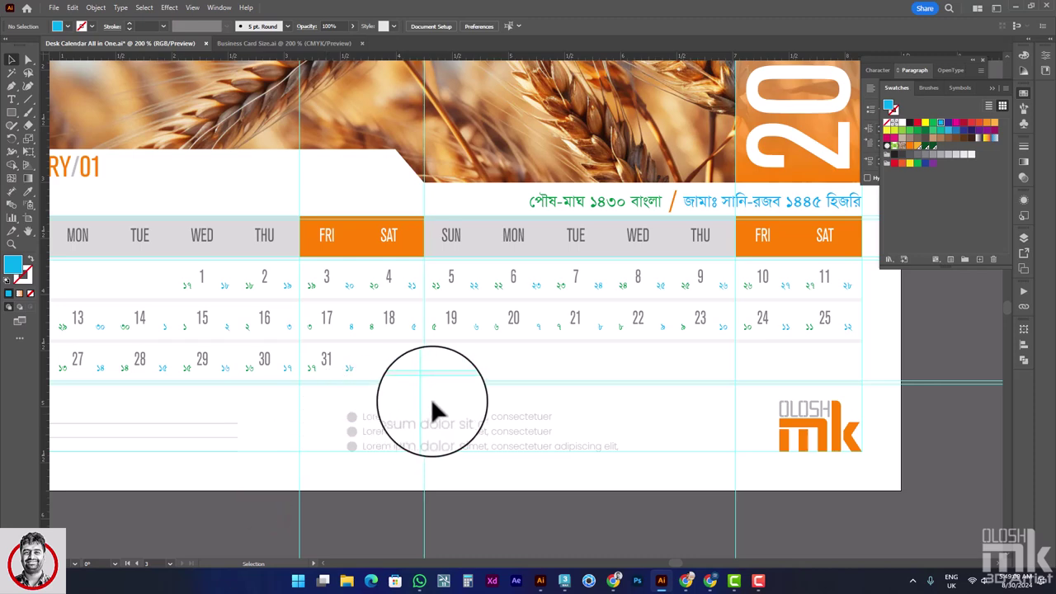
- Zoom out and pan left to the teal cover artboard with its small calendar preview
drag(518, 370, 539, 377)
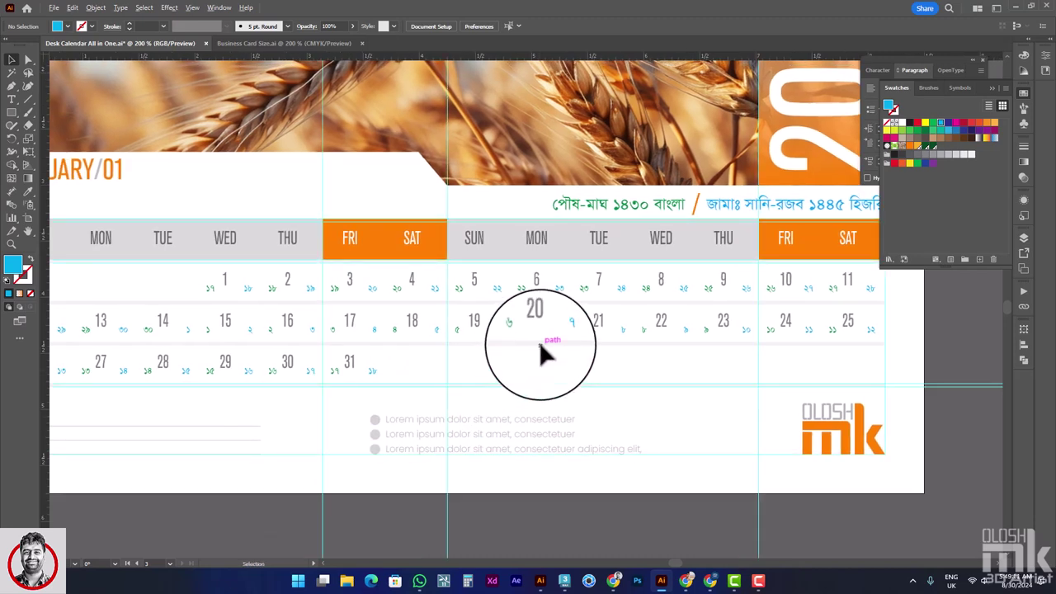
alt+scroll(539, 340, down, 1)
click(486, 321)
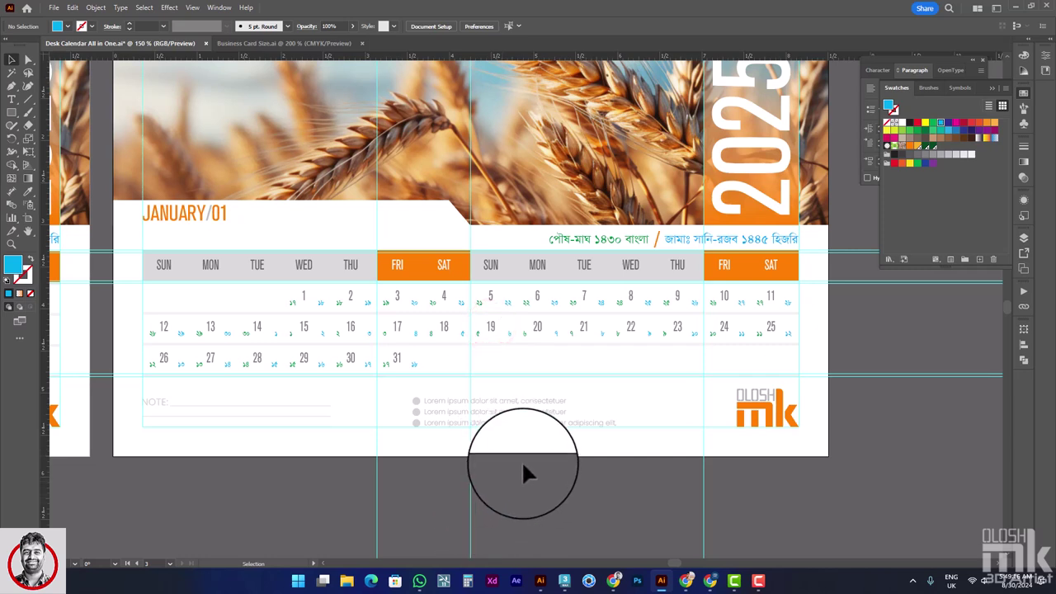
alt+scroll(548, 401, down, 1)
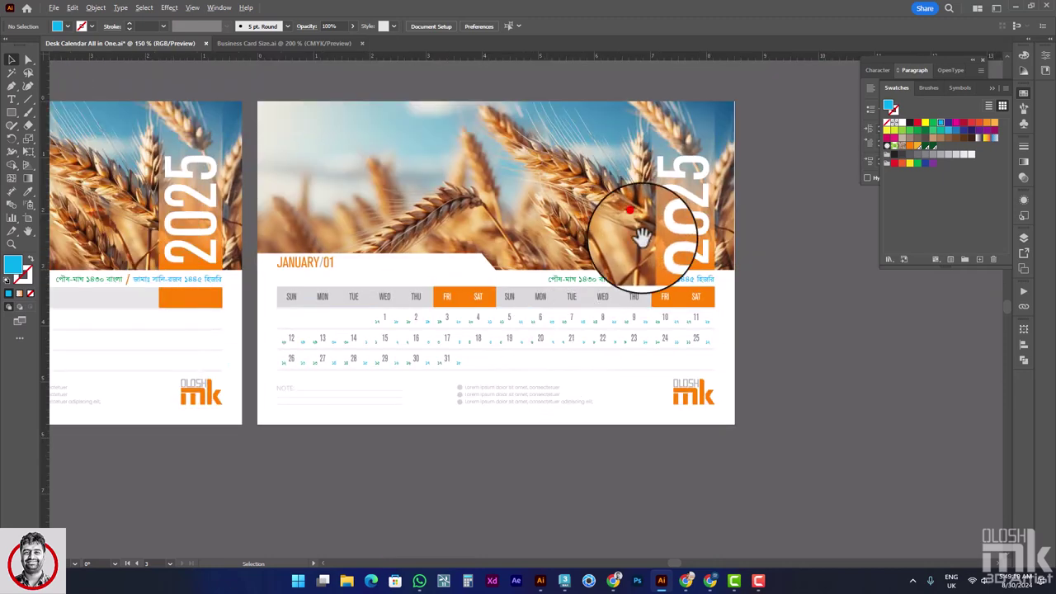
scroll(637, 224, up, 1)
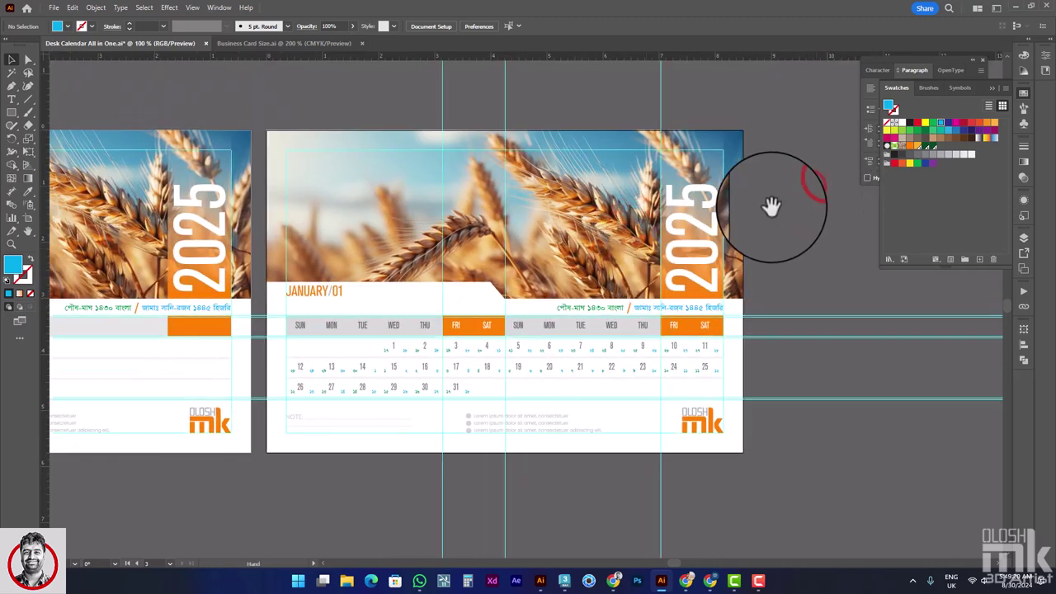
drag(766, 205, 778, 207)
drag(487, 268, 551, 258)
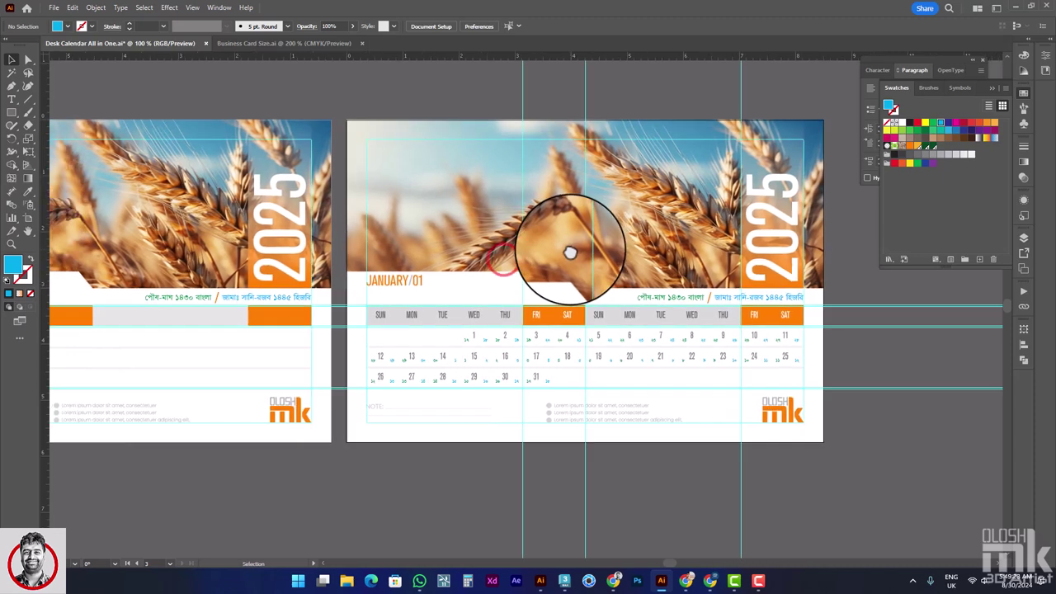
drag(247, 301, 742, 353)
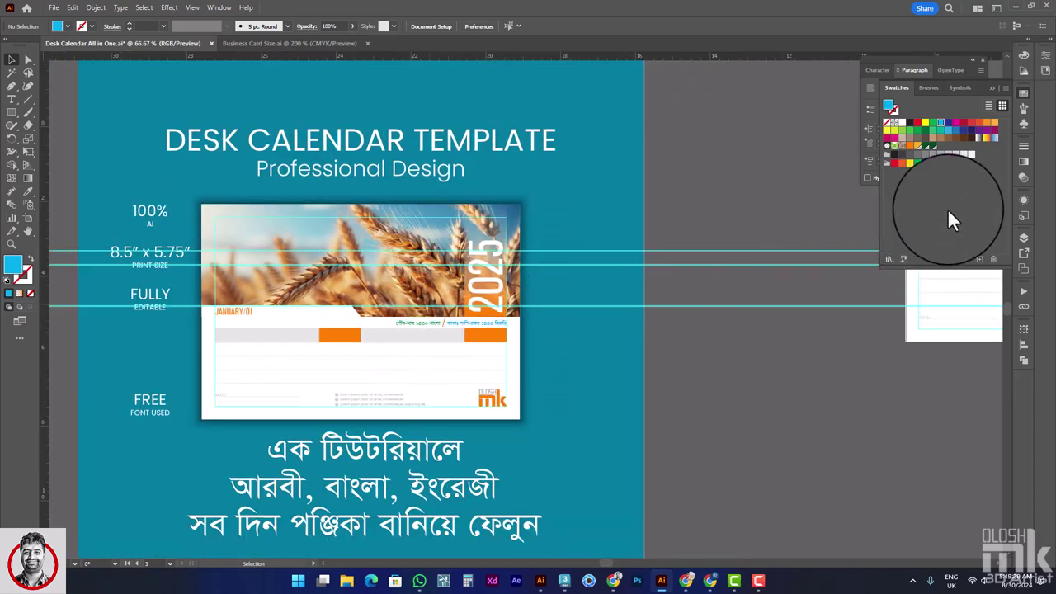
- Turn on visibility of the Arabic, Bangla and English date layers in the Layers panel
click(1024, 237)
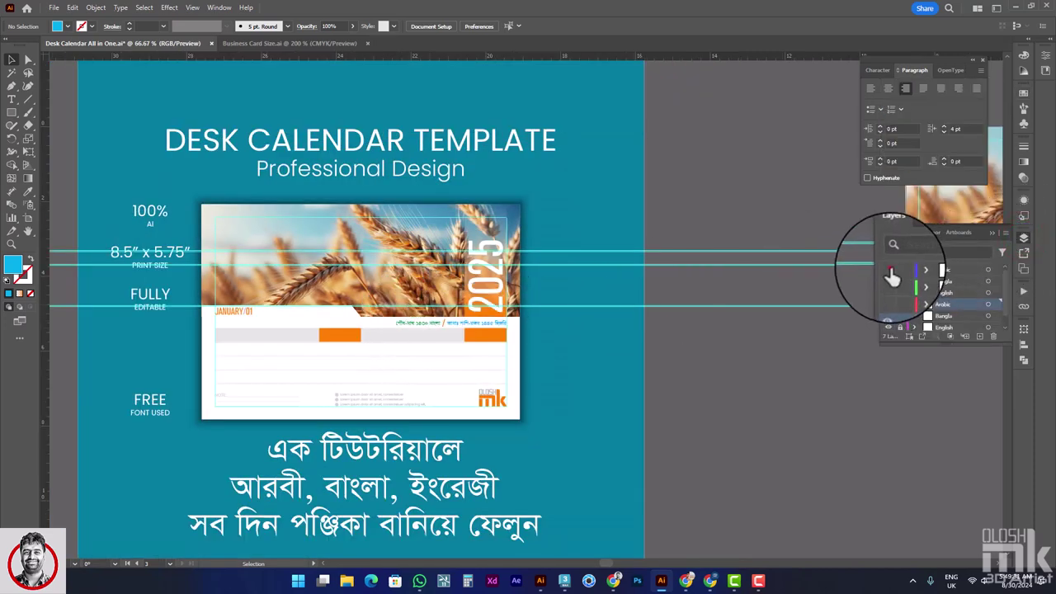
drag(889, 269, 889, 293)
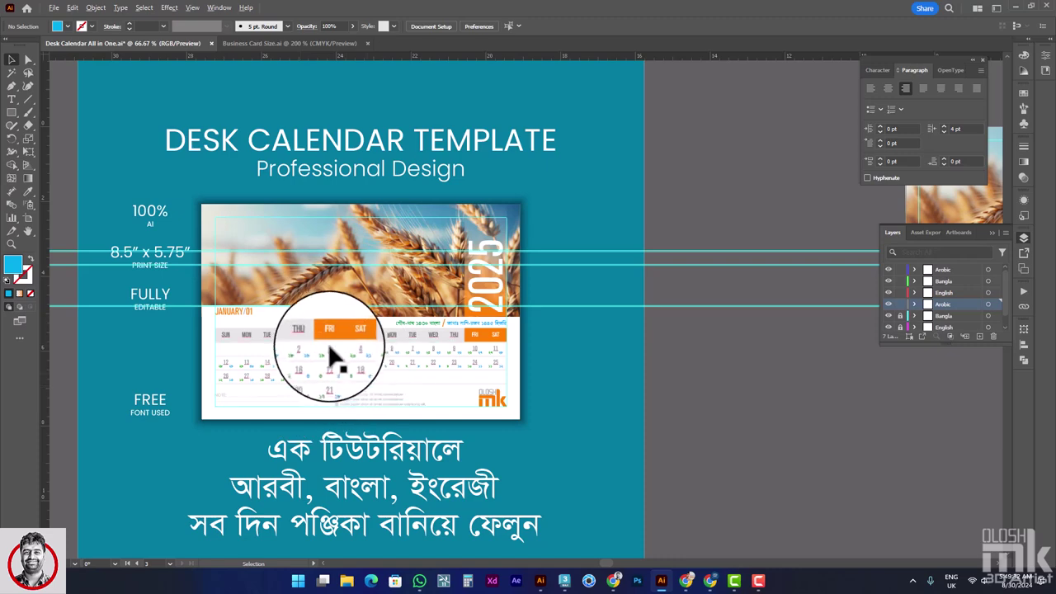
scroll(558, 330, left, 1)
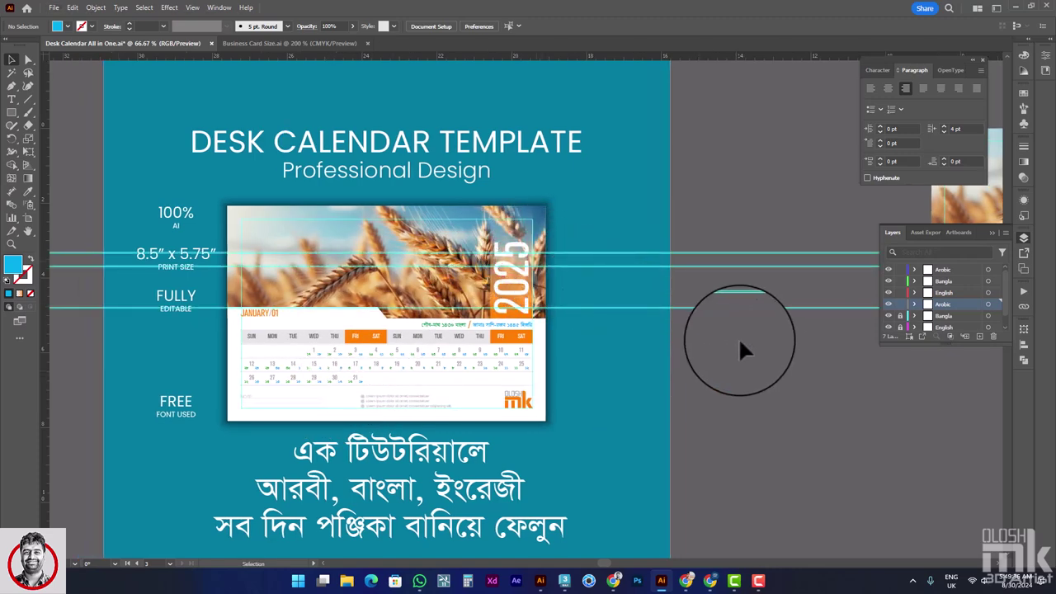
click(747, 237)
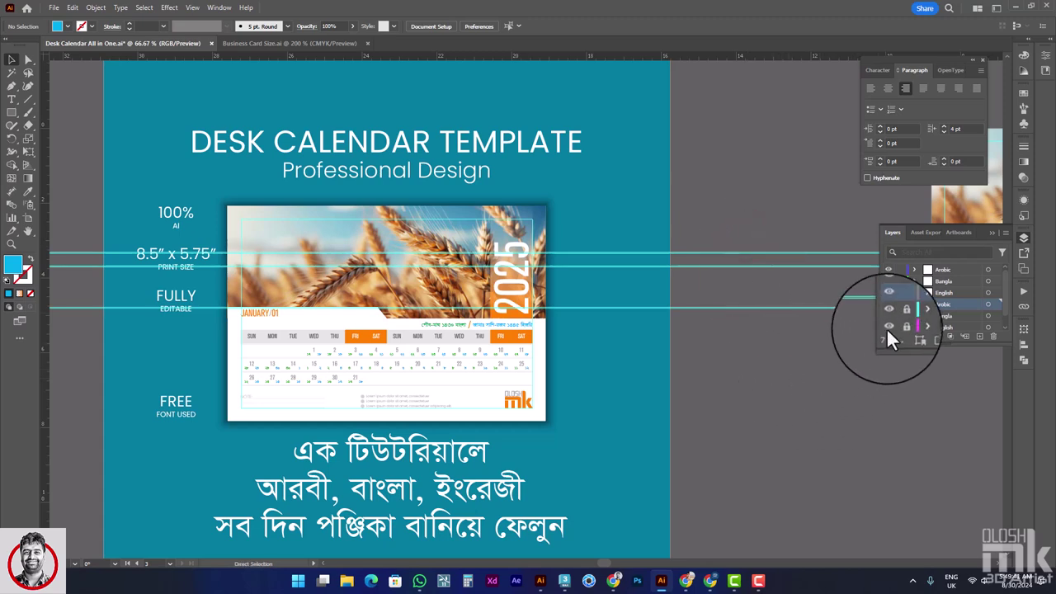
click(898, 306)
scroll(898, 317, down, 1)
click(910, 330)
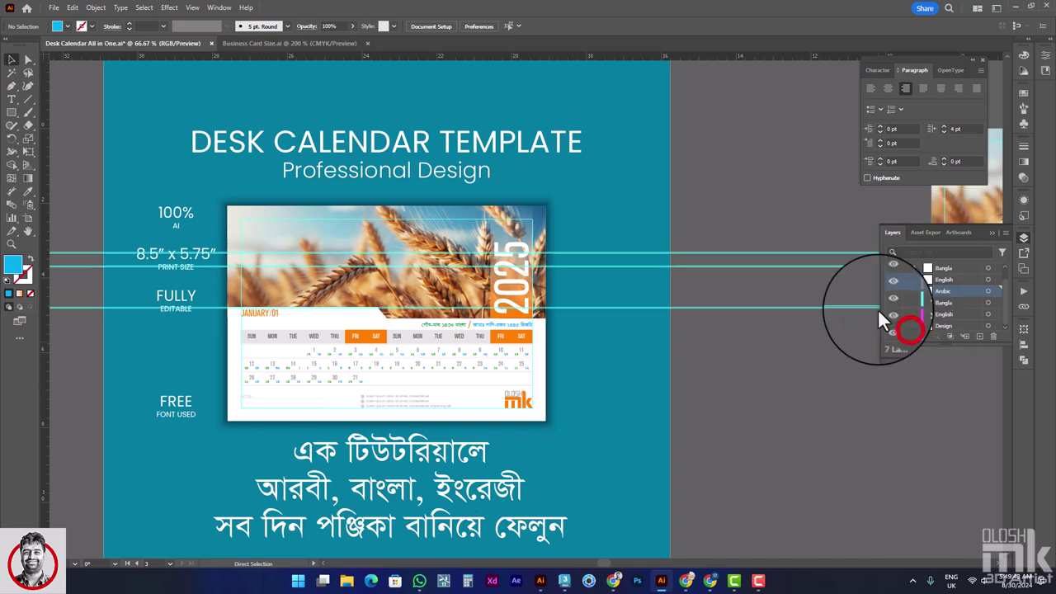
- Deselect the artwork and frame both January 2025 calendar pages side by side
click(792, 227)
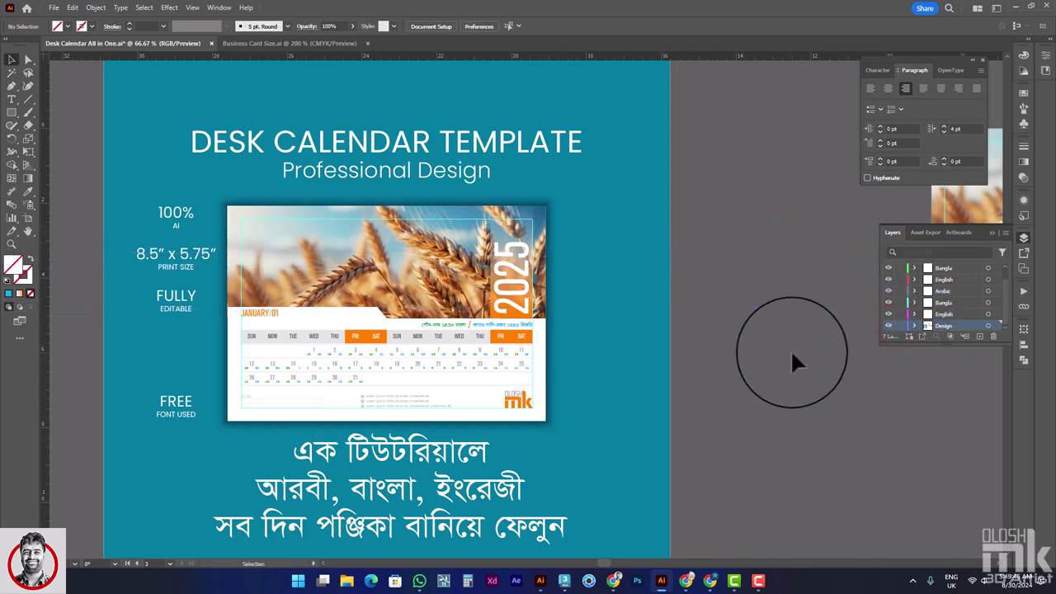
key(ctrl+minus)
mouse_move(808, 352)
mouse_down()
mouse_move(554, 354)
mouse_move(467, 381)
mouse_move(377, 430)
mouse_up()
key(ctrl+plus)
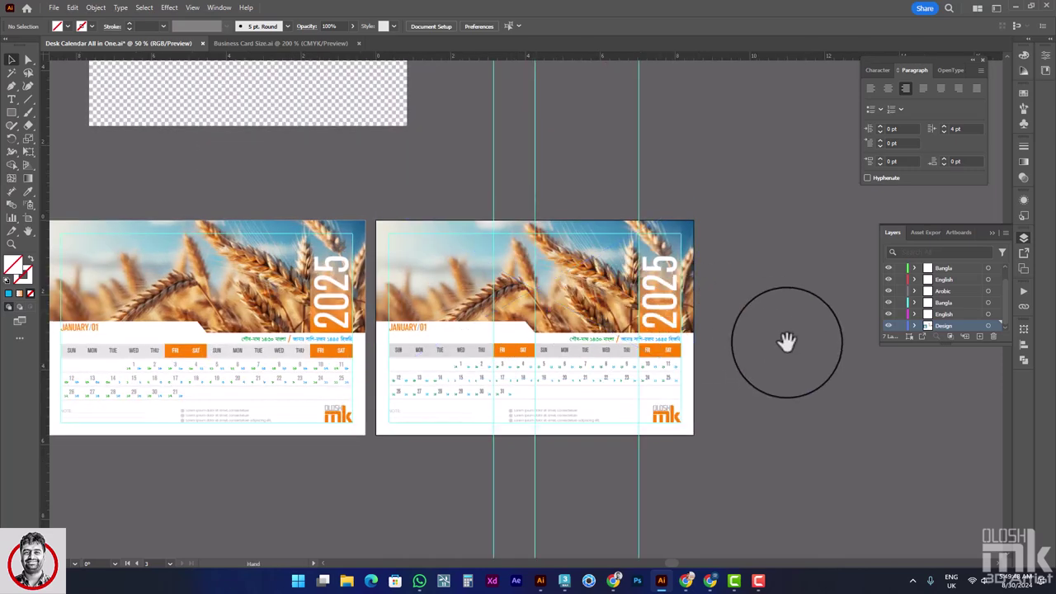
key(ctrl+plus)
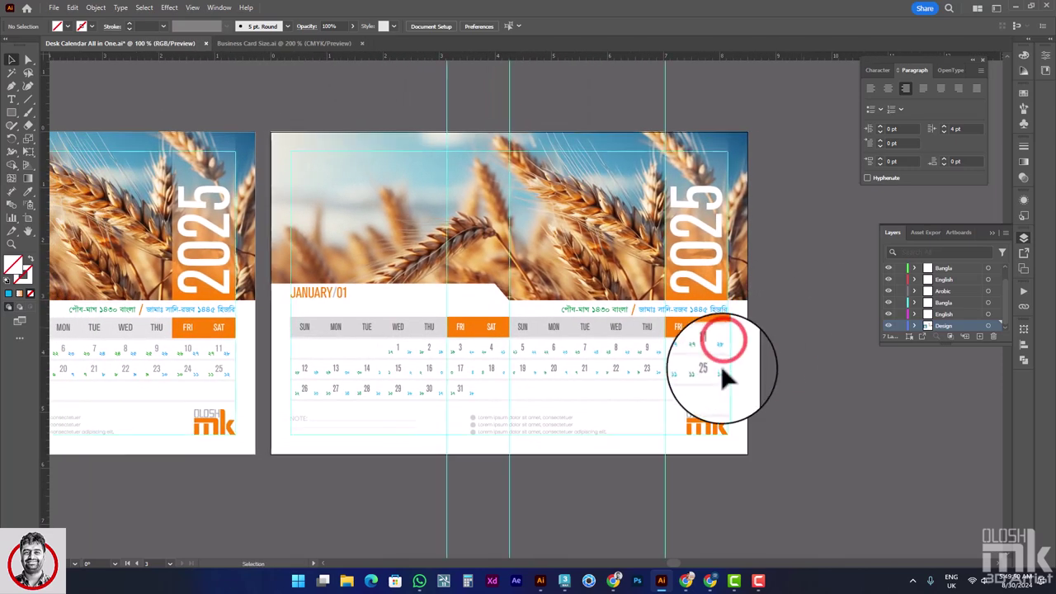
key(ctrl+plus)
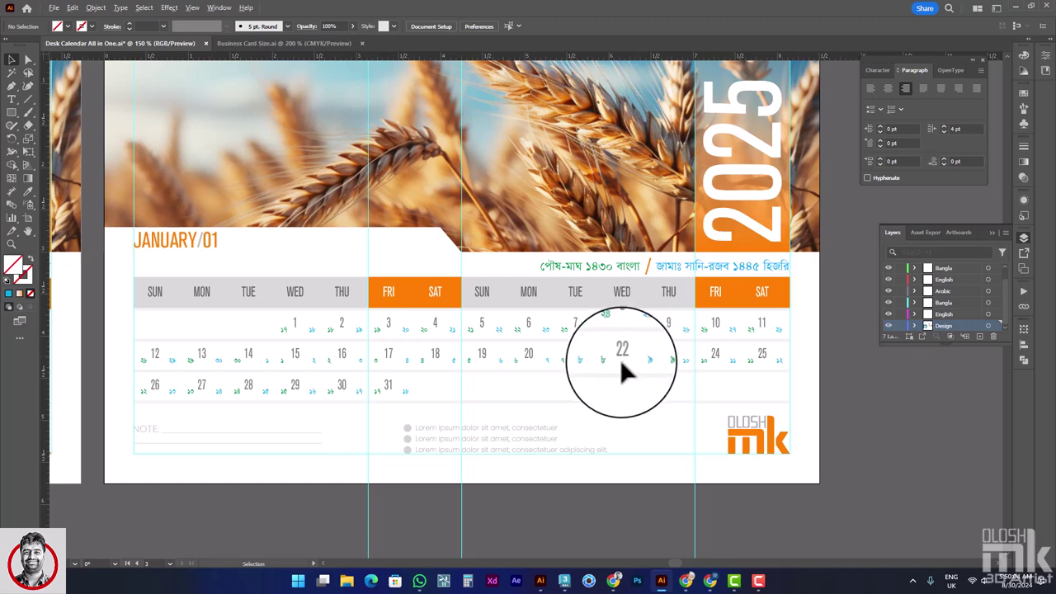
key(ctrl+minus)
drag(681, 264, 703, 311)
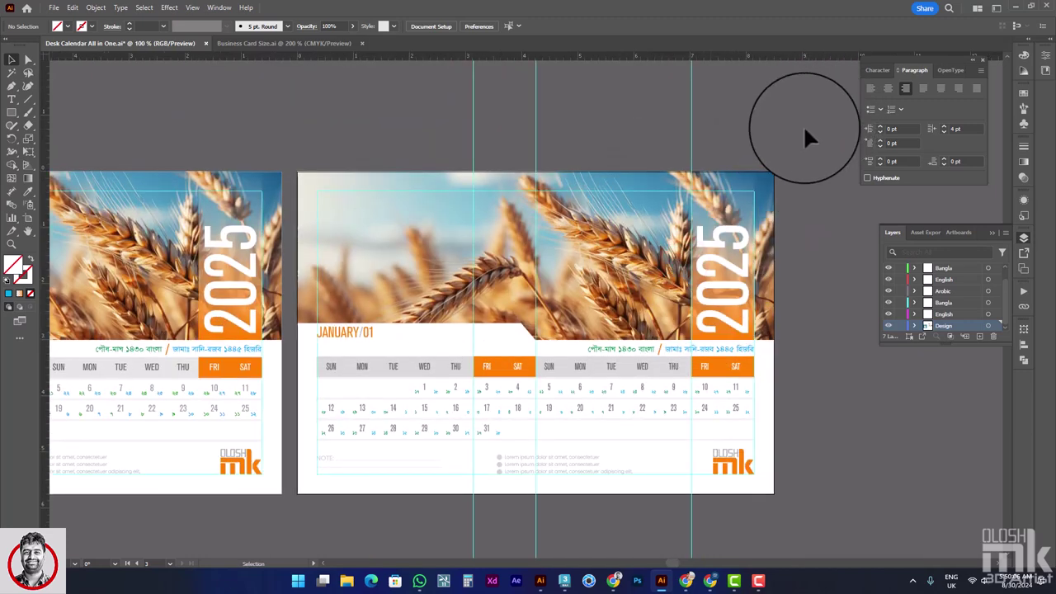